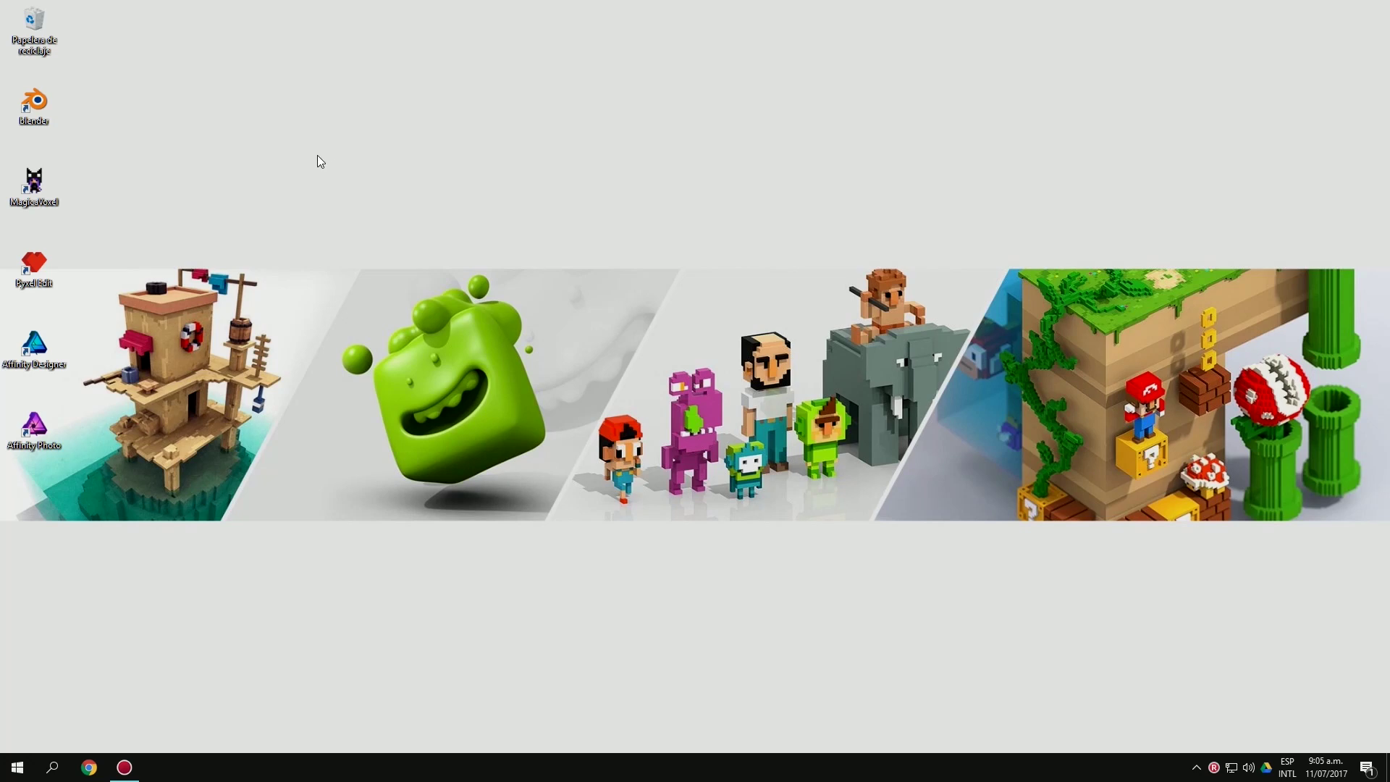
Launch MagicaVoxel, maximize its window and bring up the Open file dialog.
double_click(39, 184)
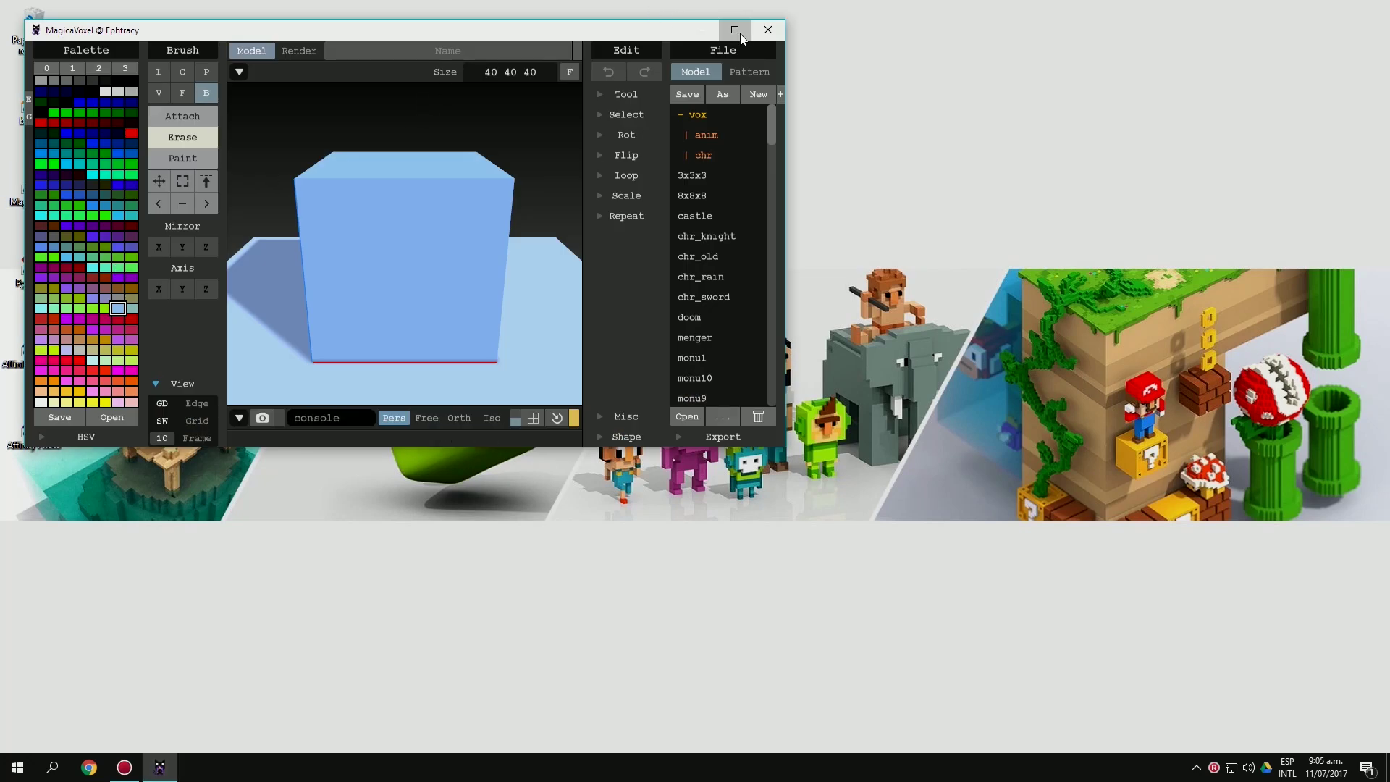
left_click(734, 30)
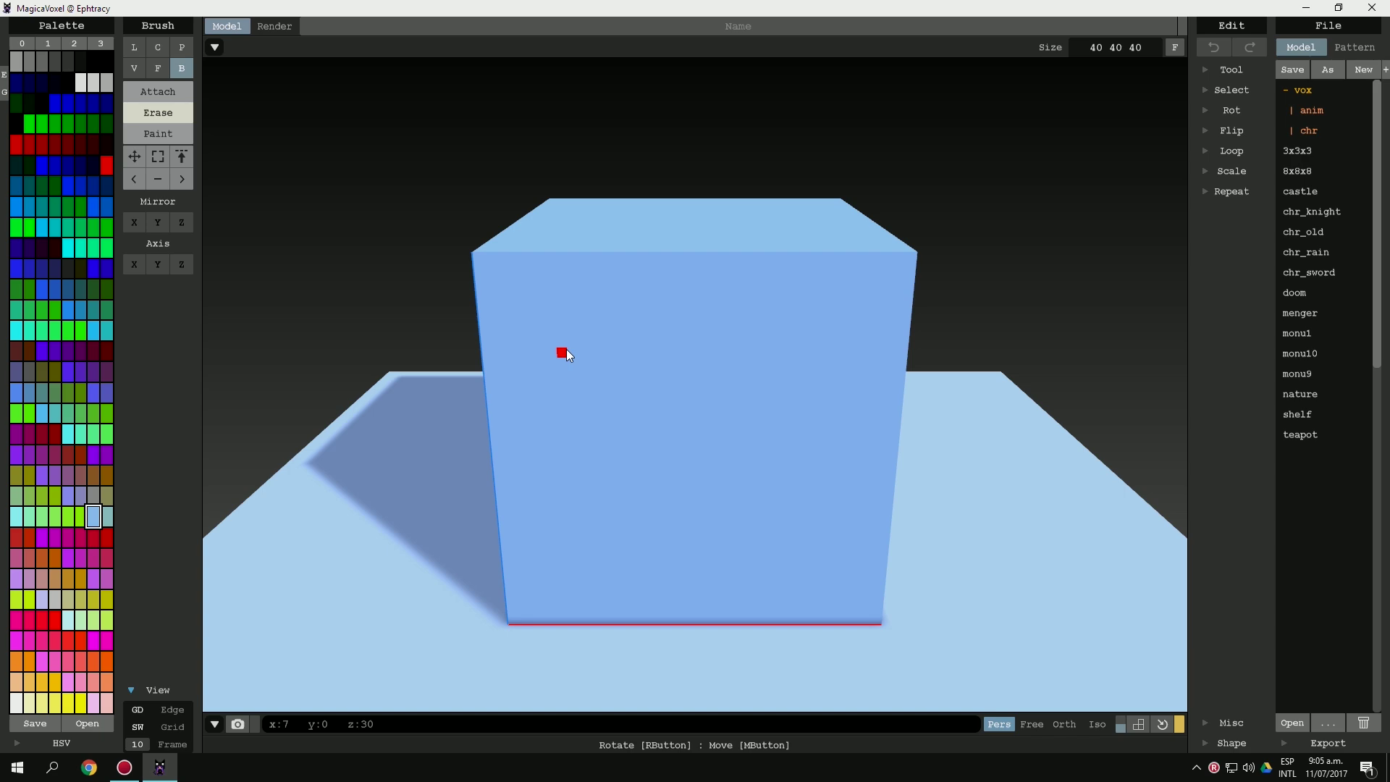
key("ctrl+o")
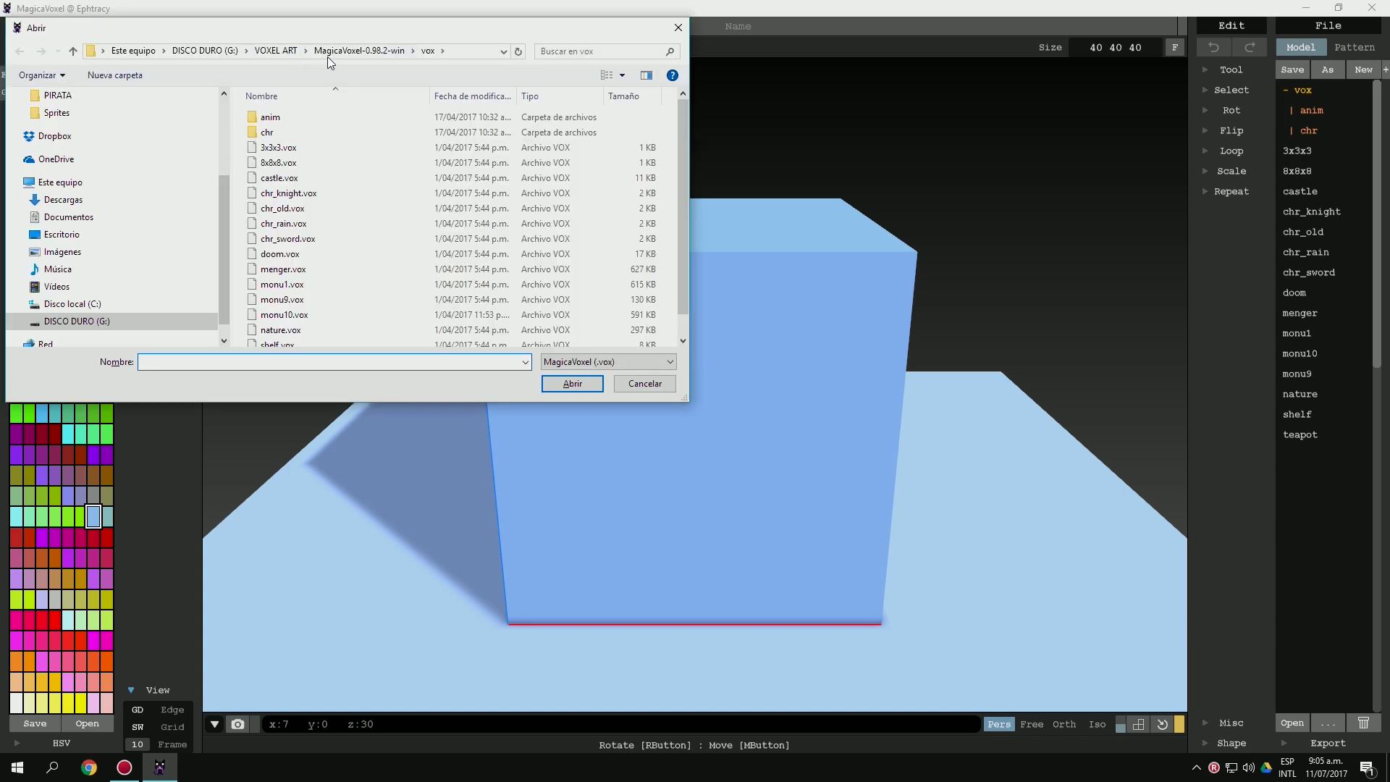
Browse from VOXEL ART into the Personajes folder and open Personajes Voxel 3.0.vox.
left_click(288, 51)
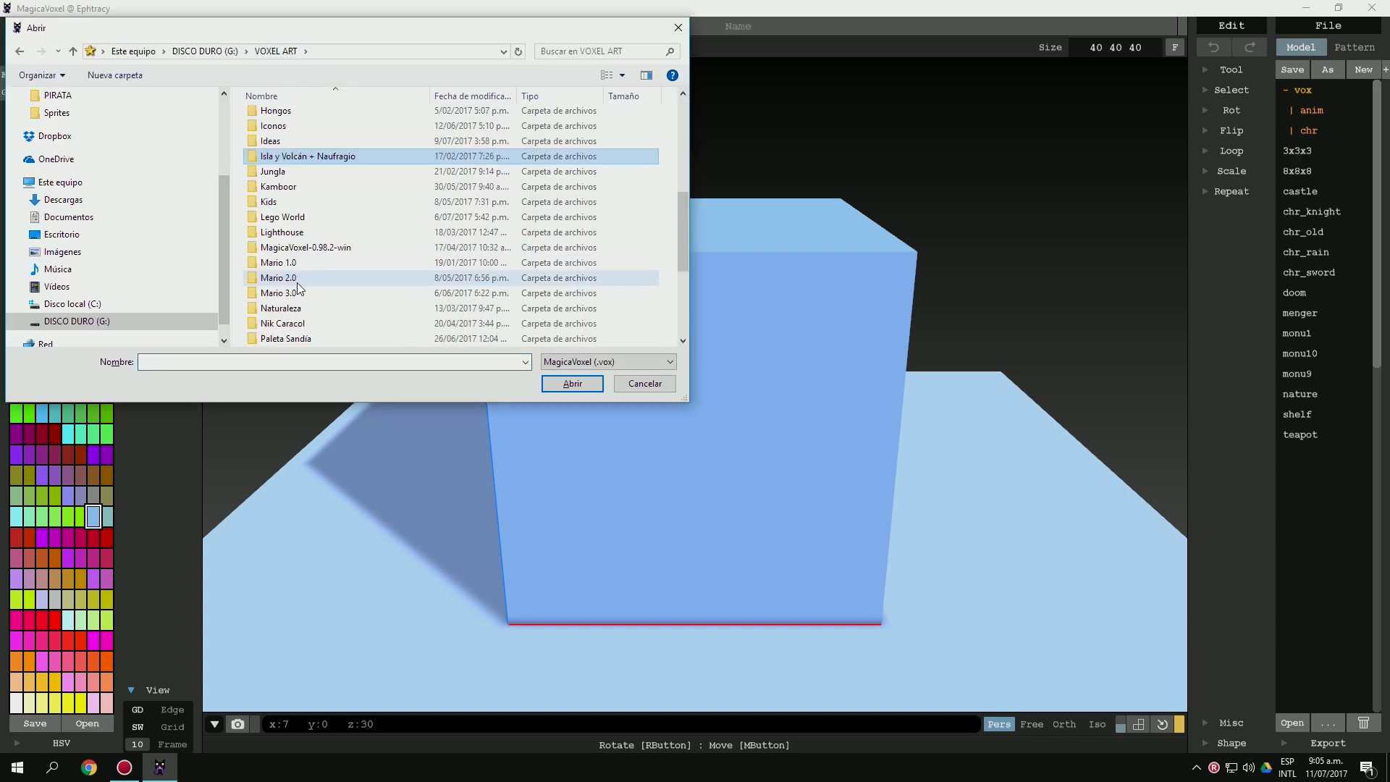
scroll(296, 283, "down", 2)
scroll(297, 282, "down", 2)
left_click(290, 262)
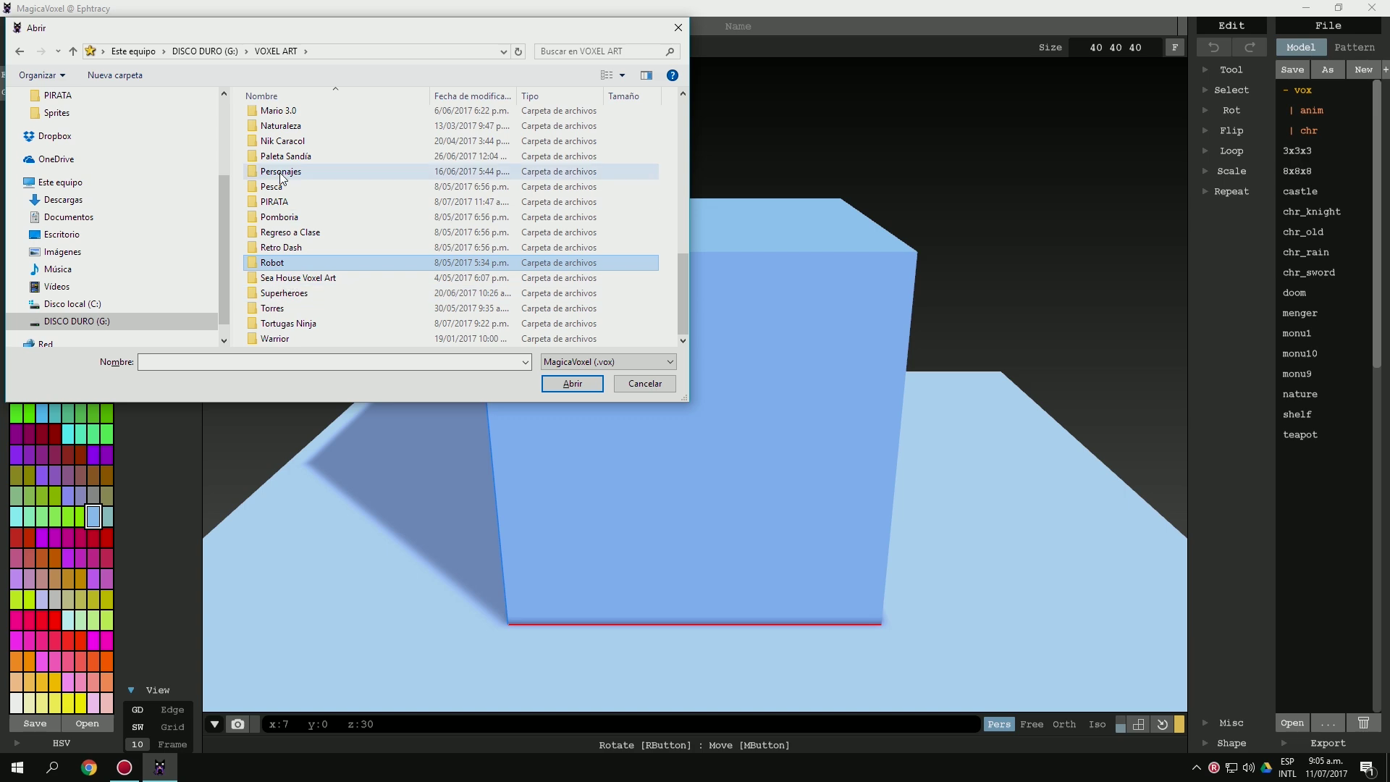
double_click(280, 178)
left_click(616, 233)
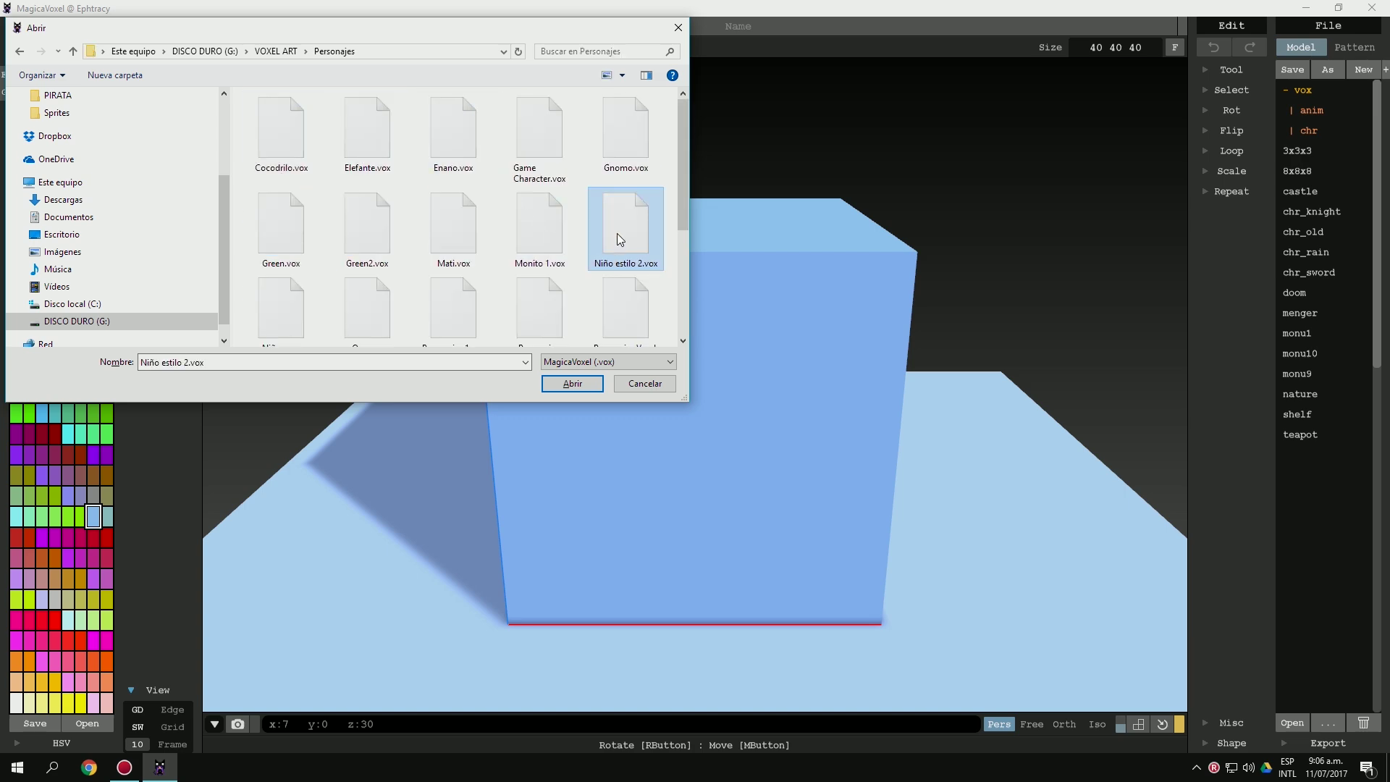
scroll(616, 233, "down", 2)
scroll(616, 233, "down", 1)
left_click(613, 140)
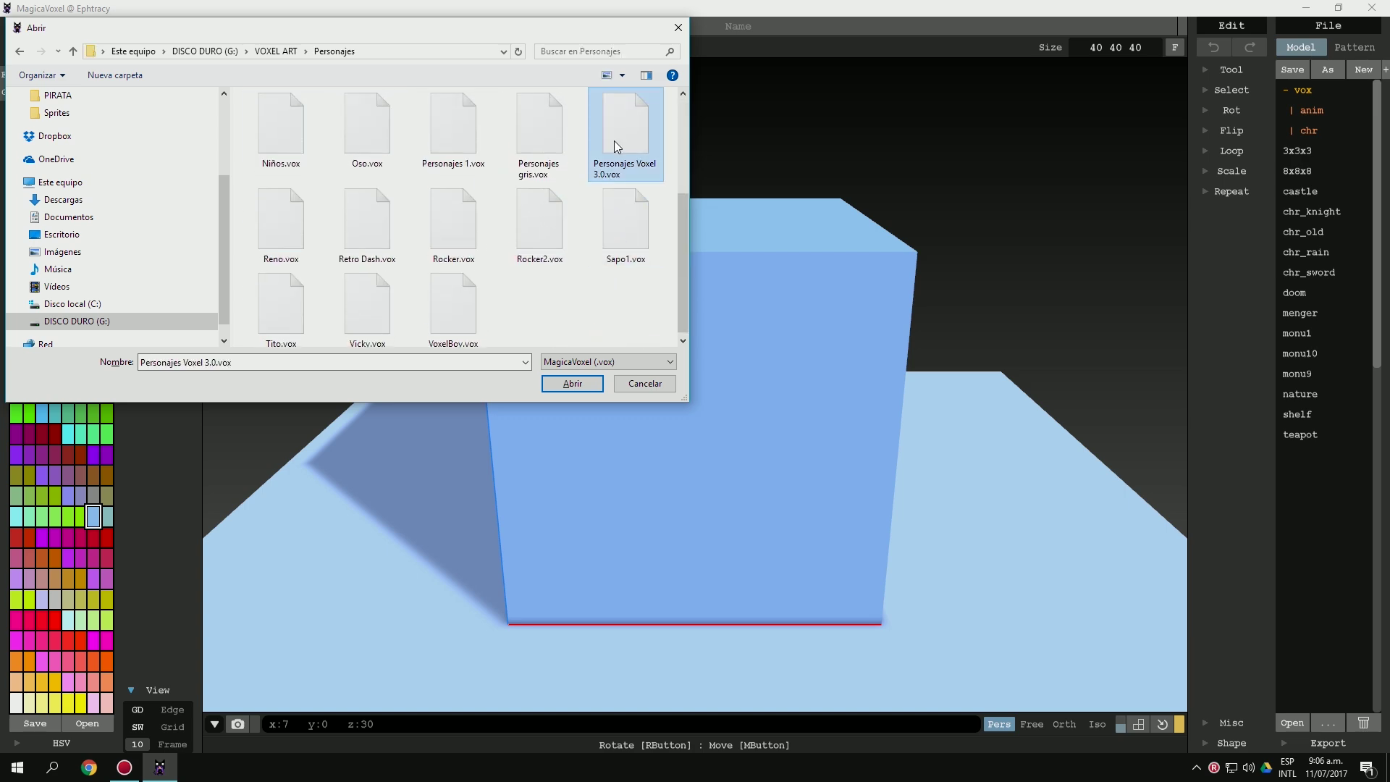
double_click(607, 124)
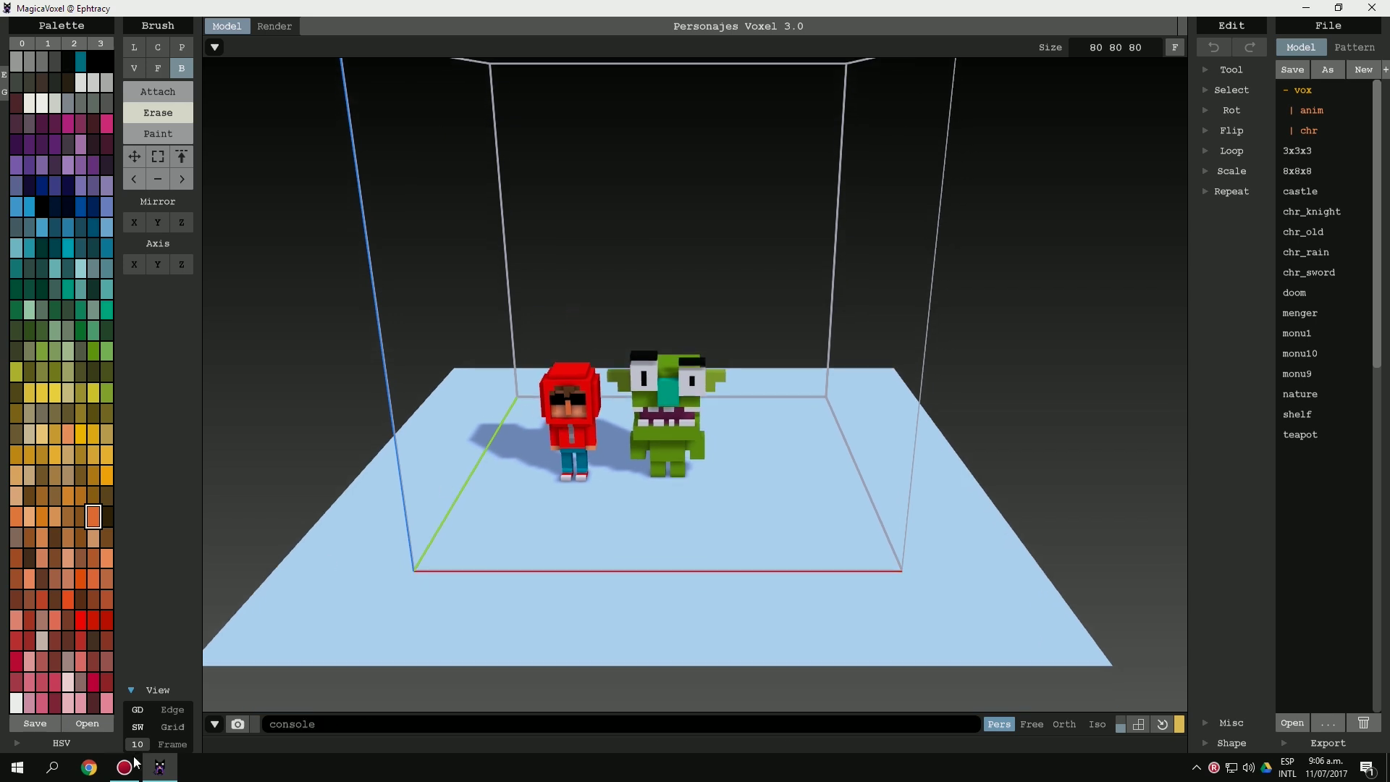
Hide the ground plane and delete the green monster using a geometry-based region selection.
left_click(138, 709)
scroll(582, 440, "up", 3)
mouse_move(611, 399)
right_mouse_down()
mouse_move(590, 375)
mouse_move(550, 376)
right_mouse_up()
left_click(181, 157)
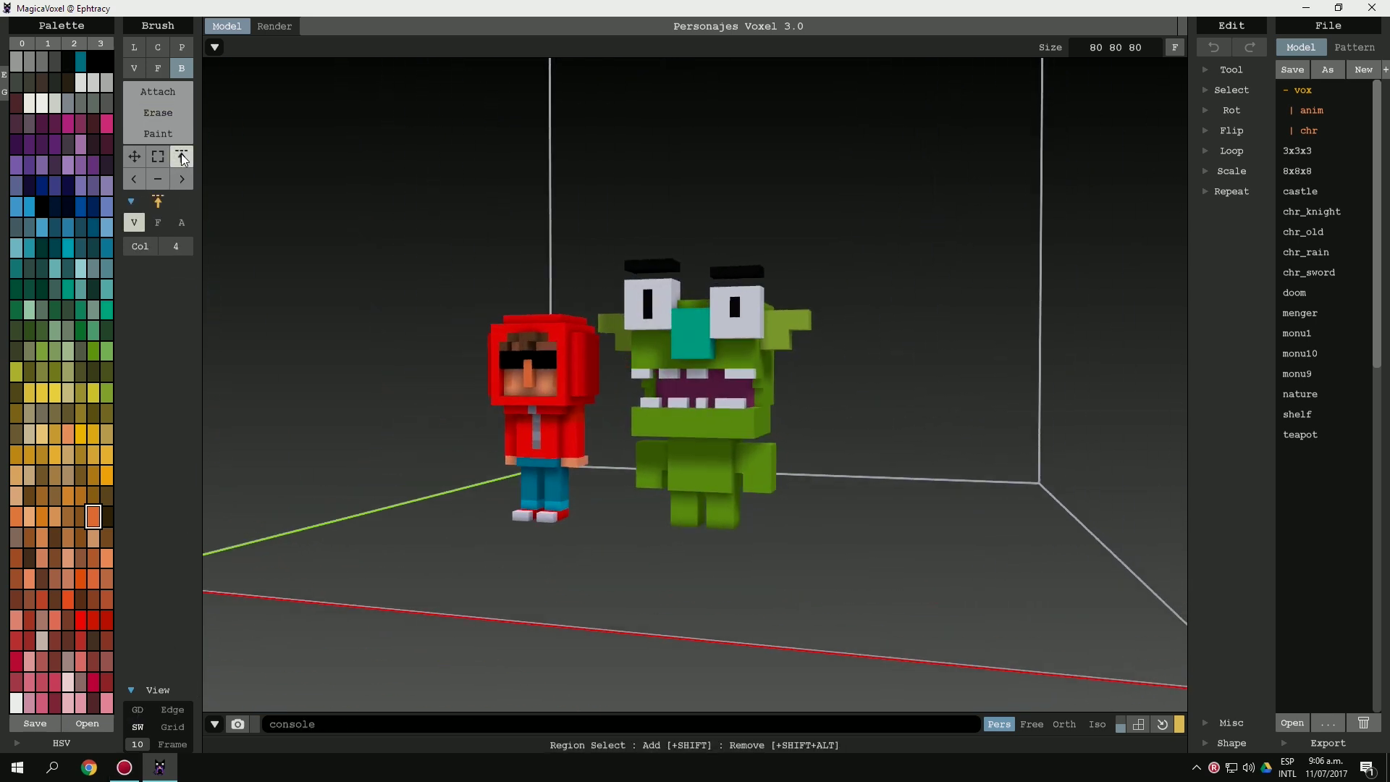
left_click(140, 246)
left_click(686, 309)
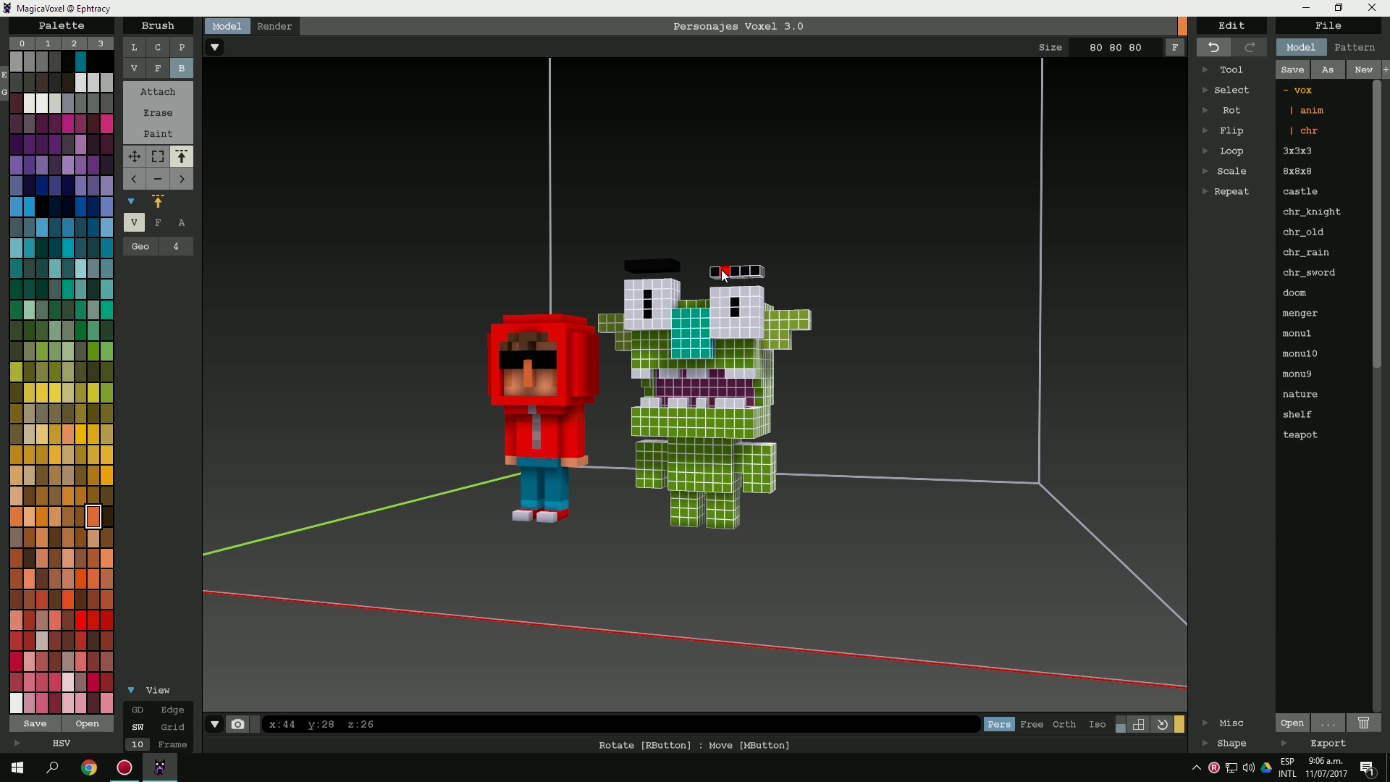
key("Delete")
Fit the model volume to the red character and resize it to 50 50 50.
right_click_drag(637, 347, 643, 372)
key("ctrl+a")
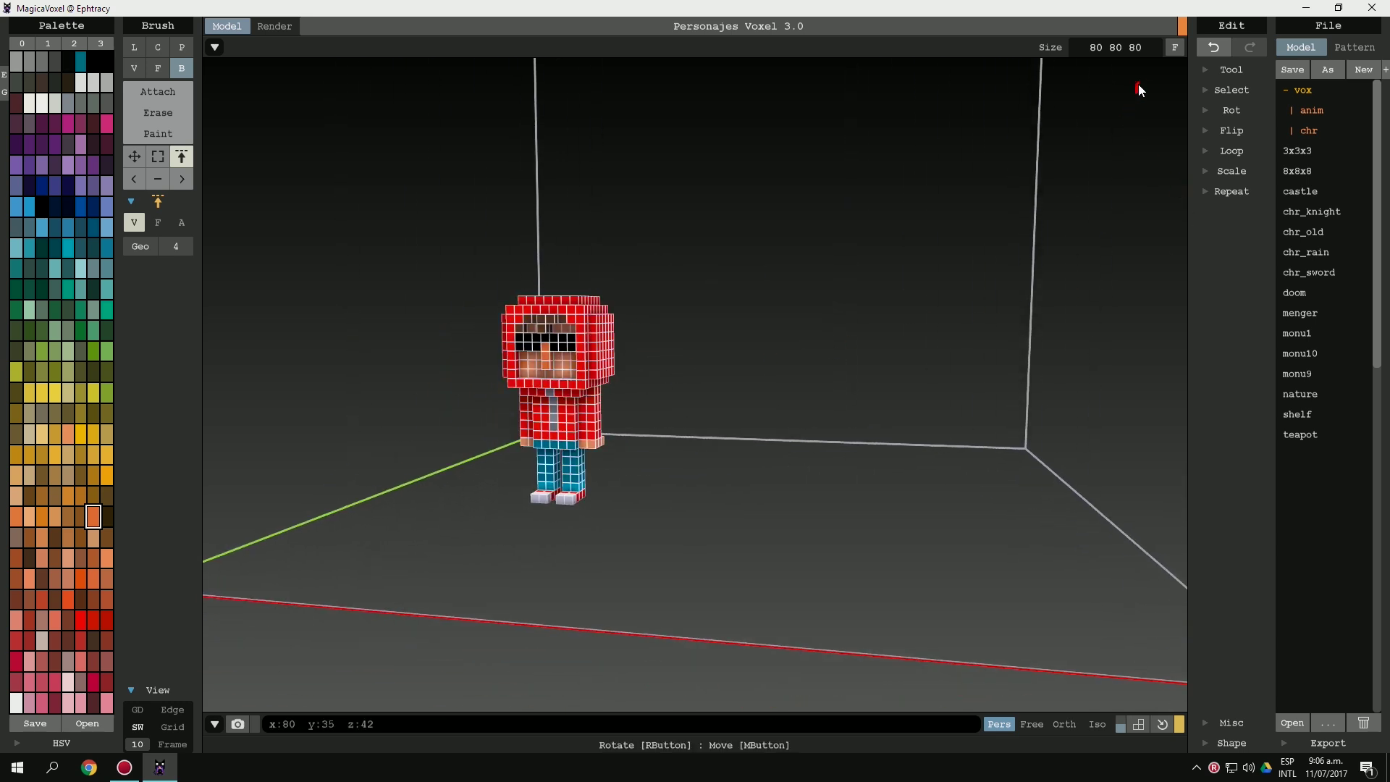
left_click(1174, 47)
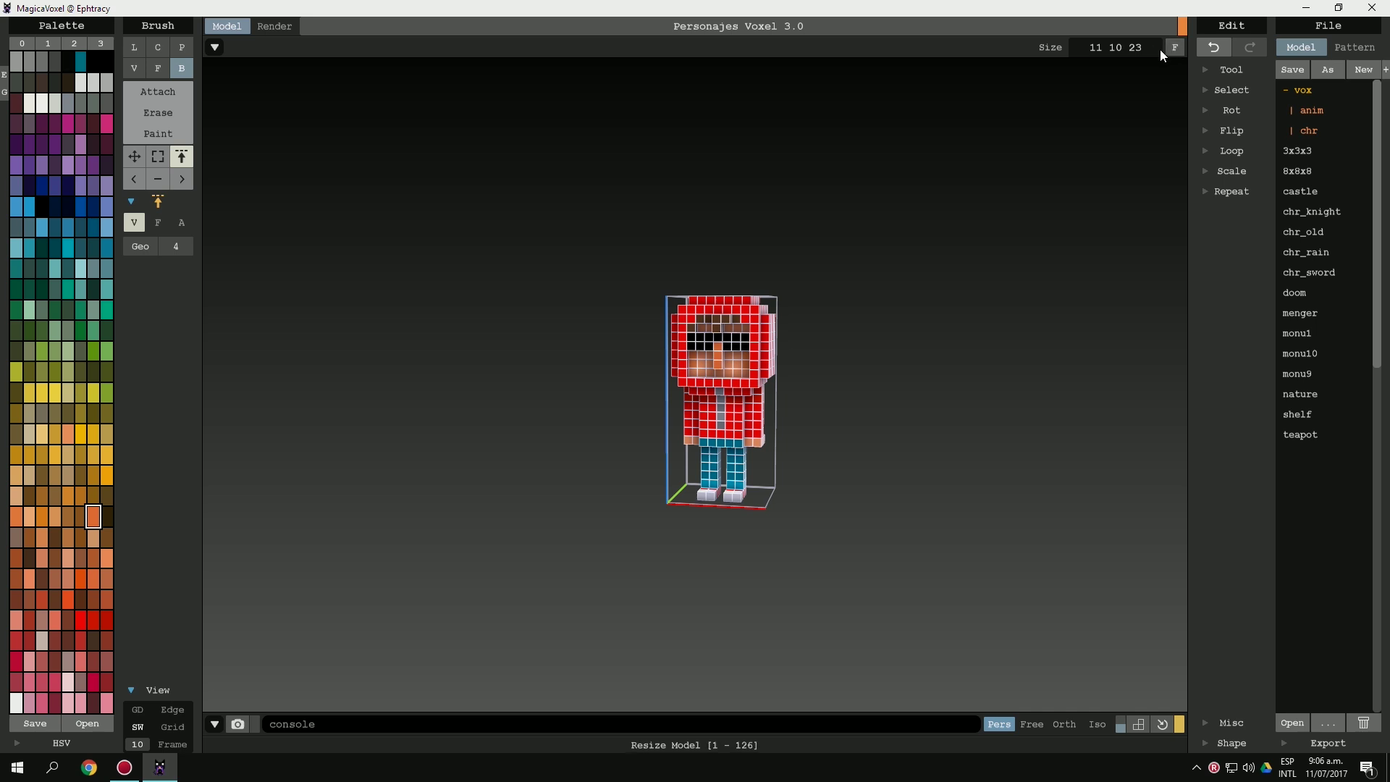
left_click(1151, 48)
type("50 50 50")
key("Return")
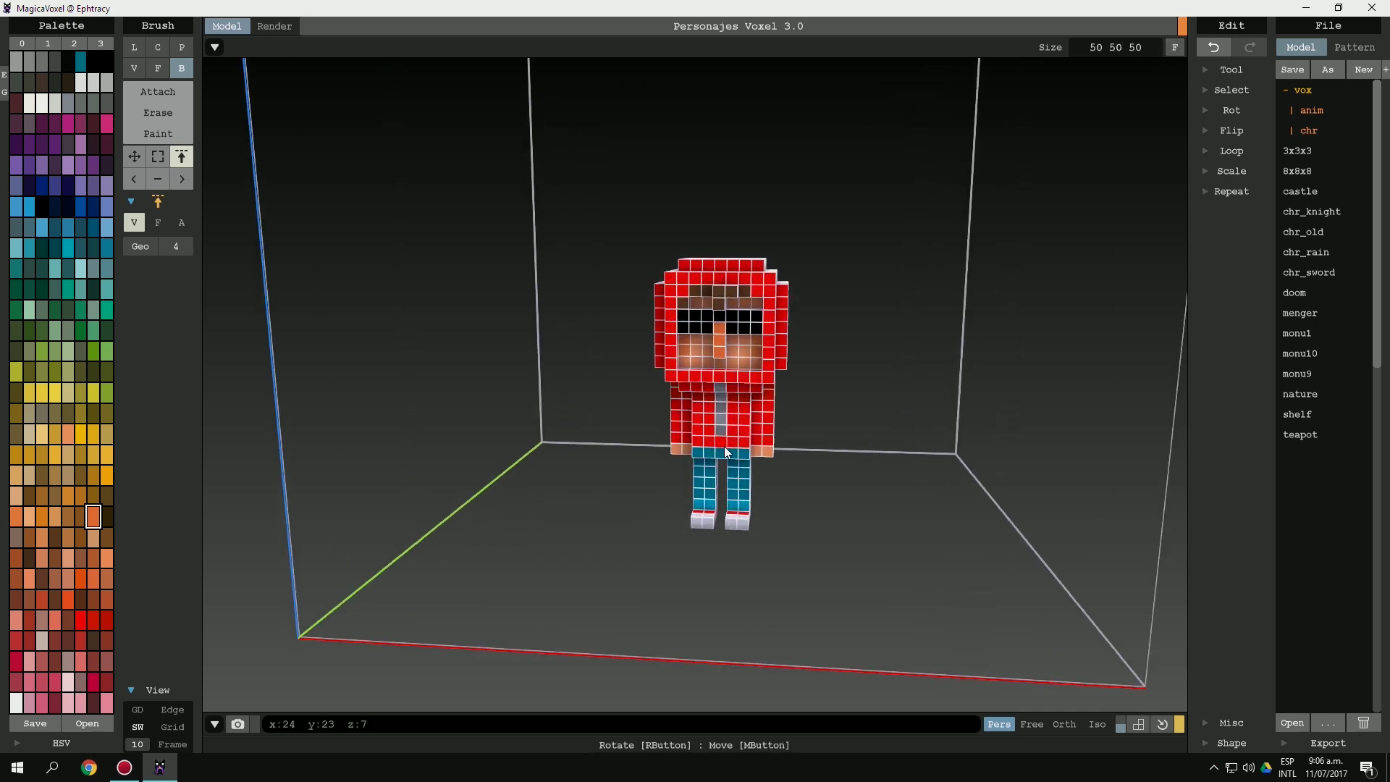
scroll(724, 445, "up", 2)
Undo an accidental voxel block, then box-select one arm and move it away from the body.
scroll(744, 451, "up", 3)
mouse_move(749, 452)
right_mouse_down()
mouse_move(709, 446)
mouse_move(707, 421)
mouse_move(739, 438)
right_mouse_up()
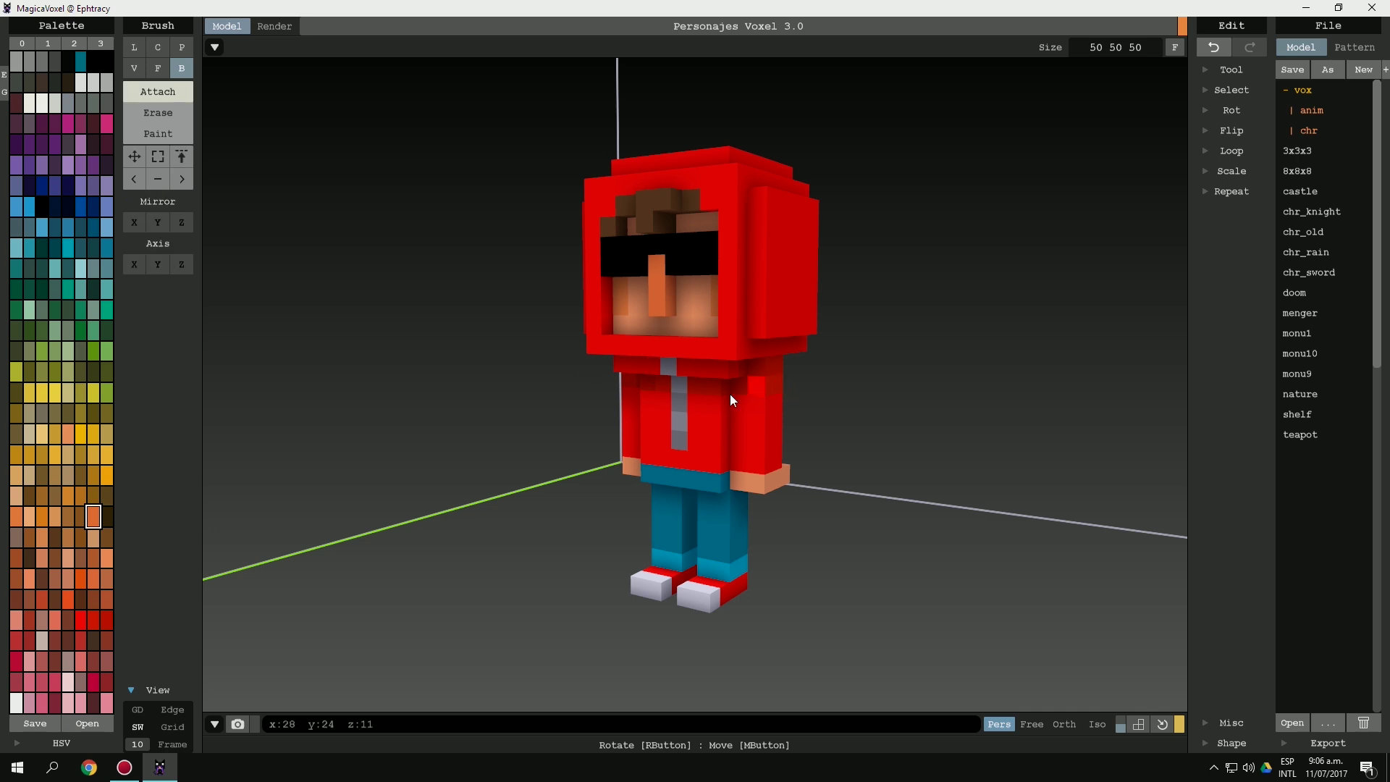
left_click_drag(735, 385, 777, 471)
key("ctrl+z")
left_click(158, 157)
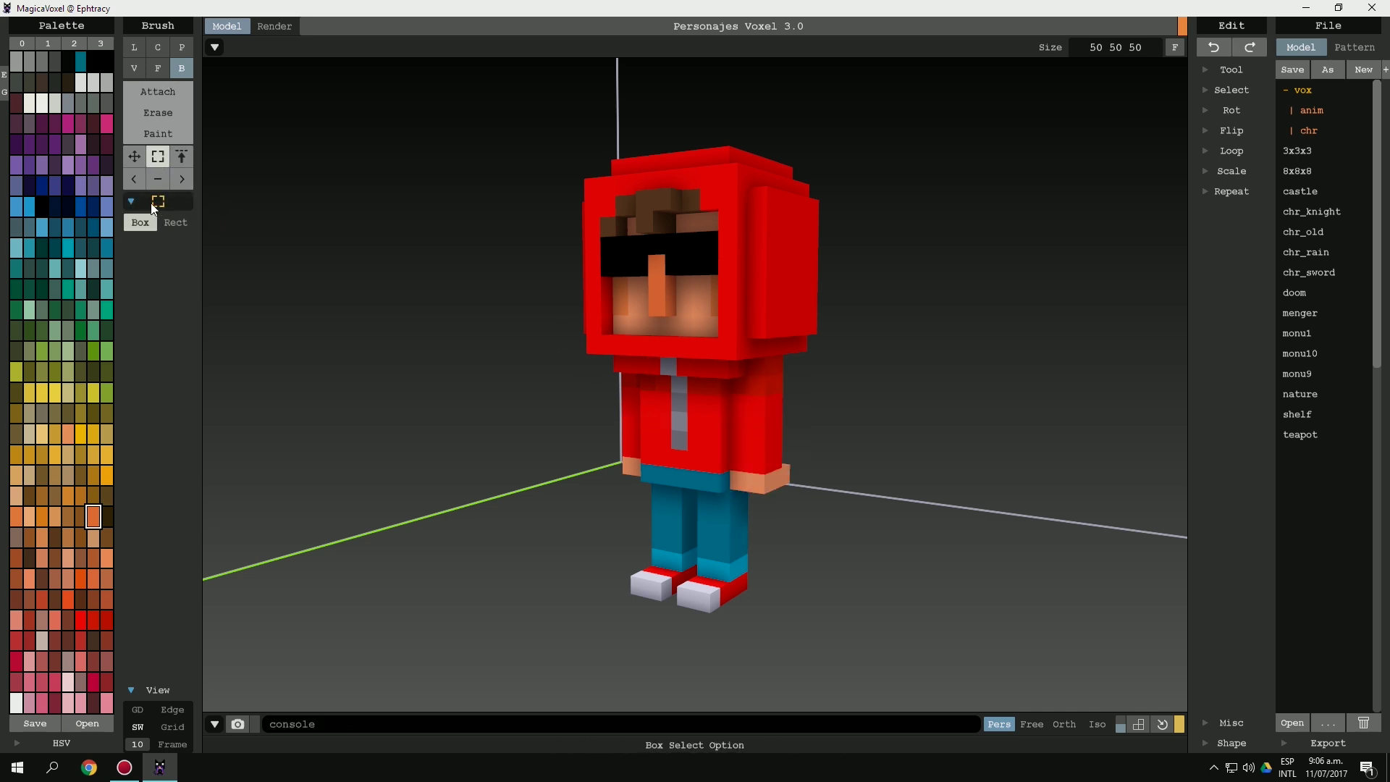
mouse_move(743, 383)
right_mouse_down()
mouse_move(729, 409)
mouse_move(754, 403)
right_mouse_up()
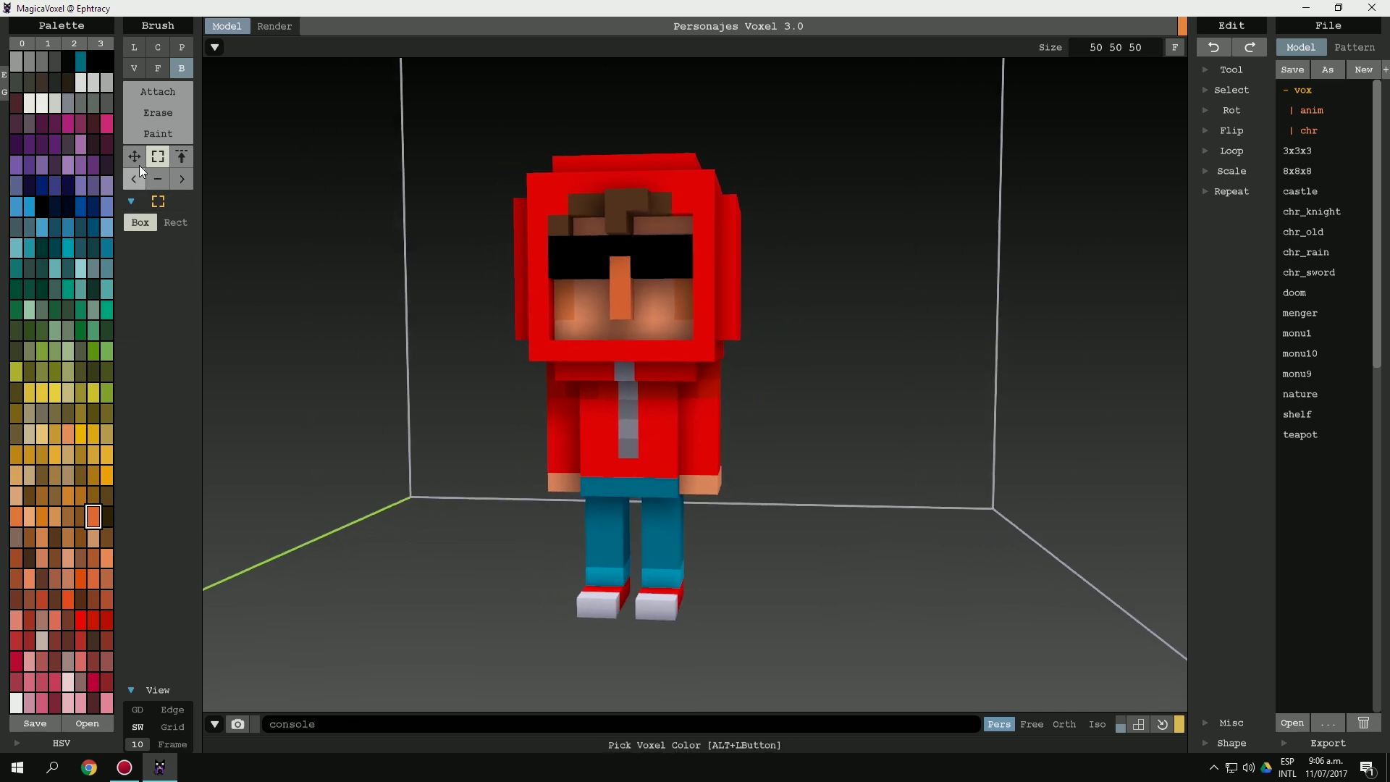
left_click_drag(673, 395, 722, 488)
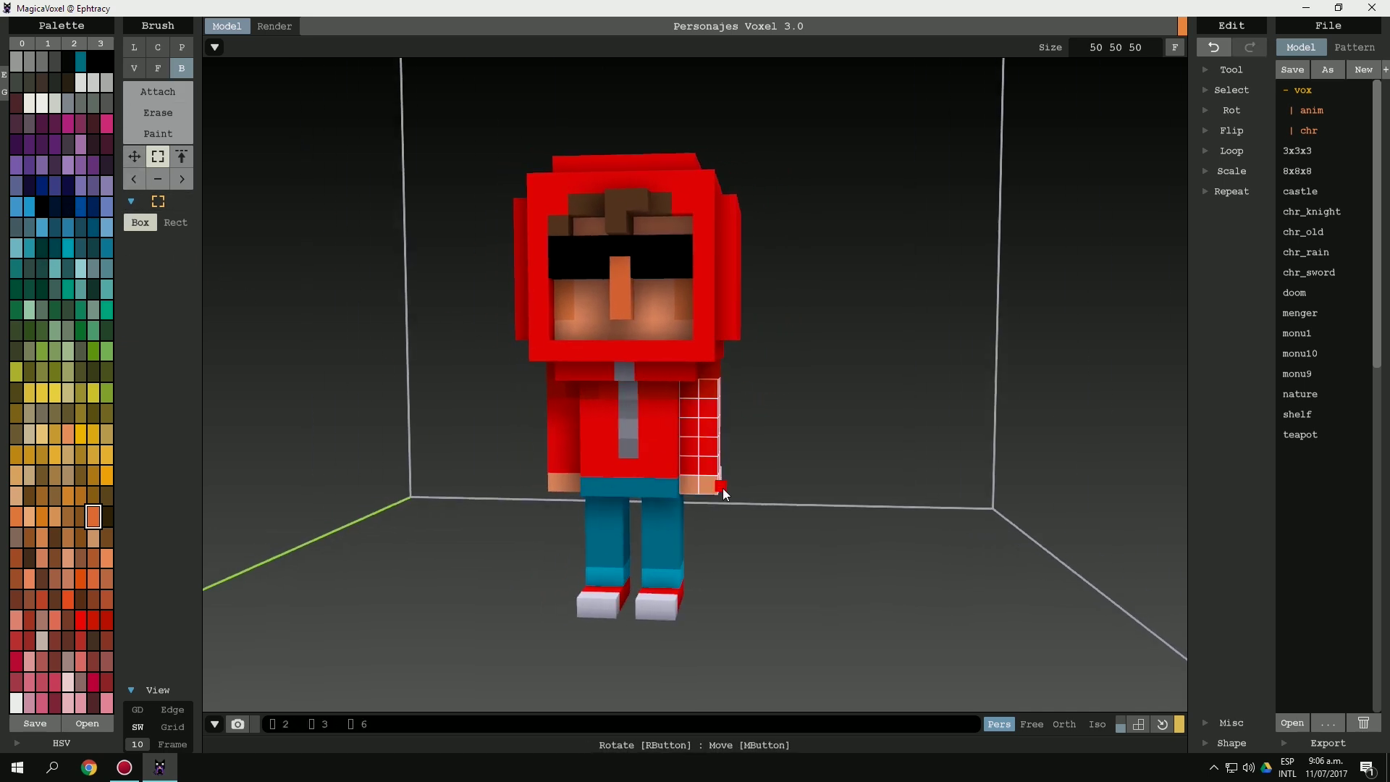
mouse_move(724, 491)
right_mouse_down()
mouse_move(668, 449)
mouse_move(740, 391)
mouse_move(708, 413)
right_mouse_up()
left_click_drag(708, 412, 765, 410)
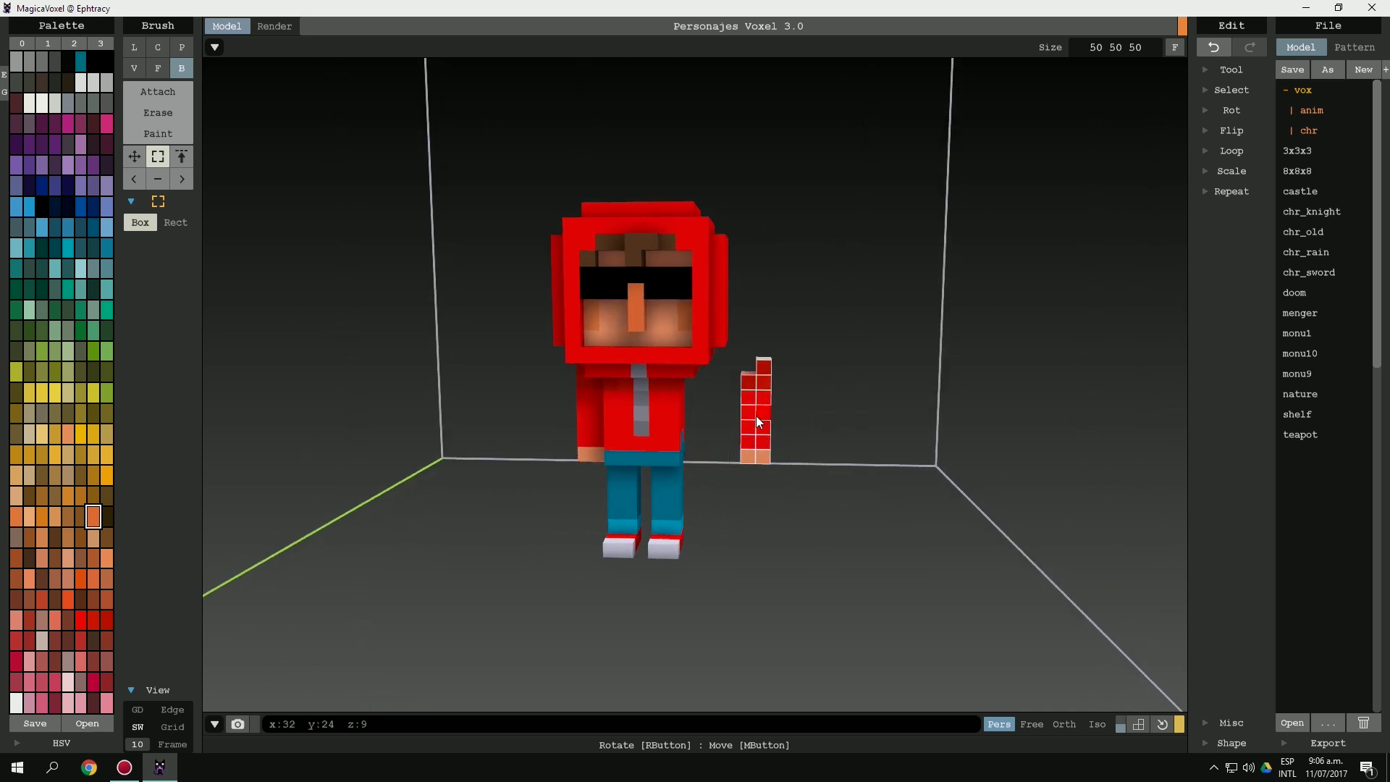
Orbit around the character and pick a red palette colour.
mouse_move(756, 415)
right_mouse_down()
mouse_move(707, 393)
mouse_move(749, 401)
mouse_move(741, 354)
mouse_move(709, 363)
right_mouse_up()
scroll(749, 398, "up", 2)
left_click(735, 404, "alt")
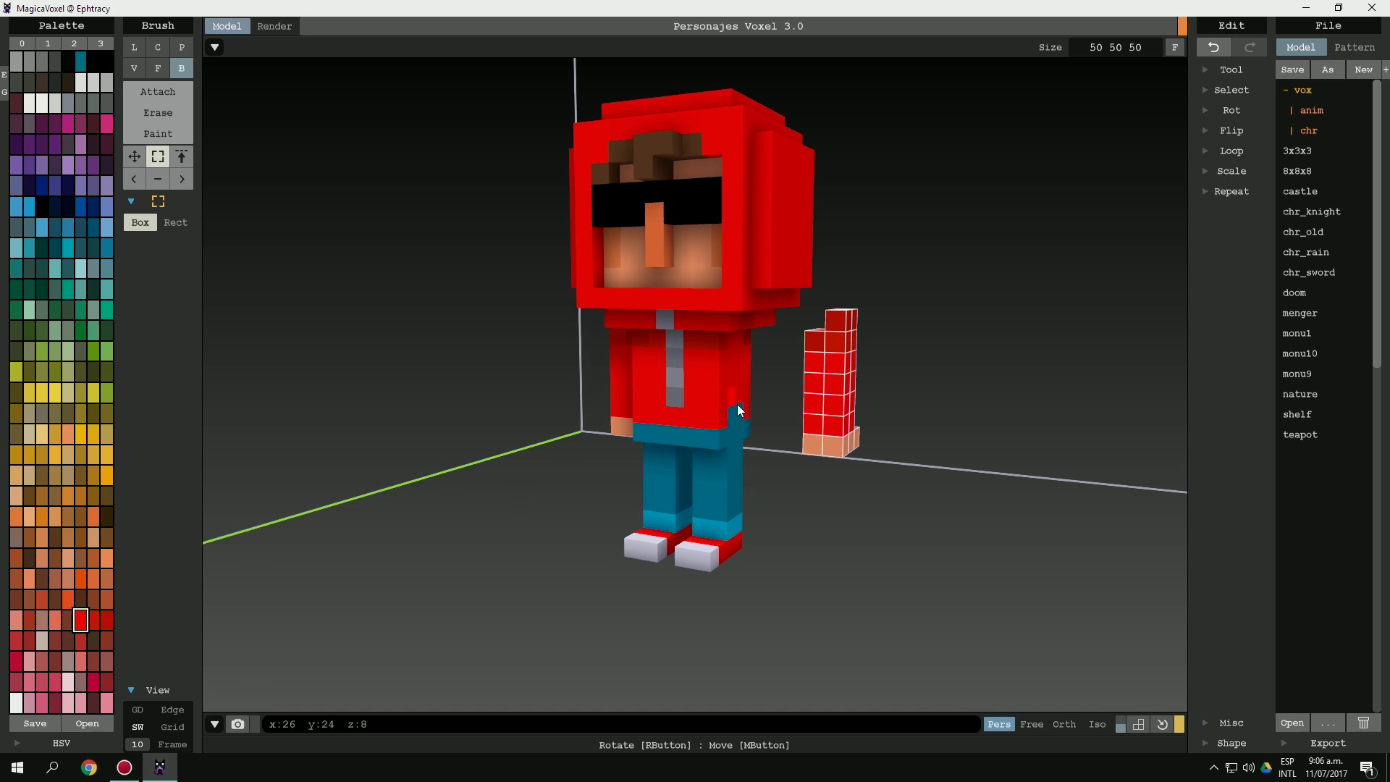
scroll(734, 404, "up", 1)
key("ctrl+d")
Try painting a pants voxel red, then undo that paint after orbiting to the side.
key("Tab")
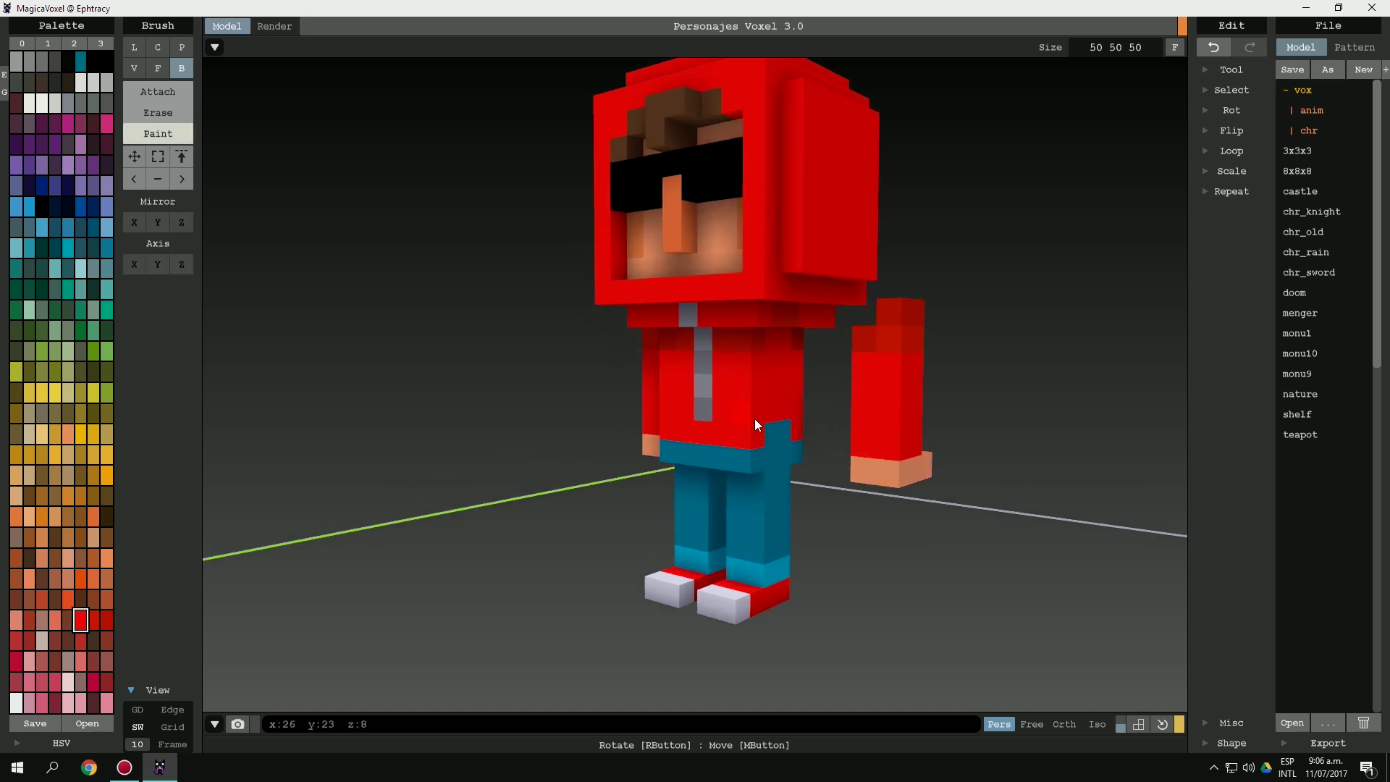
left_click(767, 460)
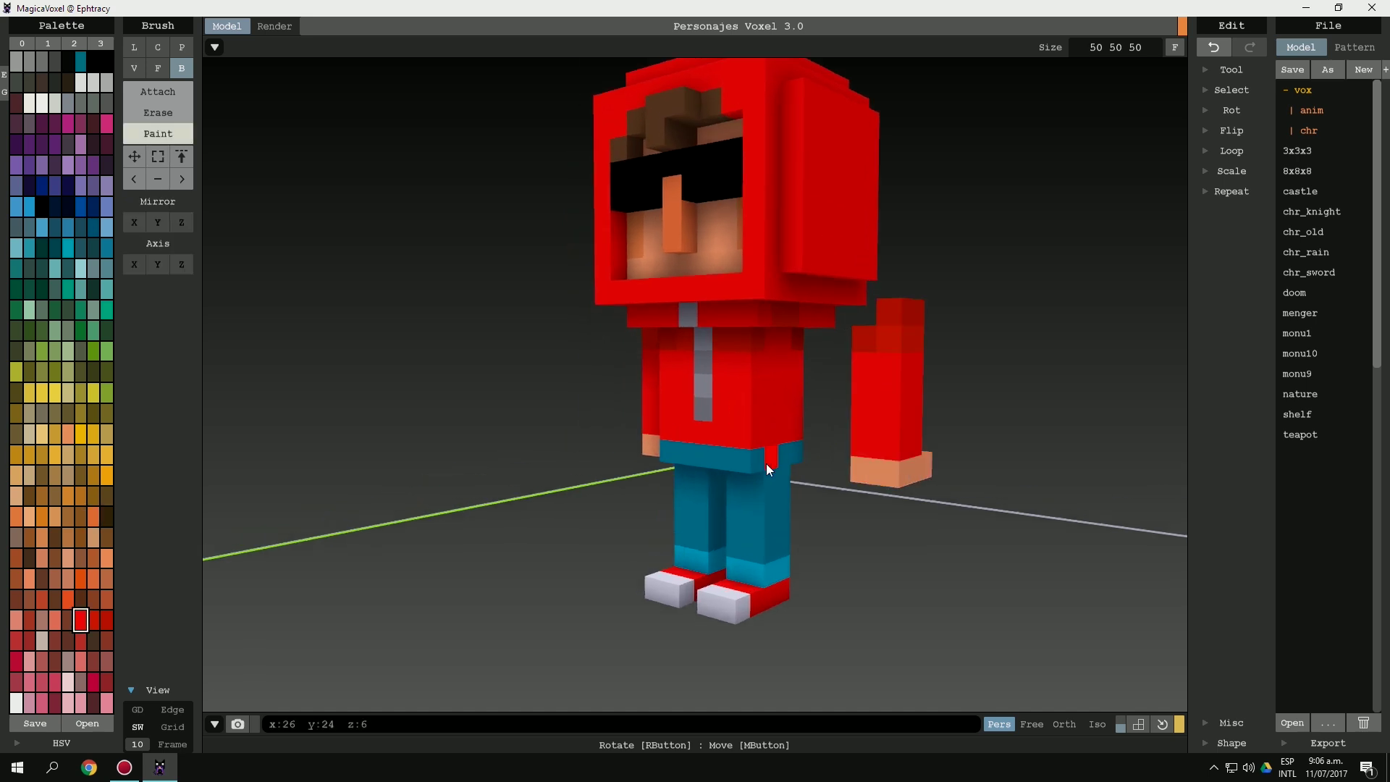
left_click(761, 344, "alt")
right_click_drag(747, 365, 800, 366)
scroll(619, 387, "up", 2)
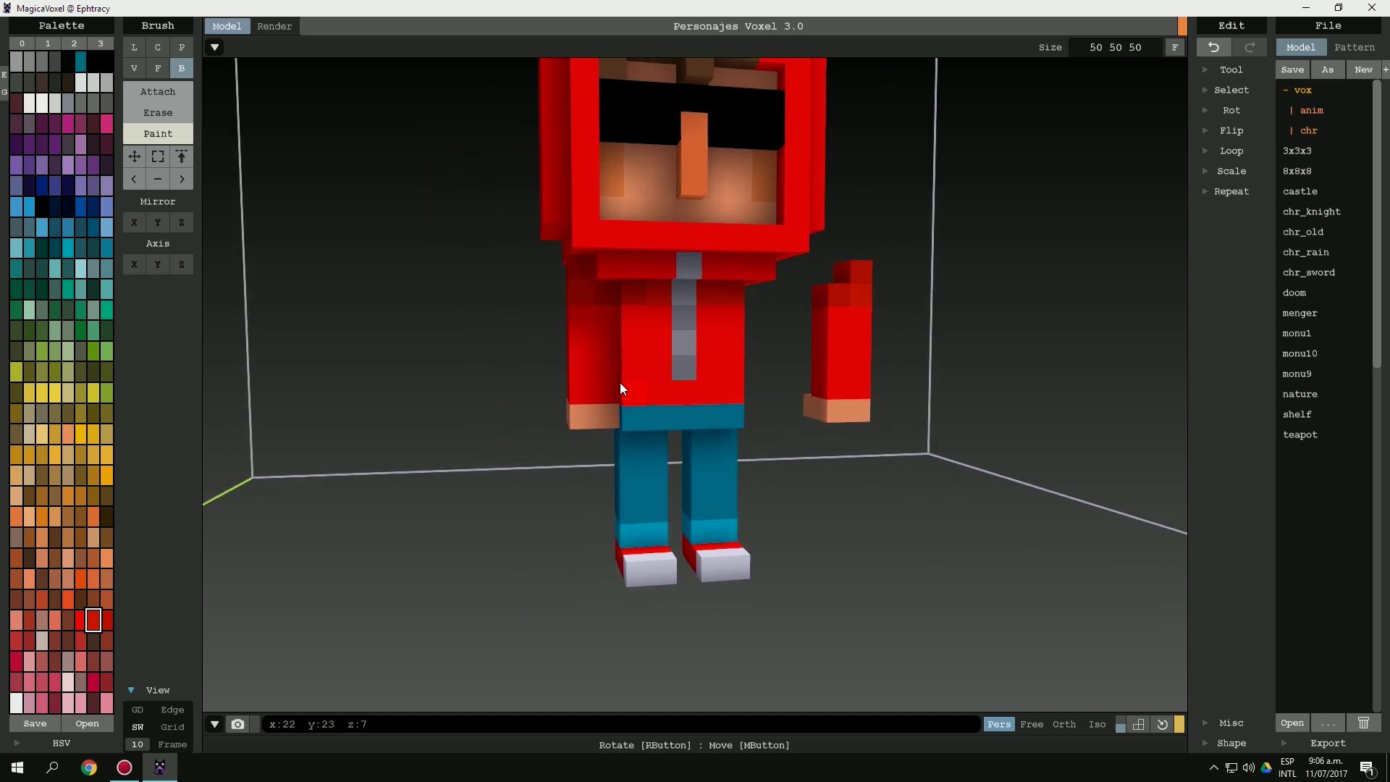
right_click_drag(621, 384, 419, 287)
key("ctrl+z")
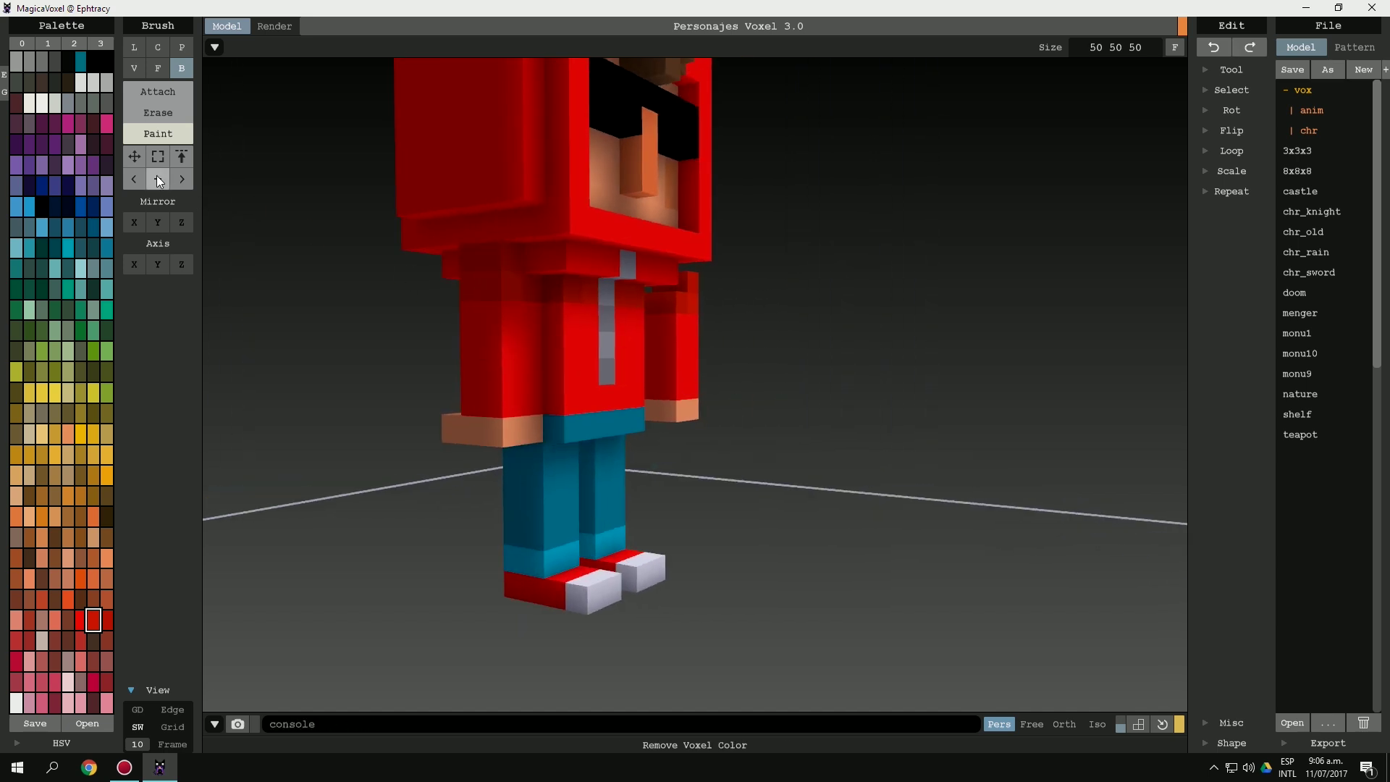
Box-select the character's other arm and delete it.
left_click(159, 156)
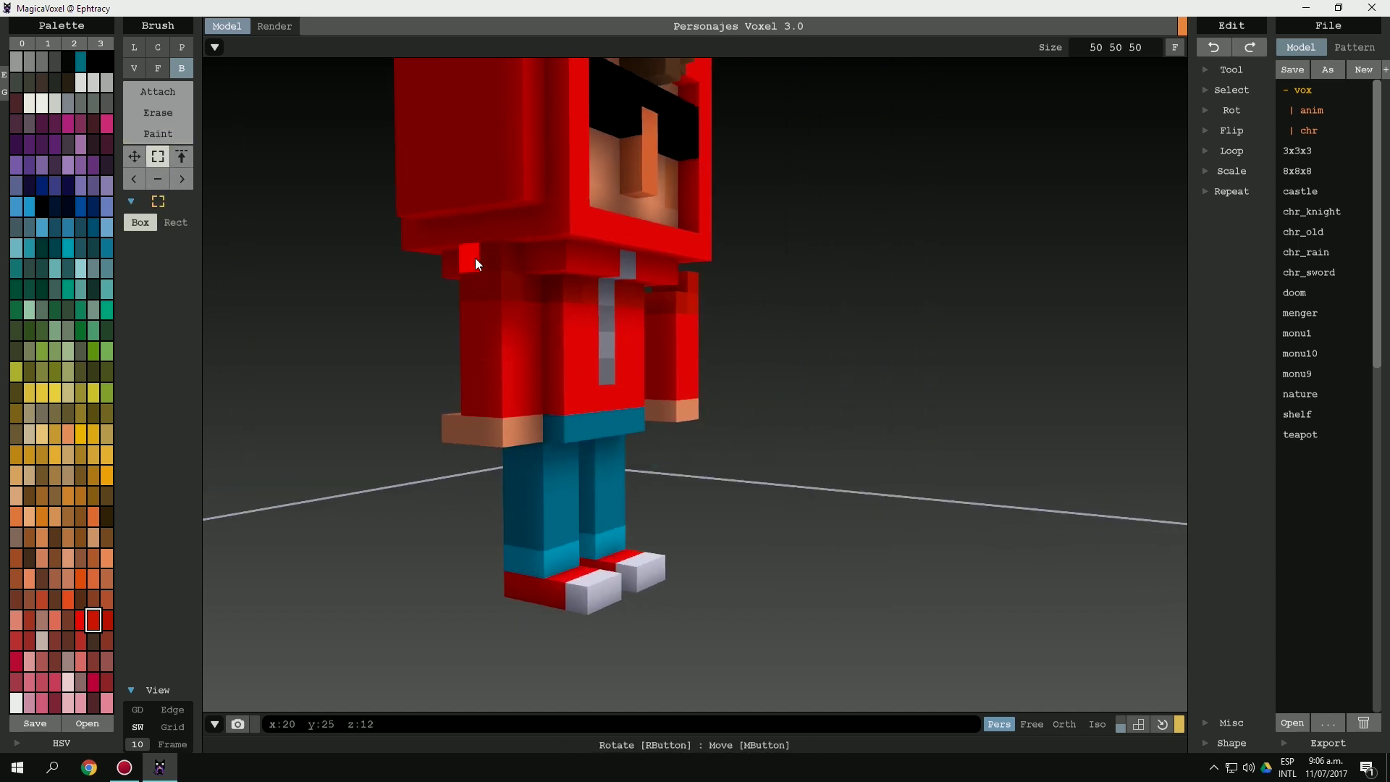
mouse_move(475, 258)
left_mouse_down()
mouse_move(518, 349)
mouse_move(531, 424)
left_mouse_up()
key("Delete")
right_click_drag(528, 431, 473, 452)
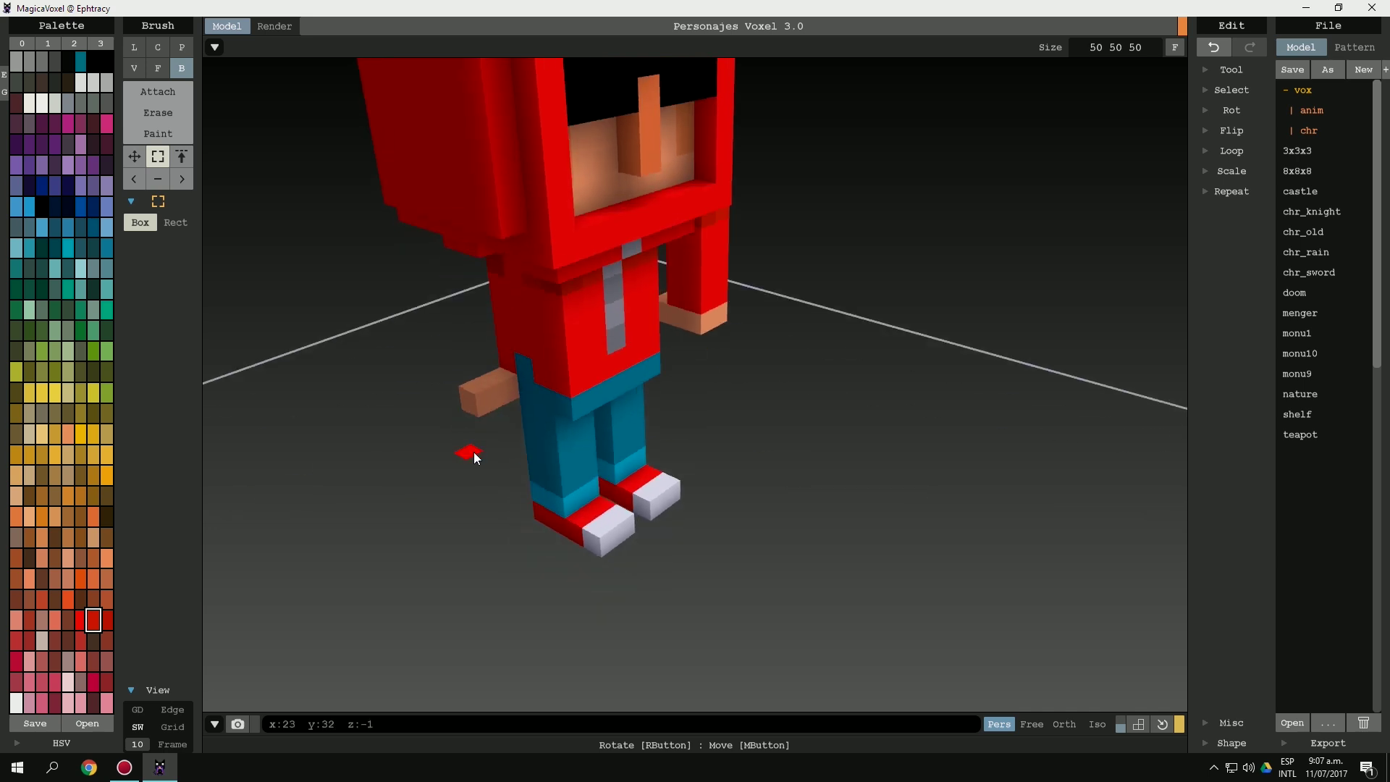
mouse_move(500, 376)
right_mouse_down()
mouse_move(536, 373)
mouse_move(529, 360)
right_mouse_up()
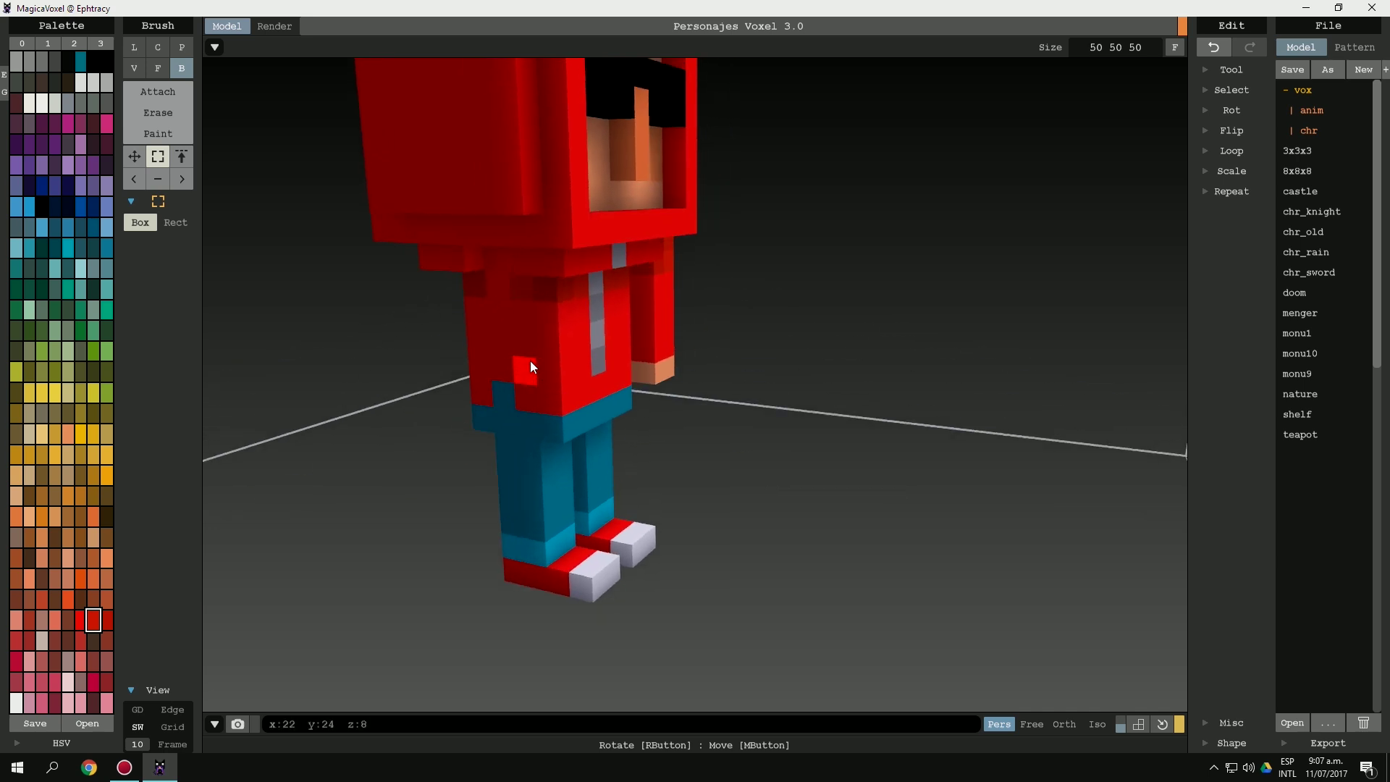
Repaint the sweater side in red shades with face painting, then return to single-voxel mode.
left_click(515, 287, "alt")
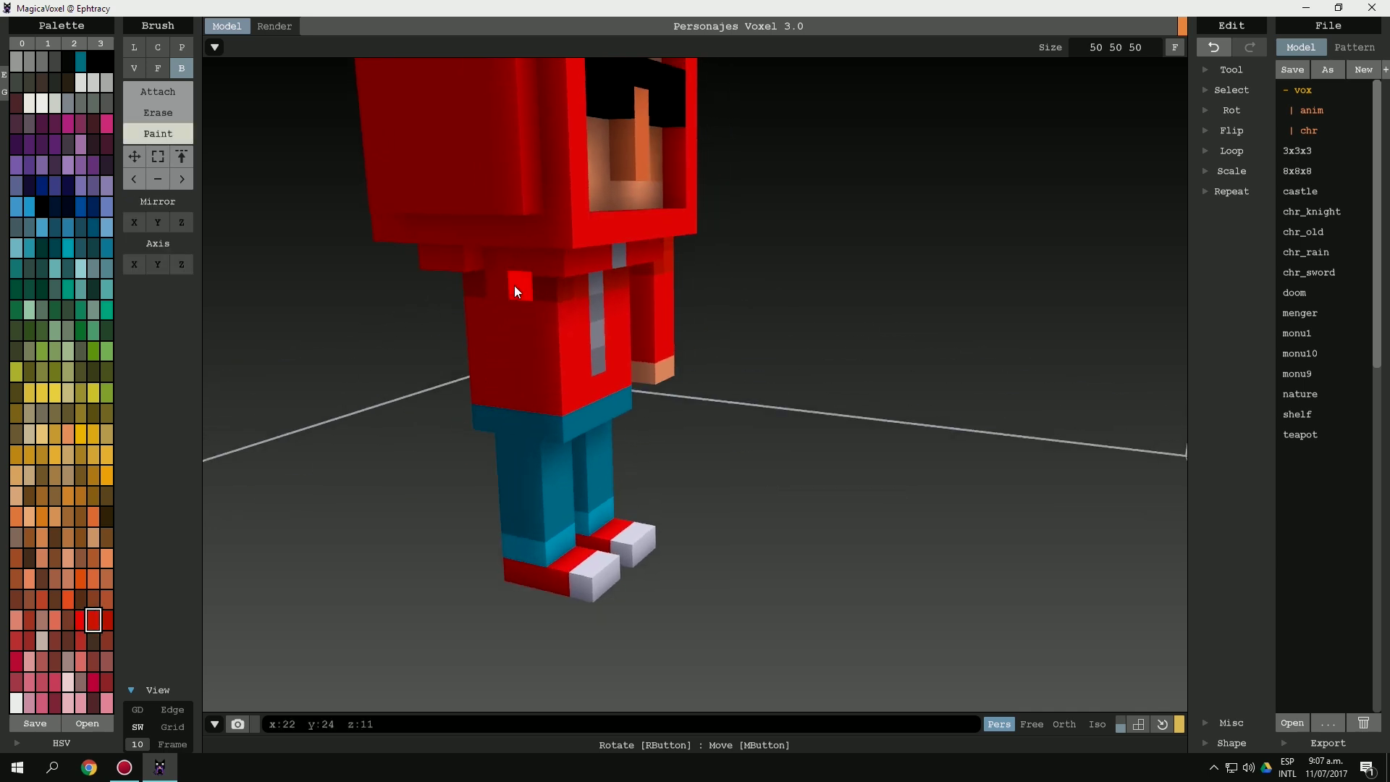
mouse_move(489, 303)
right_mouse_down()
mouse_move(496, 259)
mouse_move(629, 340)
mouse_move(401, 346)
mouse_move(642, 336)
mouse_move(720, 369)
mouse_move(746, 349)
right_mouse_up()
left_click(495, 258, "alt")
key("f")
left_click(562, 307, "alt")
key("b")
key("3")
Patch the torso side with the arm's red and a darker red in Attach mode.
scroll(629, 340, "down", 5)
scroll(666, 348, "up", 3)
scroll(745, 349, "up", 2)
left_click(695, 355, "alt")
key("1")
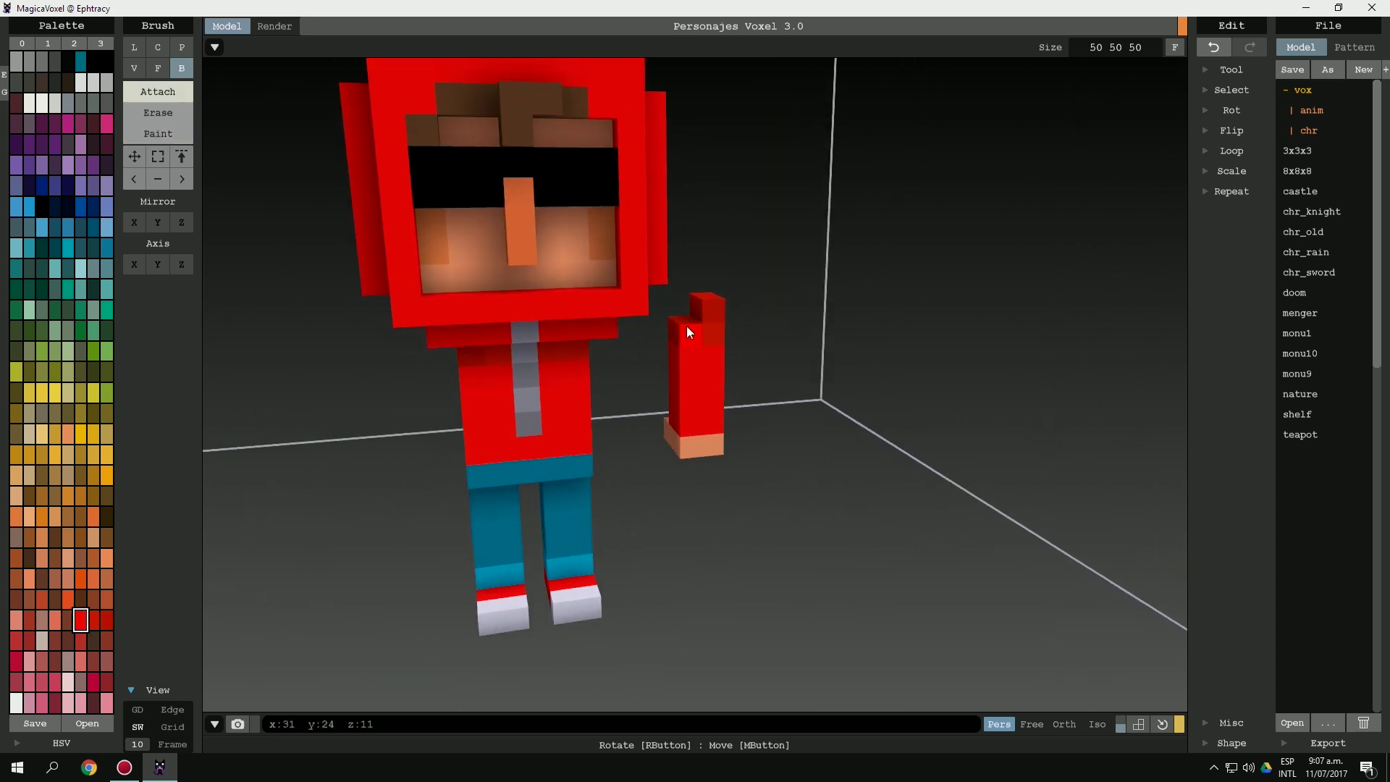
left_click(693, 310, "alt")
mouse_move(695, 304)
right_mouse_down()
mouse_move(679, 334)
mouse_move(494, 305)
right_mouse_up()
left_click(181, 156)
mouse_move(652, 377)
right_mouse_down()
mouse_move(775, 459)
mouse_move(696, 384)
right_mouse_up()
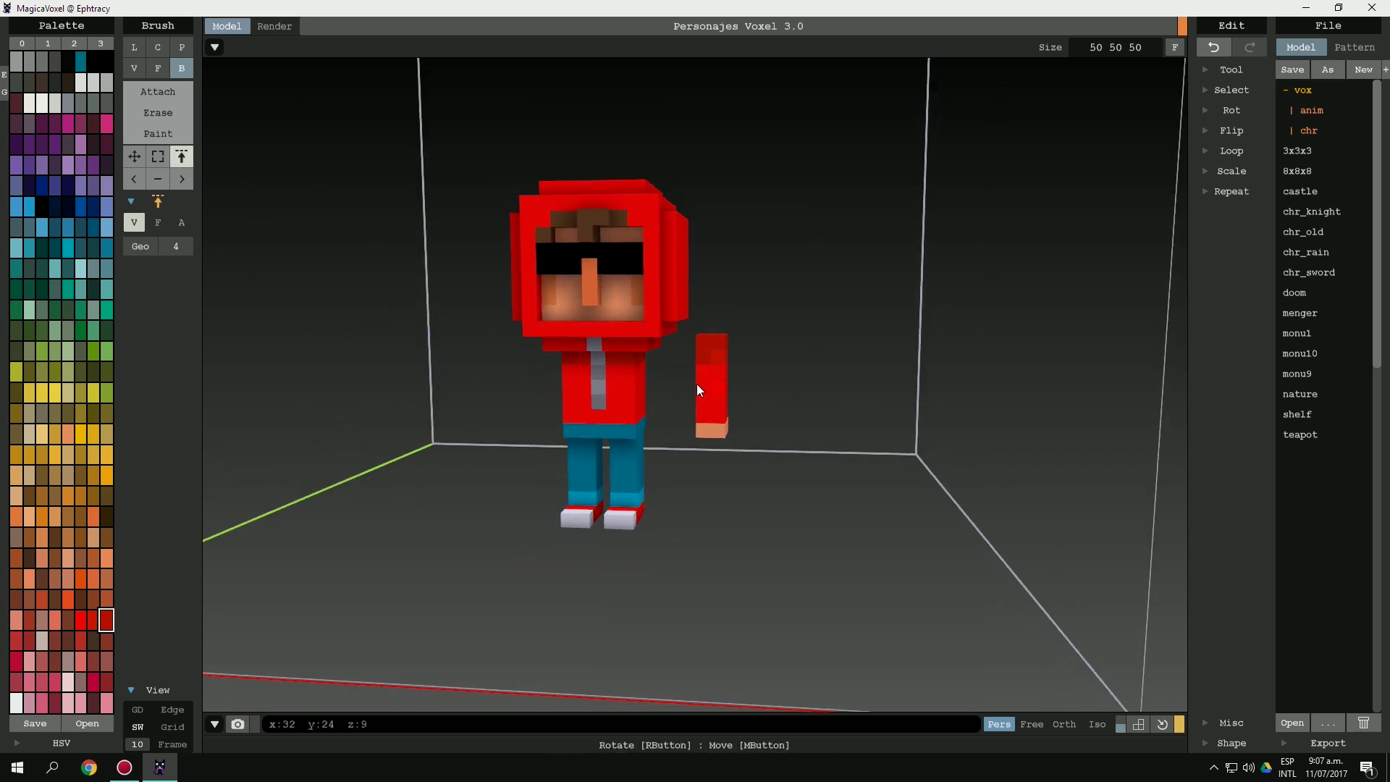
Select the detached arm and rotate it with Rot X/Y/Z until it lies horizontal, hand outward.
left_click(709, 390)
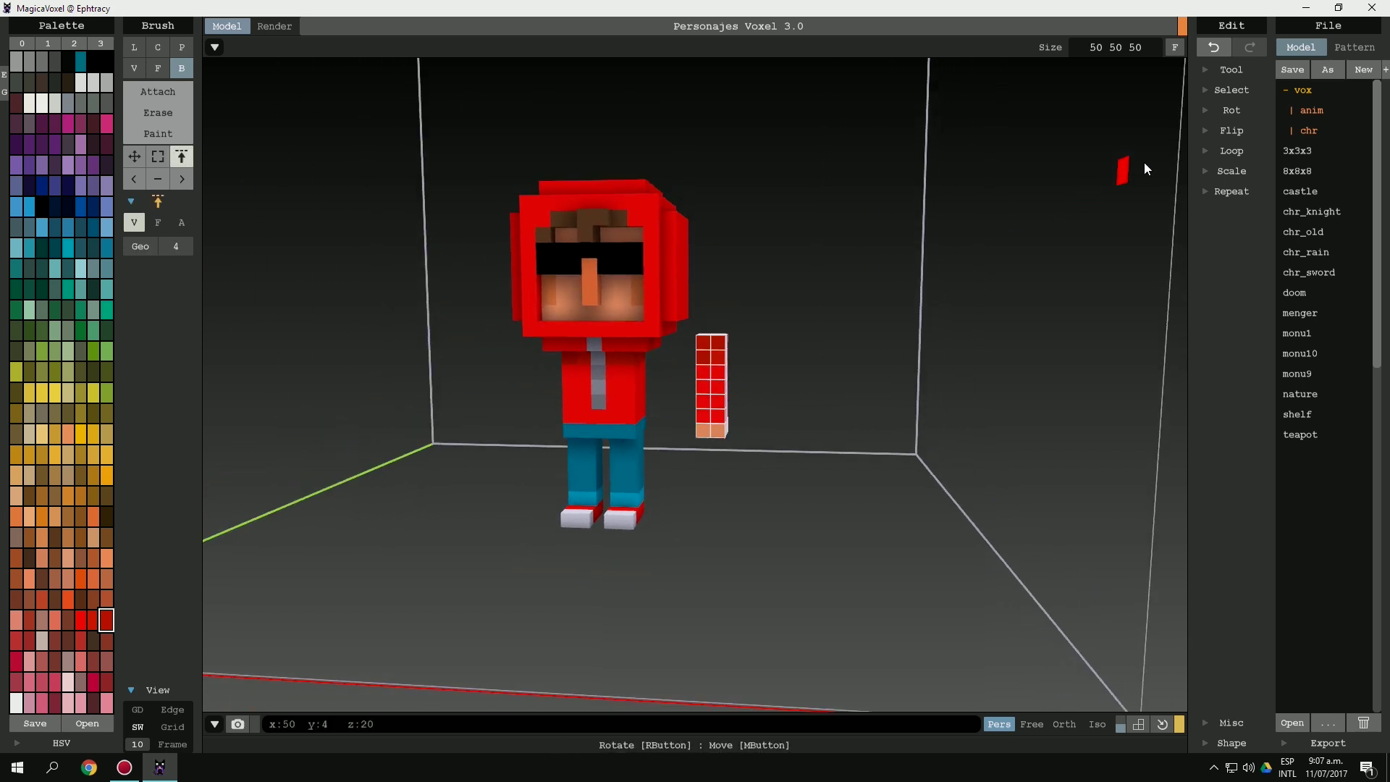
left_click(1233, 112)
left_click(1208, 132)
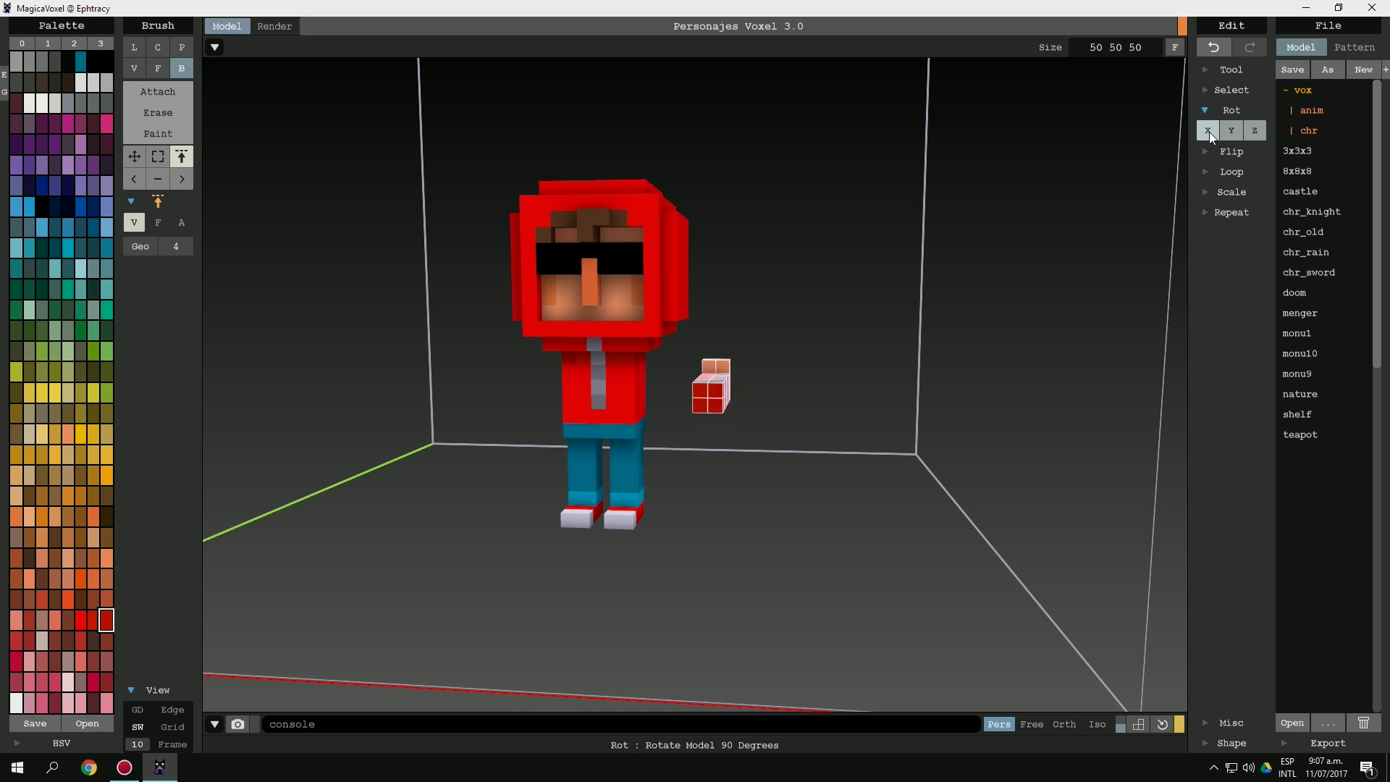
left_click(1227, 134)
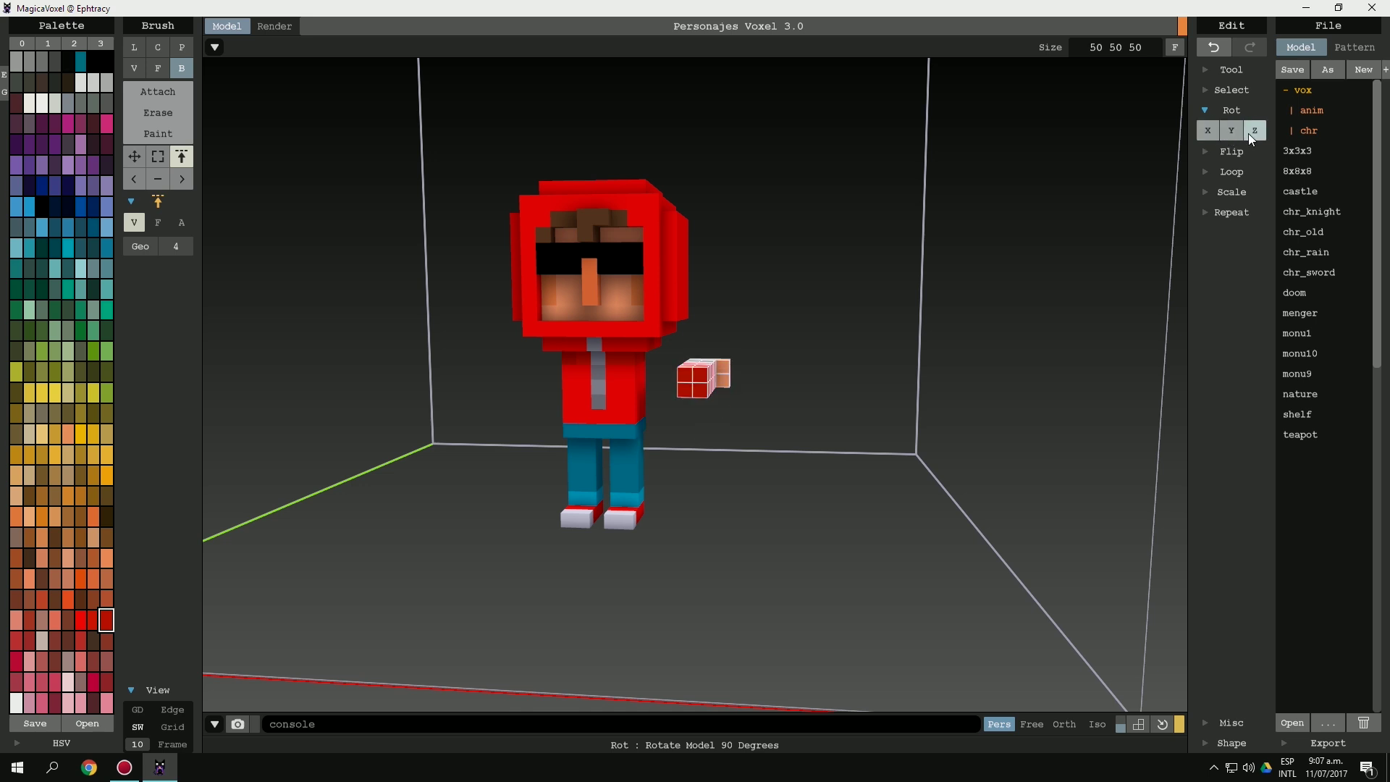
left_click(1252, 135)
left_click(1254, 133)
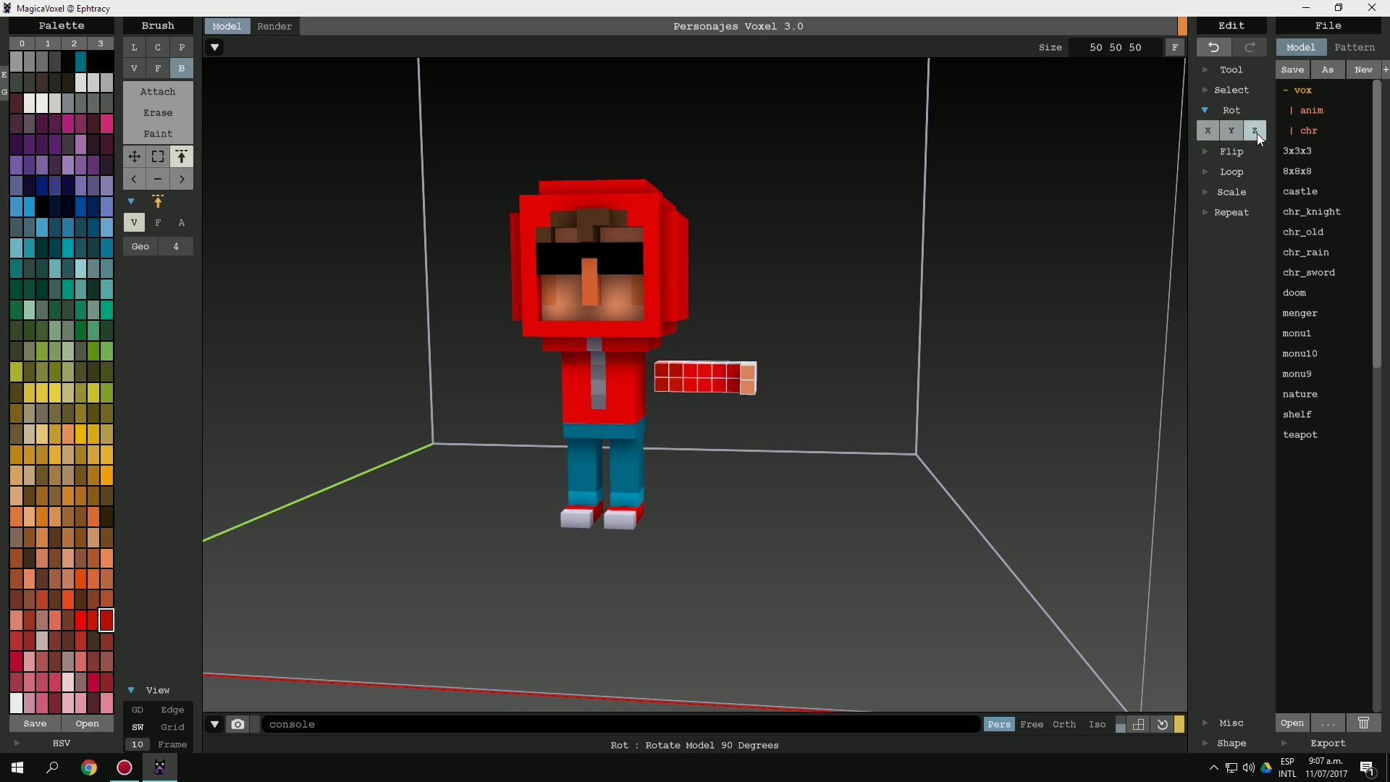
left_click(1214, 136)
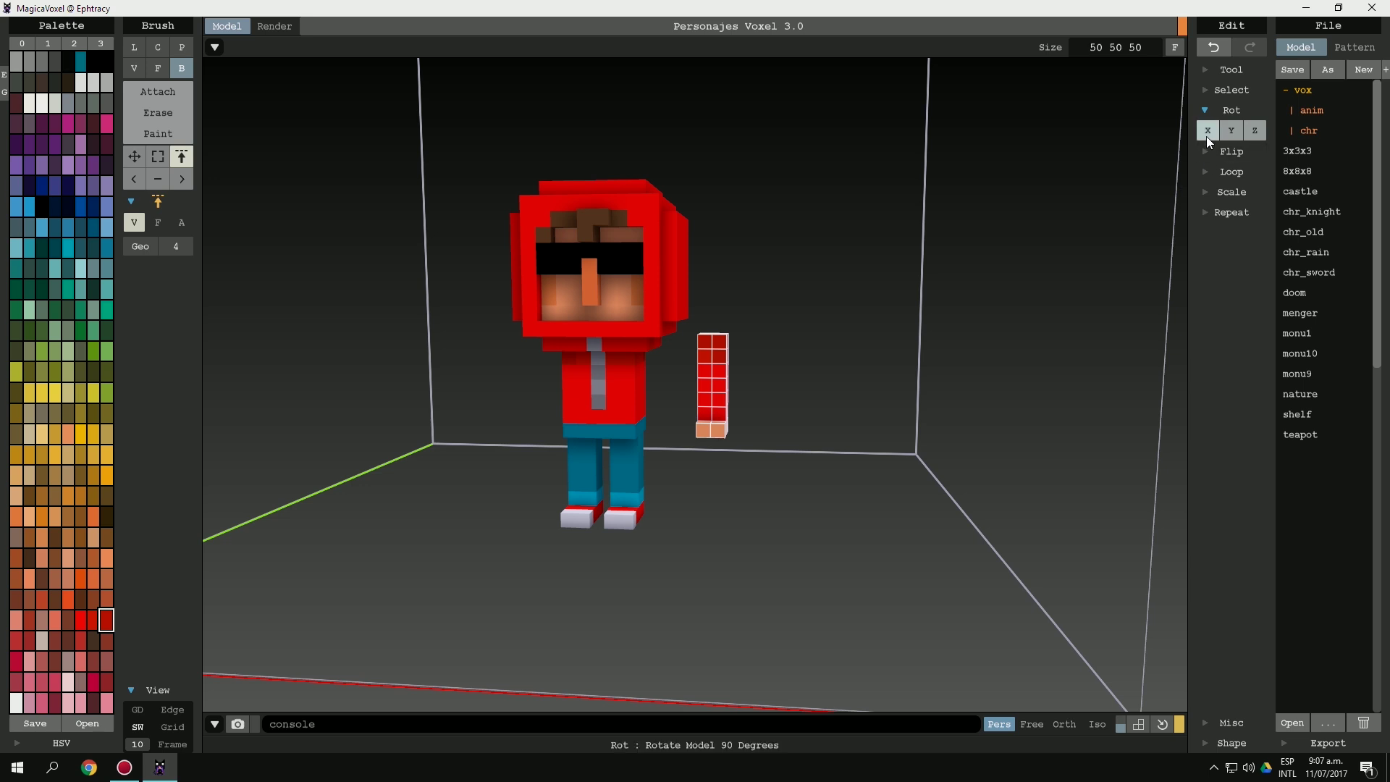
left_click(1205, 134)
left_click(1252, 134)
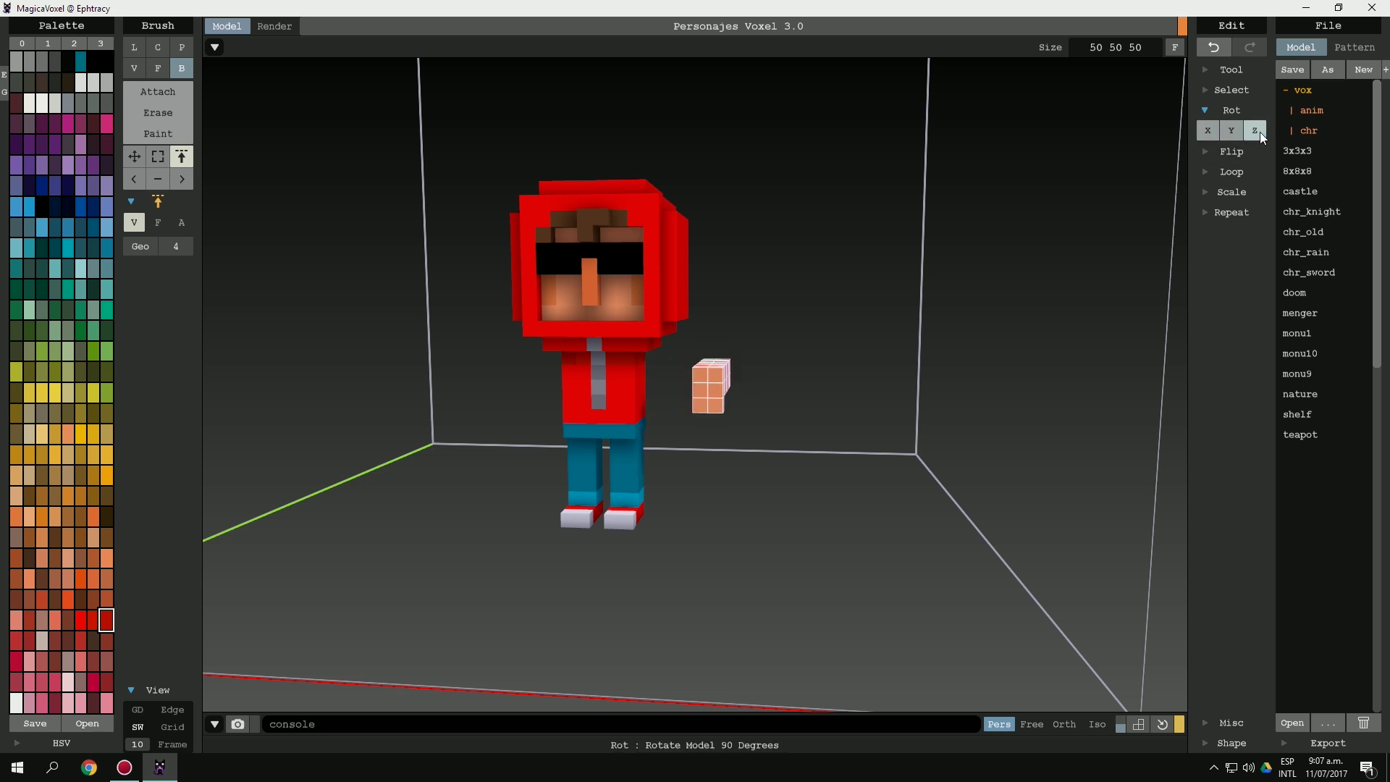
left_click(1260, 131)
scroll(740, 379, "up", 4)
Pick the orange skin colour and extrude the arm's face to lengthen it.
key("ctrl+d")
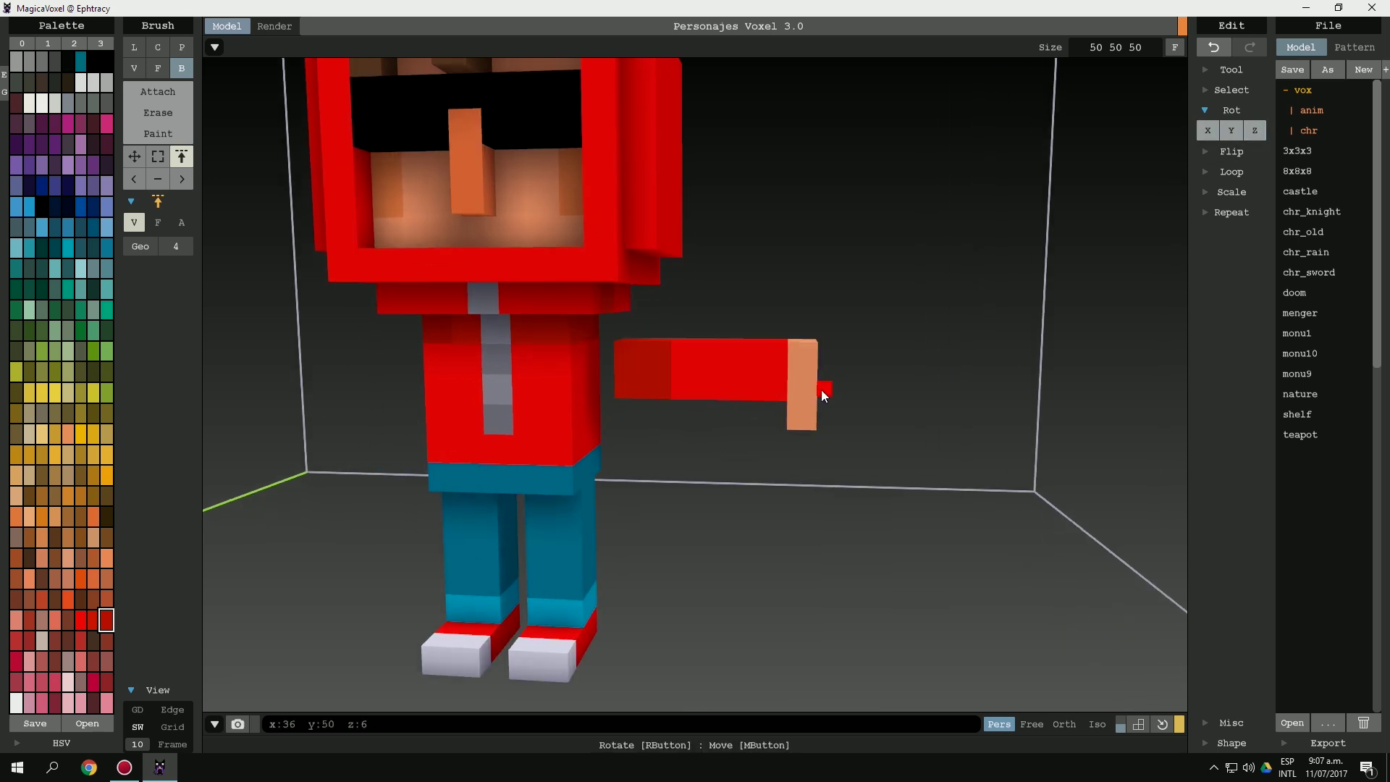
key("f")
mouse_move(821, 390)
right_mouse_down()
mouse_move(796, 393)
mouse_move(831, 370)
mouse_move(834, 303)
mouse_move(759, 424)
right_mouse_up()
left_click(852, 379, "alt")
scroll(852, 378, "down", 3)
scroll(254, 295, "up", 2)
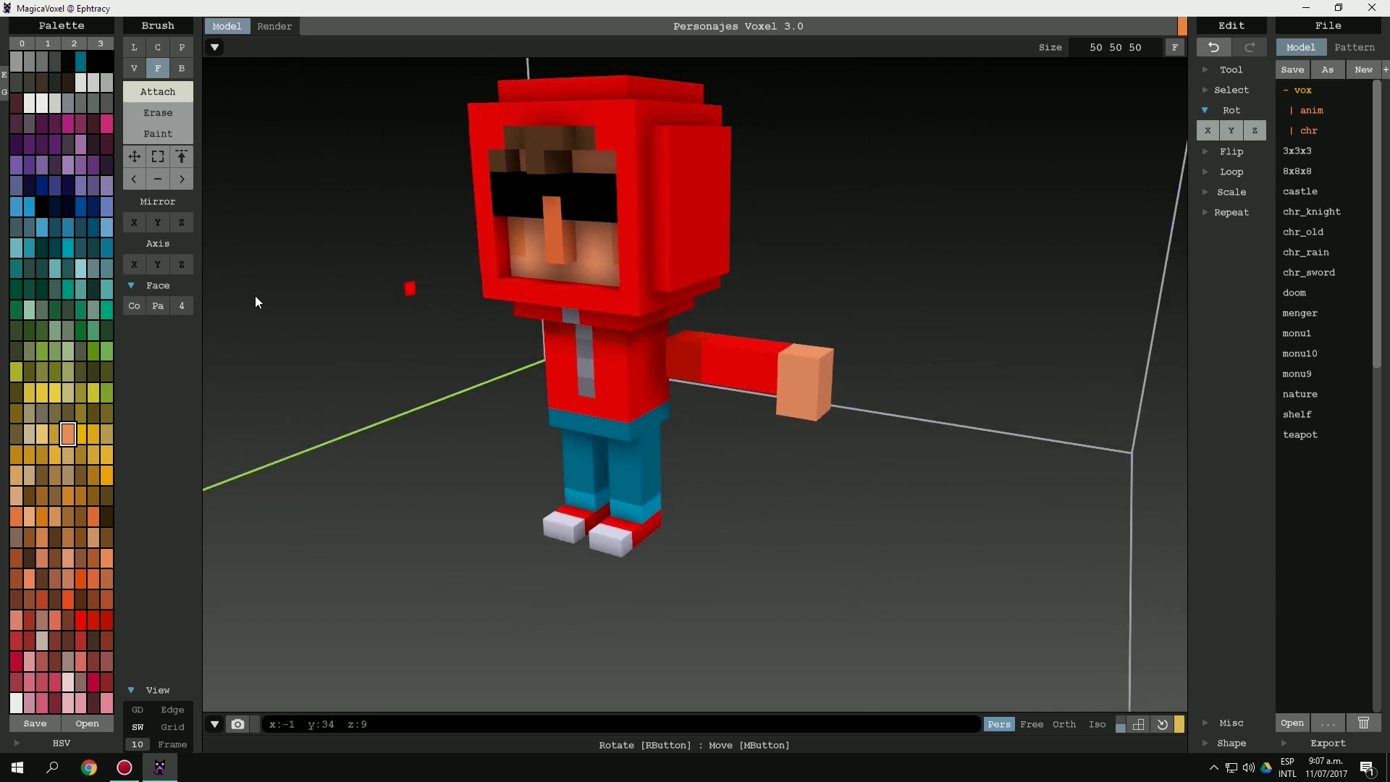
left_click(181, 156)
mouse_move(690, 348)
right_mouse_down()
mouse_move(725, 349)
mouse_move(708, 366)
right_mouse_up()
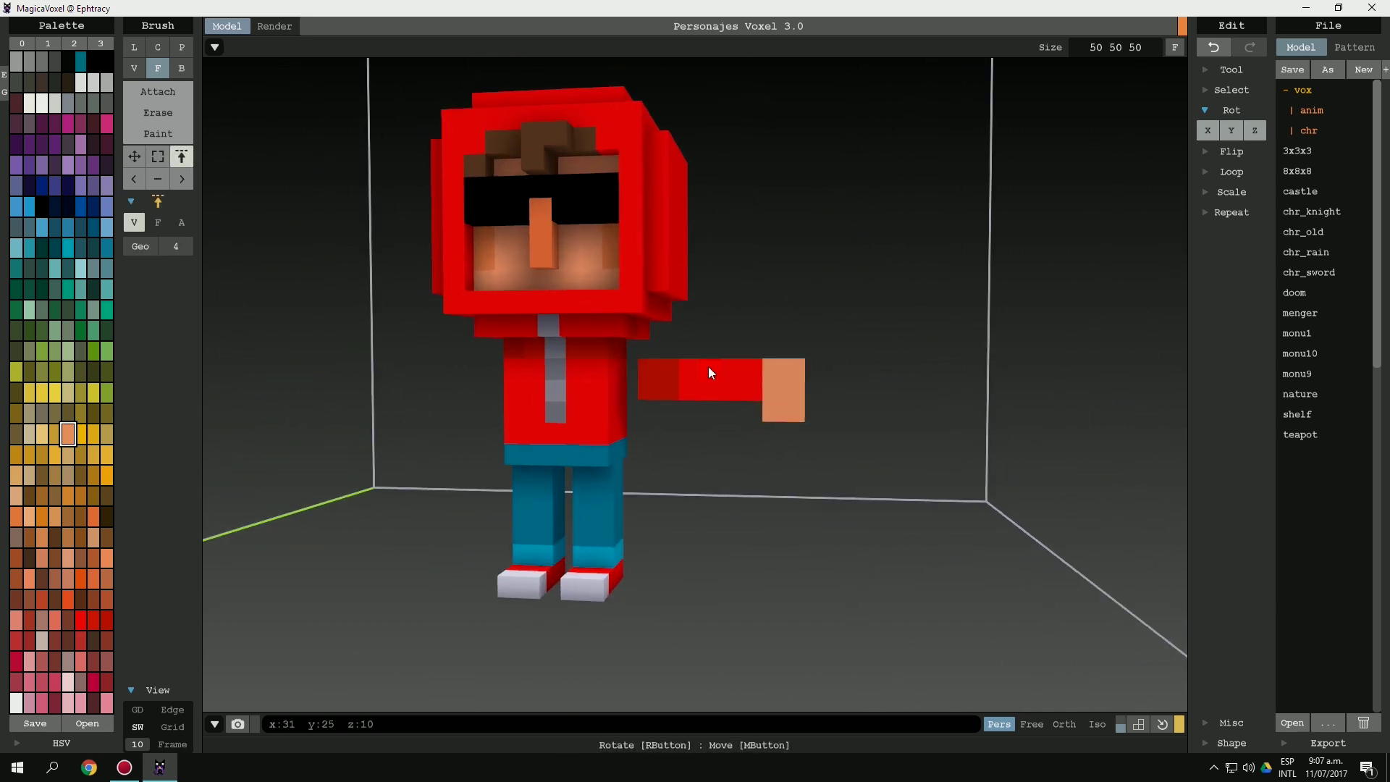
mouse_move(699, 391)
left_mouse_down()
mouse_move(695, 360)
mouse_move(651, 369)
left_mouse_up()
mouse_move(652, 369)
right_mouse_down()
mouse_move(717, 404)
mouse_move(656, 404)
mouse_move(676, 401)
mouse_move(672, 413)
mouse_move(744, 392)
mouse_move(733, 388)
right_mouse_up()
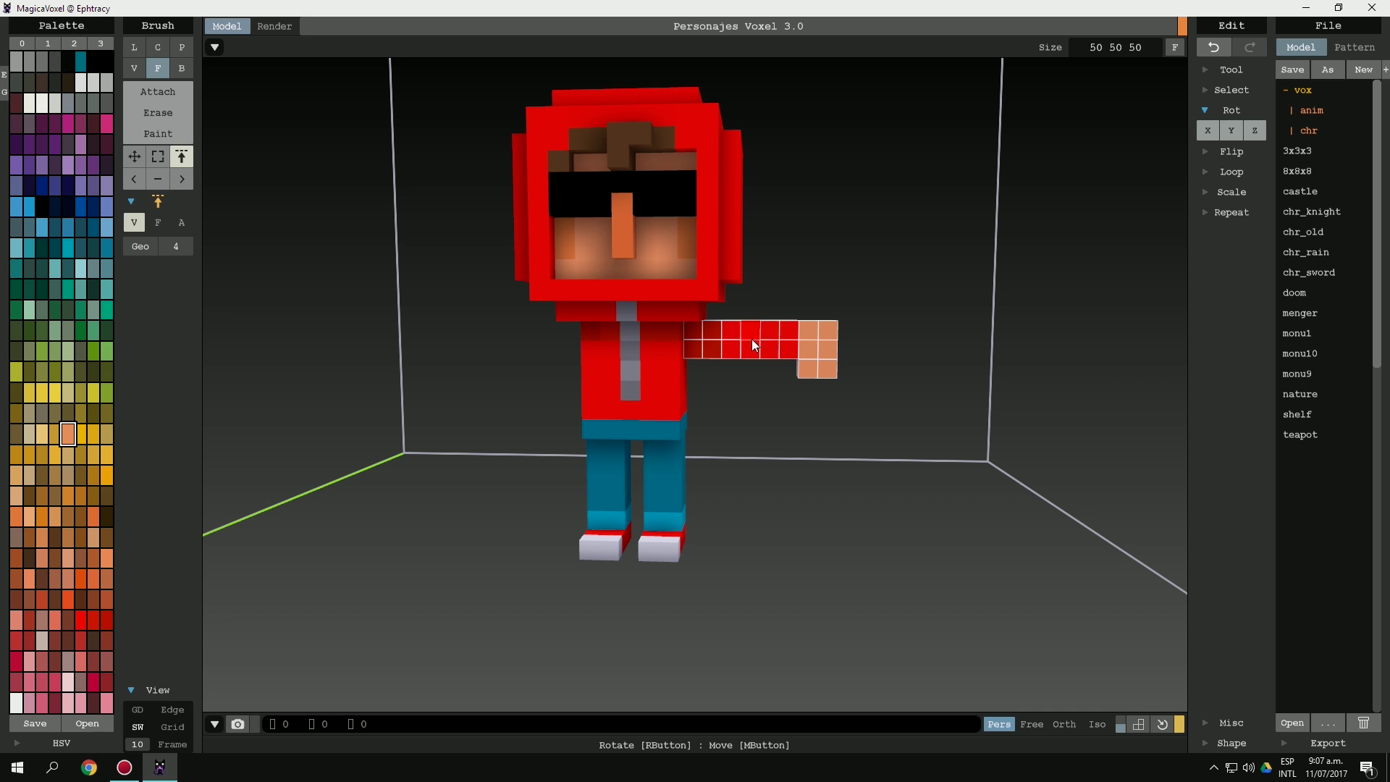
key("ctrl+z")
key("ctrl+z")
key("ctrl+y")
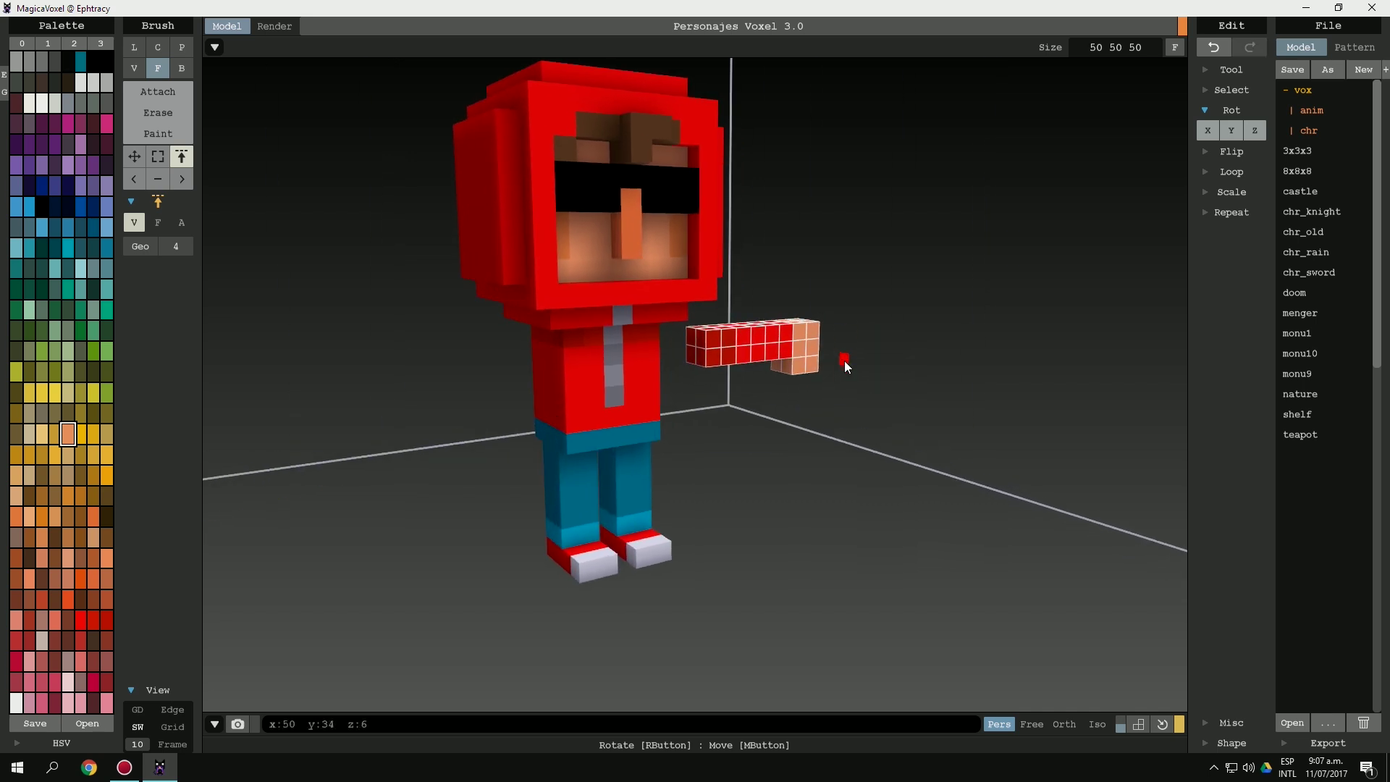
Extrude the arm further until it meets the torso at shoulder height.
mouse_move(831, 353)
right_mouse_down()
mouse_move(844, 361)
mouse_move(746, 349)
right_mouse_up()
key("e")
left_click(181, 156)
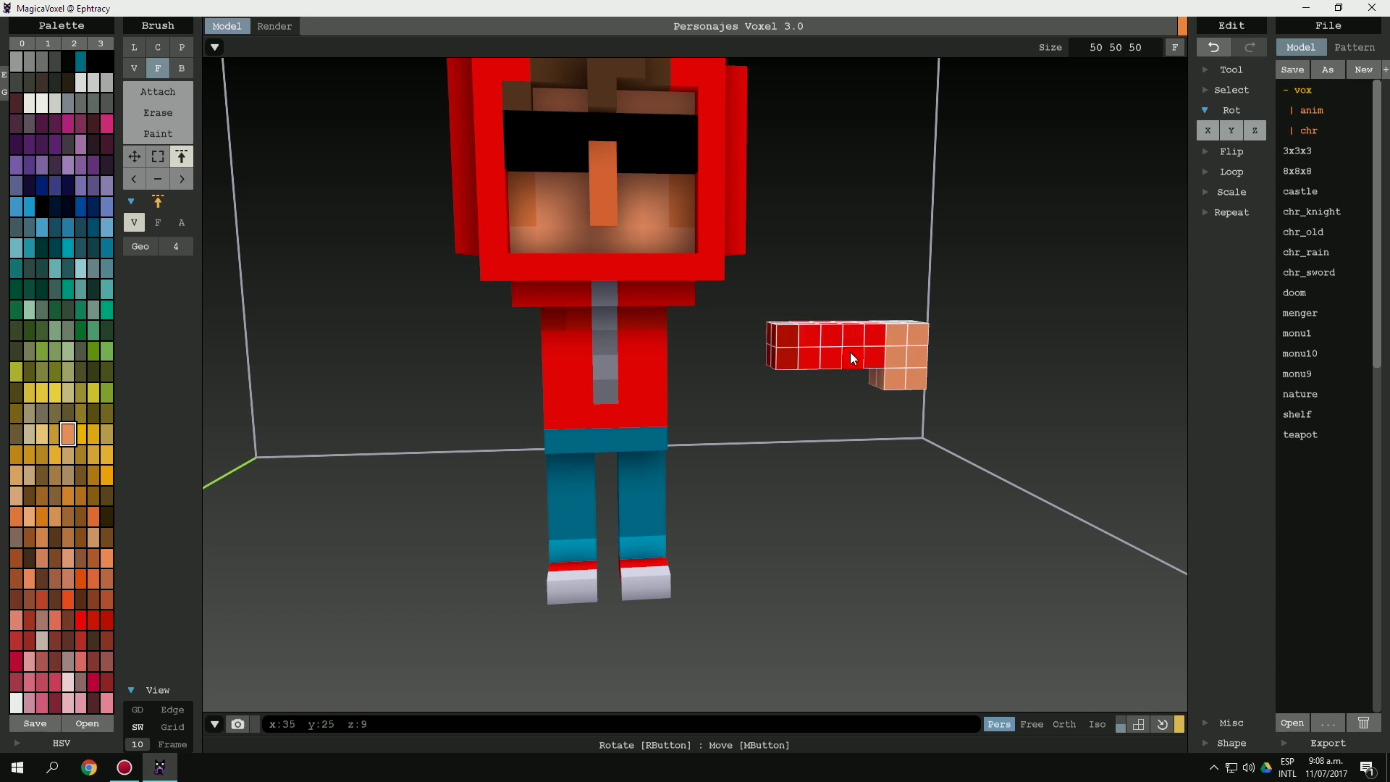
right_click_drag(850, 352, 805, 359)
left_click_drag(750, 354, 725, 335)
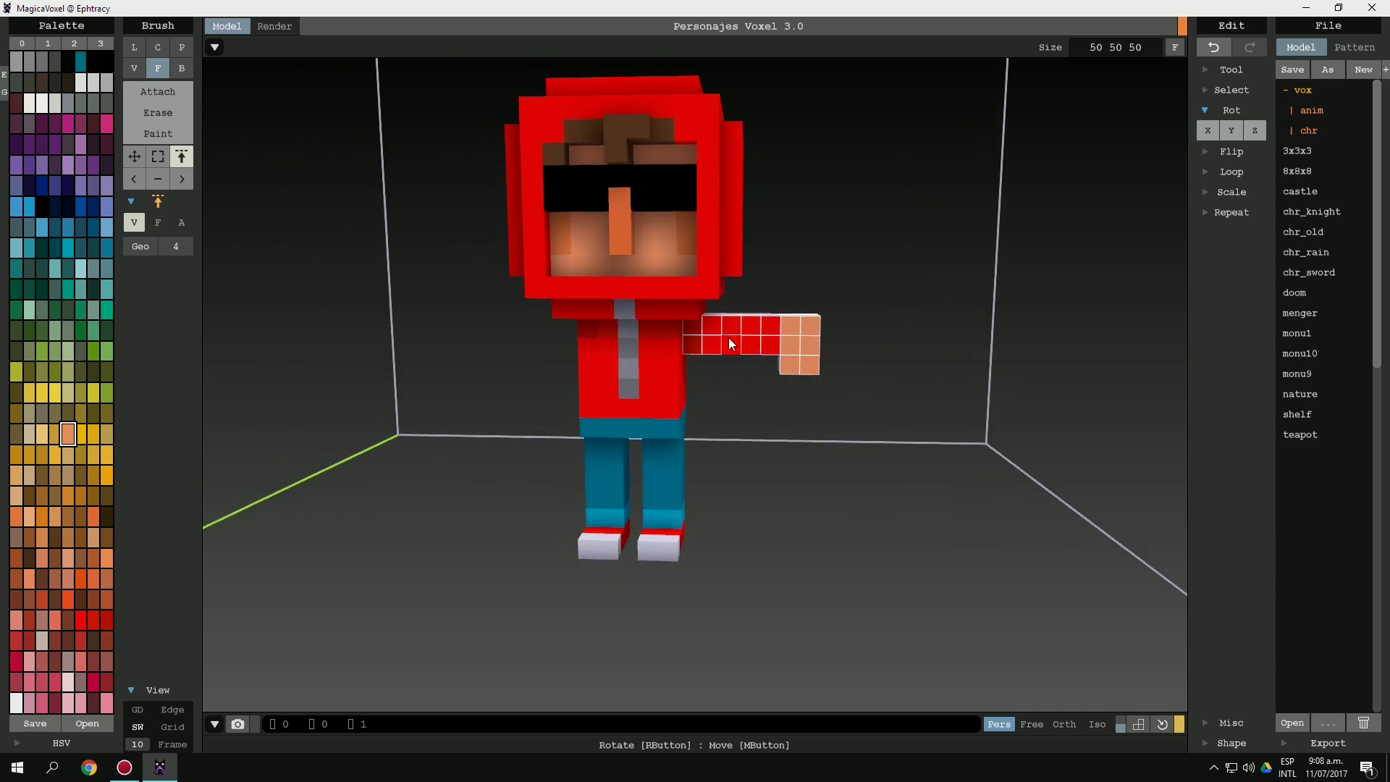
scroll(725, 335, "down", 2)
mouse_move(721, 365)
right_mouse_down()
mouse_move(723, 324)
mouse_move(731, 341)
right_mouse_up()
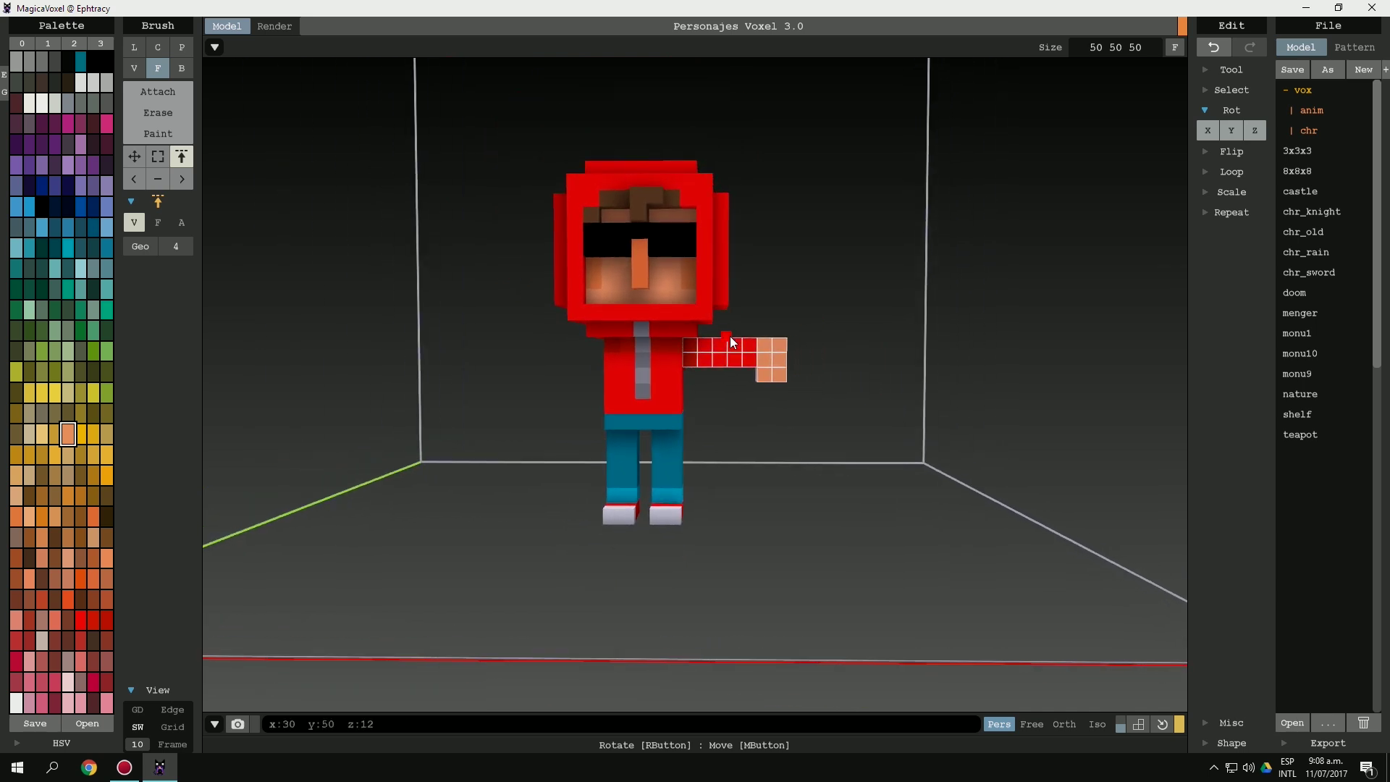
Mirror the duplicate arm with Flip X and slide it against the body's other side.
left_click(1231, 151)
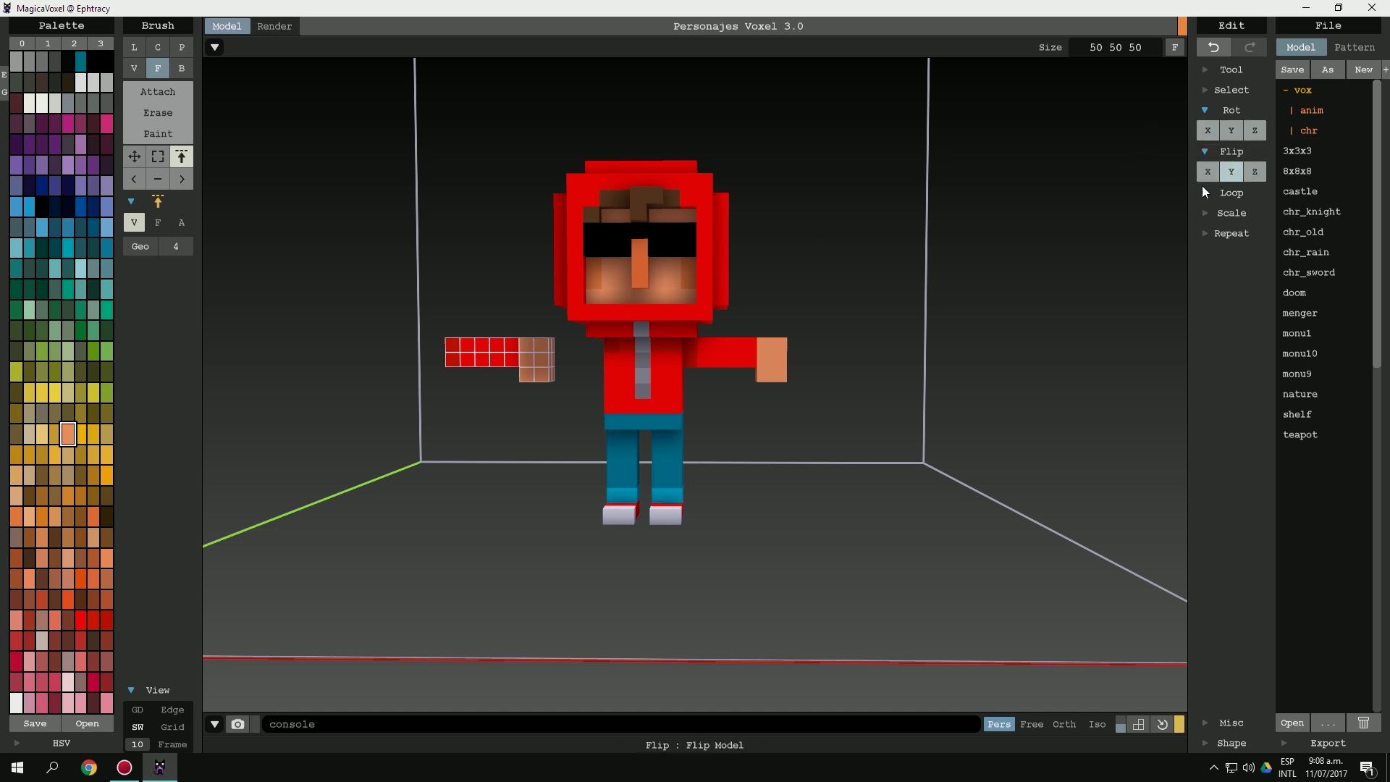
left_click(1207, 172)
scroll(449, 355, "up", 2)
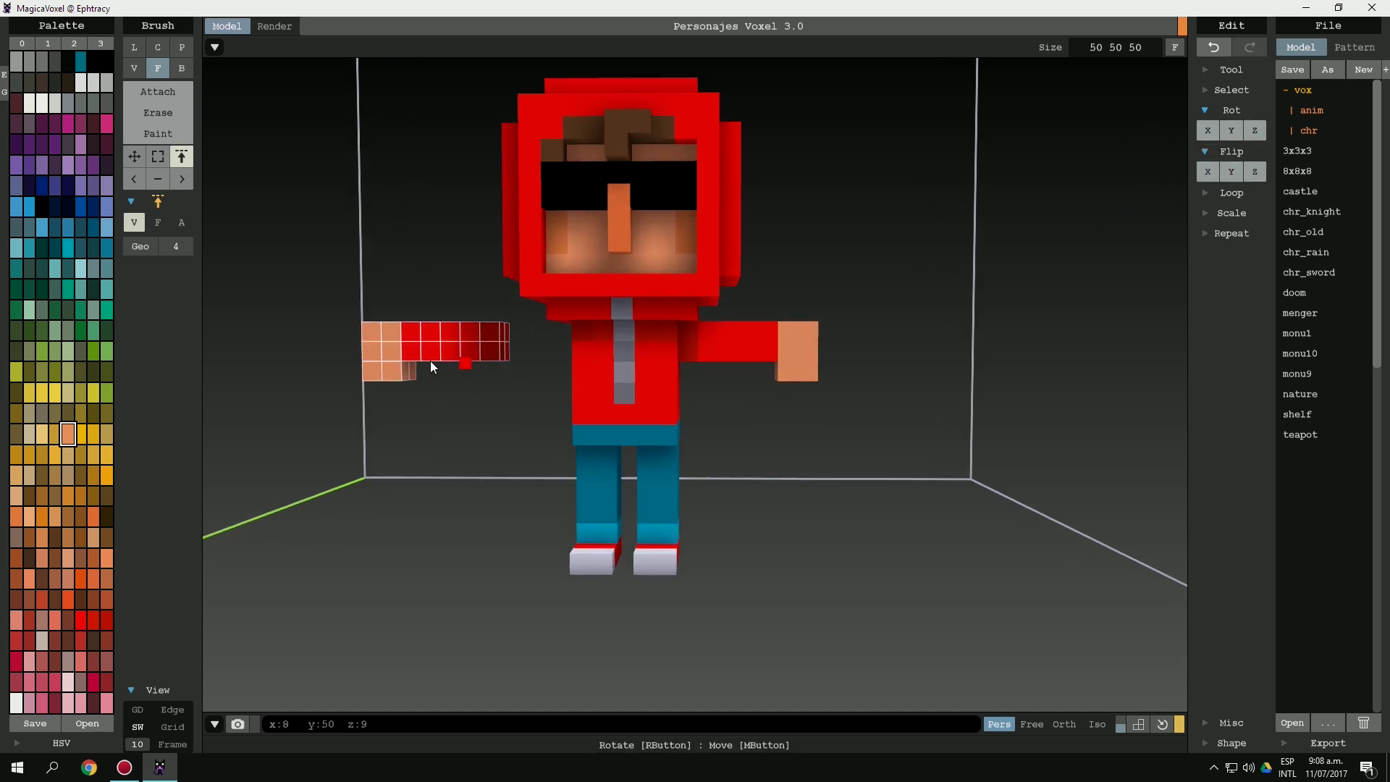
left_click_drag(431, 361, 545, 327)
mouse_move(544, 327)
right_mouse_down()
mouse_move(761, 406)
mouse_move(735, 440)
mouse_move(671, 385)
right_mouse_up()
scroll(735, 440, "down", 2)
Show wall grid lines, then rectangle-select the feet and lower them to lengthen the legs.
key("ctrl+a")
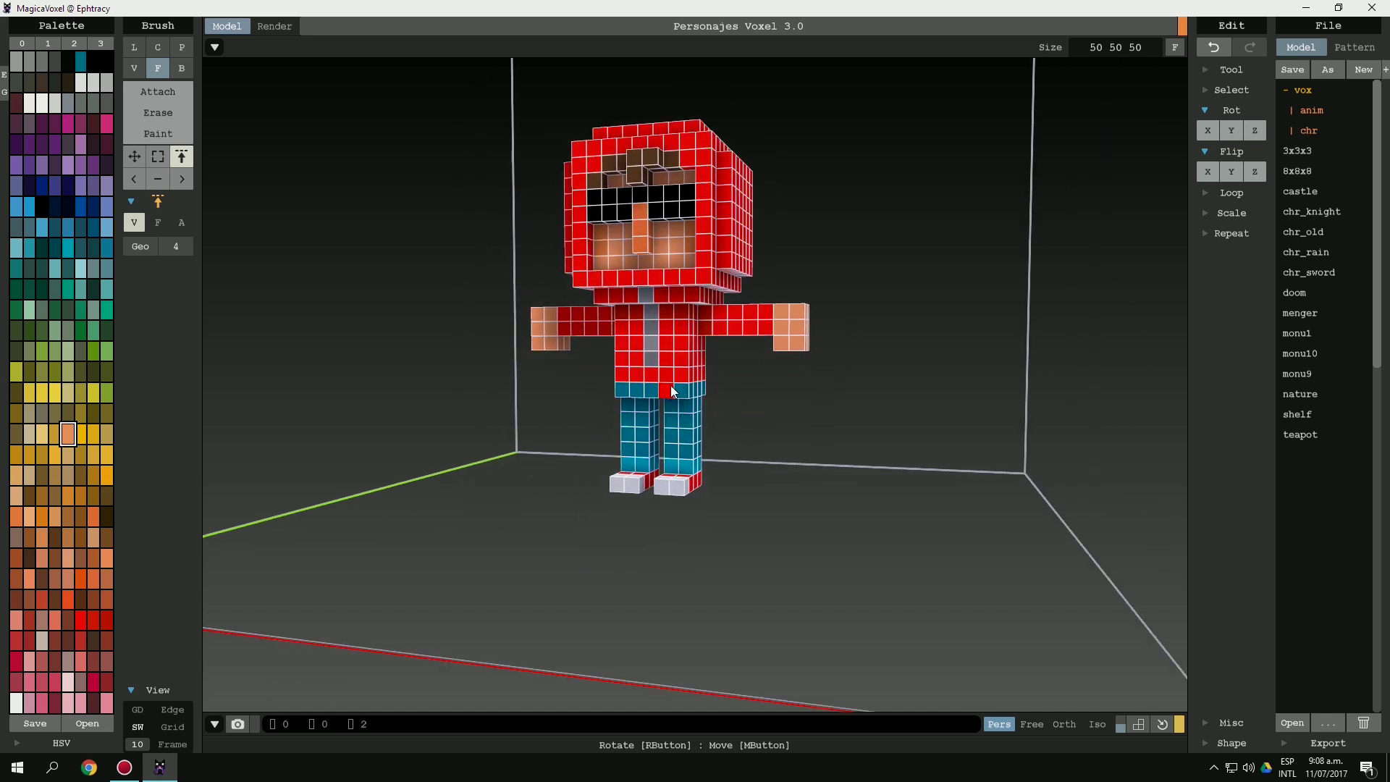
left_click(172, 744)
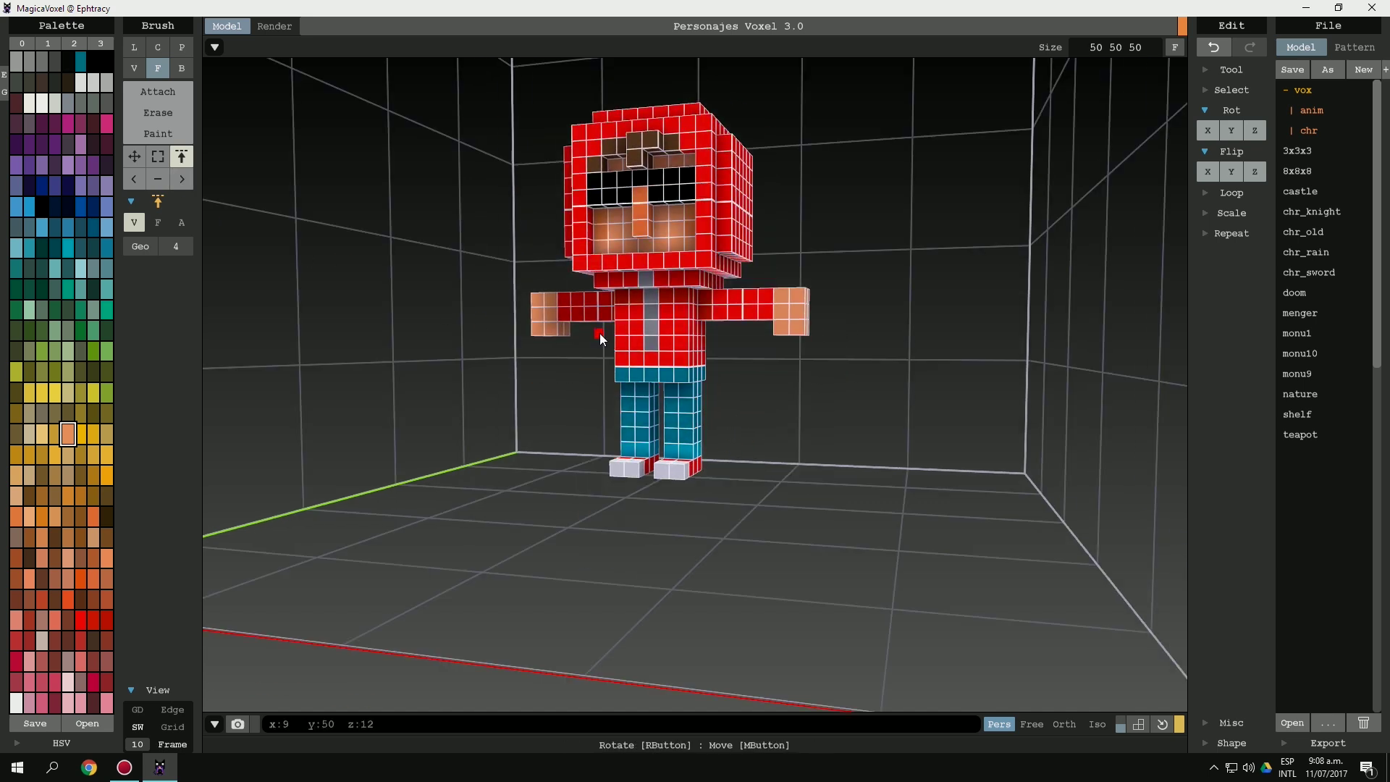
key("ctrl+d")
scroll(660, 392, "up", 3)
scroll(598, 382, "up", 1)
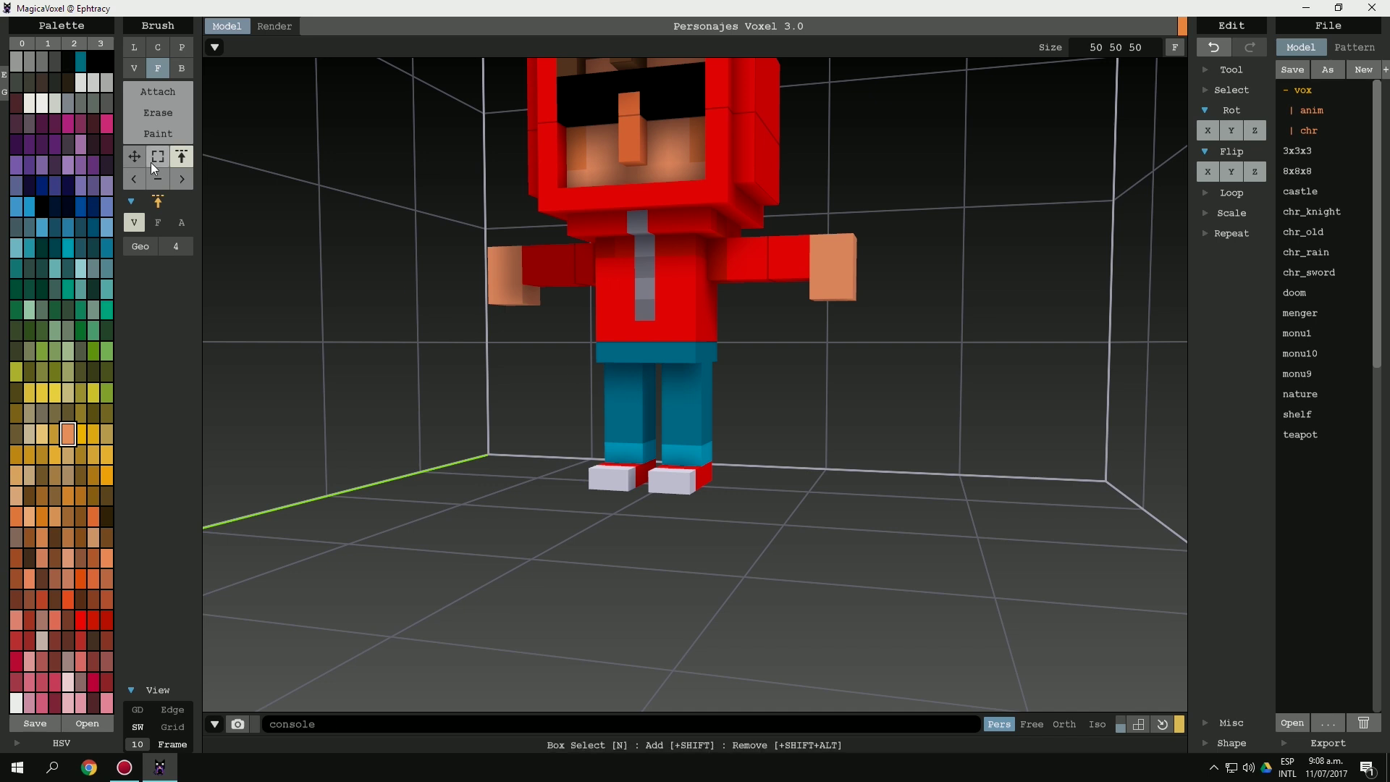
key("s")
right_click_drag(599, 485, 639, 471)
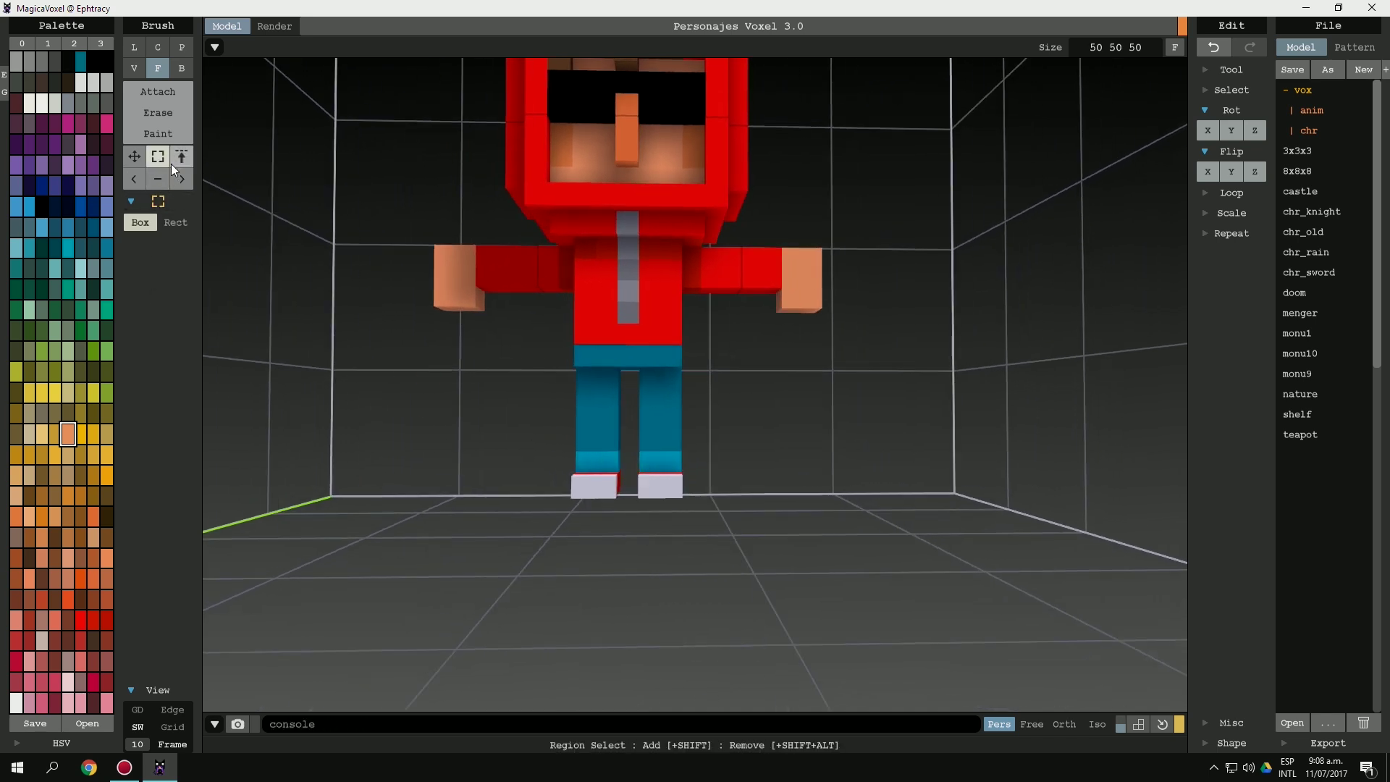
left_click(175, 222)
mouse_move(482, 523)
left_mouse_down()
mouse_move(735, 452)
mouse_move(724, 441)
left_mouse_up()
right_click_drag(724, 442, 692, 448)
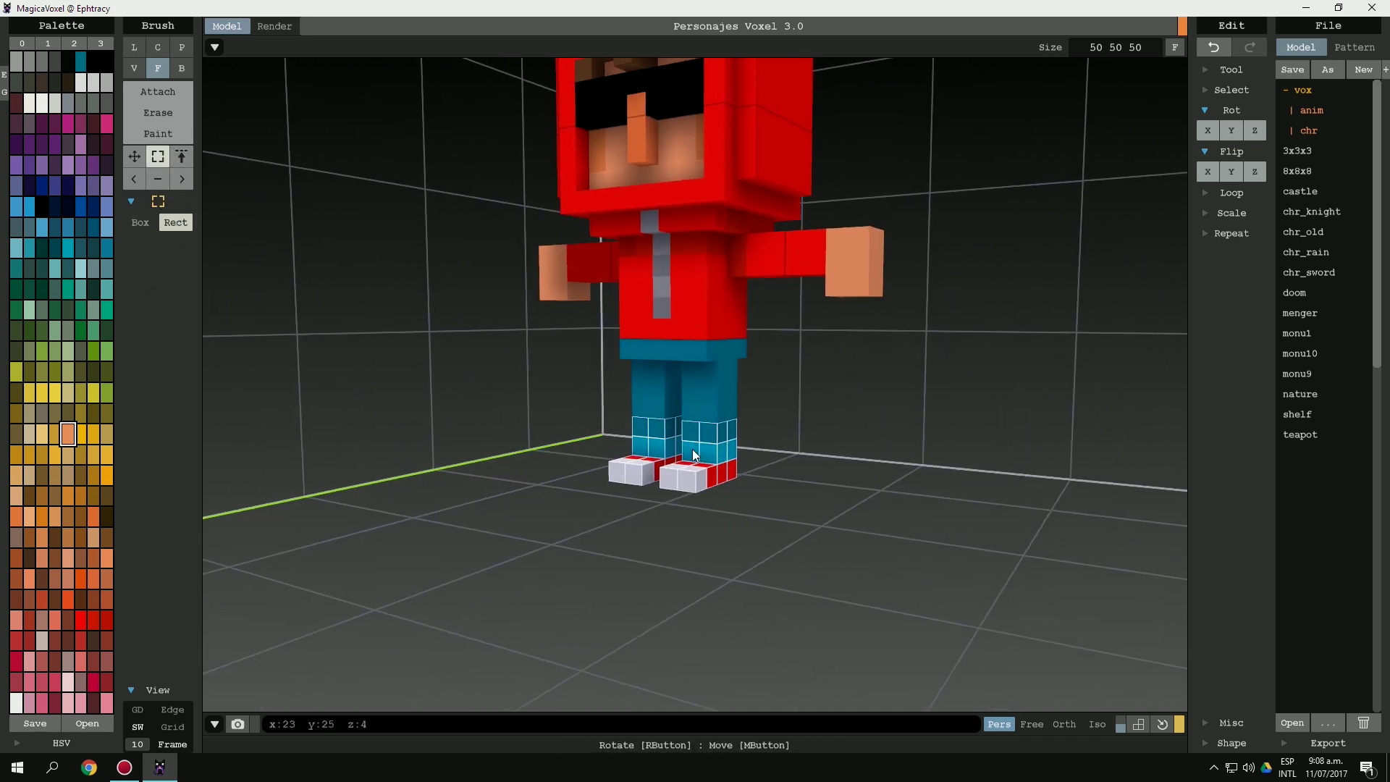
scroll(712, 446, "up", 1)
key("ctrl+d")
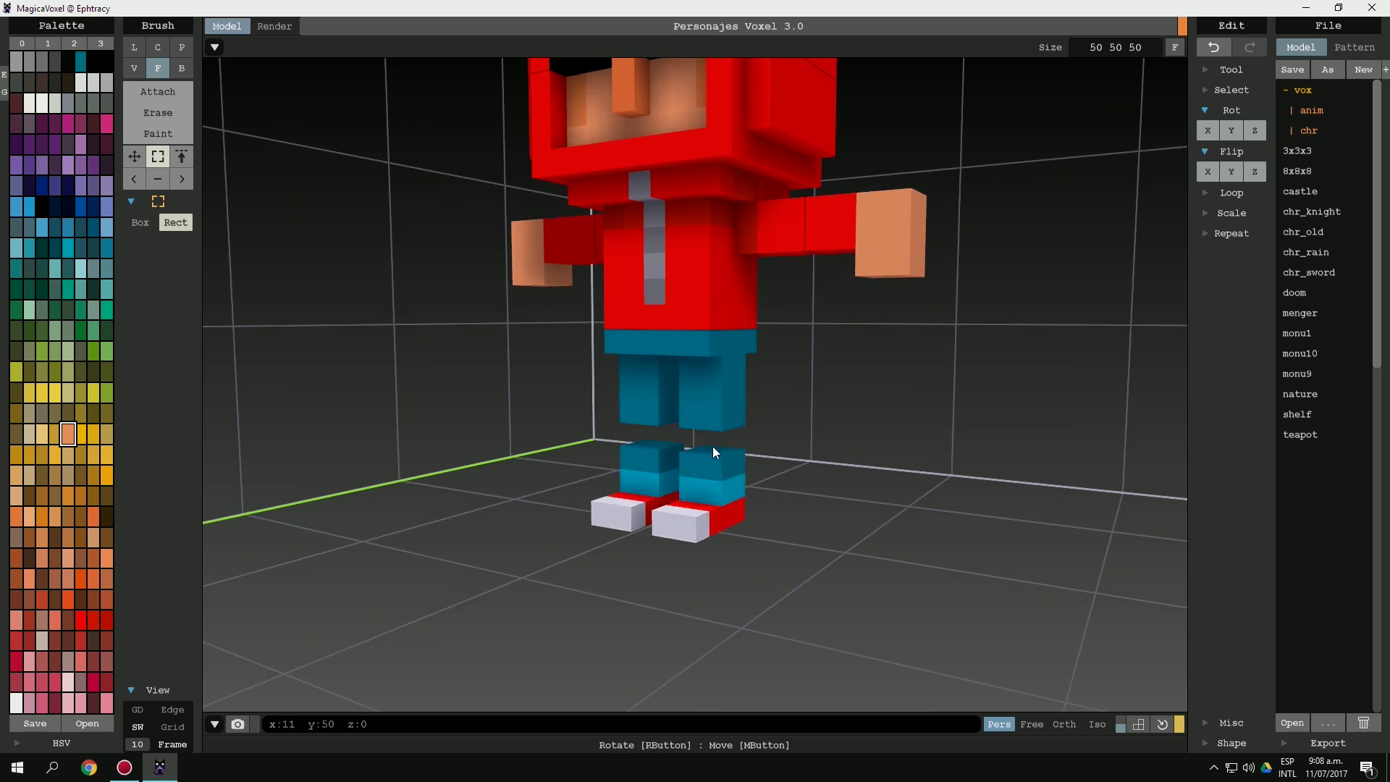
Fill the lengthened legs with the teal leg colour in Attach mode.
key("a")
left_click(715, 449, "alt")
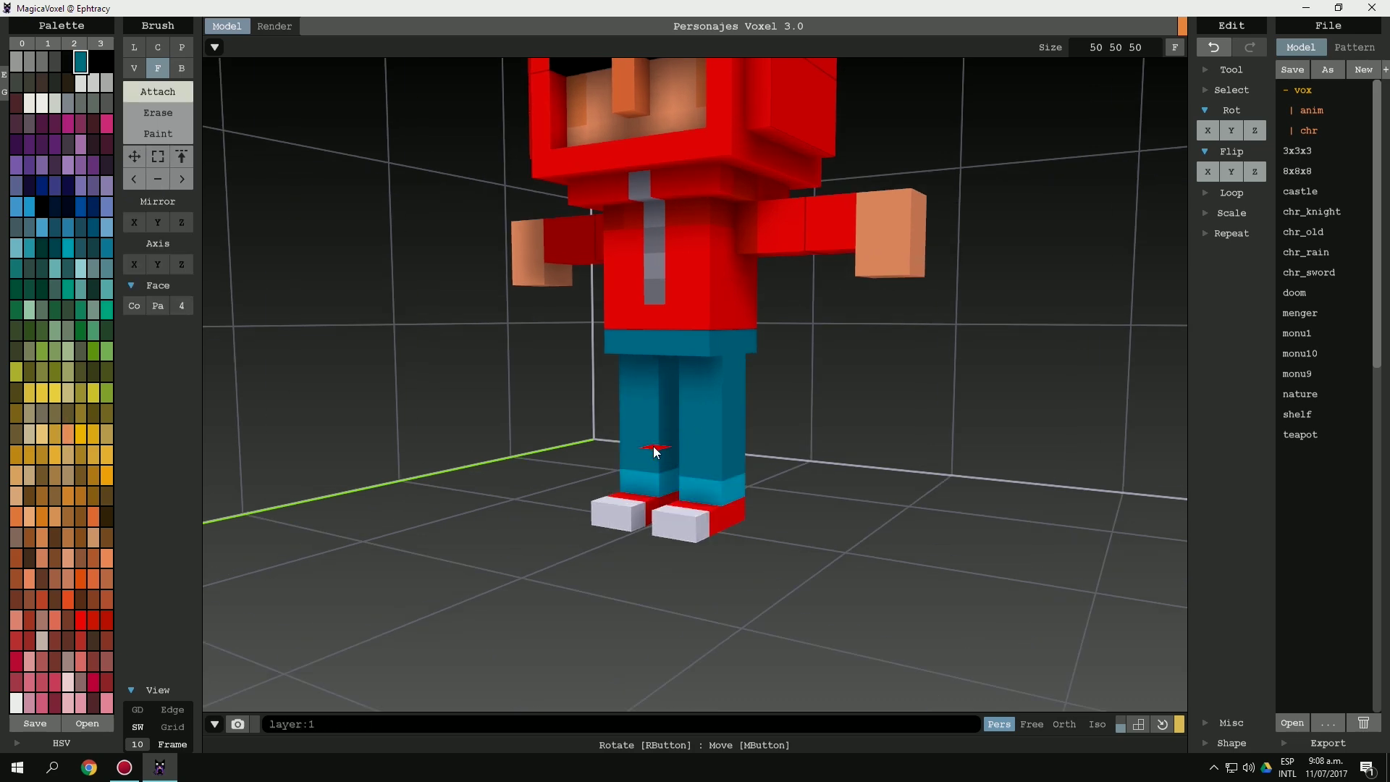
scroll(681, 440, "down", 1)
scroll(680, 440, "down", 2)
scroll(682, 421, "up", 3)
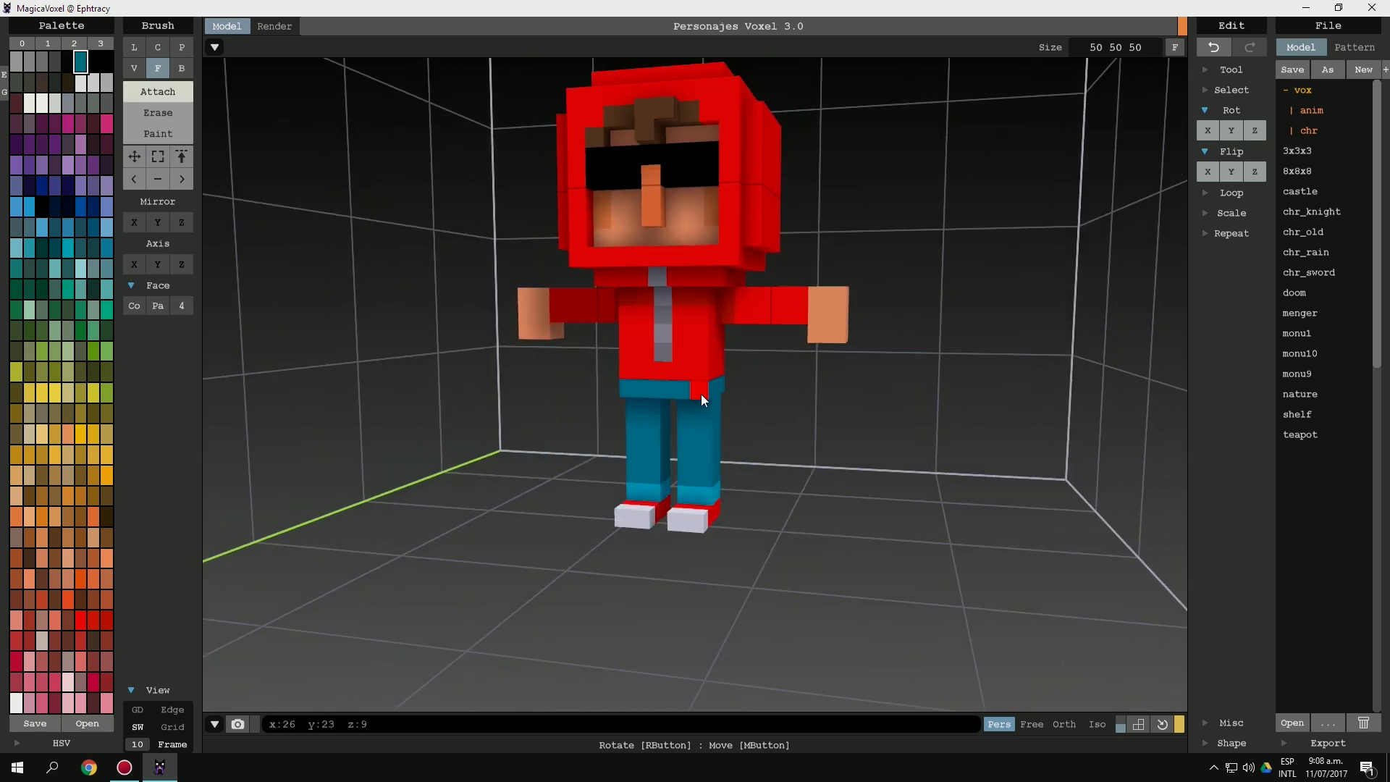
mouse_move(689, 395)
right_mouse_down()
mouse_move(776, 383)
mouse_move(716, 375)
right_mouse_up()
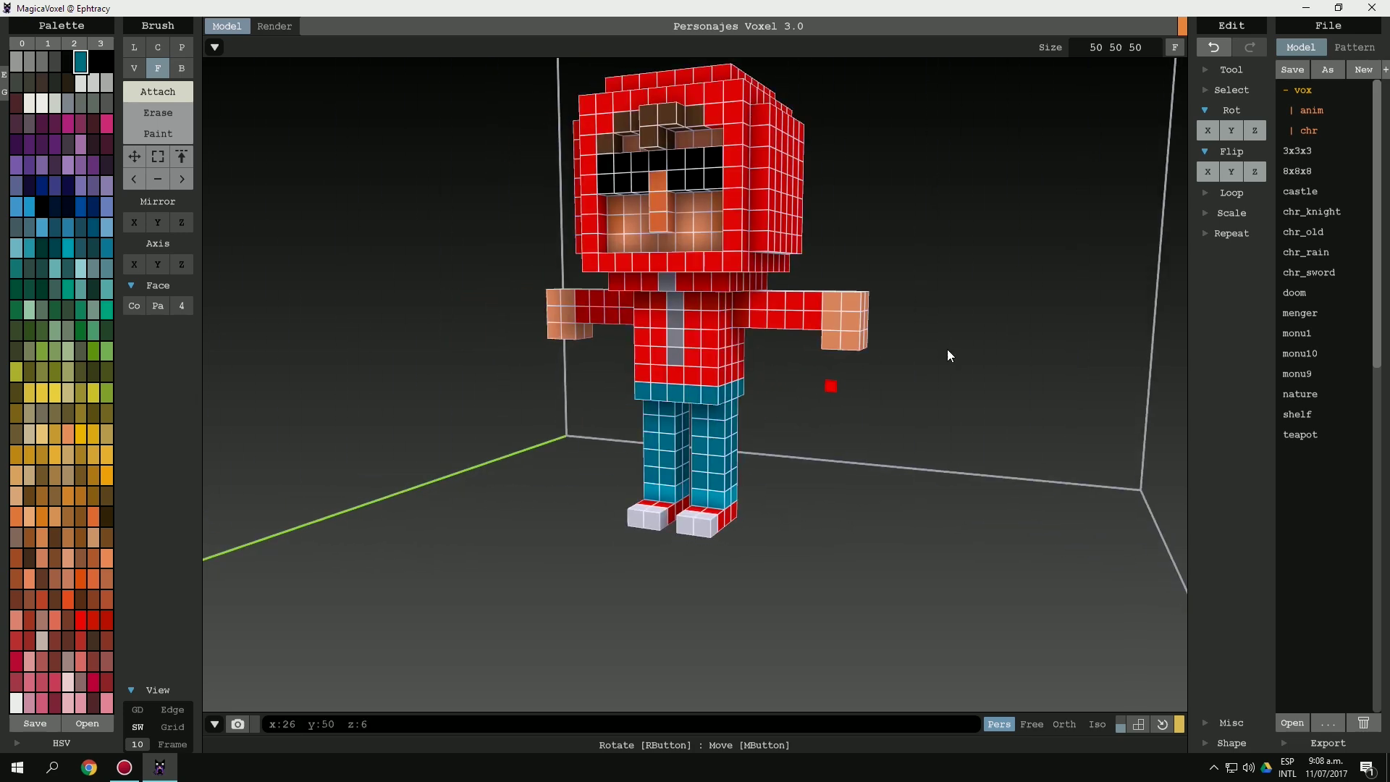
left_click(1228, 213)
Apply a scale factor of 2, inspect the enlarged model, then pick hoodie red and Erase mode.
type("2")
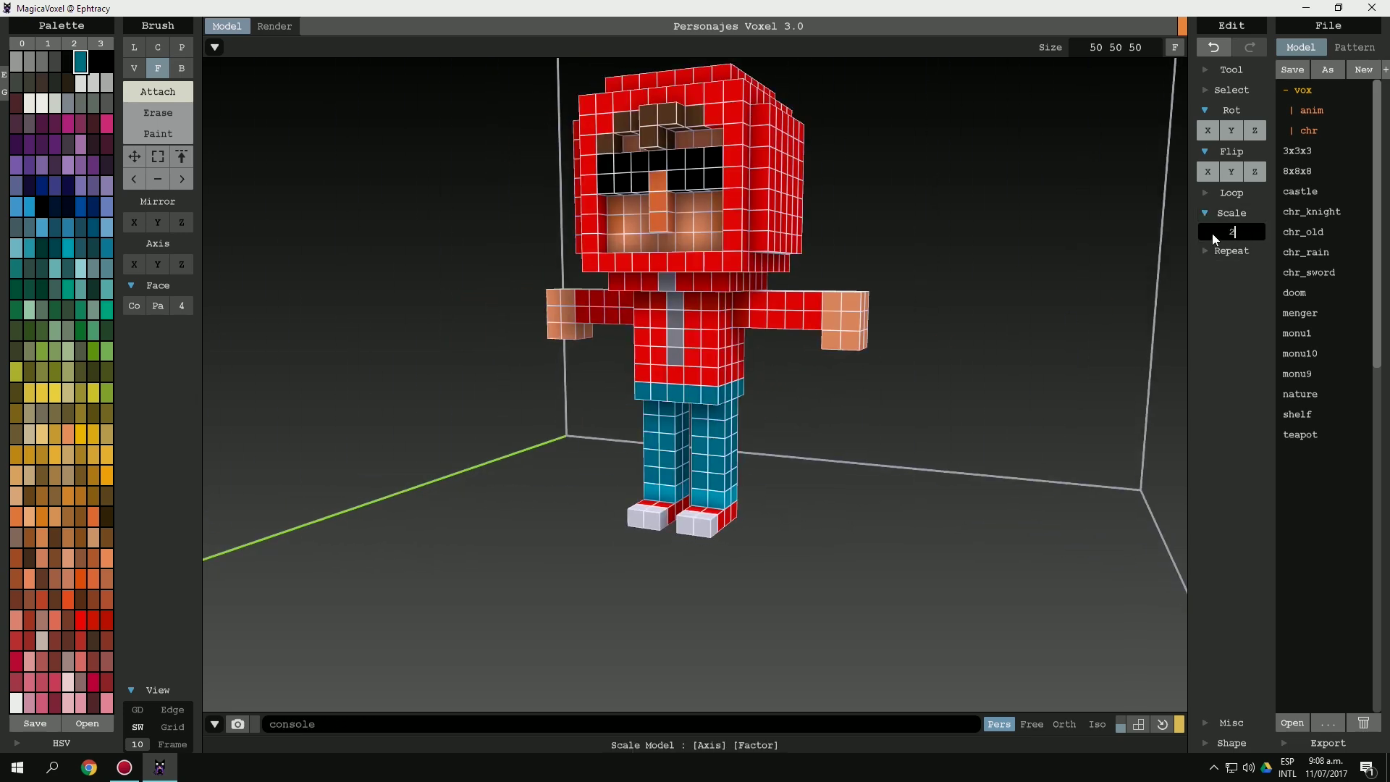
key("Return")
scroll(755, 340, "down", 3)
mouse_move(786, 288)
right_mouse_down()
mouse_move(751, 365)
mouse_move(794, 367)
right_mouse_up()
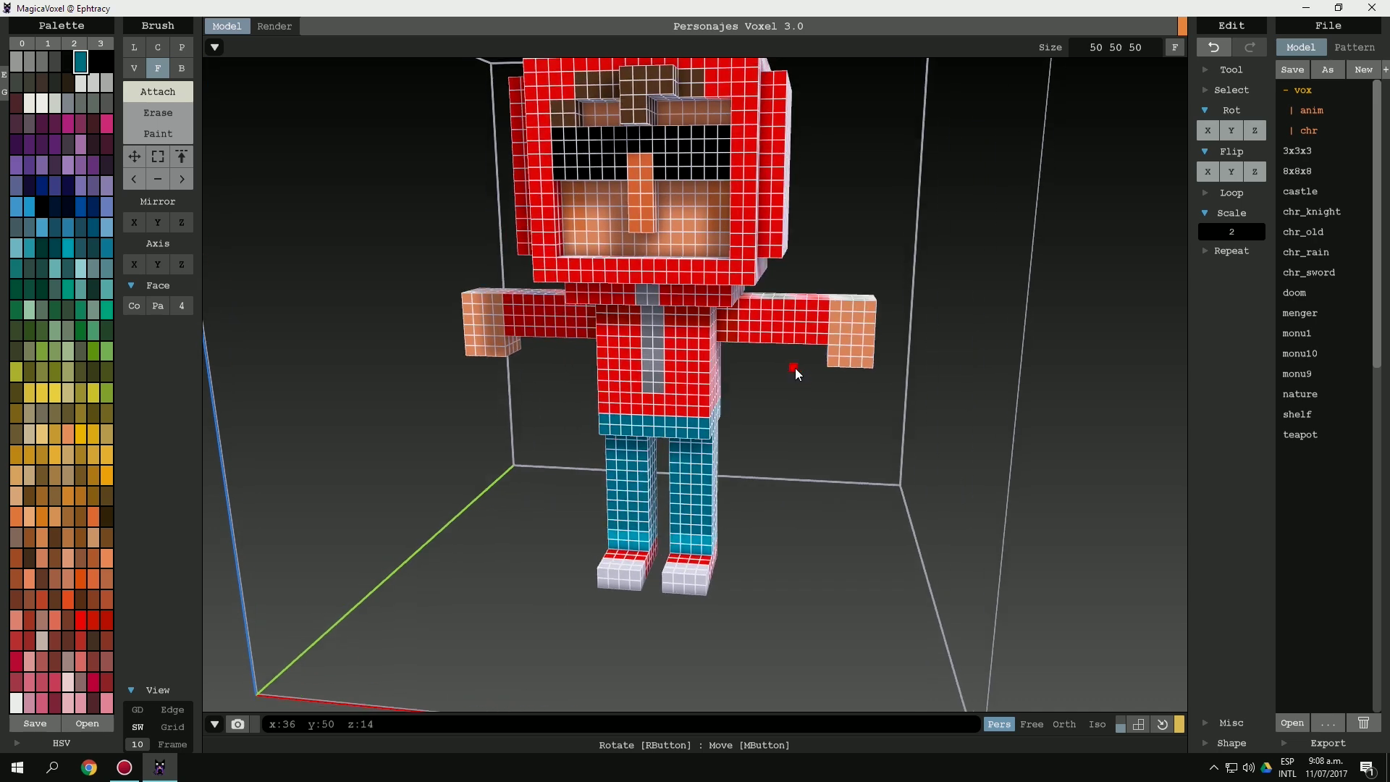
scroll(734, 369, "down", 3)
scroll(744, 342, "up", 5)
scroll(744, 342, "up", 2)
scroll(744, 342, "down", 2)
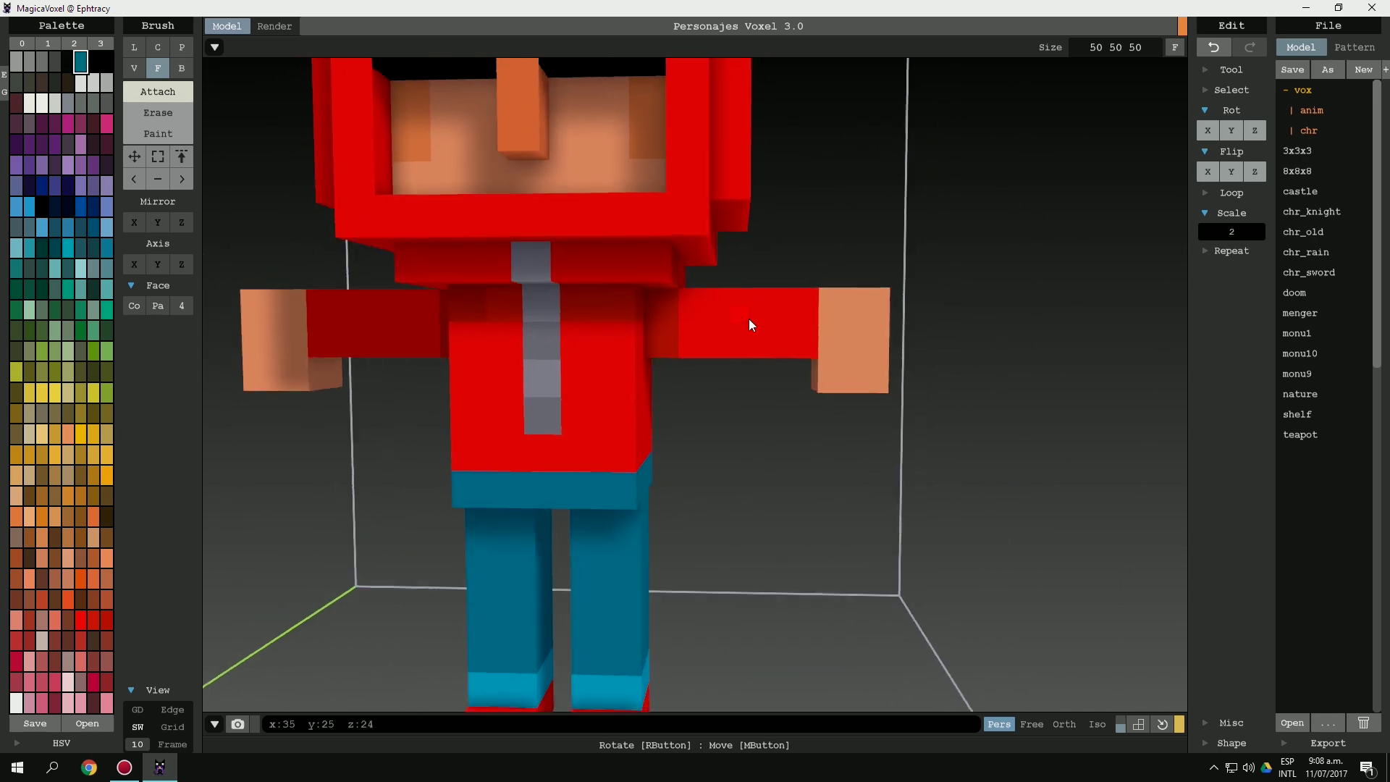
mouse_move(750, 323)
right_mouse_down()
mouse_move(621, 290)
mouse_move(653, 317)
mouse_move(613, 327)
mouse_move(664, 262)
mouse_move(657, 273)
mouse_move(802, 272)
mouse_move(815, 239)
right_mouse_up()
scroll(740, 296, "up", 3)
left_click(647, 268, "alt")
key("e")
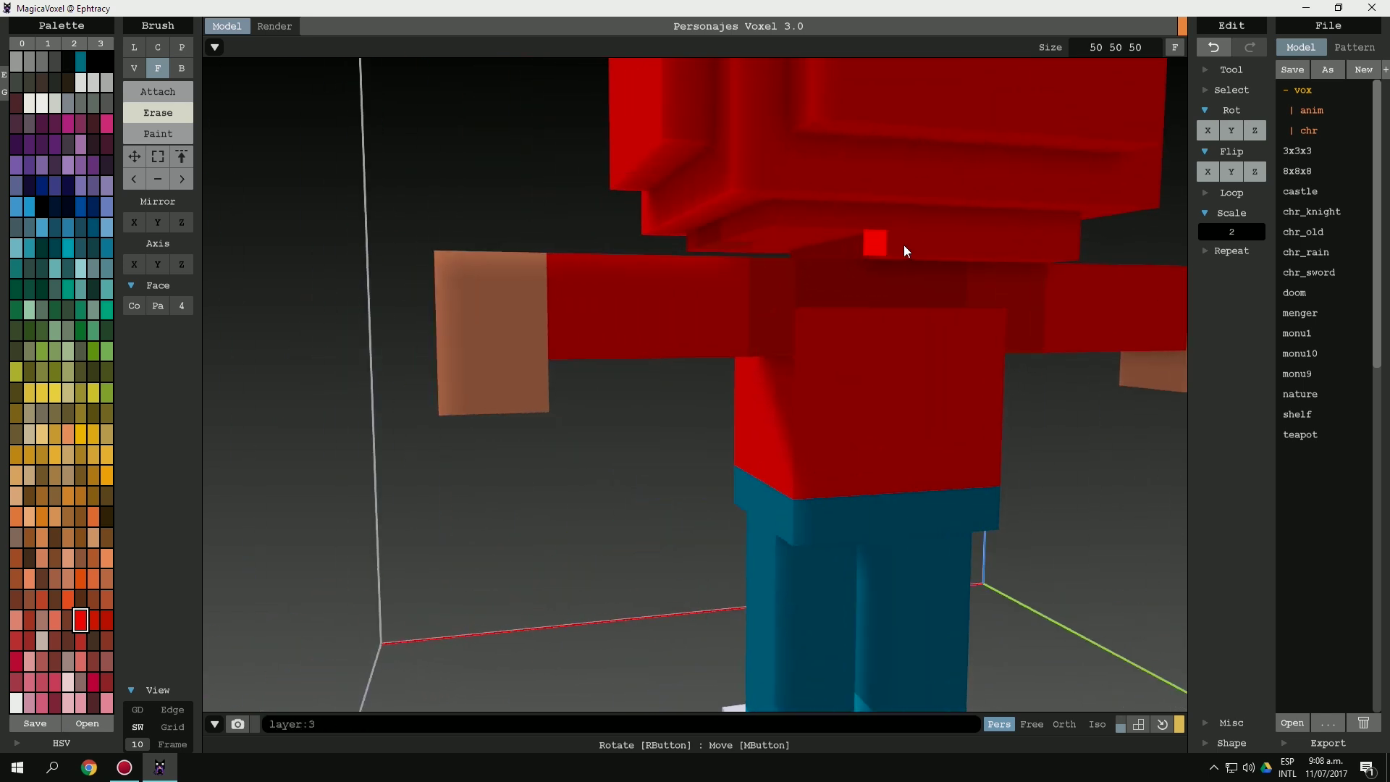
Undo the previous erase and box-erase a row of voxels under the head.
key("ctrl+z")
key("b")
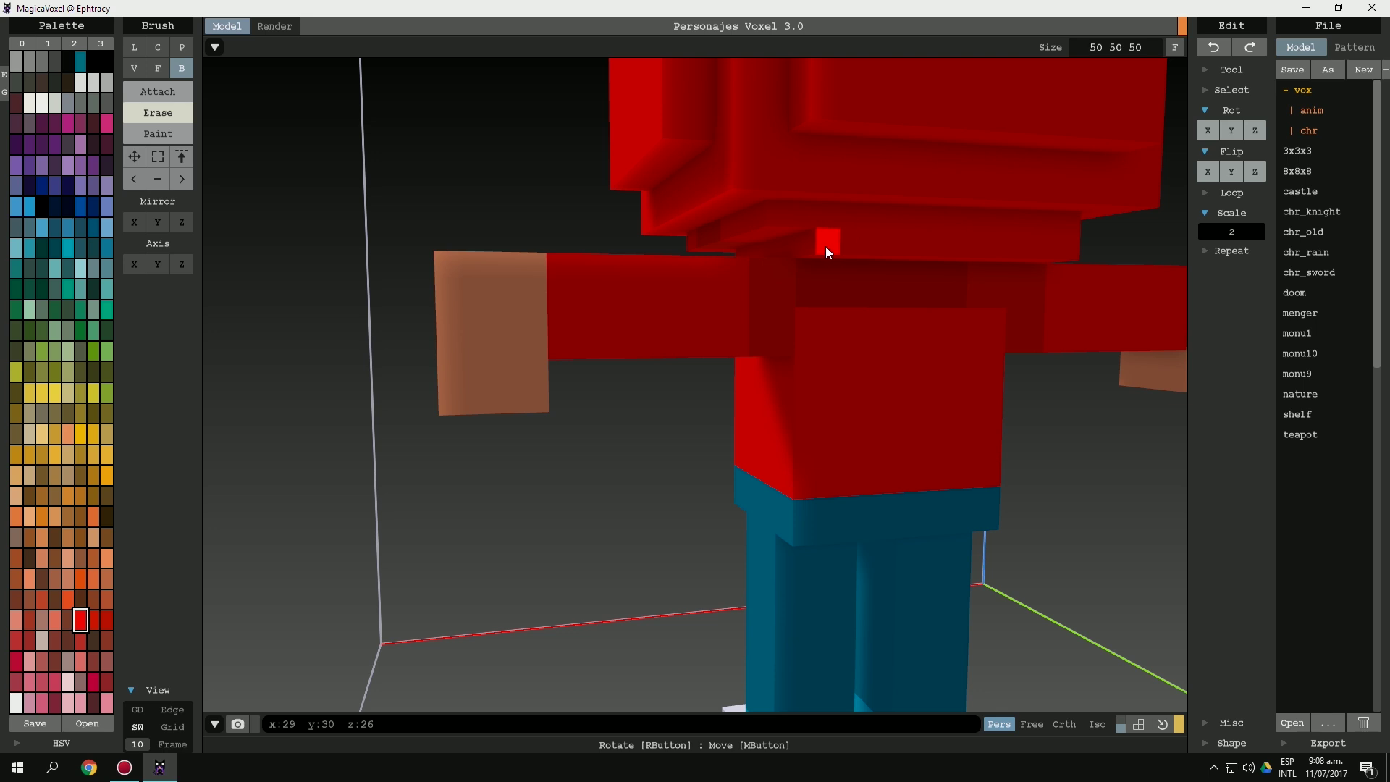
left_click_drag(825, 246, 1067, 249)
scroll(882, 272, "down", 5)
mouse_move(882, 272)
right_mouse_down()
mouse_move(996, 281)
mouse_move(533, 278)
right_mouse_up()
scroll(680, 269, "up", 5)
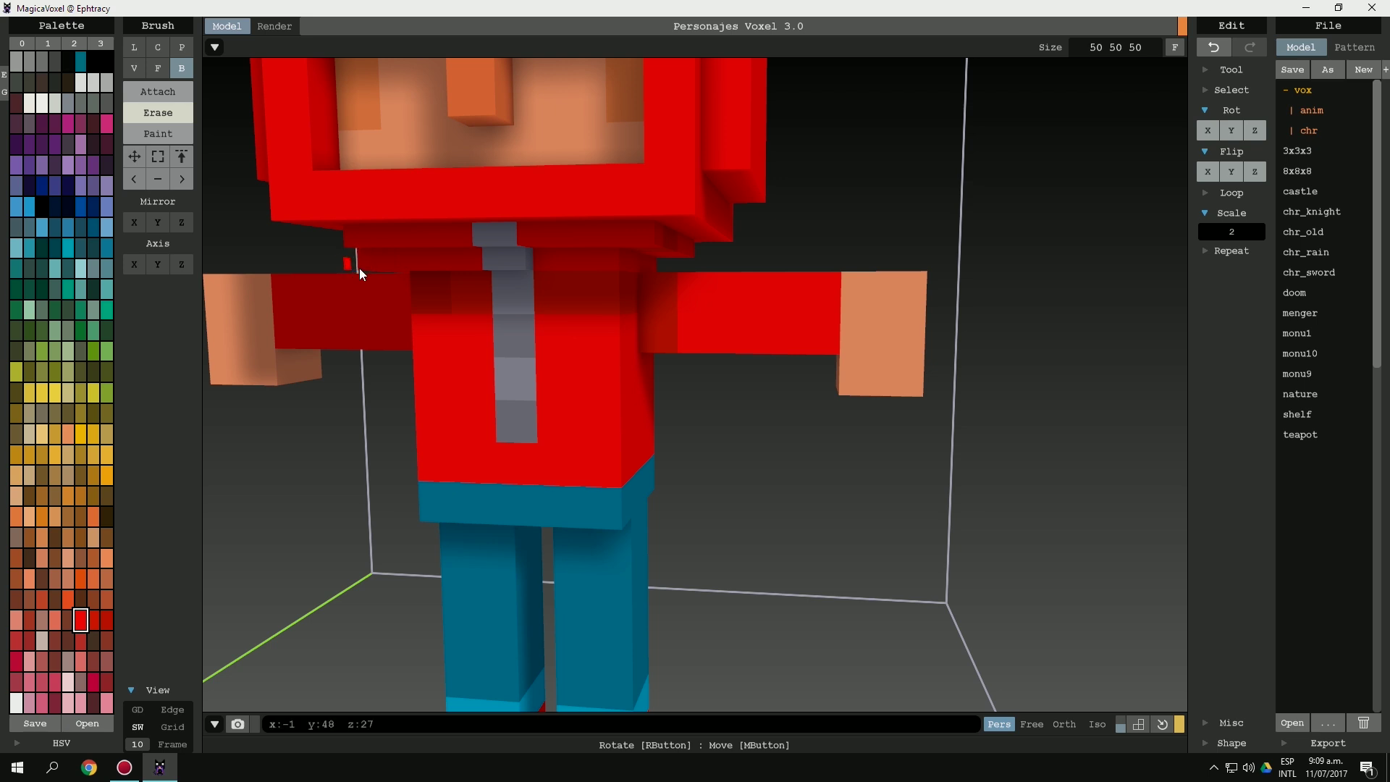
Erase a strip below the head and part of the grey zipper, then sample the zipper grey.
right_click_drag(359, 268, 492, 265)
left_click_drag(492, 265, 334, 269)
mouse_move(335, 269)
right_mouse_down()
mouse_move(533, 278)
mouse_move(498, 281)
mouse_move(509, 278)
mouse_move(493, 233)
right_mouse_up()
left_click_drag(541, 230, 489, 229)
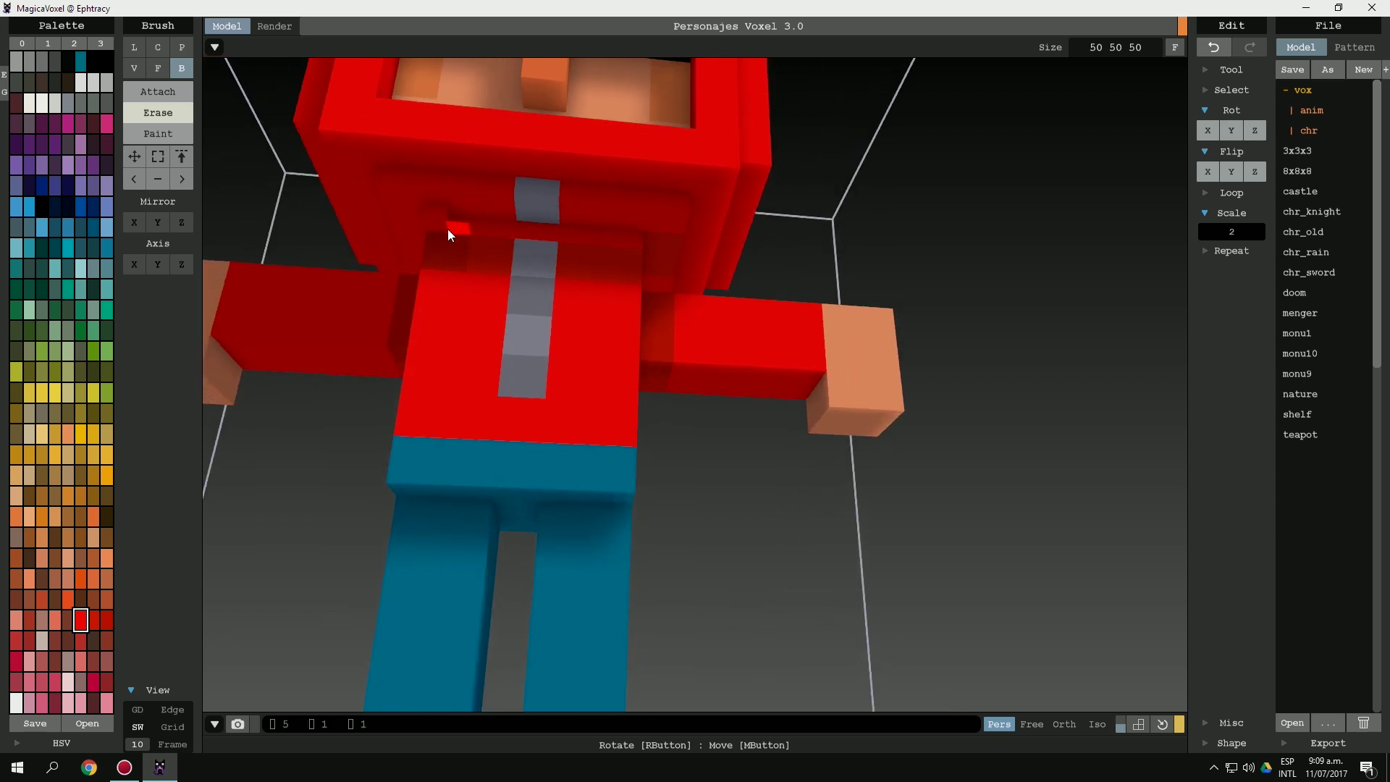
left_click(530, 255, "alt")
Erase a six-voxel row on the upper back just beneath the hood.
key("3")
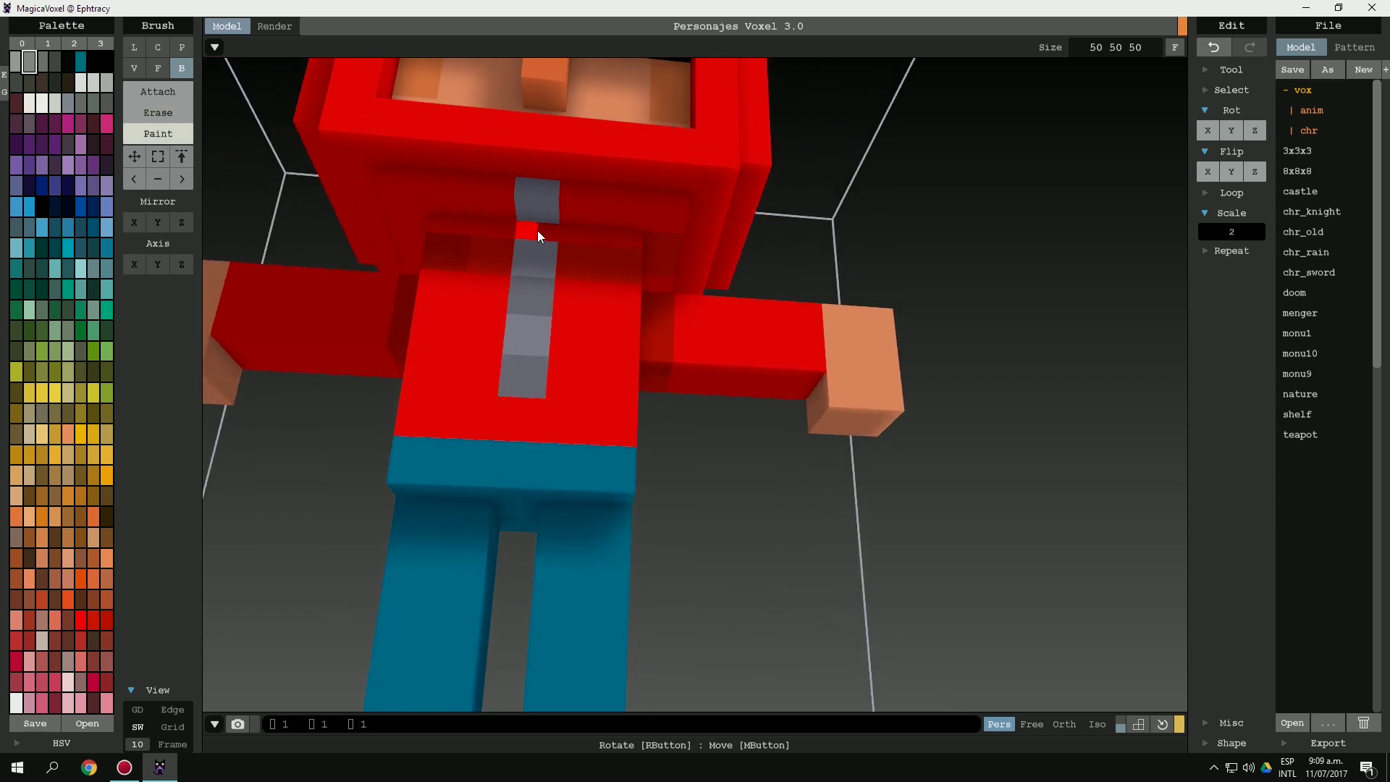
mouse_move(572, 242)
right_mouse_down()
mouse_move(608, 314)
mouse_move(521, 338)
mouse_move(764, 294)
mouse_move(739, 302)
right_mouse_up()
scroll(811, 283, "up", 3)
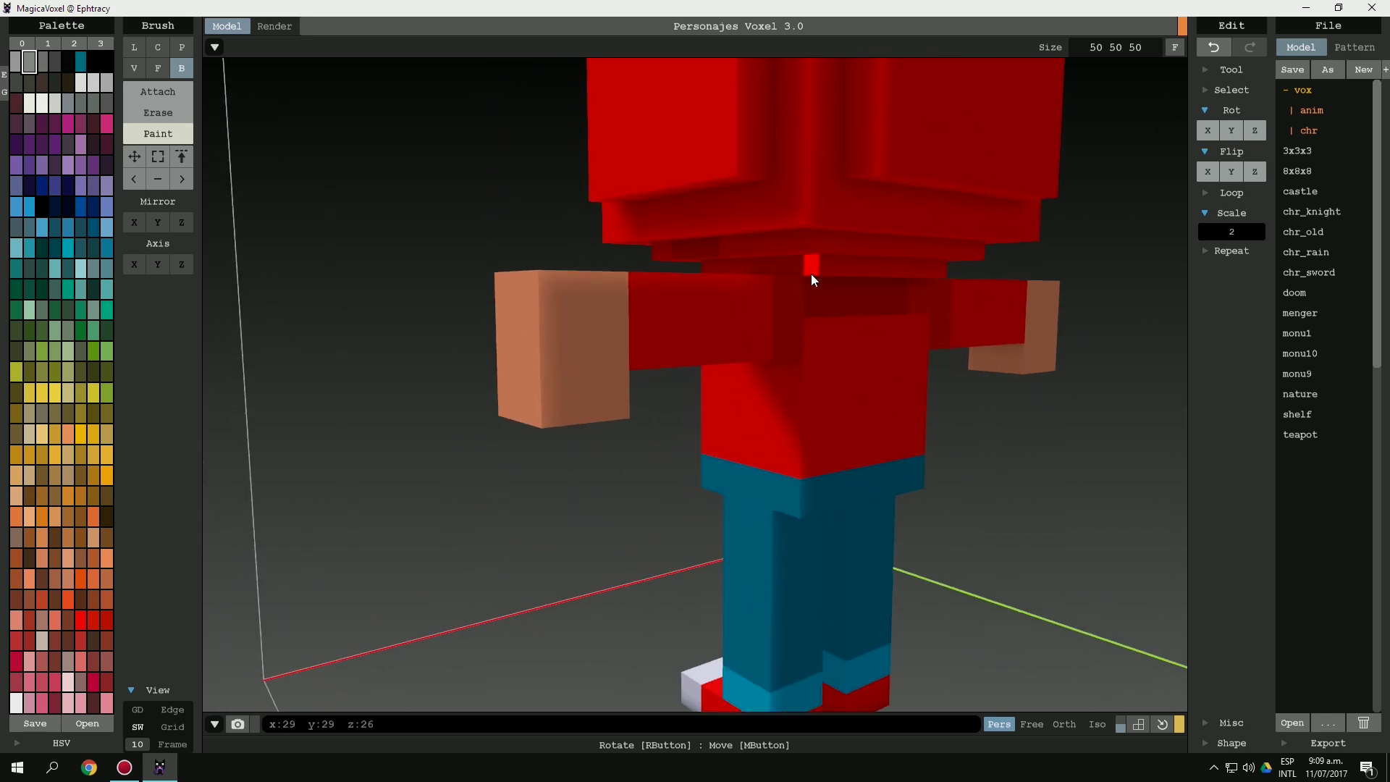
key("2")
left_click_drag(810, 274, 900, 272)
mouse_move(904, 299)
right_mouse_down()
mouse_move(980, 307)
mouse_move(738, 330)
mouse_move(852, 323)
mouse_move(774, 294)
mouse_move(730, 303)
right_mouse_up()
scroll(721, 302, "up", 2)
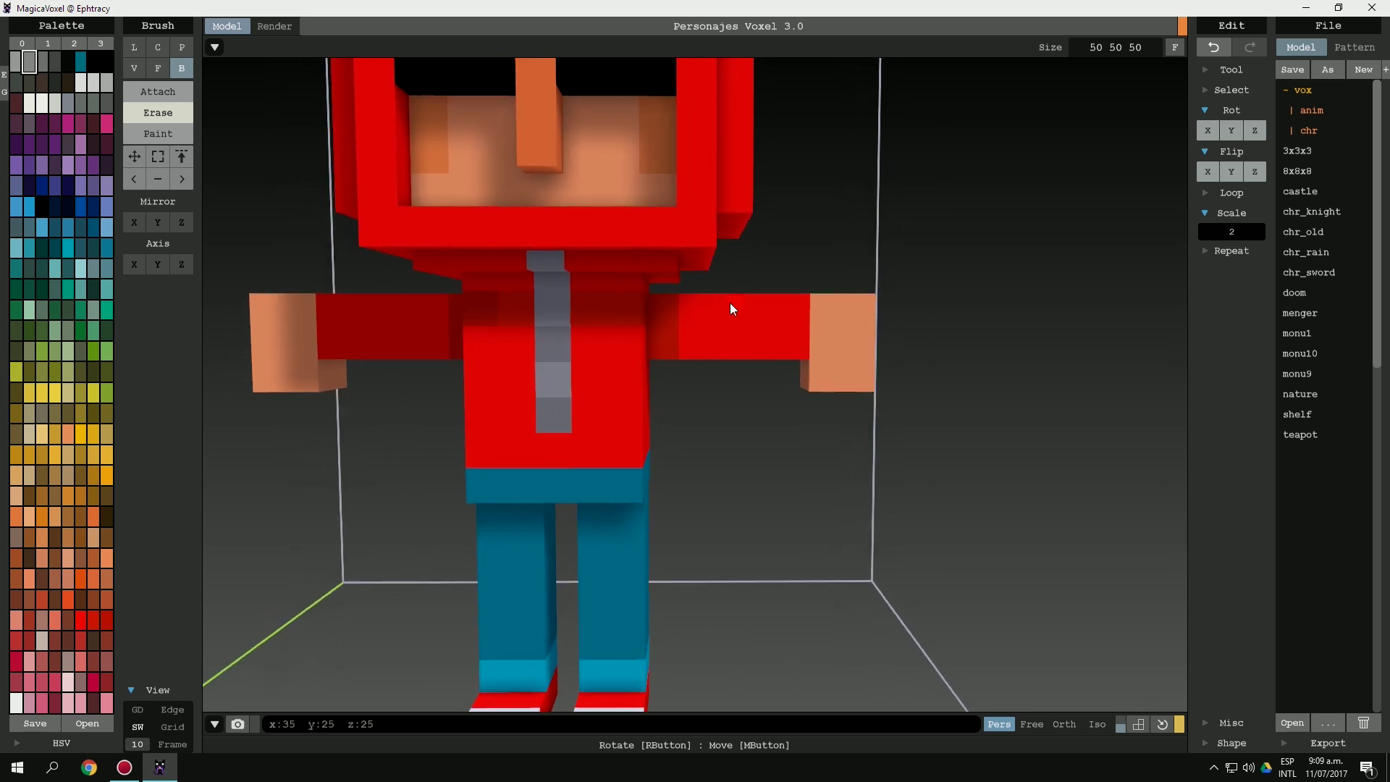
Move the left hand two voxels outward using the Move tool with Col connectivity.
left_click(181, 156)
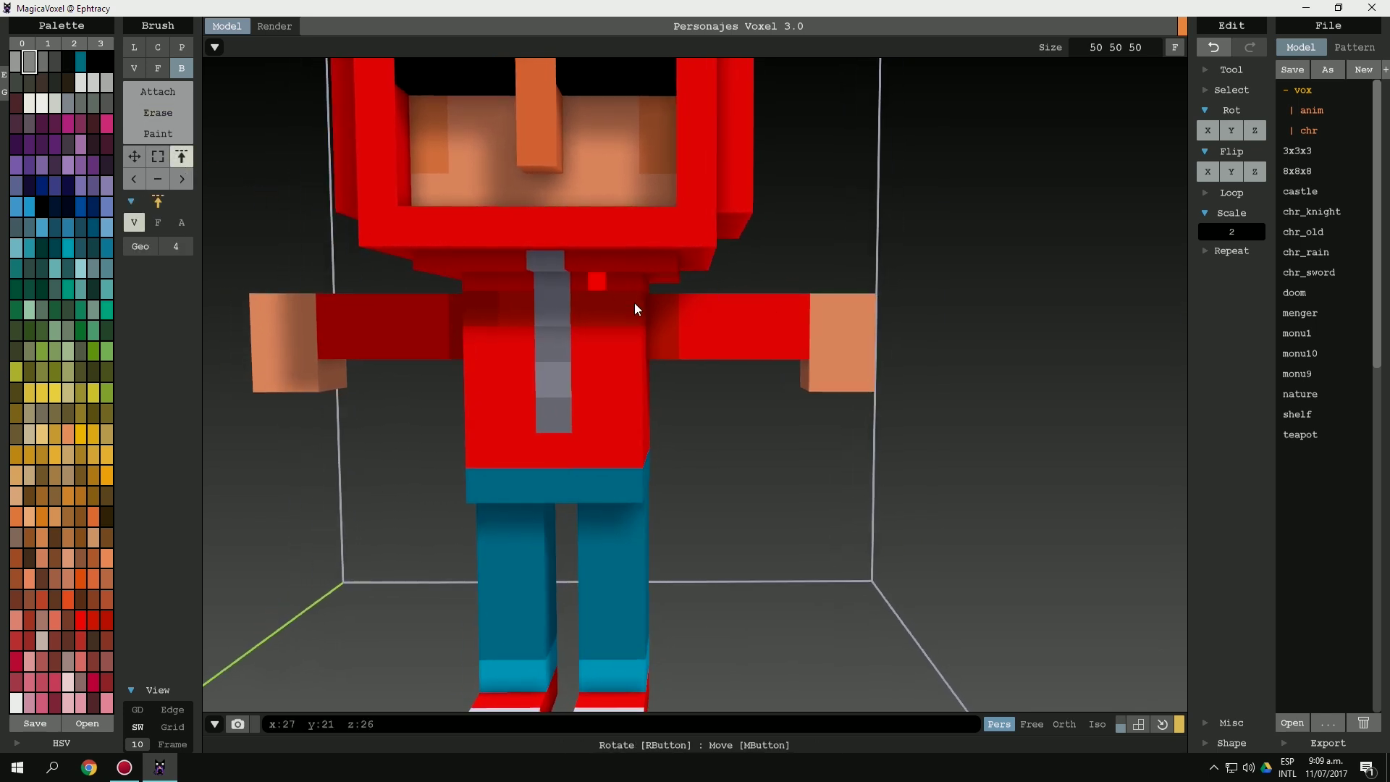
scroll(724, 333, "down", 2)
left_click(140, 246)
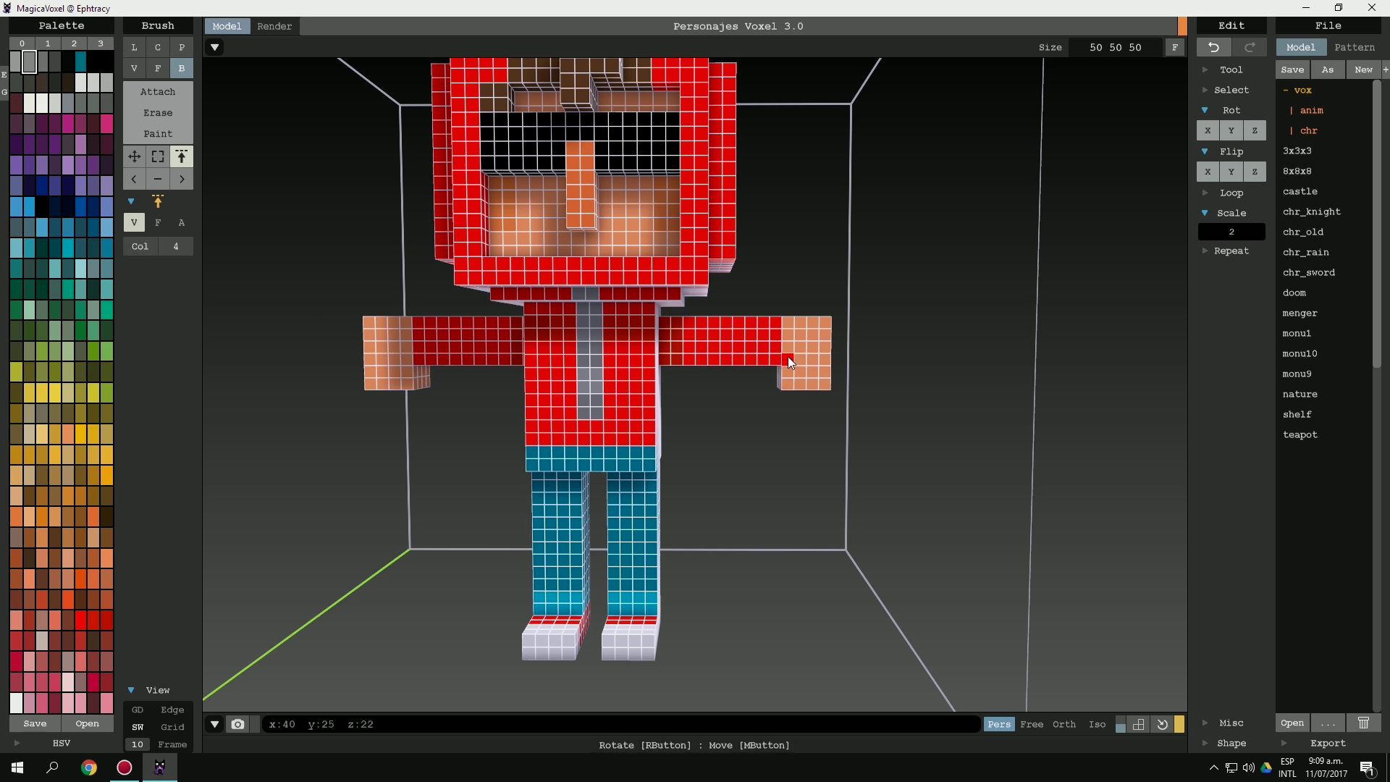
scroll(813, 340, "up", 2)
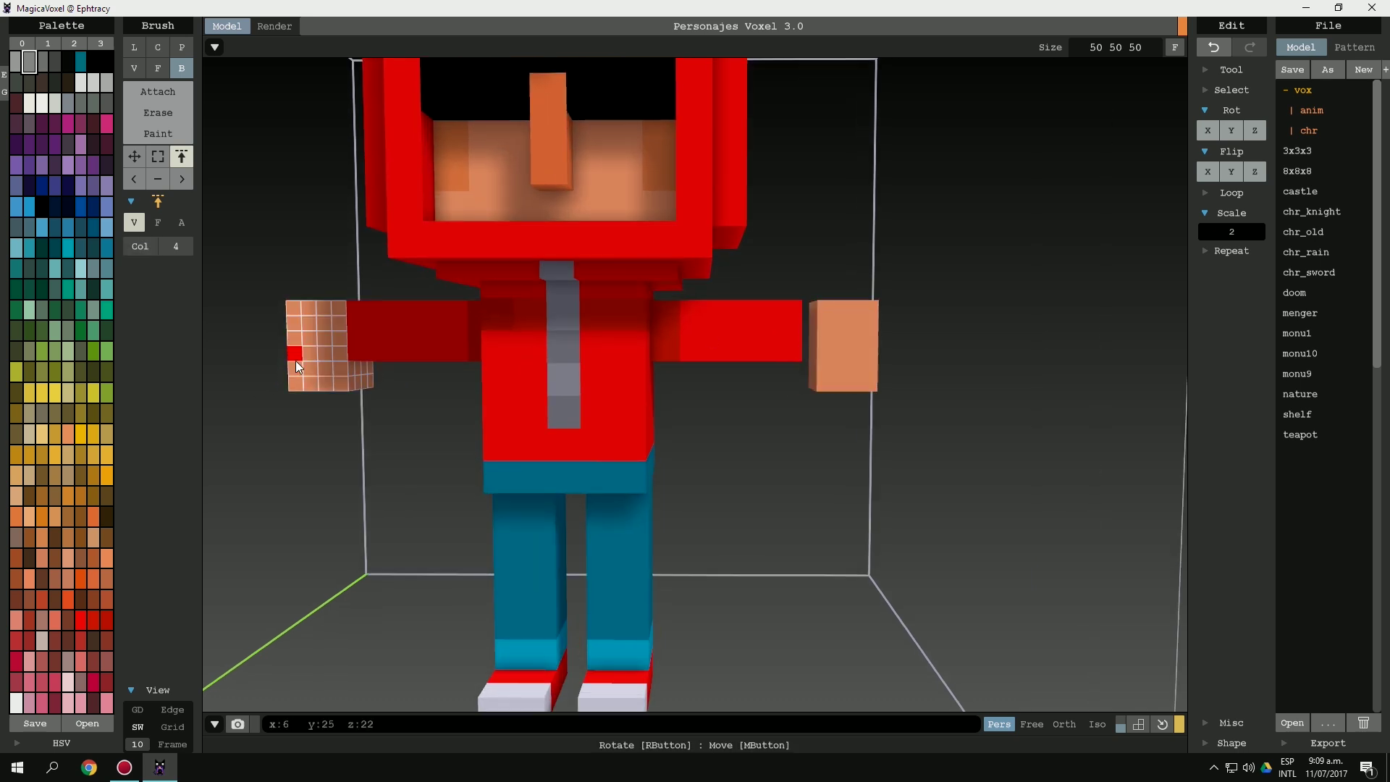
left_click_drag(295, 361, 323, 363)
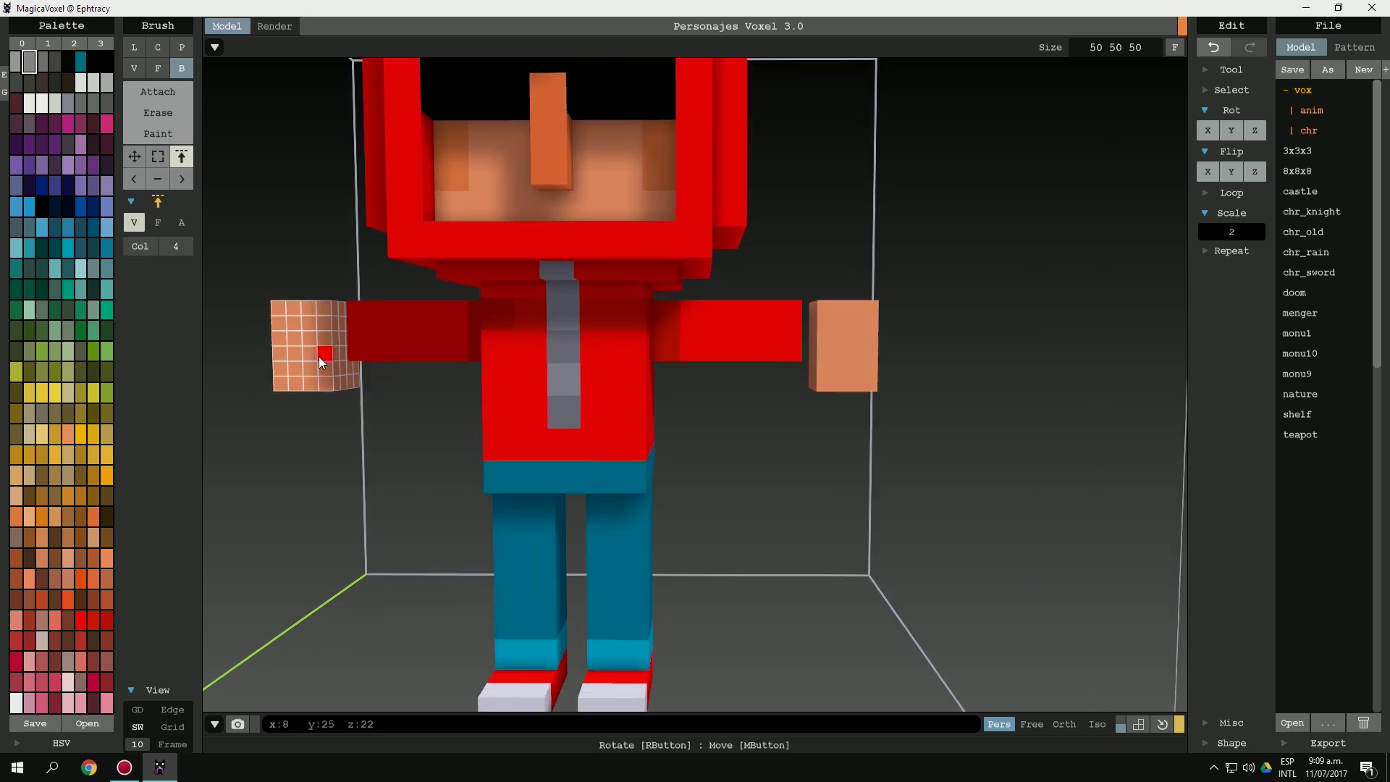
Try erasing a vertical column from the red arm, then undo it.
key("f")
left_click(774, 343, "alt")
mouse_move(411, 355)
right_mouse_down()
mouse_move(775, 343)
mouse_move(329, 340)
mouse_move(508, 359)
right_mouse_up()
key("b")
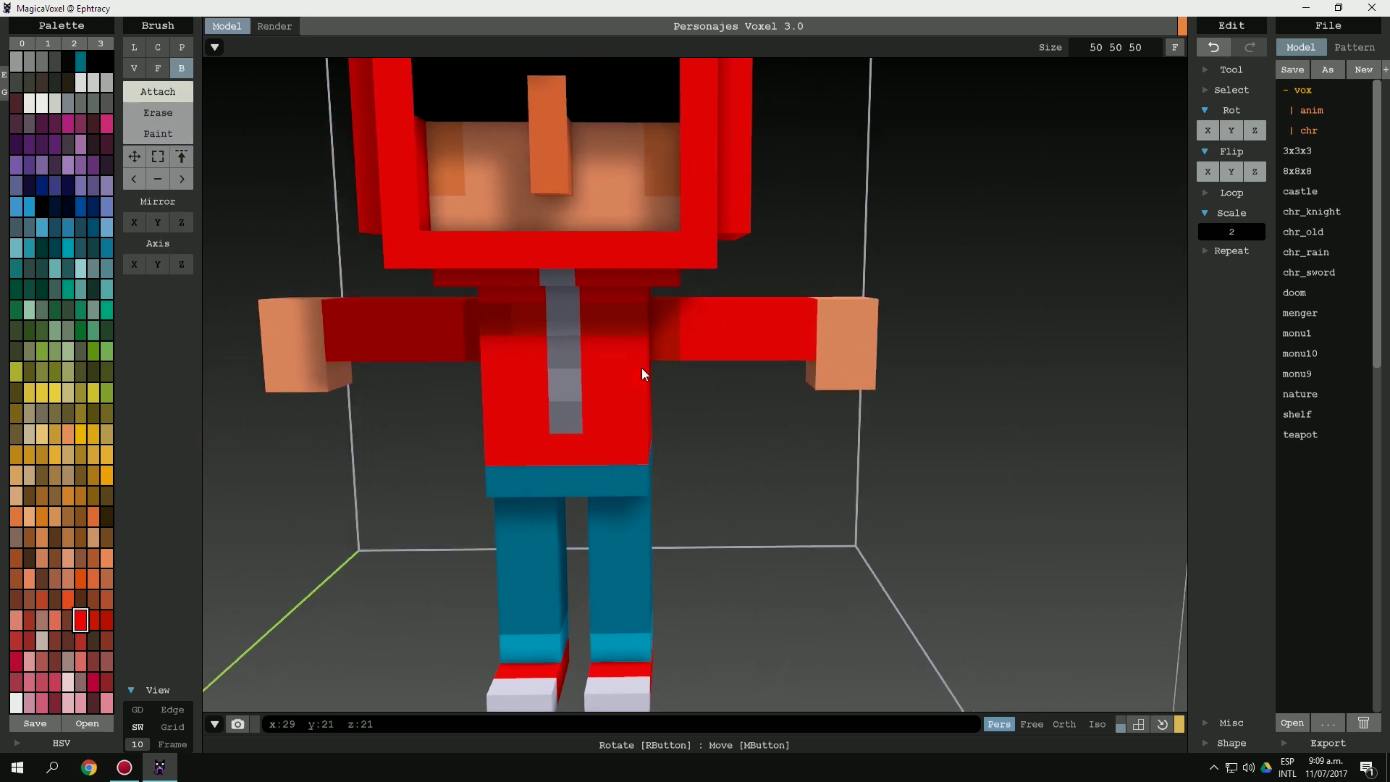
scroll(732, 304, "up", 3)
left_click_drag(745, 297, 747, 348)
mouse_move(747, 348)
right_mouse_down()
mouse_move(693, 335)
mouse_move(758, 303)
mouse_move(515, 279)
right_mouse_up()
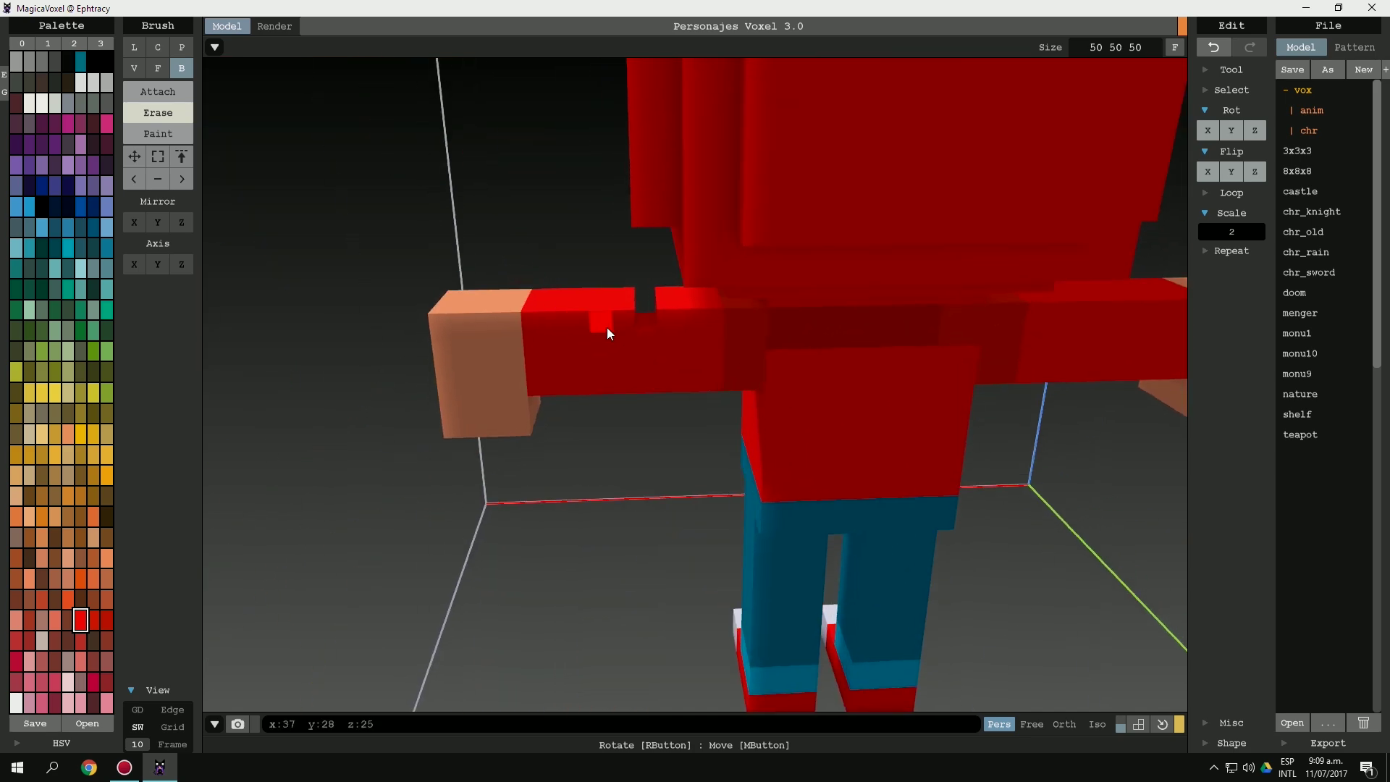
mouse_move(641, 375)
right_mouse_down()
mouse_move(638, 329)
mouse_move(553, 310)
mouse_move(817, 334)
mouse_move(683, 338)
mouse_move(715, 357)
right_mouse_up()
key("ctrl+z")
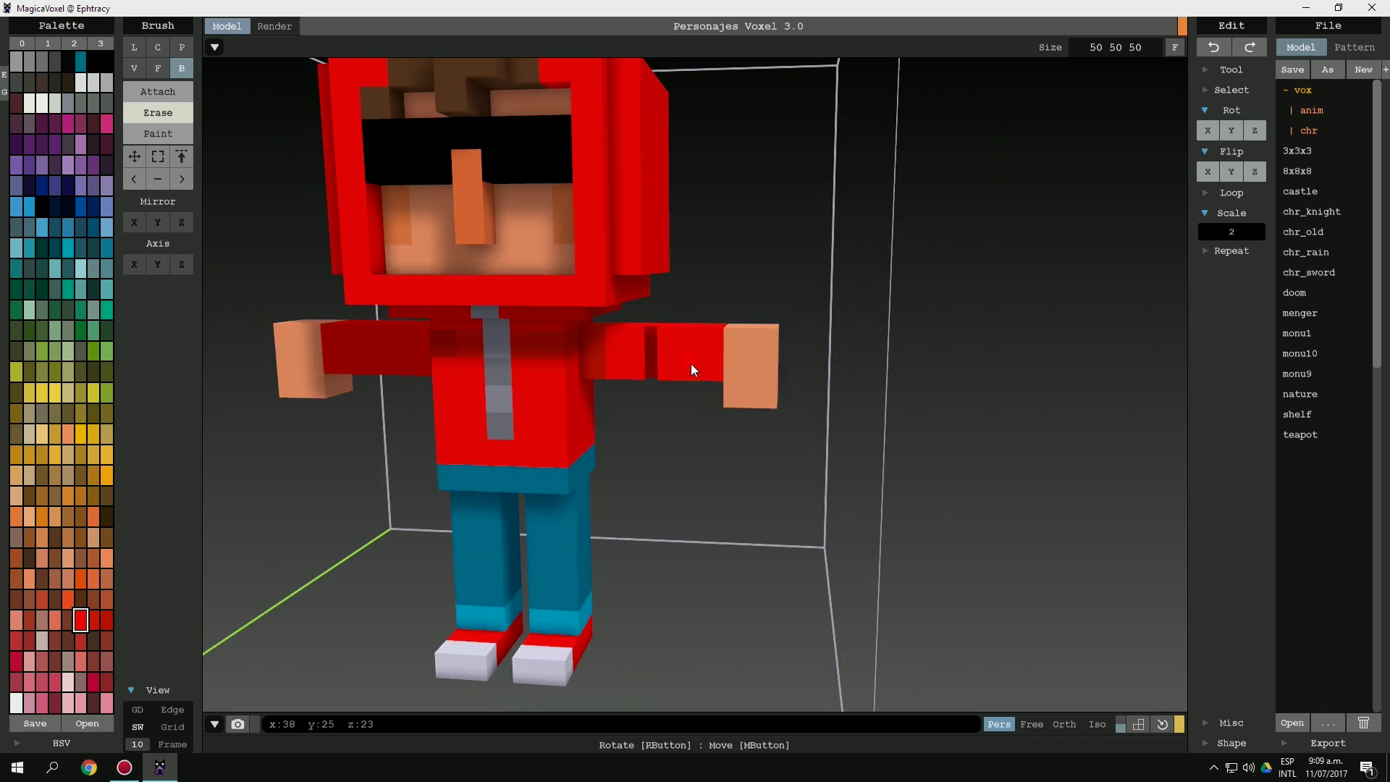
Apply a scale factor of 2 so the model volume becomes 80×50×96.
key("ctrl+y")
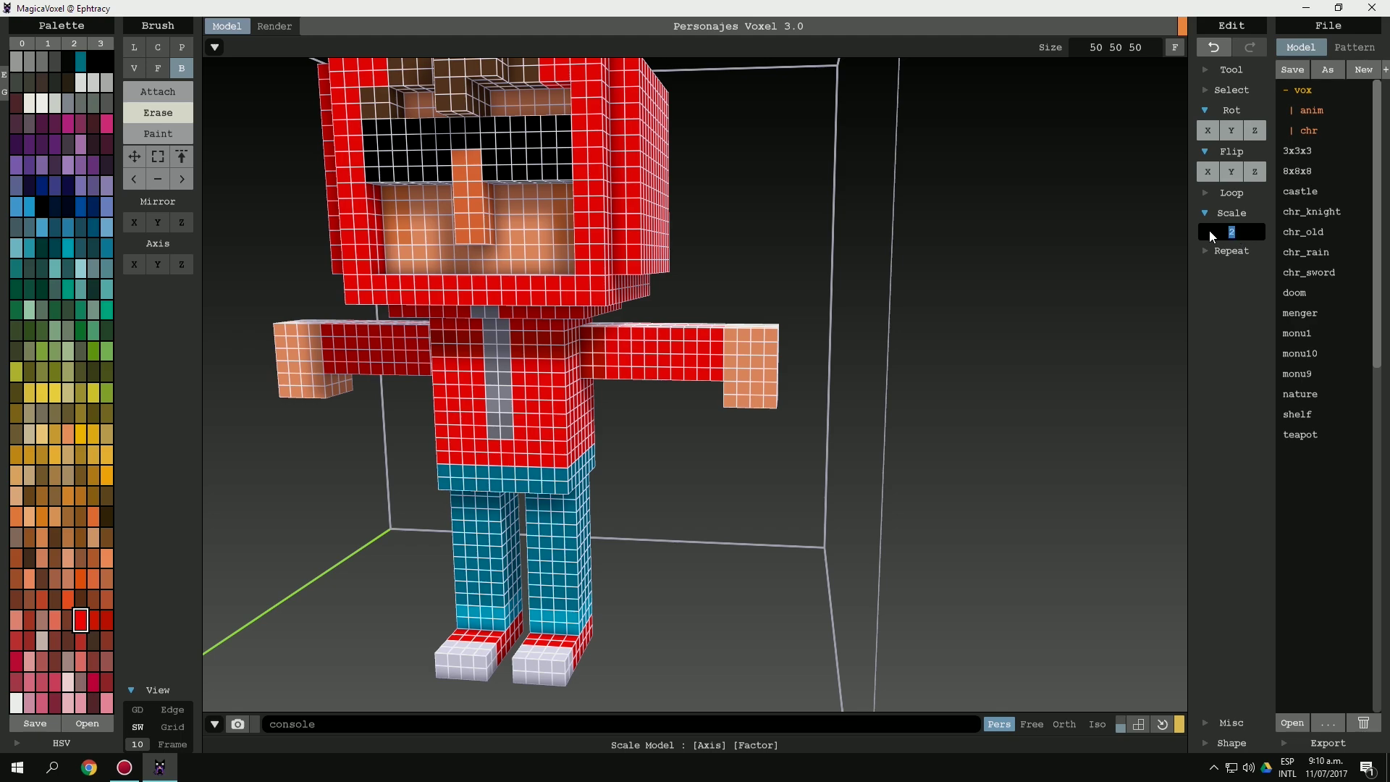
key("Return")
scroll(680, 300, "down", 5)
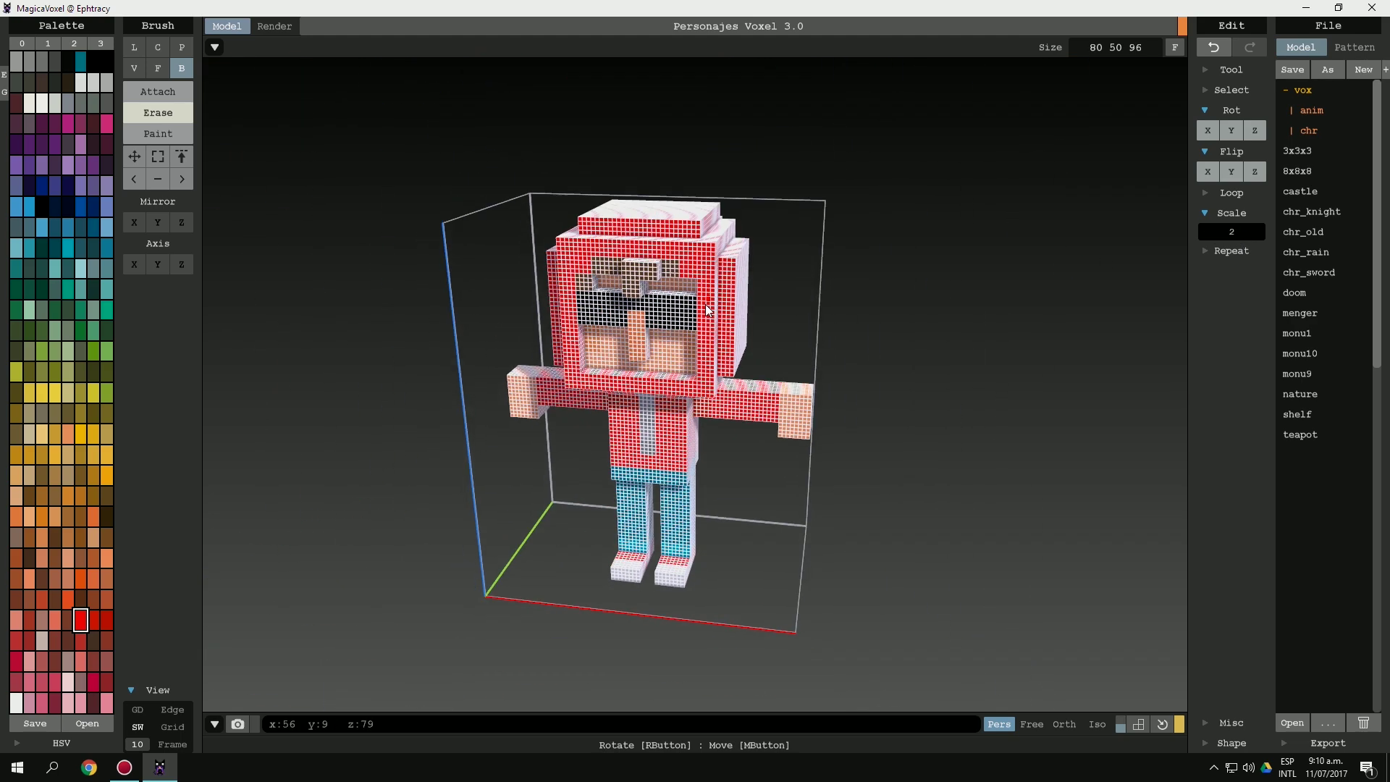
scroll(709, 290, "up", 3)
scroll(722, 315, "up", 3)
scroll(680, 307, "up", 3)
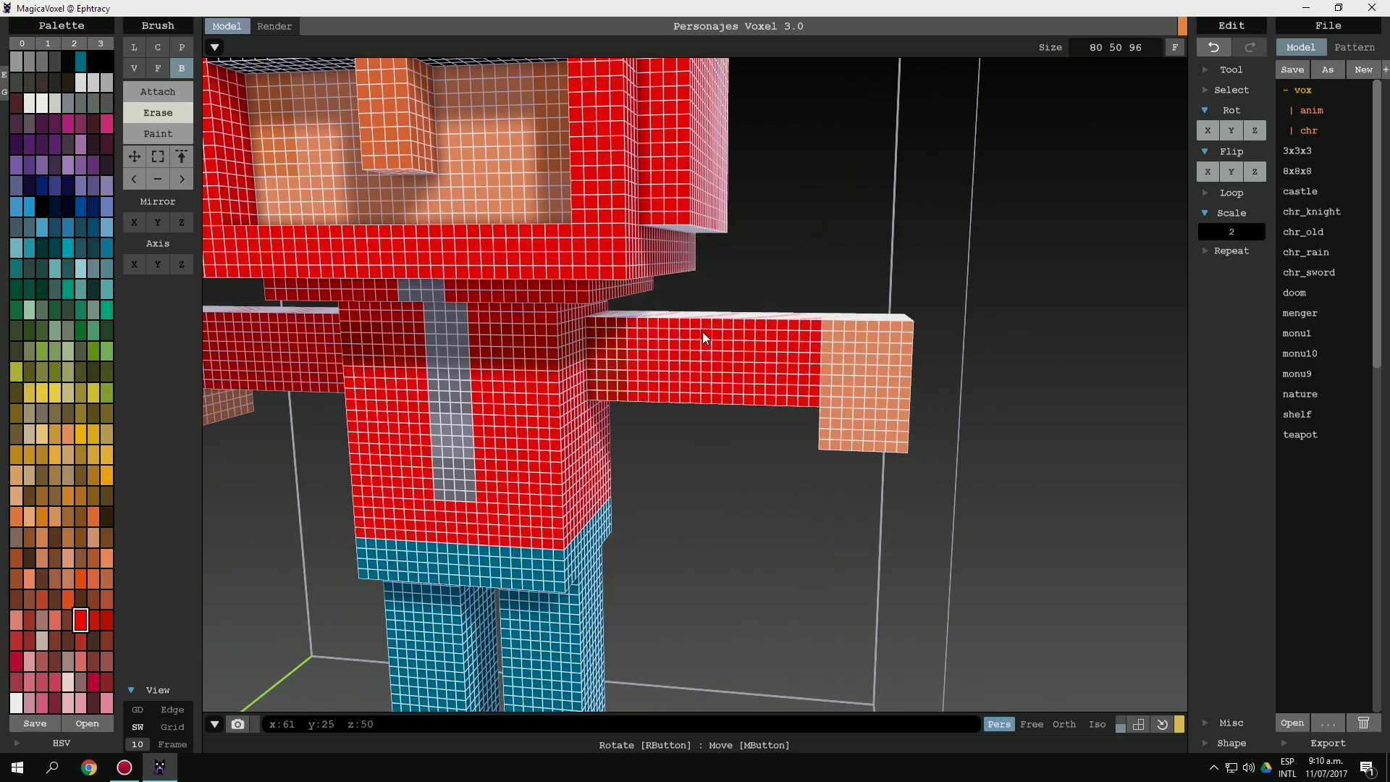
scroll(717, 341, "up", 1)
Test a face recolour and a one-voxel groove on the arm, undoing both.
key("f")
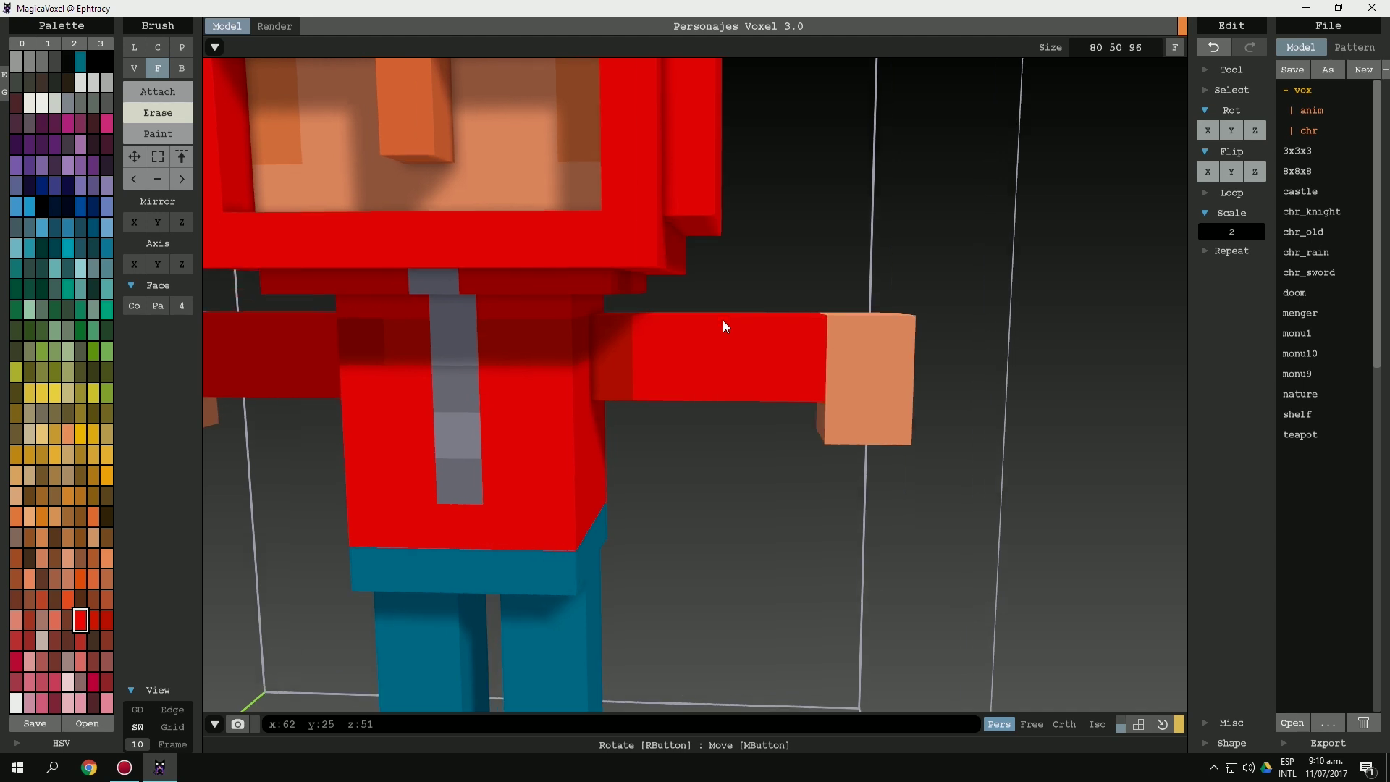
left_click(715, 323)
key("ctrl+z")
key("b")
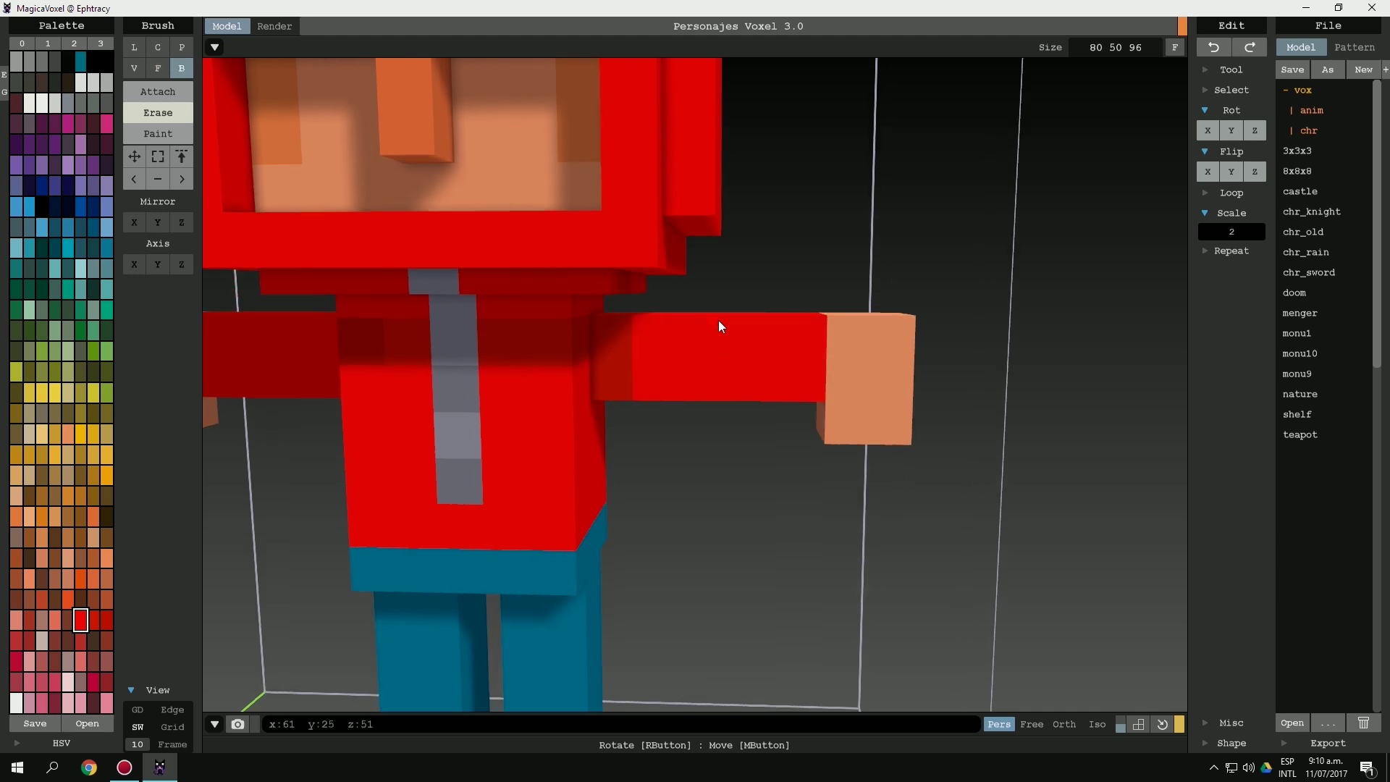
left_click_drag(714, 321, 711, 395)
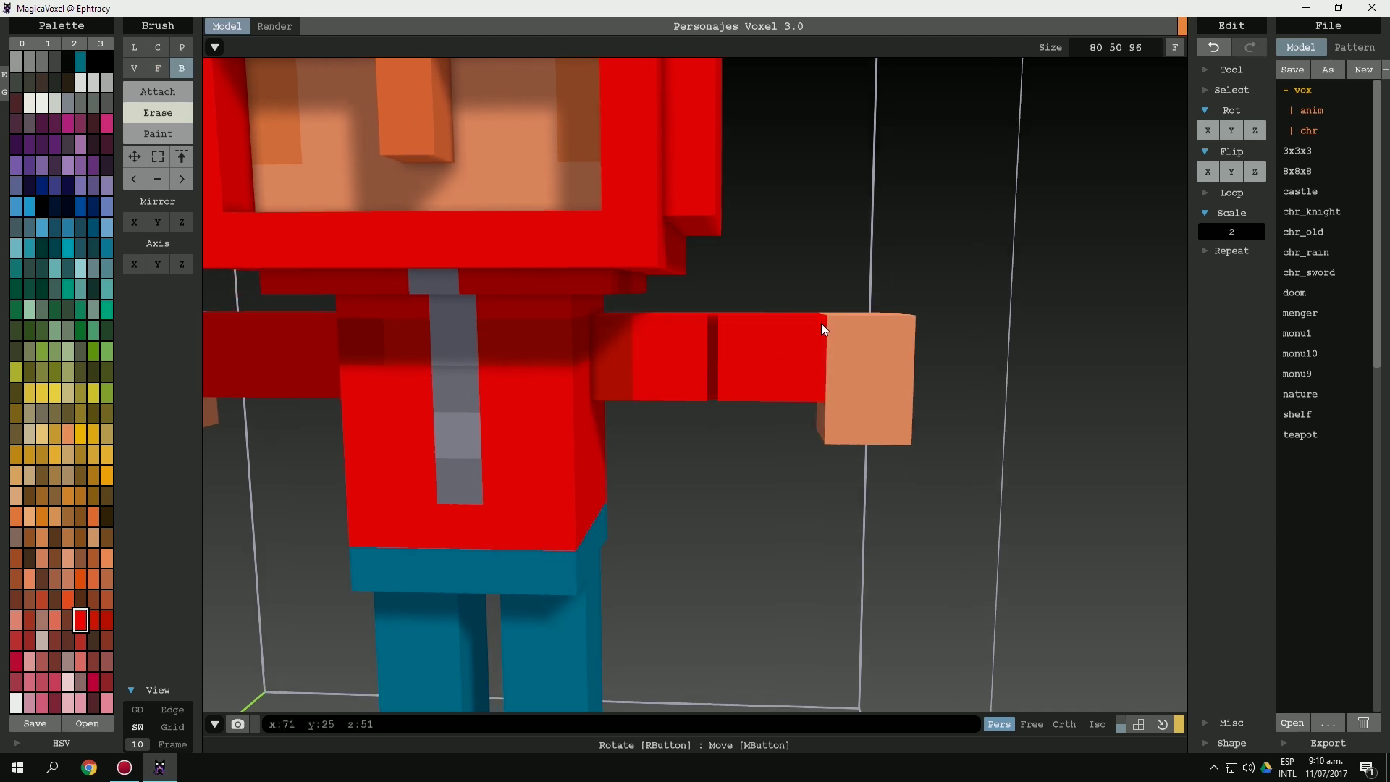
scroll(724, 354, "down", 5)
key("ctrl+z")
key("ctrl+z")
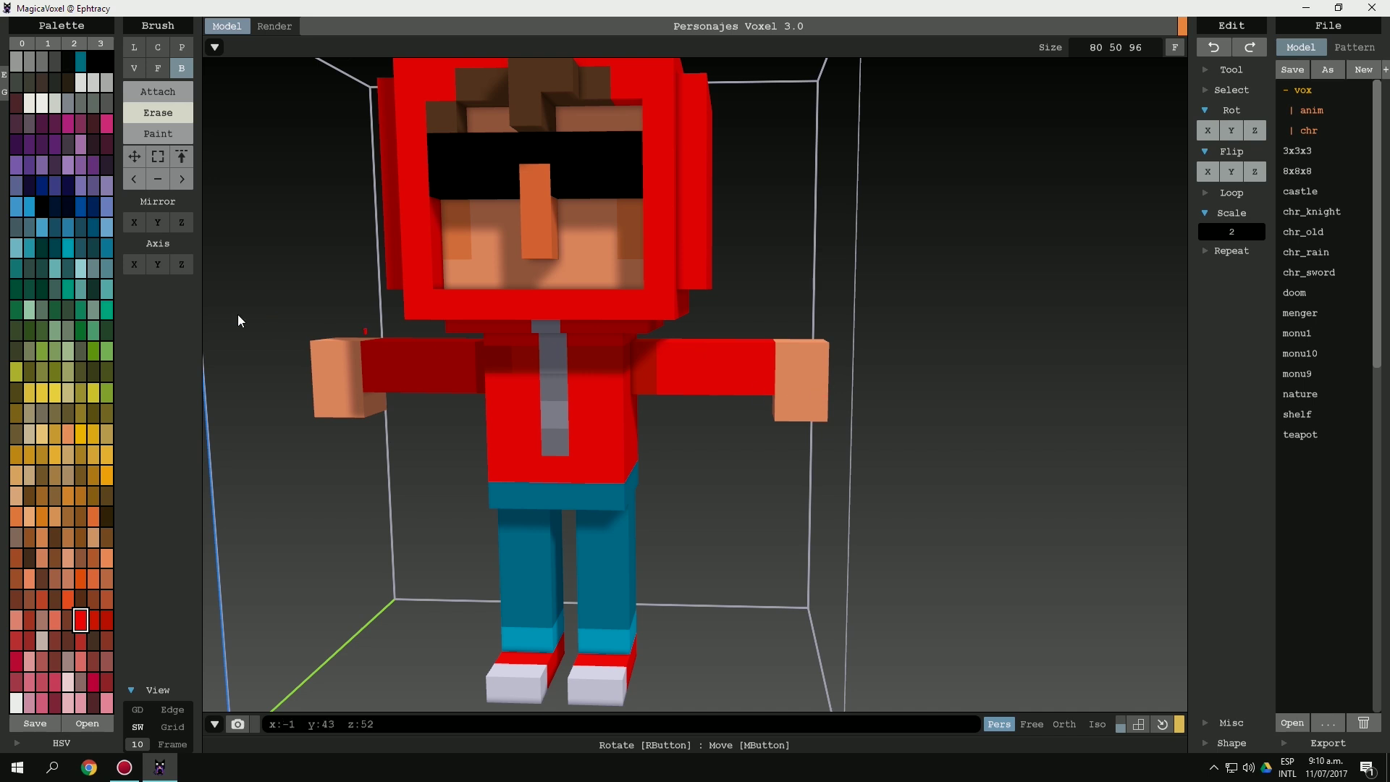
Enable Mirror X and erase a one-voxel groove through both arms at once.
left_click(135, 222)
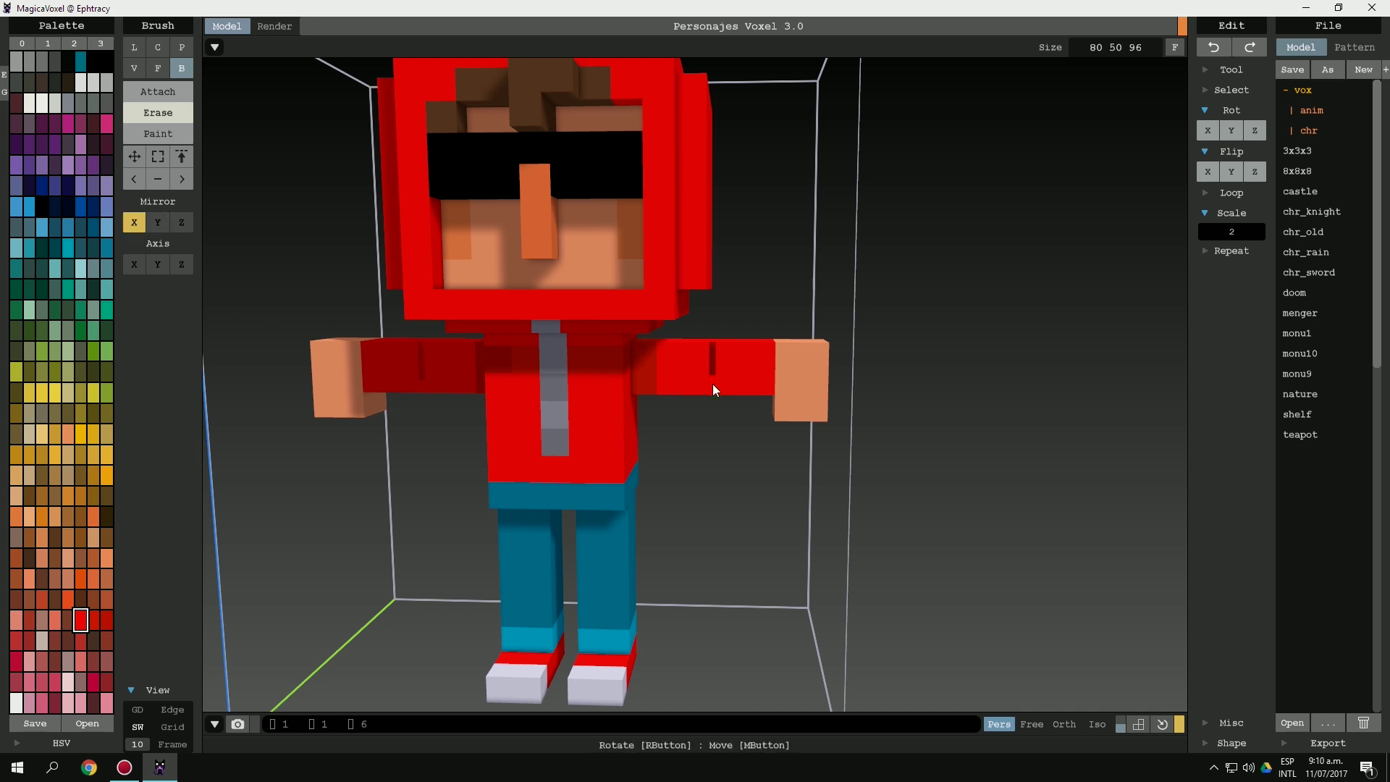
left_click_drag(713, 352, 712, 388)
mouse_move(676, 366)
right_mouse_down()
mouse_move(692, 364)
mouse_move(635, 355)
mouse_move(689, 387)
mouse_move(758, 338)
right_mouse_up()
scroll(656, 379, "up", 3)
scroll(723, 369, "up", 2)
scroll(788, 362, "down", 2)
scroll(758, 339, "up", 3)
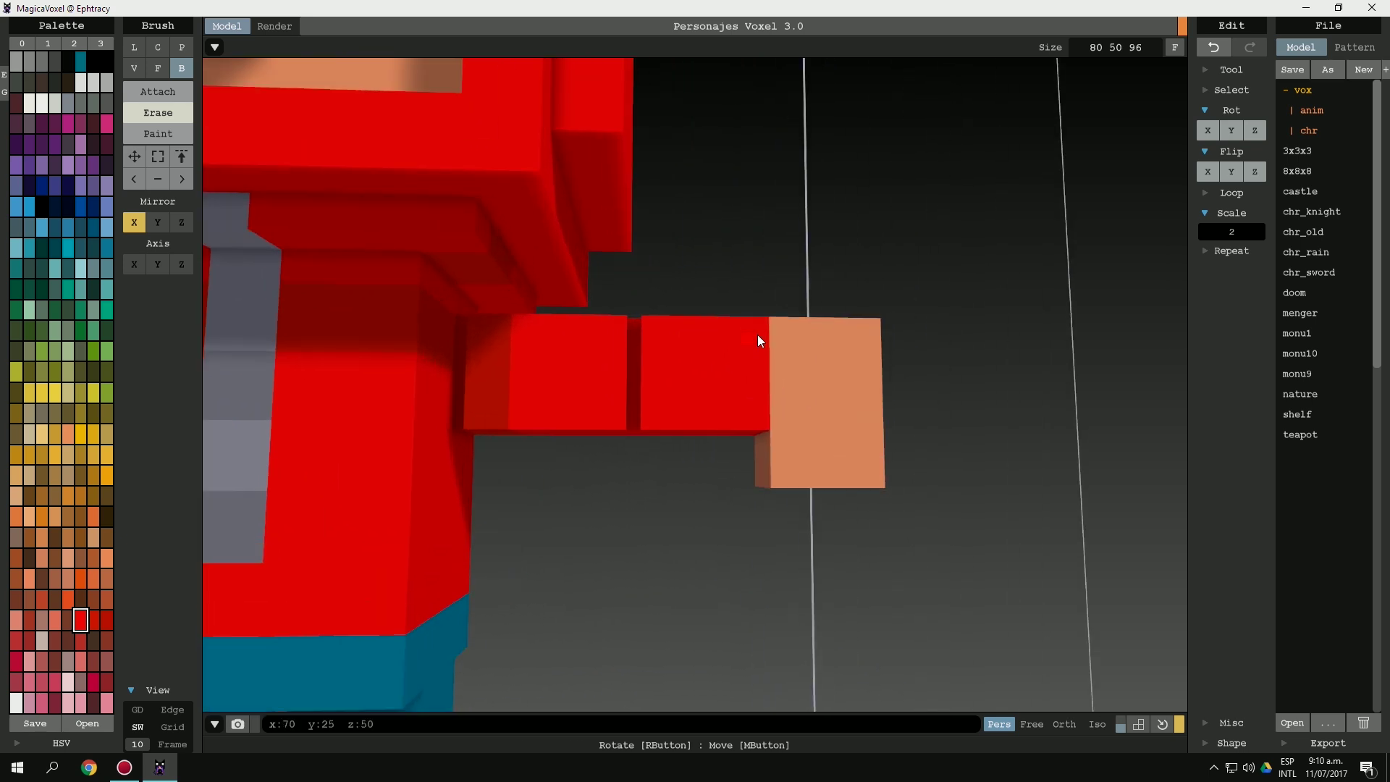
Inspect the arm grooves from several angles, undo one edit and erase another arm voxel.
right_click_drag(772, 273, 755, 394)
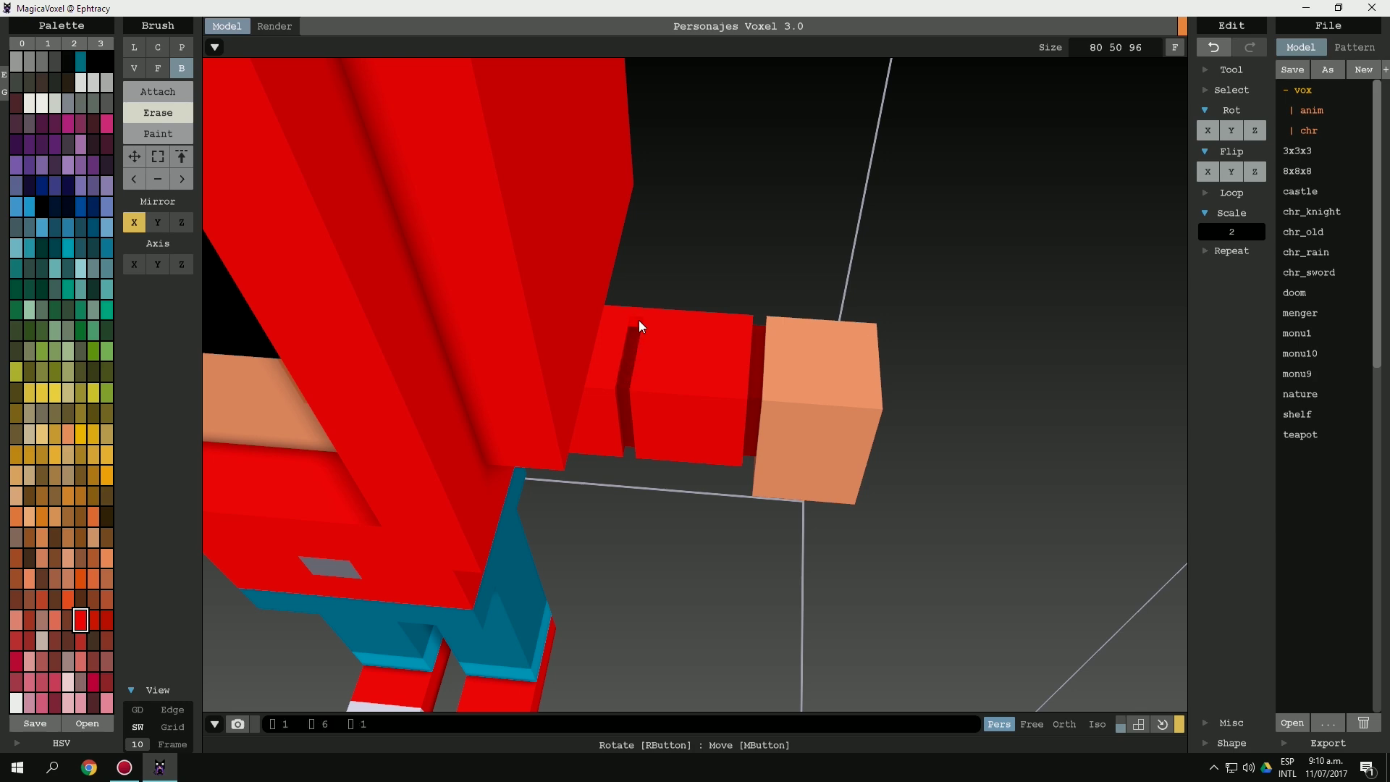
mouse_move(694, 342)
right_mouse_down()
mouse_move(494, 326)
mouse_move(621, 356)
right_mouse_up()
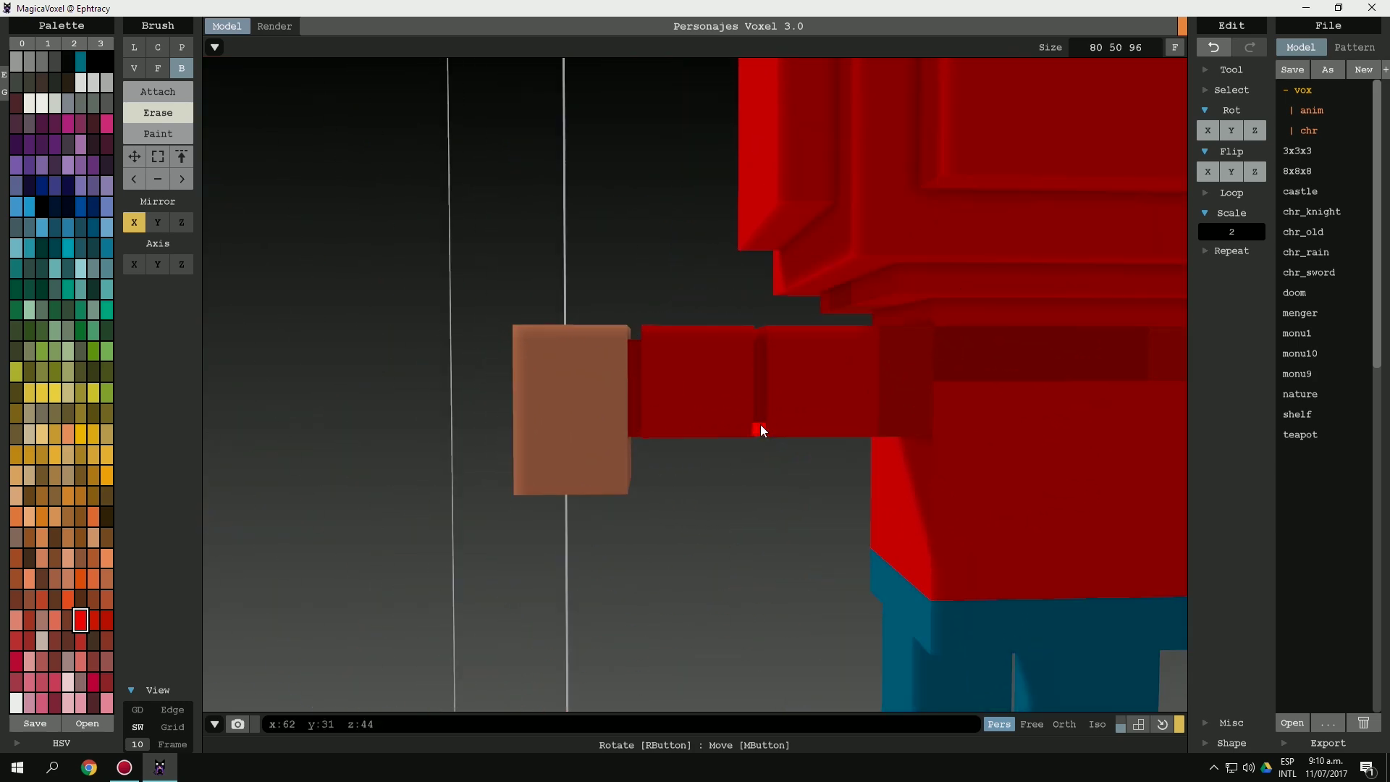
right_click_drag(760, 425, 803, 404)
right_click_drag(925, 425, 929, 353)
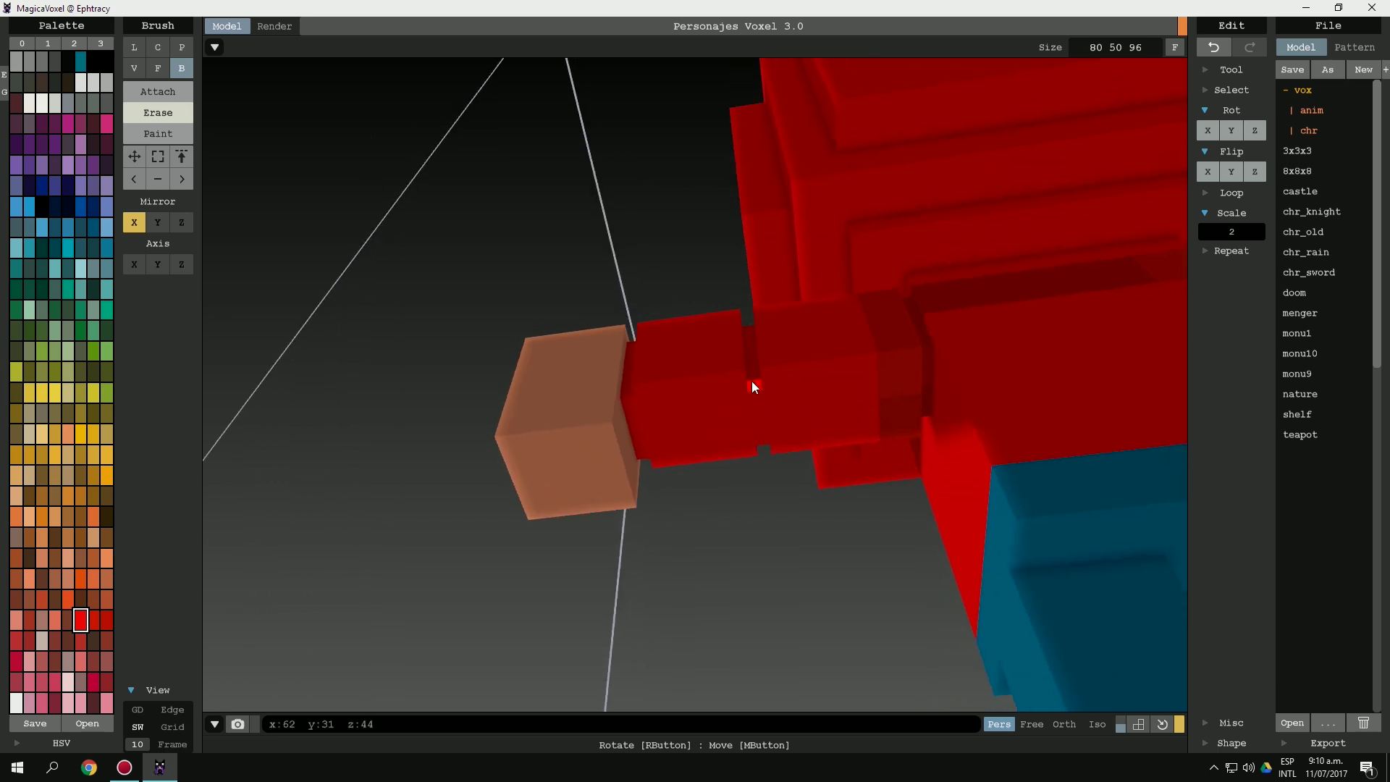
key("ctrl+z")
left_click(639, 448)
mouse_move(606, 298)
right_mouse_down()
mouse_move(759, 420)
mouse_move(843, 291)
mouse_move(582, 354)
mouse_move(545, 385)
mouse_move(610, 420)
mouse_move(620, 321)
mouse_move(685, 374)
mouse_move(720, 309)
mouse_move(571, 276)
mouse_move(797, 382)
mouse_move(765, 248)
mouse_move(892, 290)
mouse_move(747, 299)
mouse_move(621, 342)
mouse_move(609, 320)
mouse_move(527, 341)
mouse_move(643, 340)
right_mouse_up()
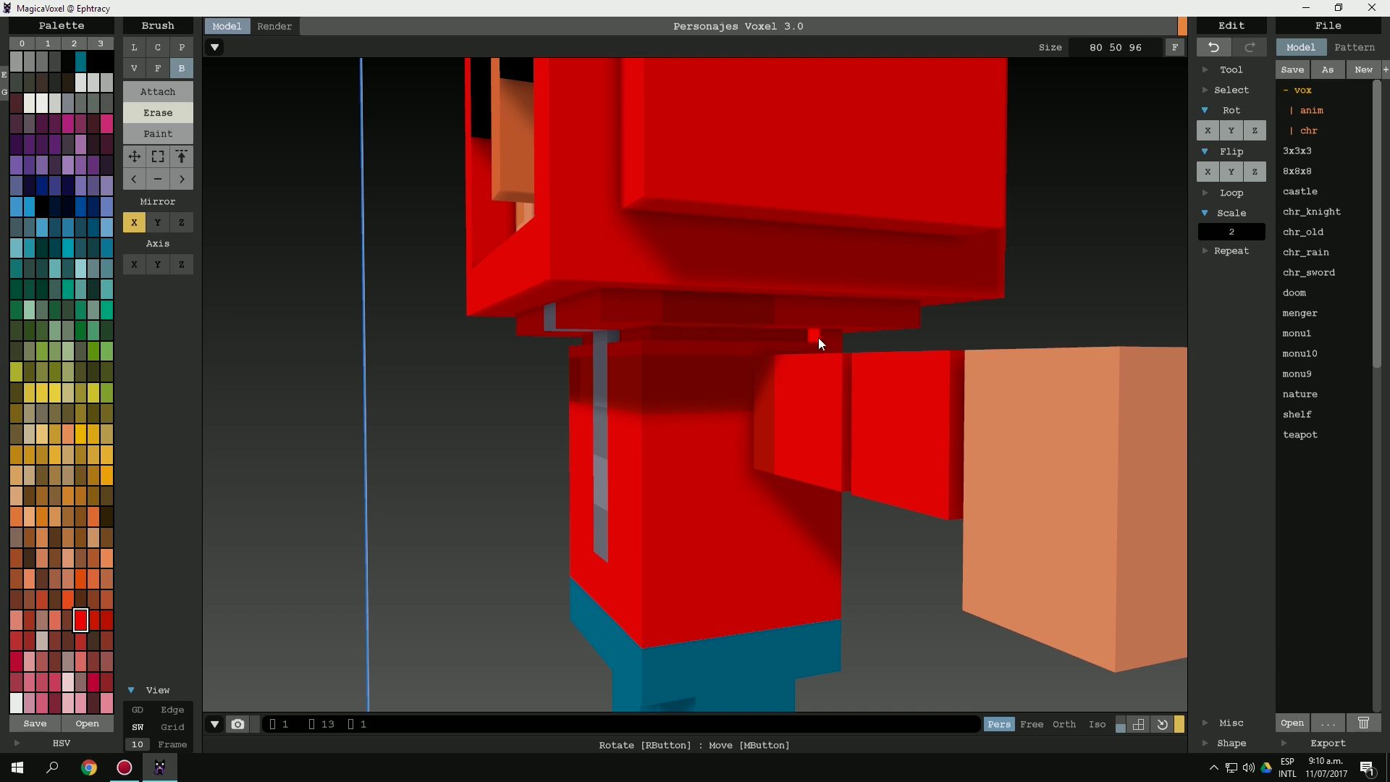
Paint the red voxel between the tie pieces grey, joining the zipper stripe to the hood.
mouse_move(802, 345)
right_mouse_down()
mouse_move(974, 334)
mouse_move(884, 365)
mouse_move(577, 299)
mouse_move(706, 317)
right_mouse_up()
mouse_move(577, 325)
right_mouse_down()
mouse_move(693, 349)
mouse_move(518, 340)
mouse_move(625, 333)
mouse_move(600, 338)
mouse_move(677, 316)
mouse_move(610, 327)
mouse_move(602, 307)
mouse_move(640, 309)
right_mouse_up()
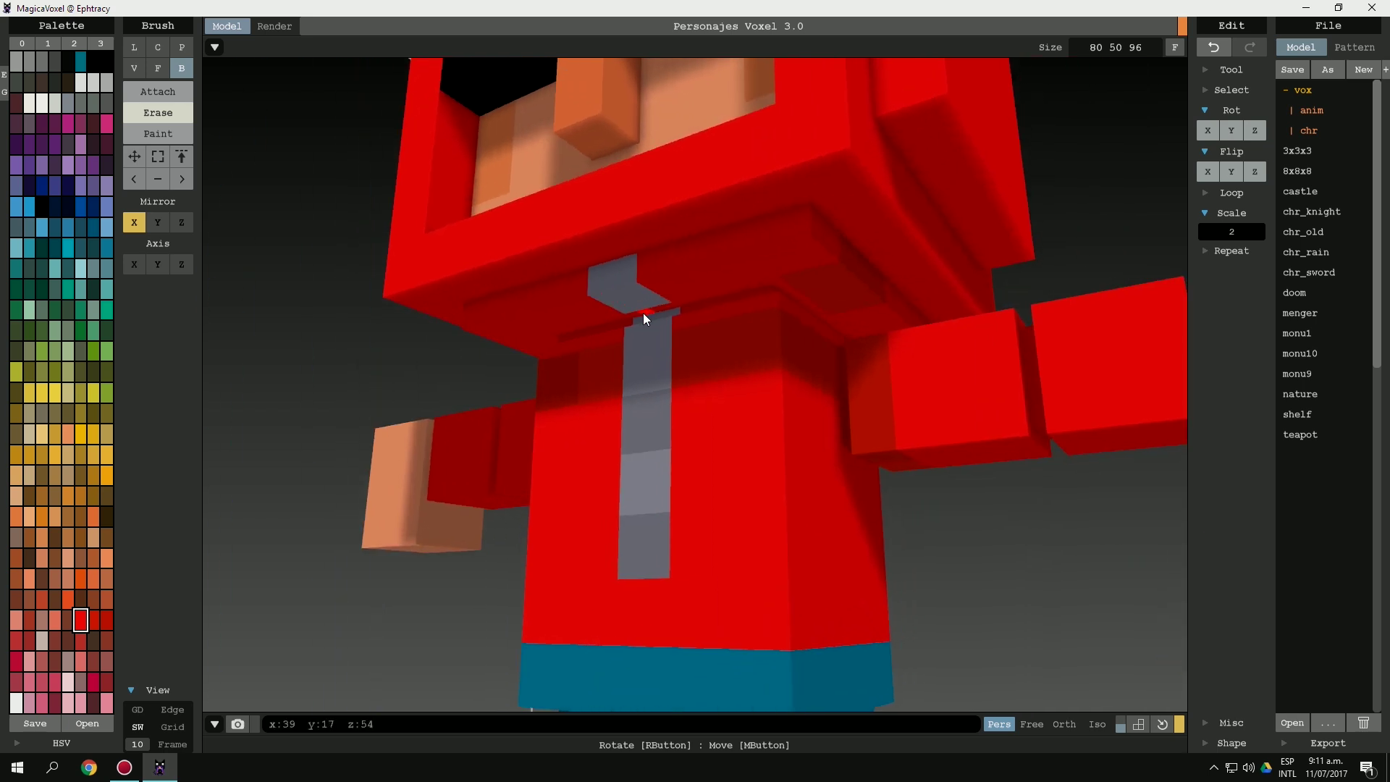
key("d")
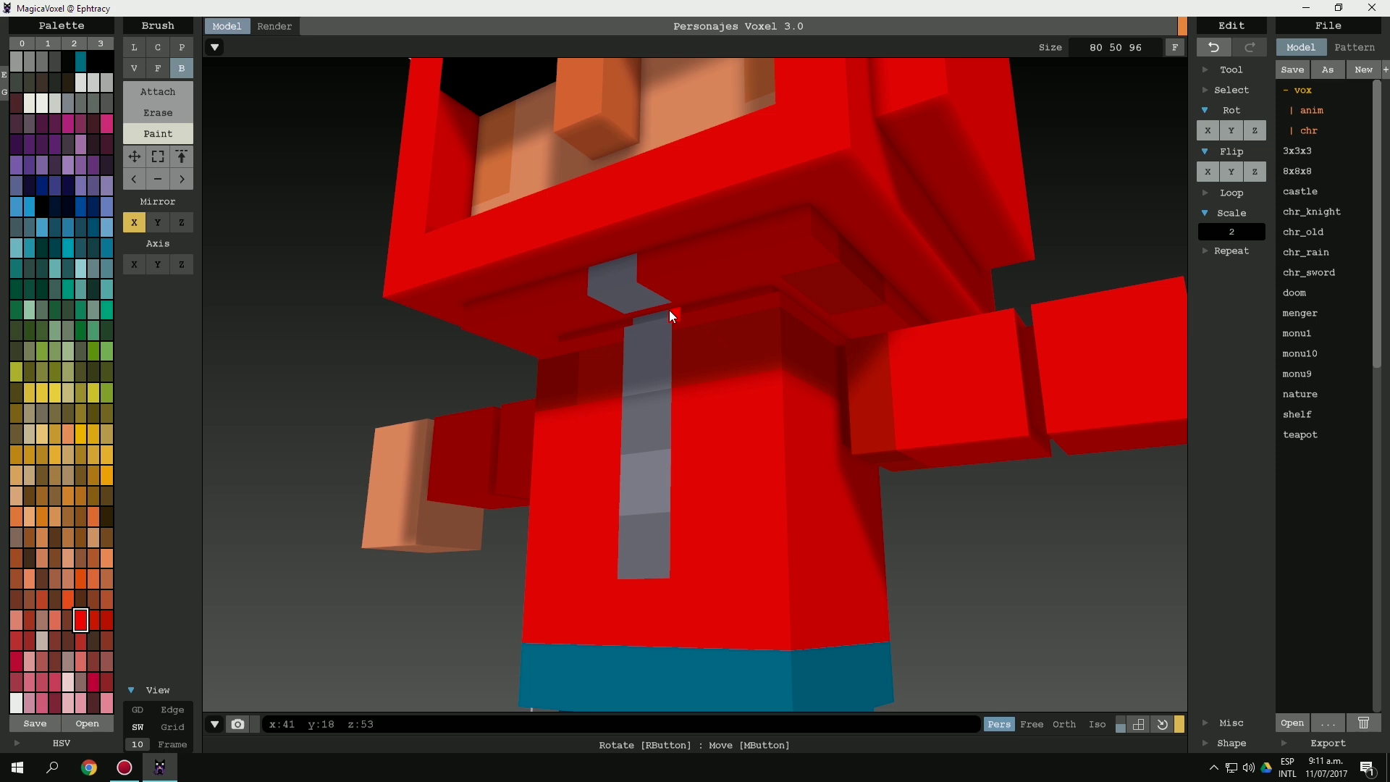
left_click(635, 304, "alt")
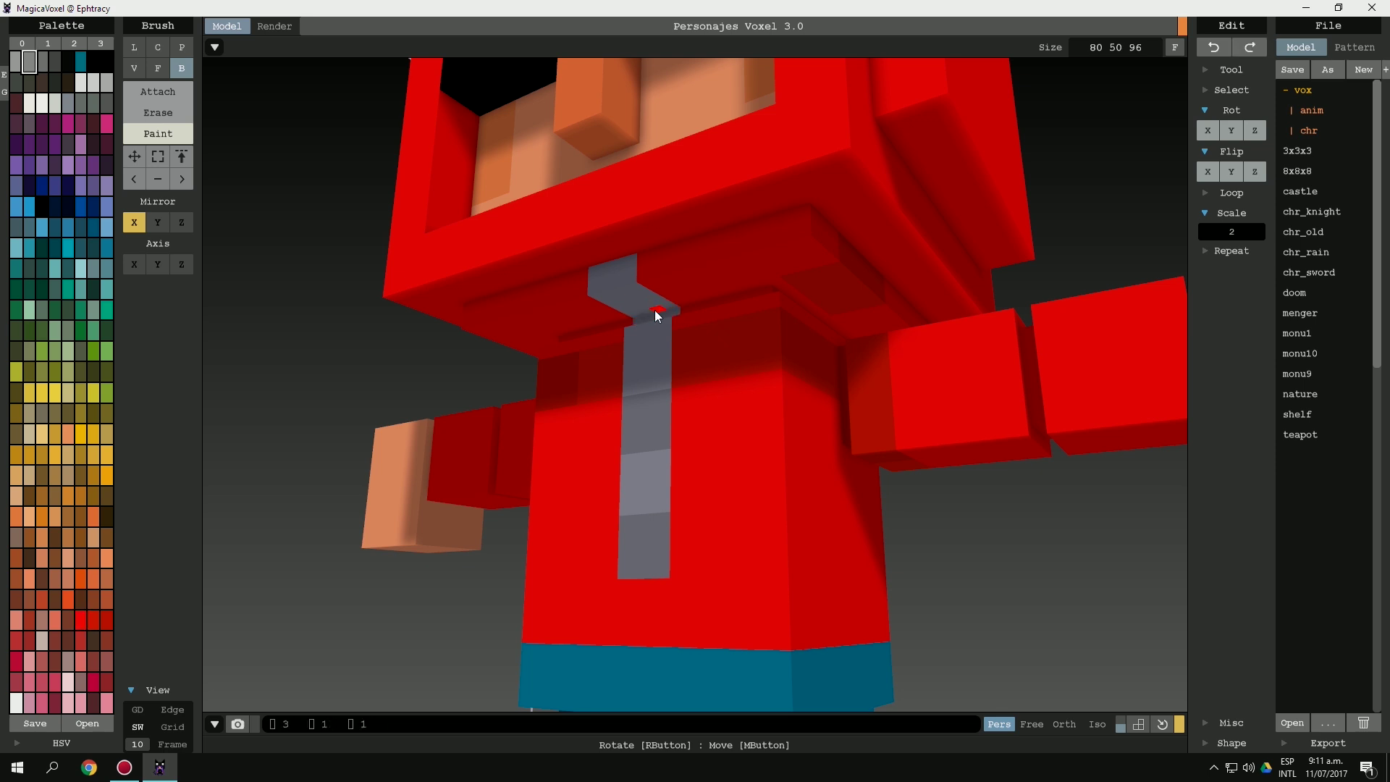
left_click(655, 314)
mouse_move(655, 314)
right_mouse_down()
mouse_move(616, 333)
mouse_move(651, 343)
mouse_move(681, 330)
mouse_move(731, 381)
mouse_move(596, 397)
right_mouse_up()
scroll(660, 323, "down", 3)
scroll(651, 343, "down", 2)
scroll(731, 381, "up", 2)
scroll(664, 376, "up", 2)
left_click(659, 389, "alt")
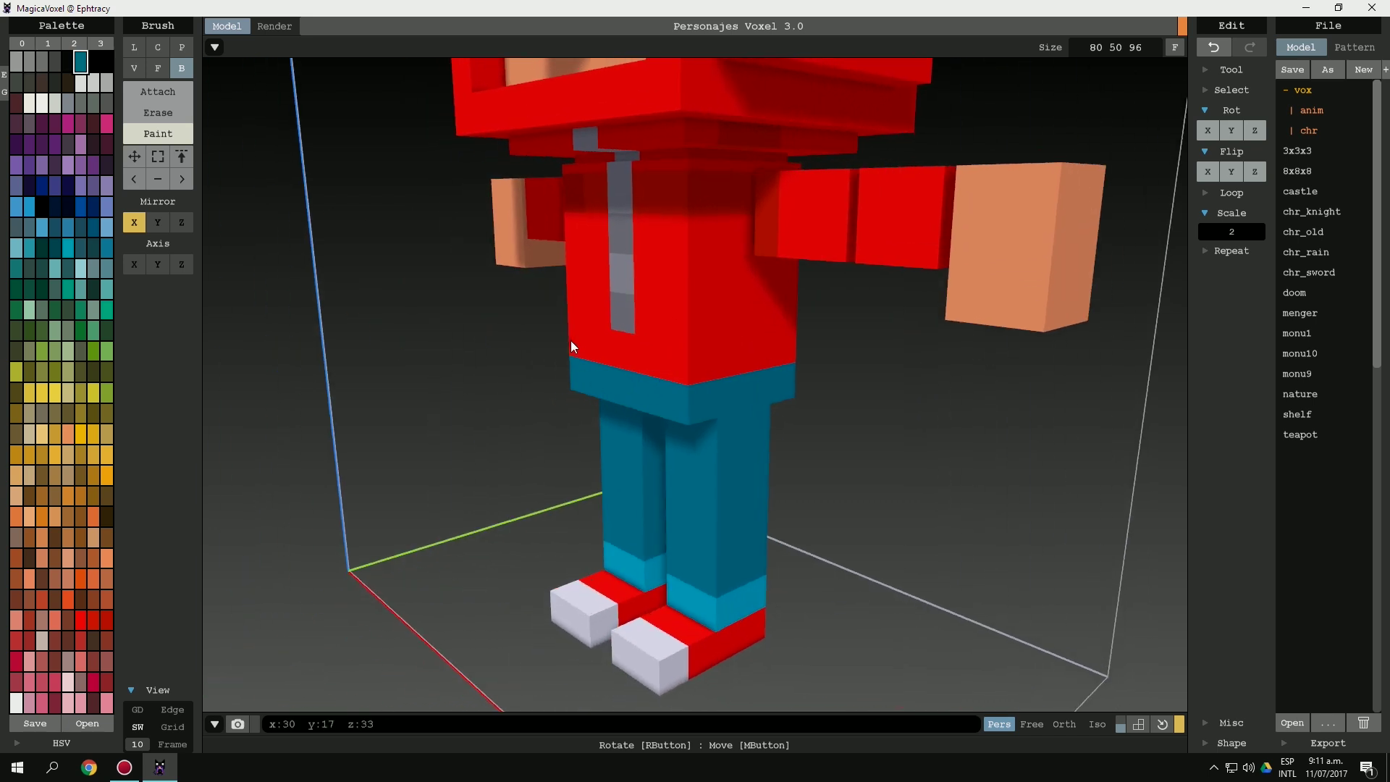
scroll(678, 402, "down", 2)
mouse_move(805, 371)
right_mouse_down()
mouse_move(677, 402)
mouse_move(673, 388)
right_mouse_up()
scroll(671, 379, "up", 3)
scroll(672, 379, "up", 1)
scroll(659, 357, "up", 1)
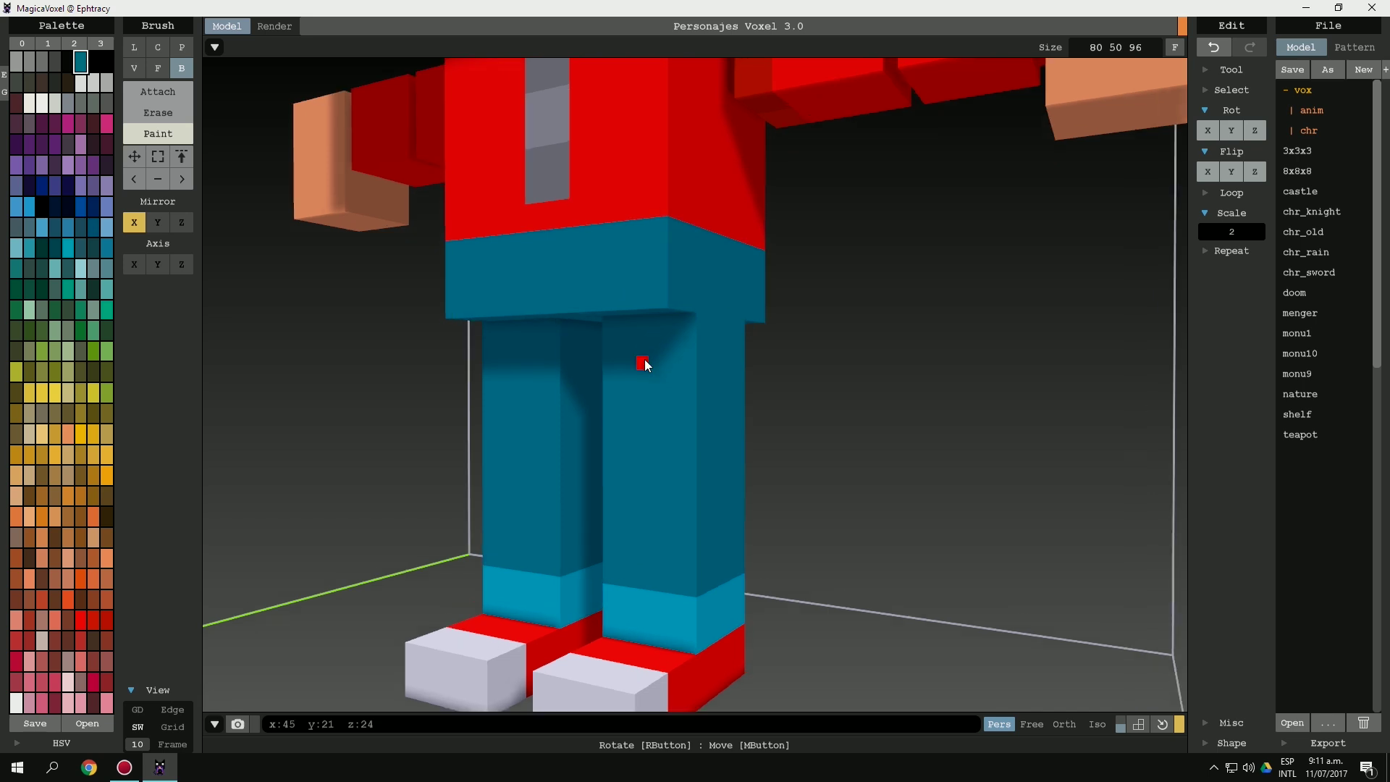
scroll(644, 359, "up", 2)
mouse_move(679, 309)
right_mouse_down()
mouse_move(635, 330)
mouse_move(690, 310)
right_mouse_up()
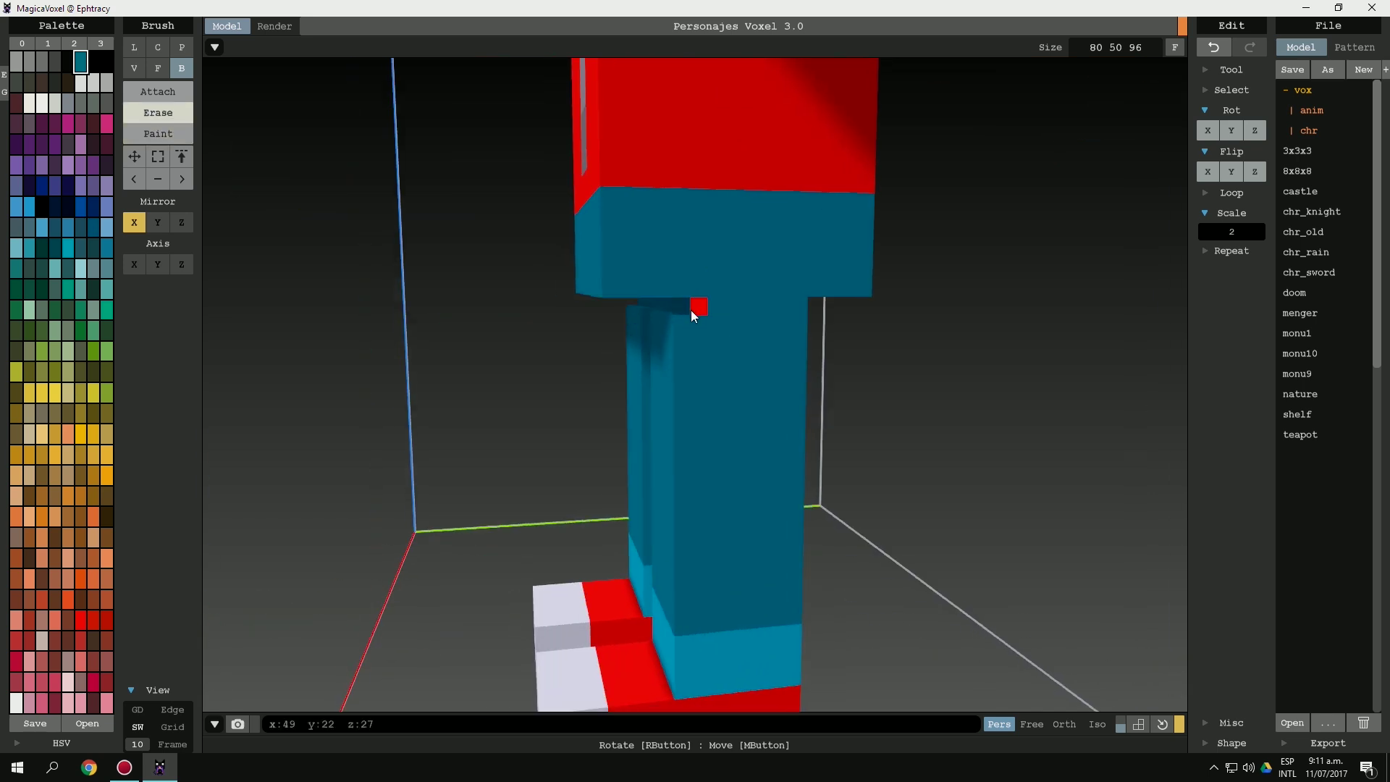
mouse_move(792, 312)
right_mouse_down()
mouse_move(686, 295)
mouse_move(698, 308)
right_mouse_up()
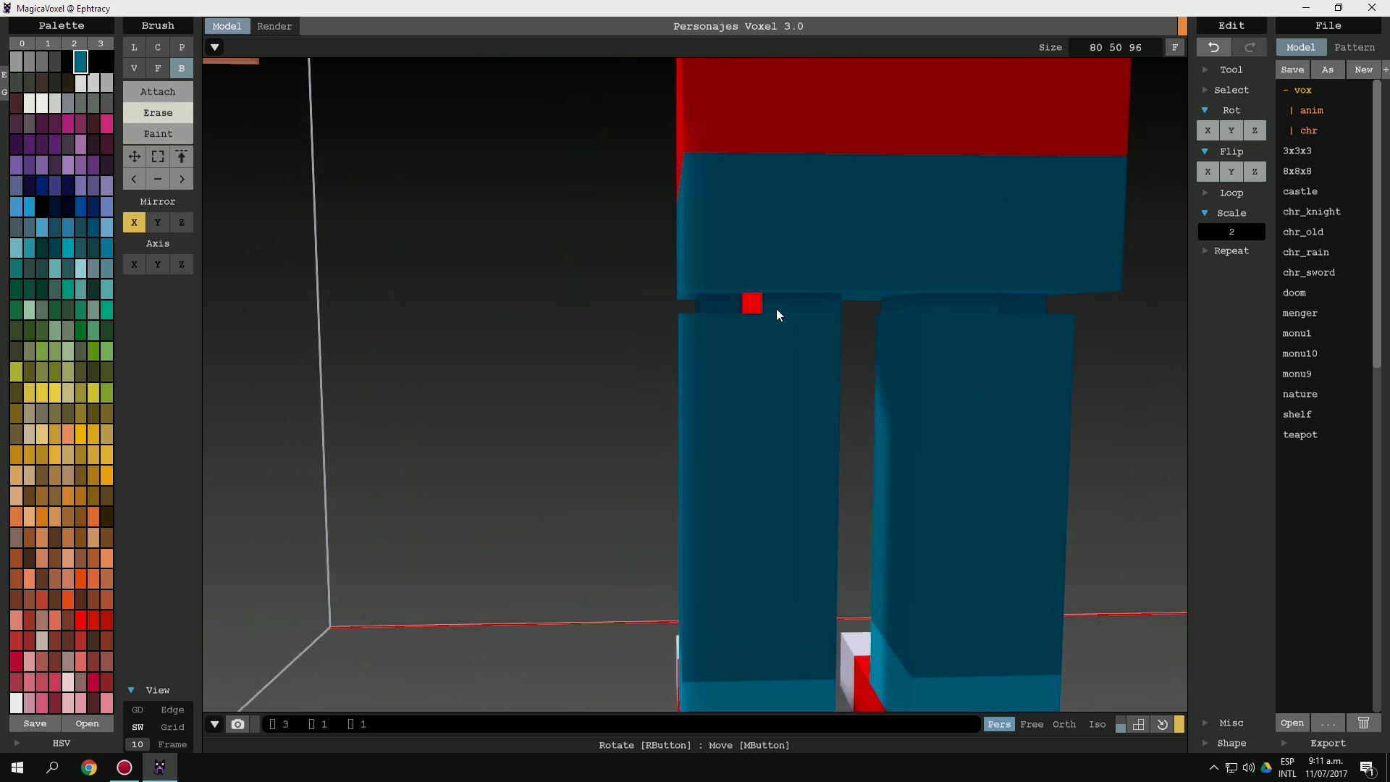
mouse_move(822, 305)
right_mouse_down()
mouse_move(909, 323)
mouse_move(874, 308)
mouse_move(819, 389)
mouse_move(595, 367)
mouse_move(608, 414)
mouse_move(577, 350)
mouse_move(595, 366)
right_mouse_up()
scroll(914, 312, "down", 3)
scroll(596, 366, "up", 2)
left_click_drag(558, 385, 650, 377)
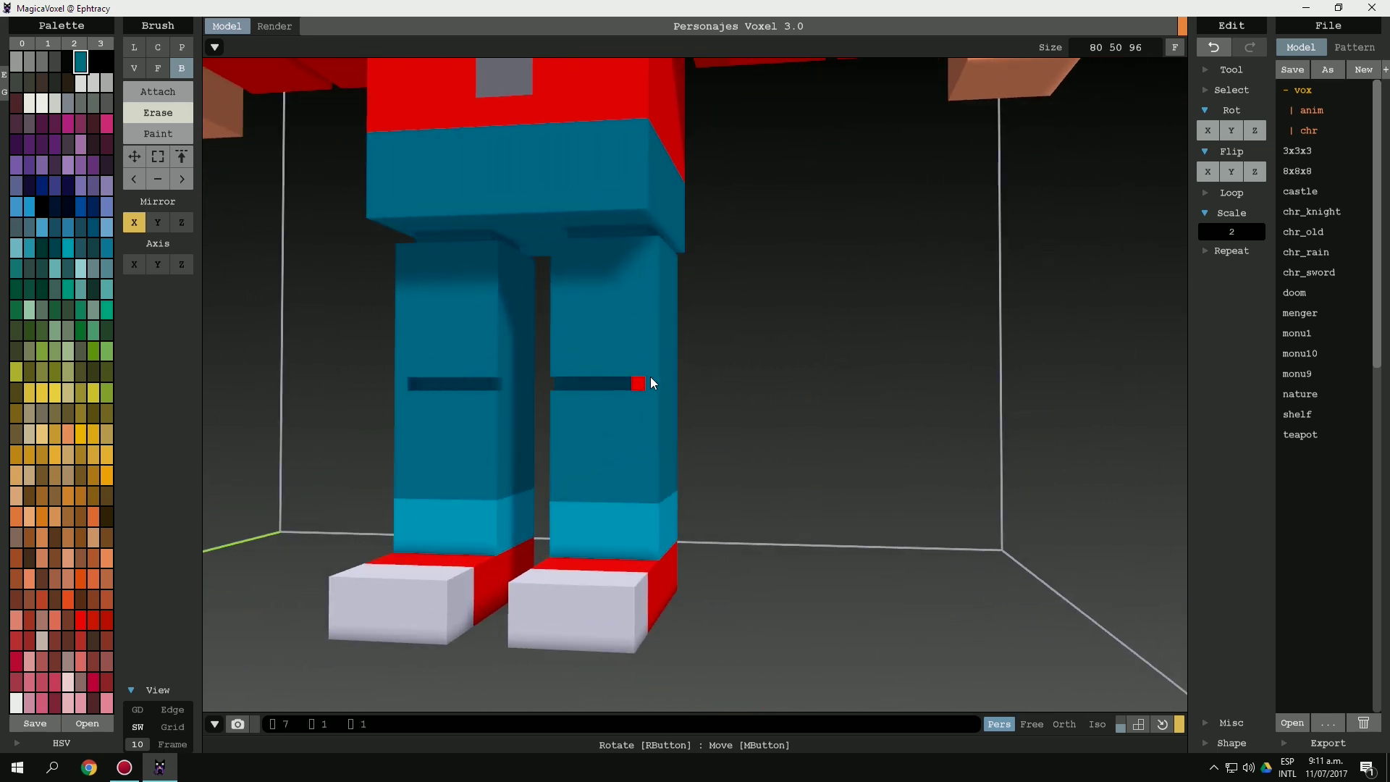
scroll(651, 388, "down", 2)
mouse_move(645, 398)
right_mouse_down()
mouse_move(736, 366)
mouse_move(658, 373)
right_mouse_up()
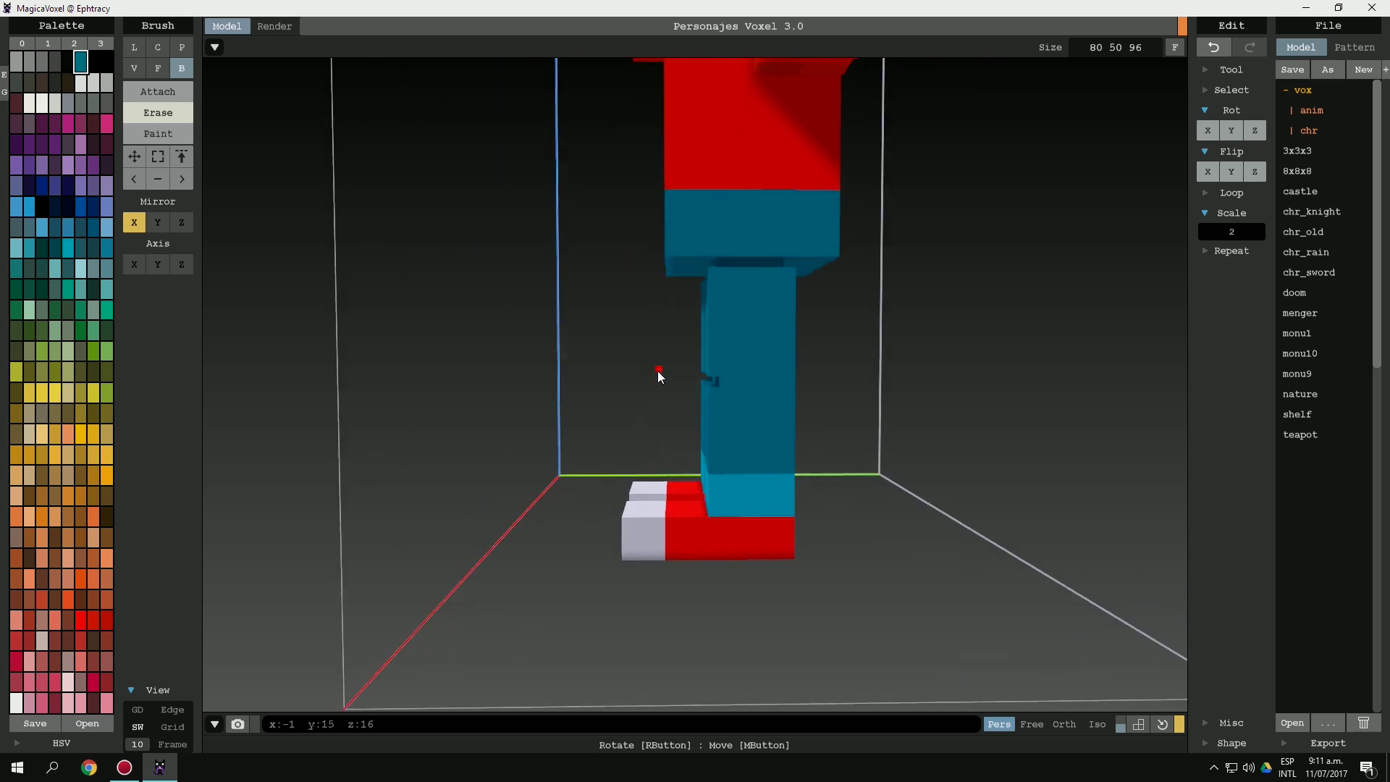
right_click_drag(785, 387, 732, 390)
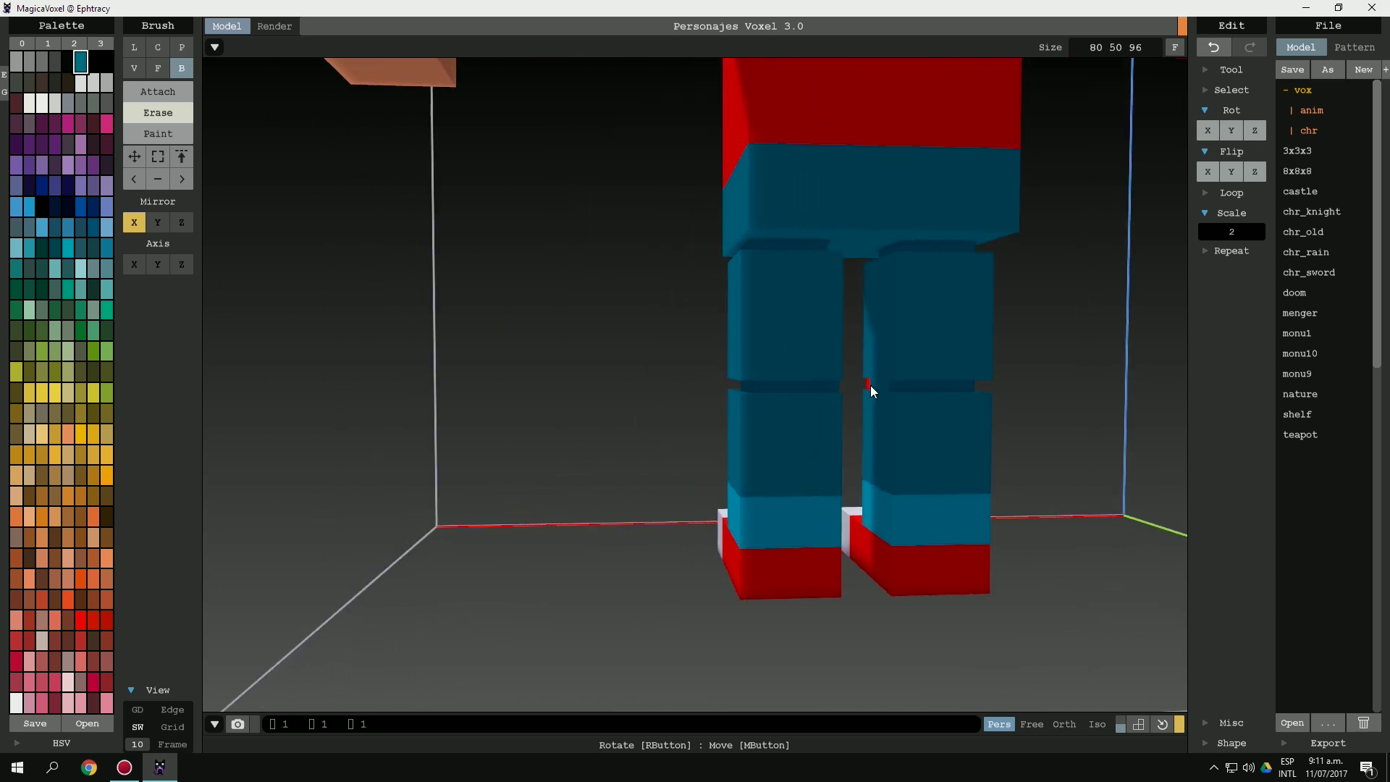
scroll(884, 388, "down", 2)
mouse_move(886, 402)
right_mouse_down()
mouse_move(999, 398)
mouse_move(651, 406)
right_mouse_up()
scroll(612, 421, "up", 2)
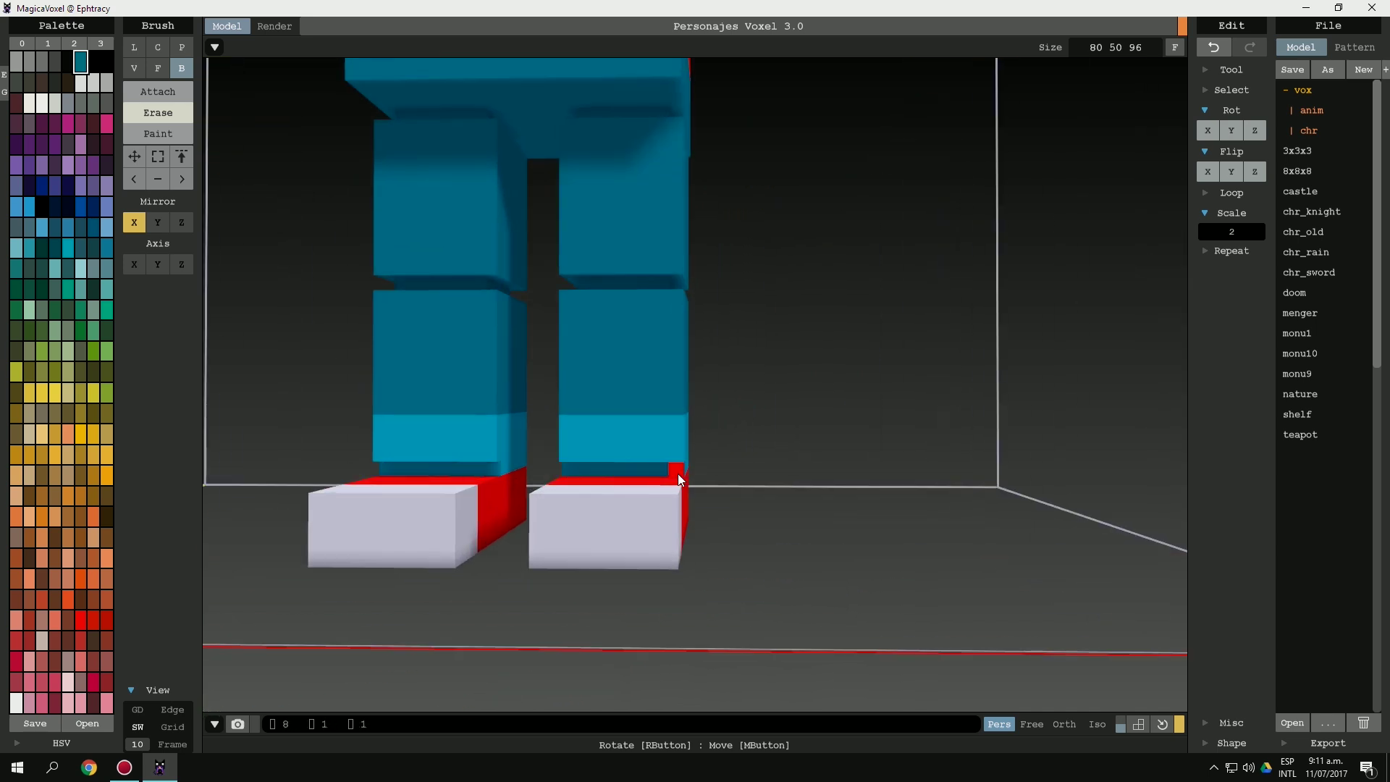
mouse_move(678, 474)
right_mouse_down()
mouse_move(590, 461)
mouse_move(712, 475)
mouse_move(627, 469)
right_mouse_up()
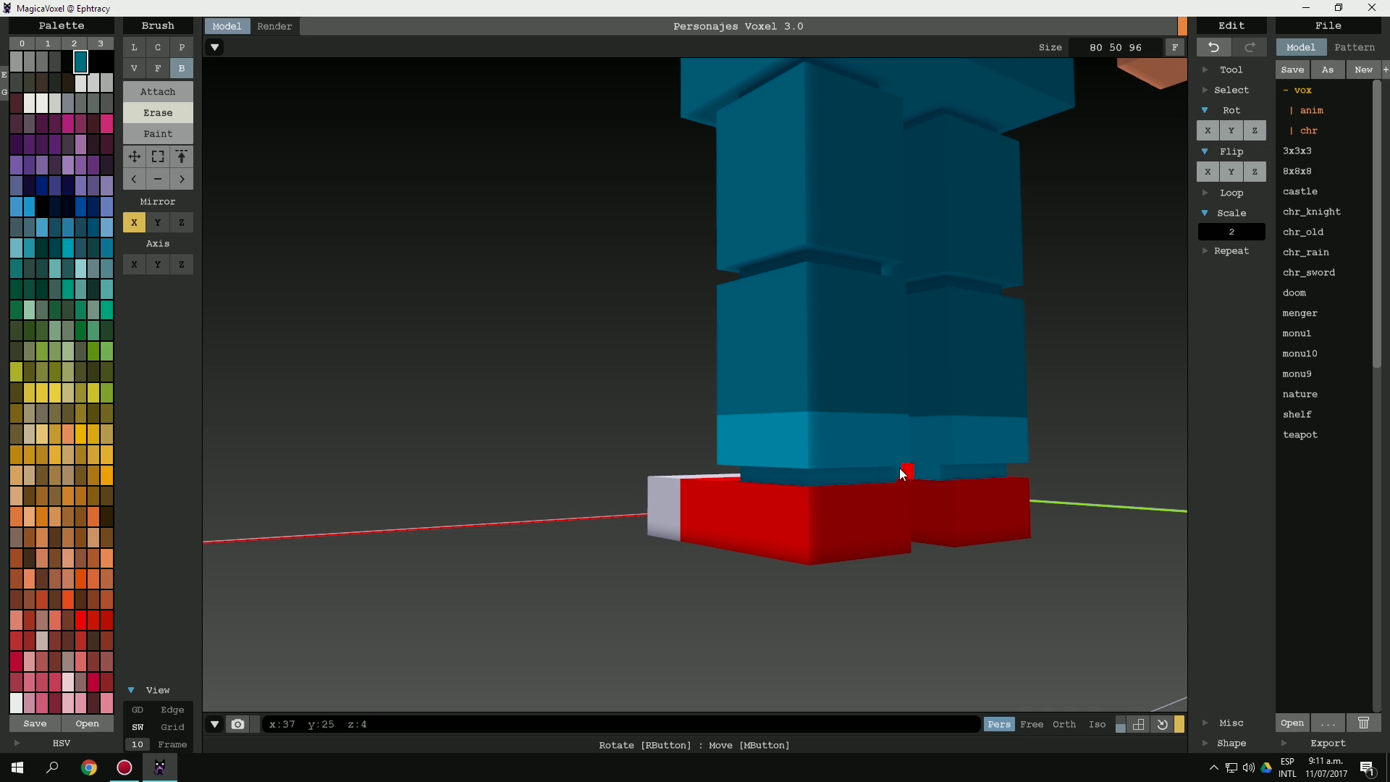
scroll(899, 467, "down", 2)
mouse_move(899, 468)
right_mouse_down()
mouse_move(783, 416)
mouse_move(861, 404)
mouse_move(695, 400)
mouse_move(735, 384)
mouse_move(710, 379)
mouse_move(698, 397)
right_mouse_up()
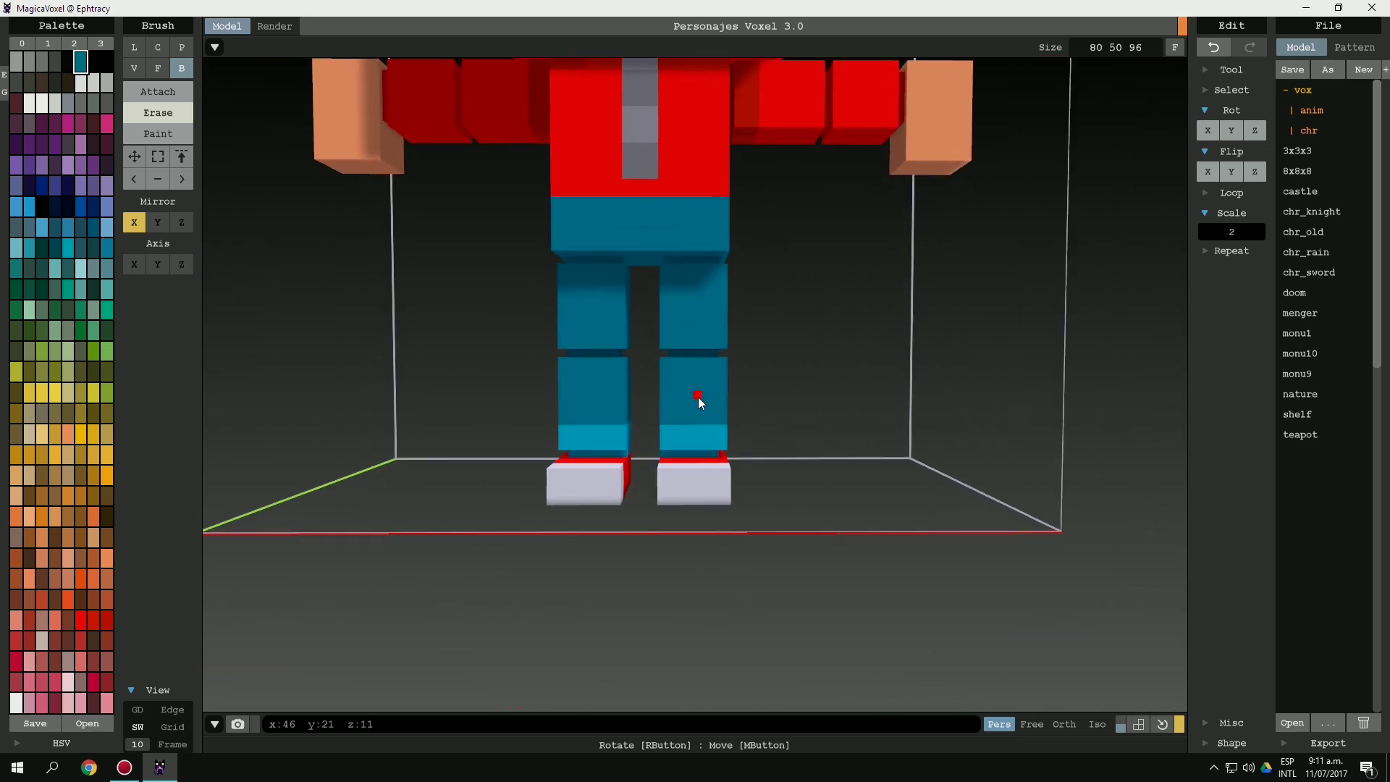
scroll(660, 310, "down", 3)
Set the model size to 120 120 120.
scroll(722, 287, "down", 2)
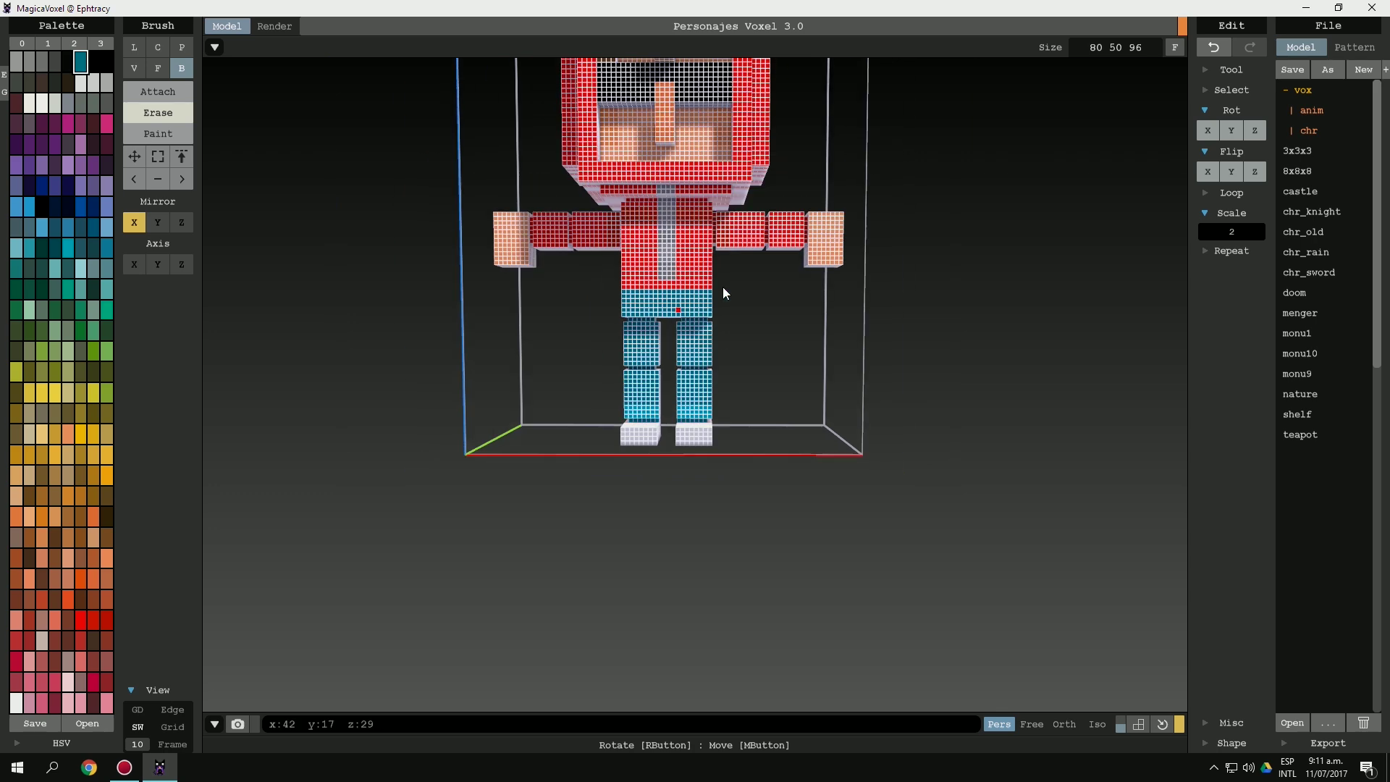
left_click(1137, 43)
type("120 120 120")
key("Return")
scroll(689, 416, "up", 3)
Box-select the lower legs and shoes with Select > Rect.
right_click_drag(689, 417, 695, 405)
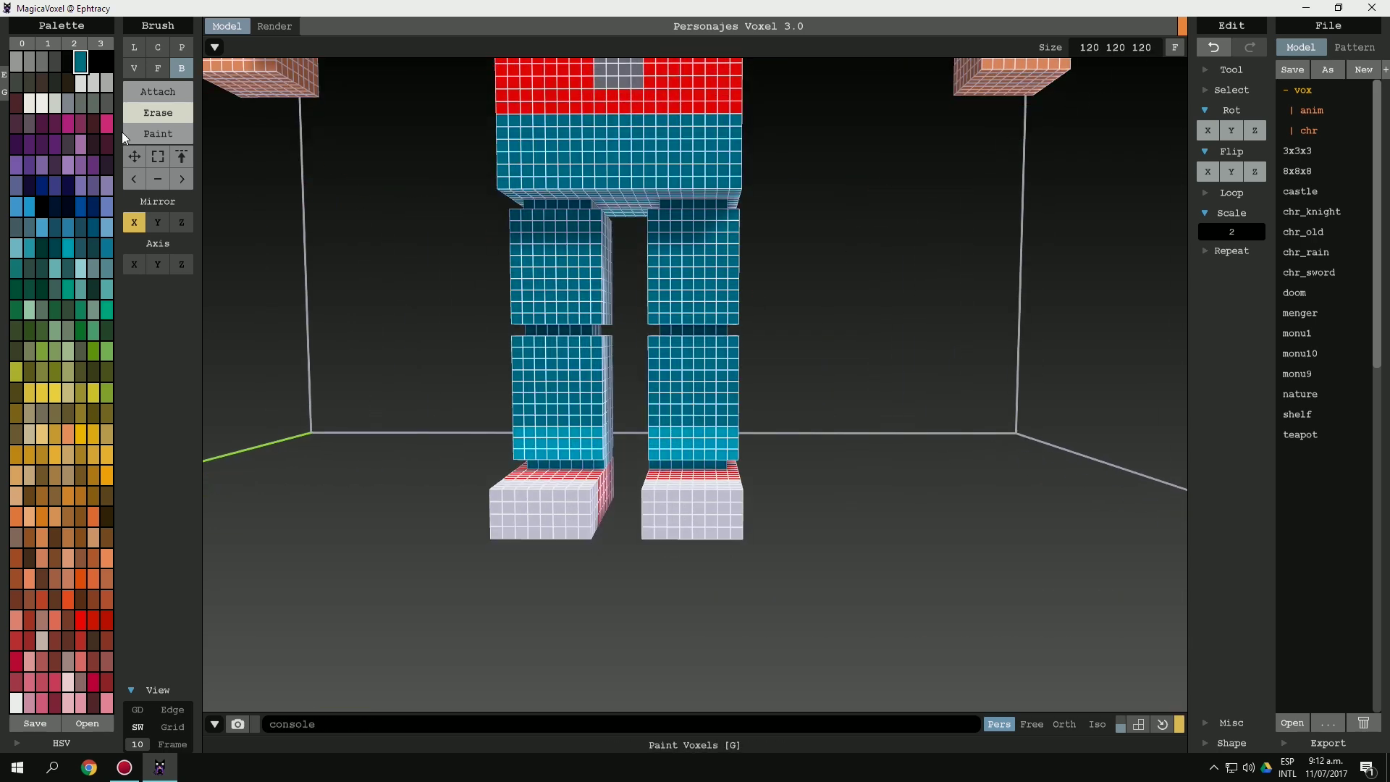
left_click(158, 157)
scroll(431, 480, "down", 2)
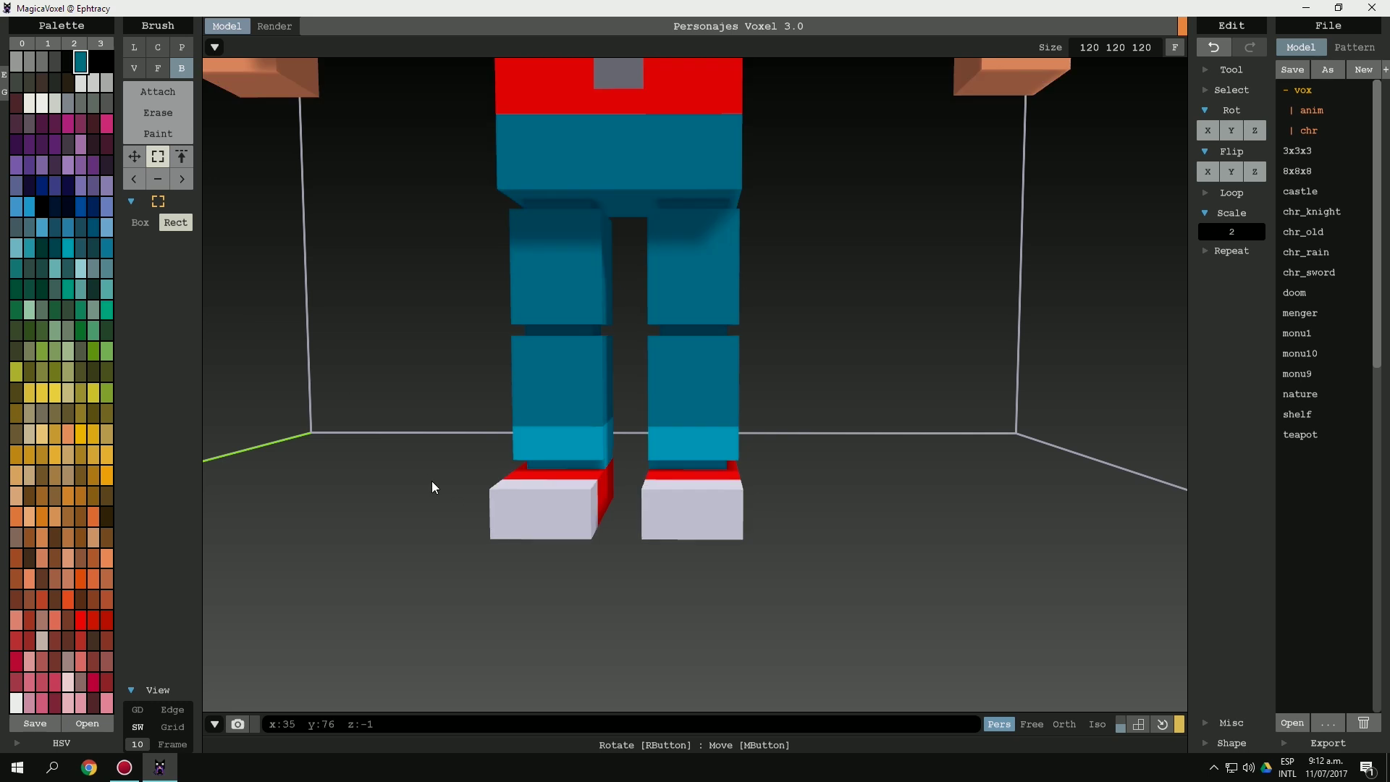
scroll(485, 503, "down", 2)
left_click_drag(427, 565, 813, 342)
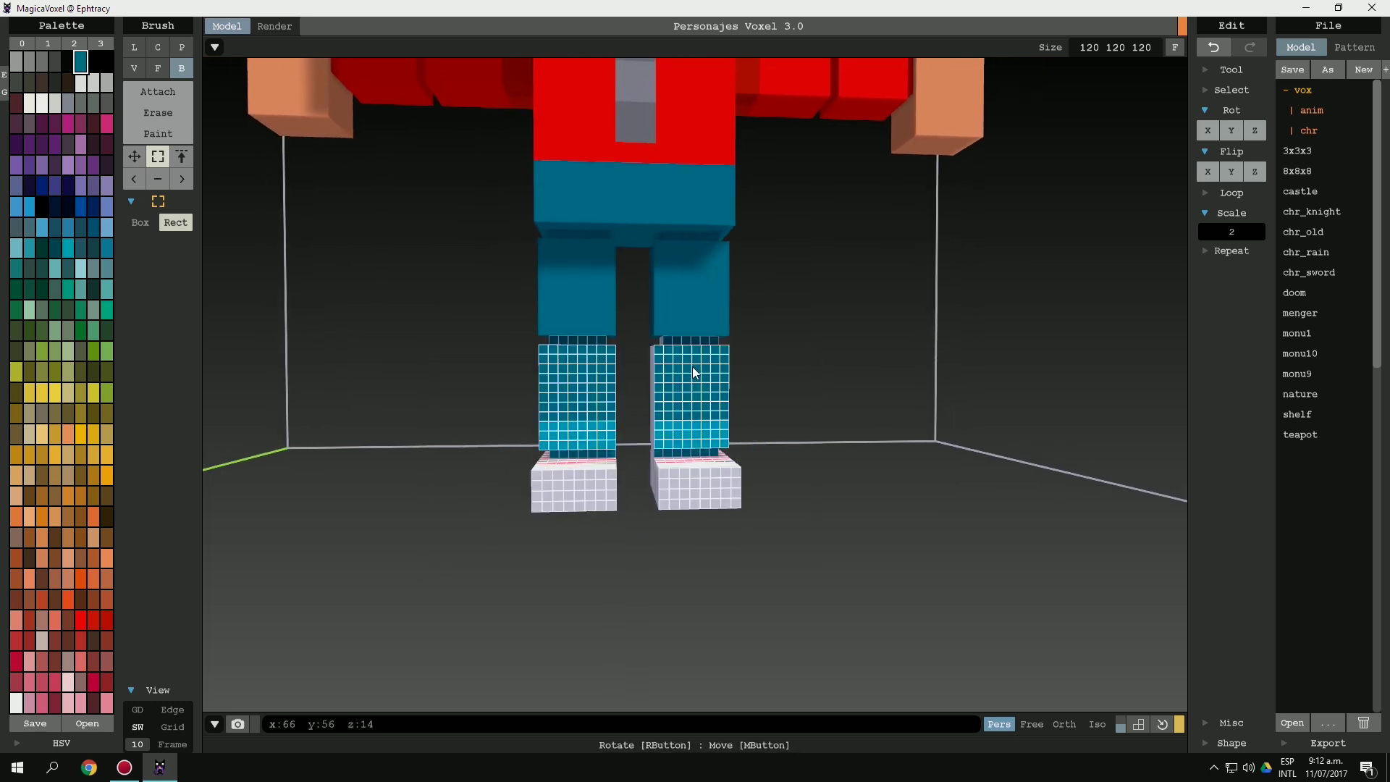
scroll(698, 333, "up", 3)
key("ctrl+d")
key("f")
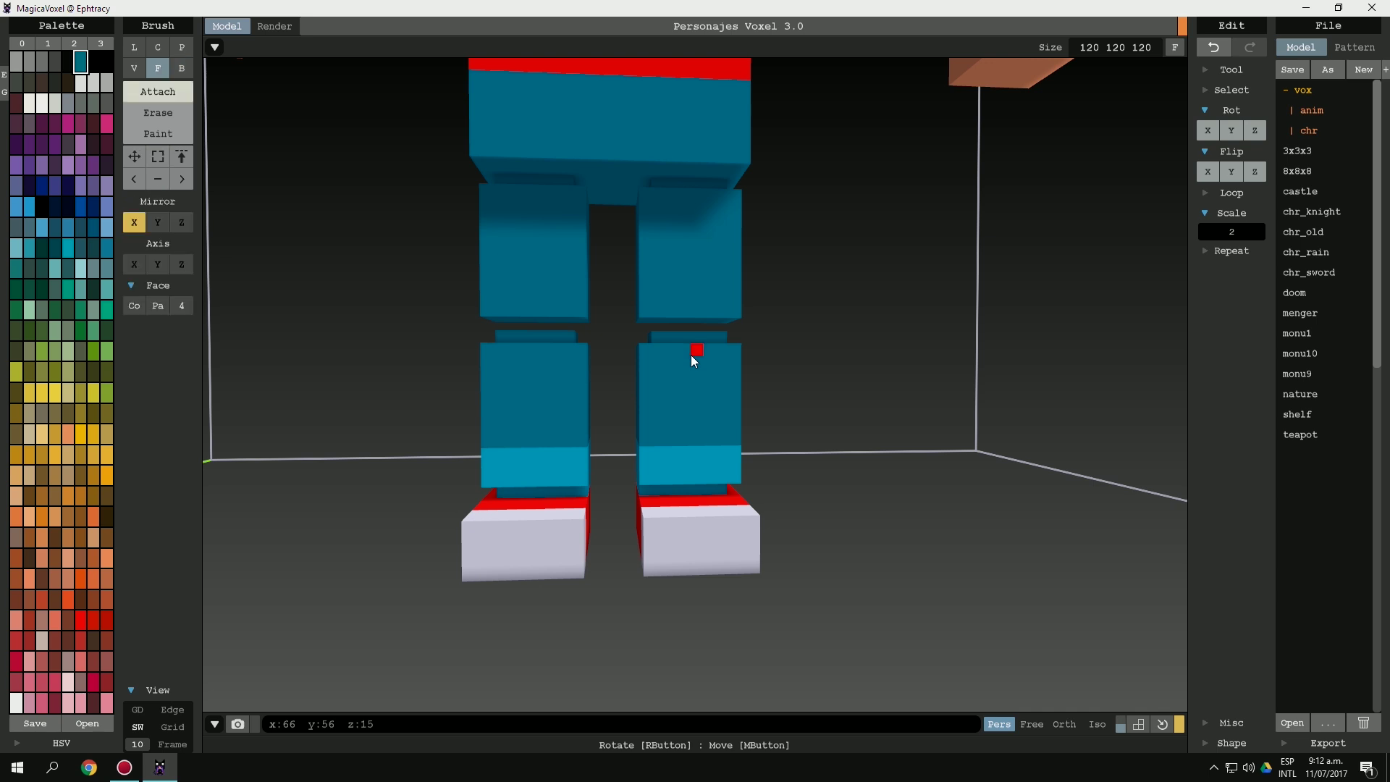
mouse_move(690, 355)
right_mouse_down()
mouse_move(671, 317)
mouse_move(690, 347)
mouse_move(646, 355)
mouse_move(677, 326)
mouse_move(679, 239)
mouse_move(788, 290)
mouse_move(652, 261)
mouse_move(783, 303)
mouse_move(846, 348)
mouse_move(772, 341)
mouse_move(805, 313)
mouse_move(848, 343)
mouse_move(585, 347)
right_mouse_up()
scroll(660, 356, "down", 2)
scroll(660, 356, "down", 2)
scroll(683, 248, "down", 3)
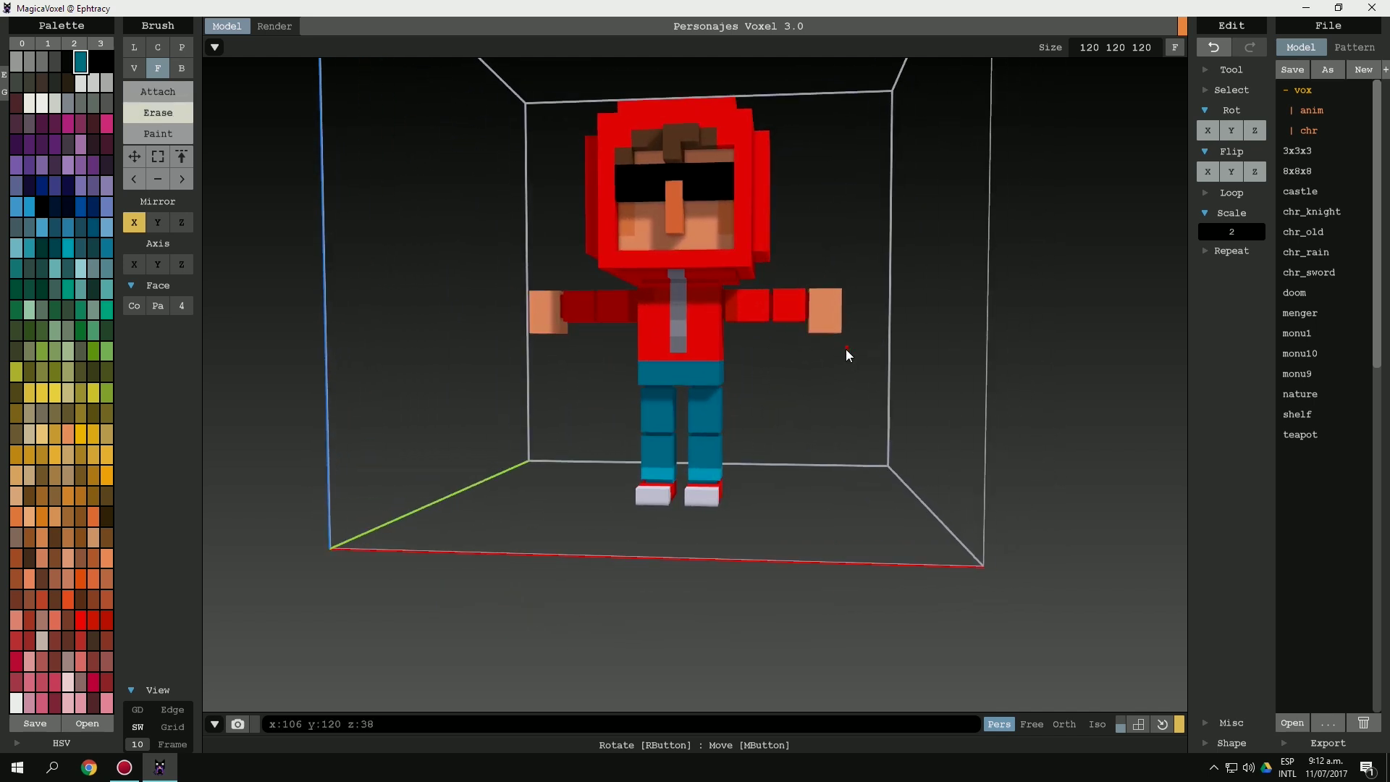
scroll(842, 344, "up", 2)
scroll(685, 290, "up", 3)
Paint a small strip beside the collar red with the box Paint brush.
scroll(685, 343, "up", 3)
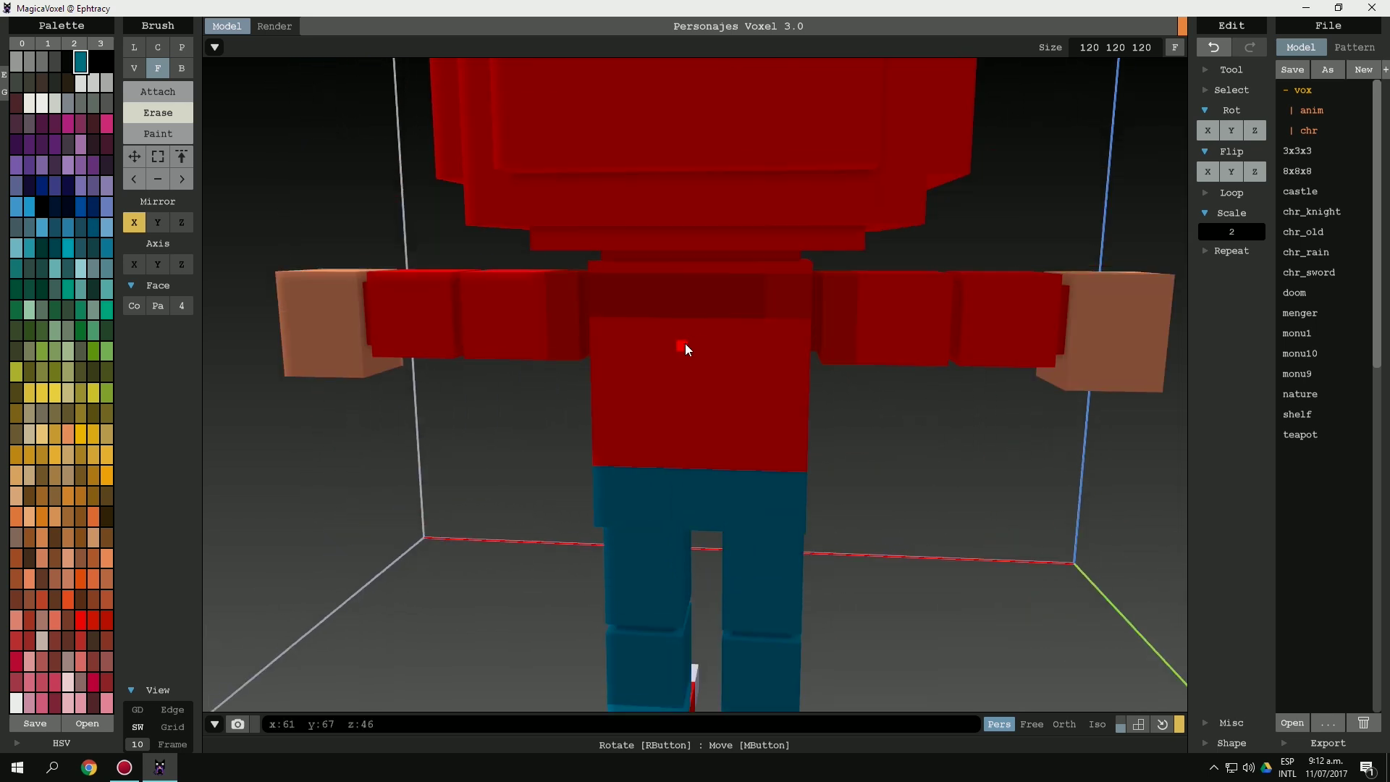
left_click(685, 297, "alt")
key("b")
key("g")
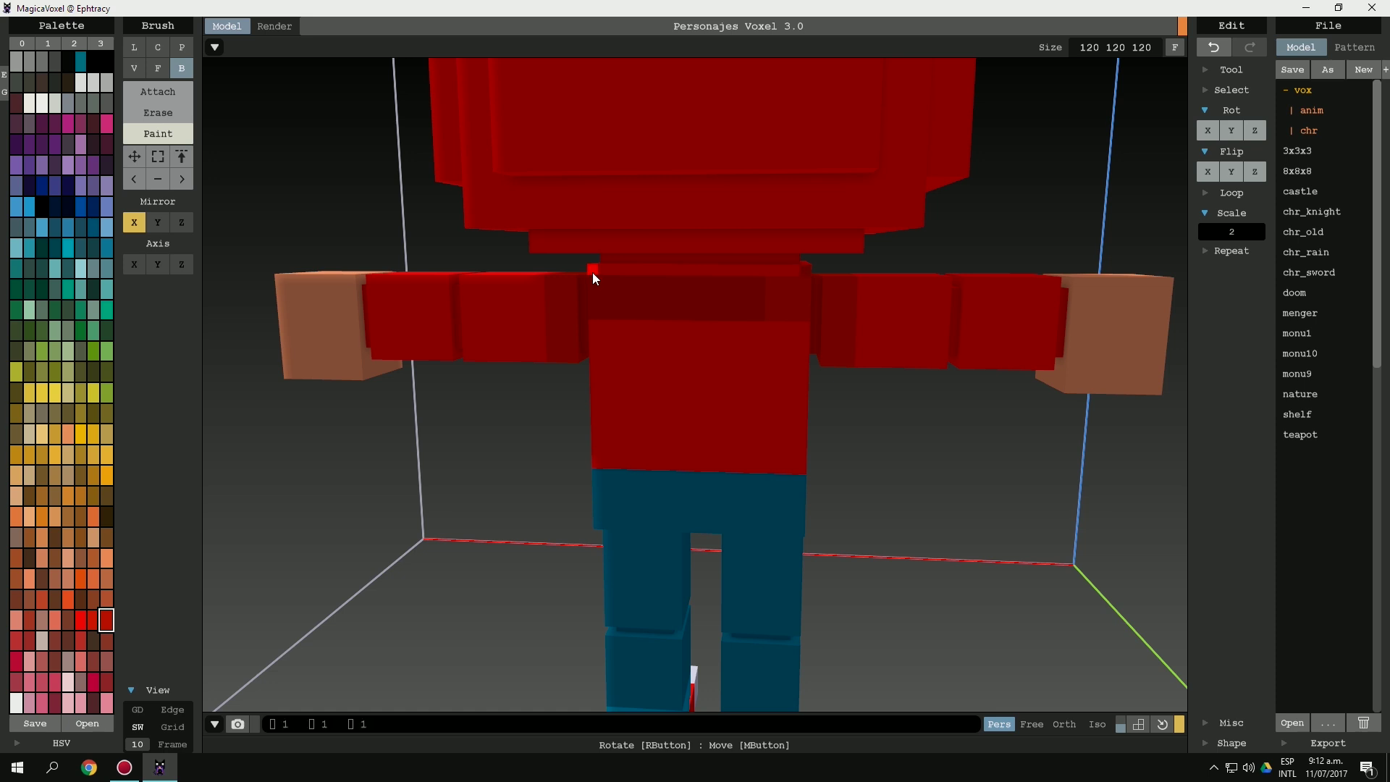
mouse_move(755, 272)
right_mouse_down()
mouse_move(735, 284)
mouse_move(795, 278)
right_mouse_up()
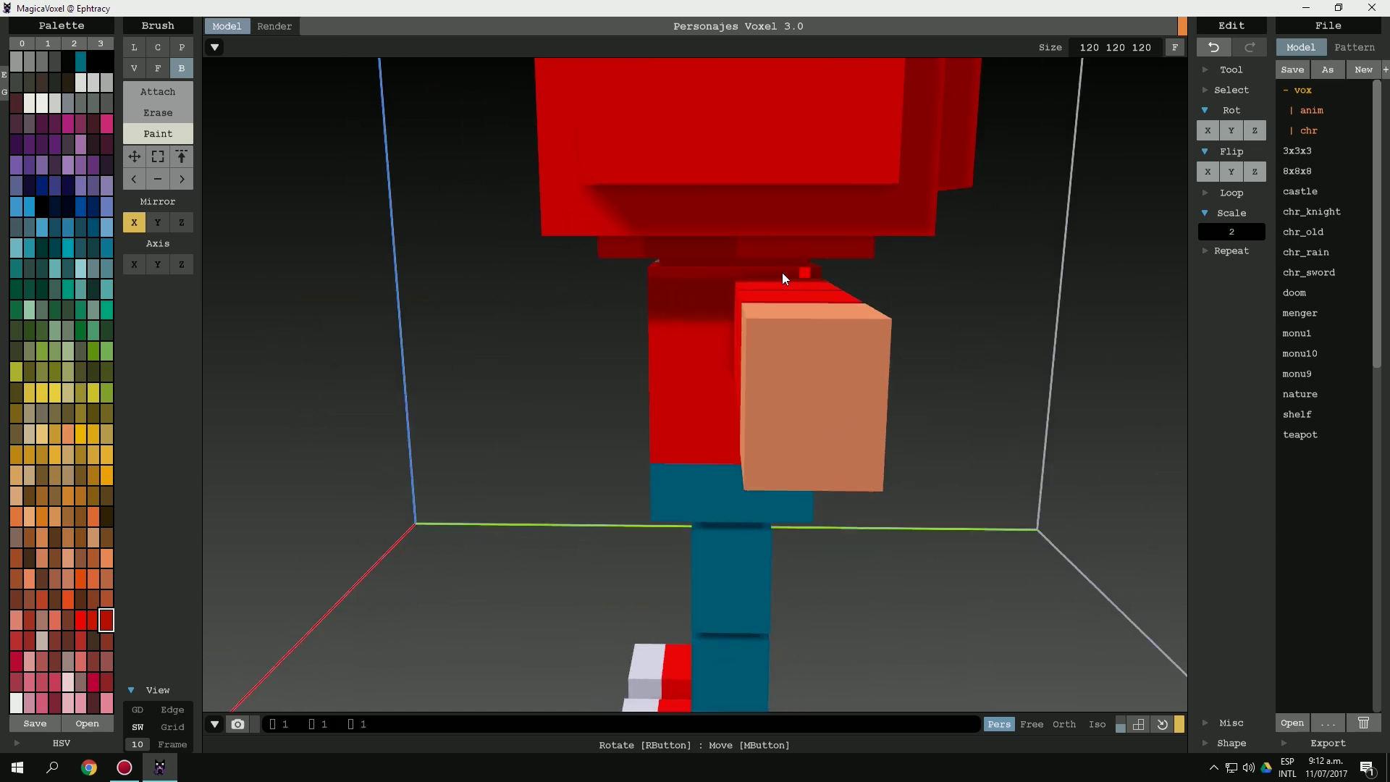
right_click_drag(655, 274, 741, 271)
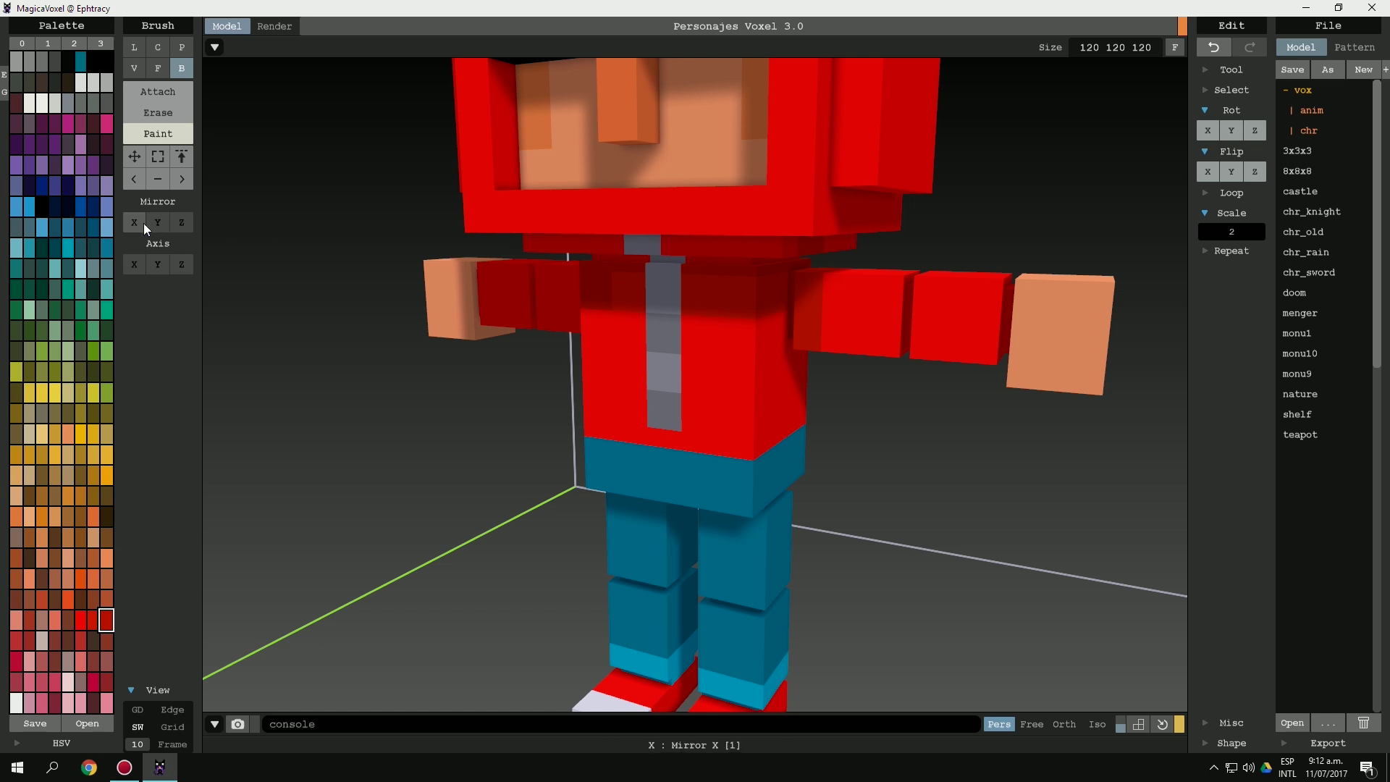
left_click_drag(700, 280, 715, 289)
right_click_drag(712, 292, 697, 298)
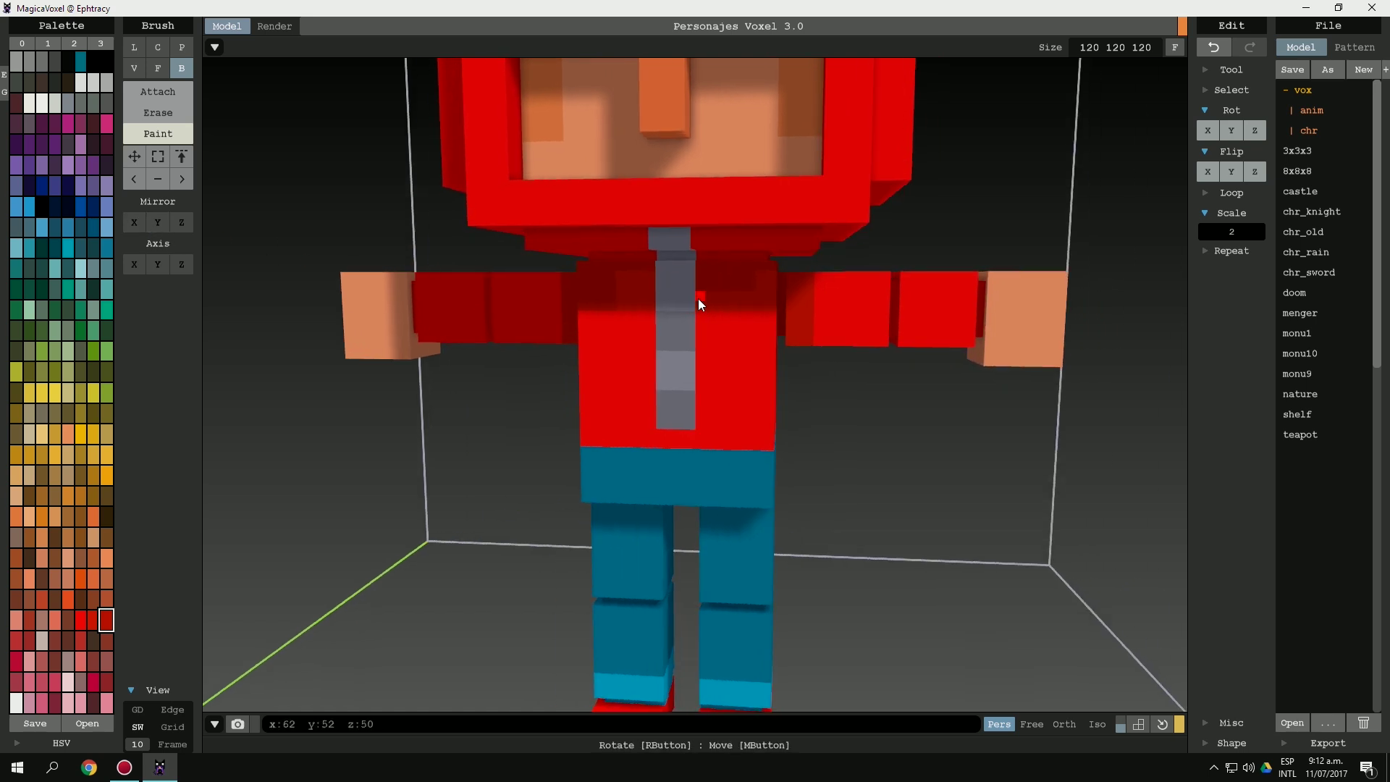
Pick a brighter red and view the torso from the side.
left_click(622, 306, "alt")
scroll(582, 293, "down", 5)
right_click_drag(762, 359, 863, 356)
scroll(730, 315, "up", 3)
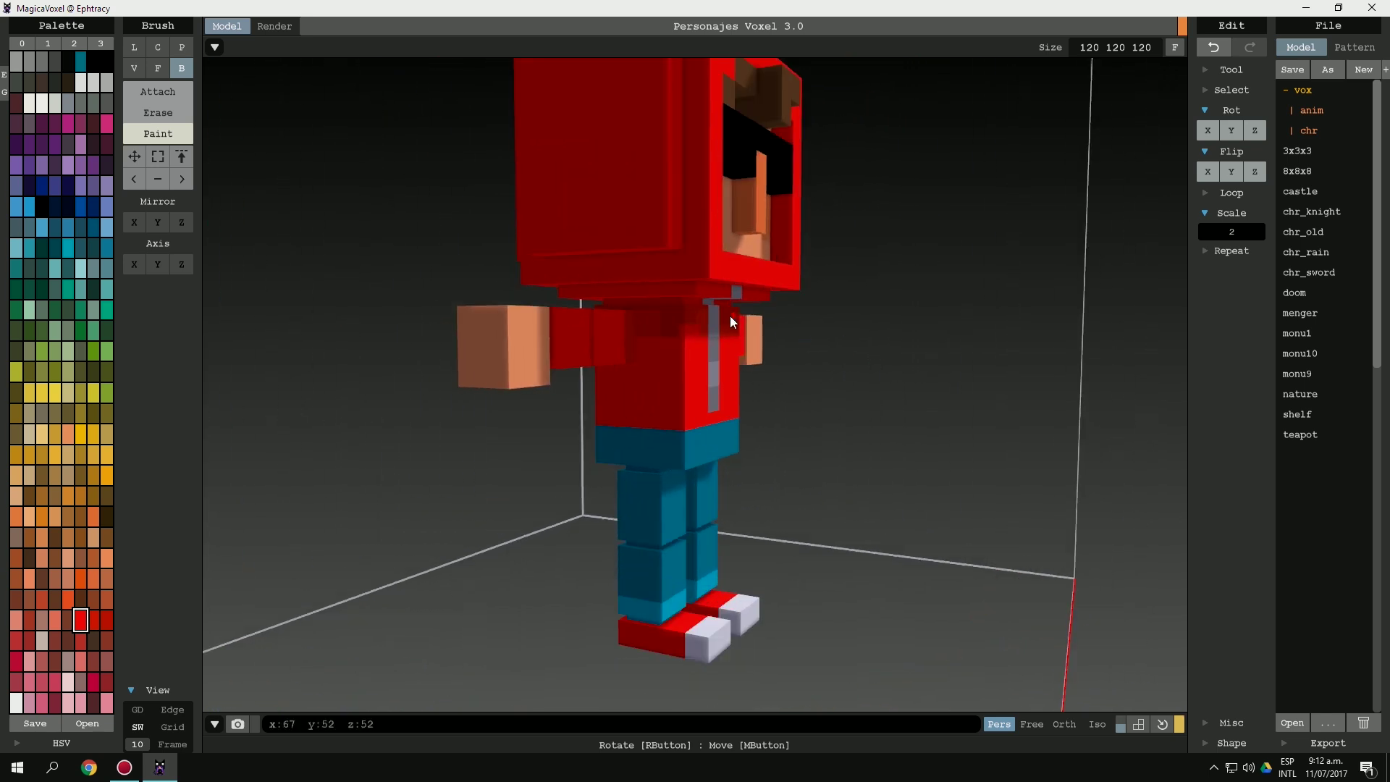
scroll(609, 295, "up", 3)
mouse_move(666, 307)
right_mouse_down()
mouse_move(605, 292)
mouse_move(562, 320)
right_mouse_up()
scroll(713, 350, "down", 3)
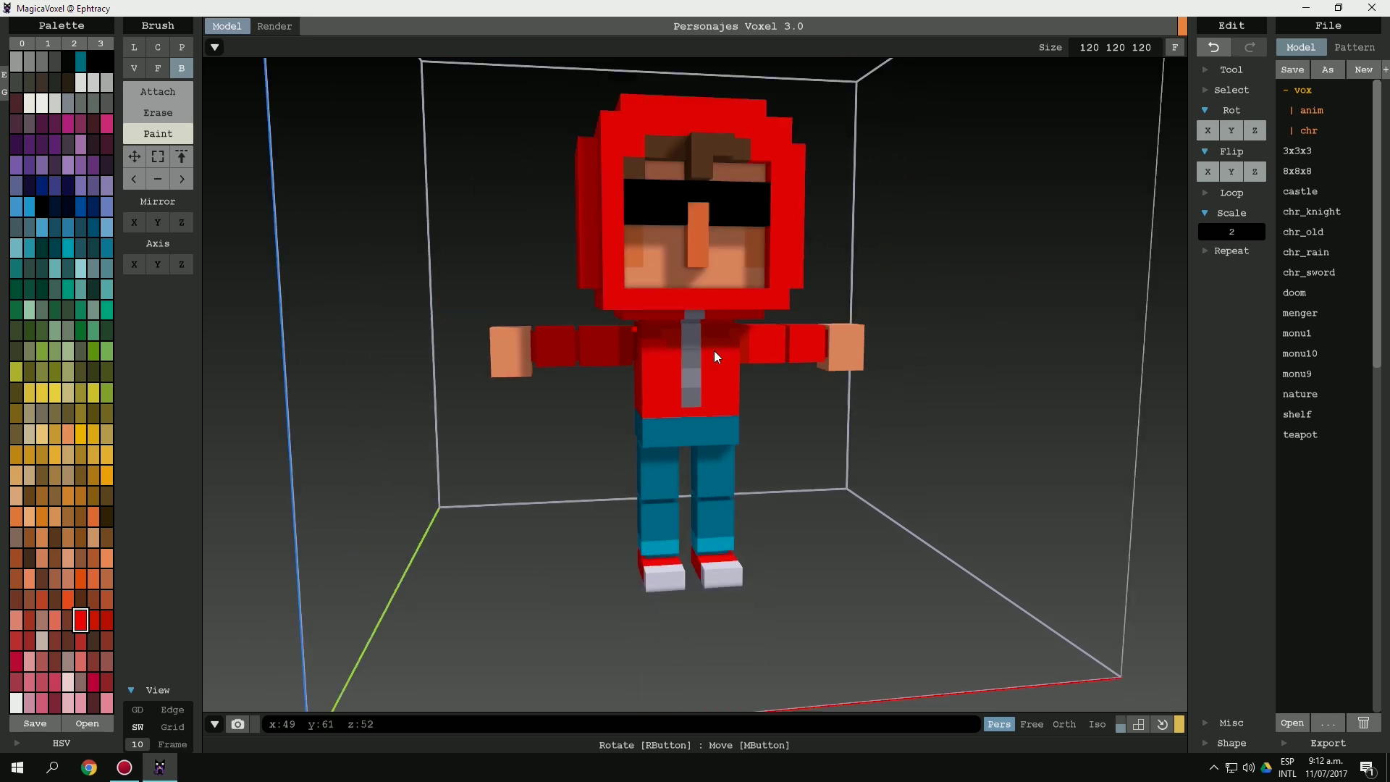
scroll(651, 340, "up", 2)
scroll(602, 324, "up", 3)
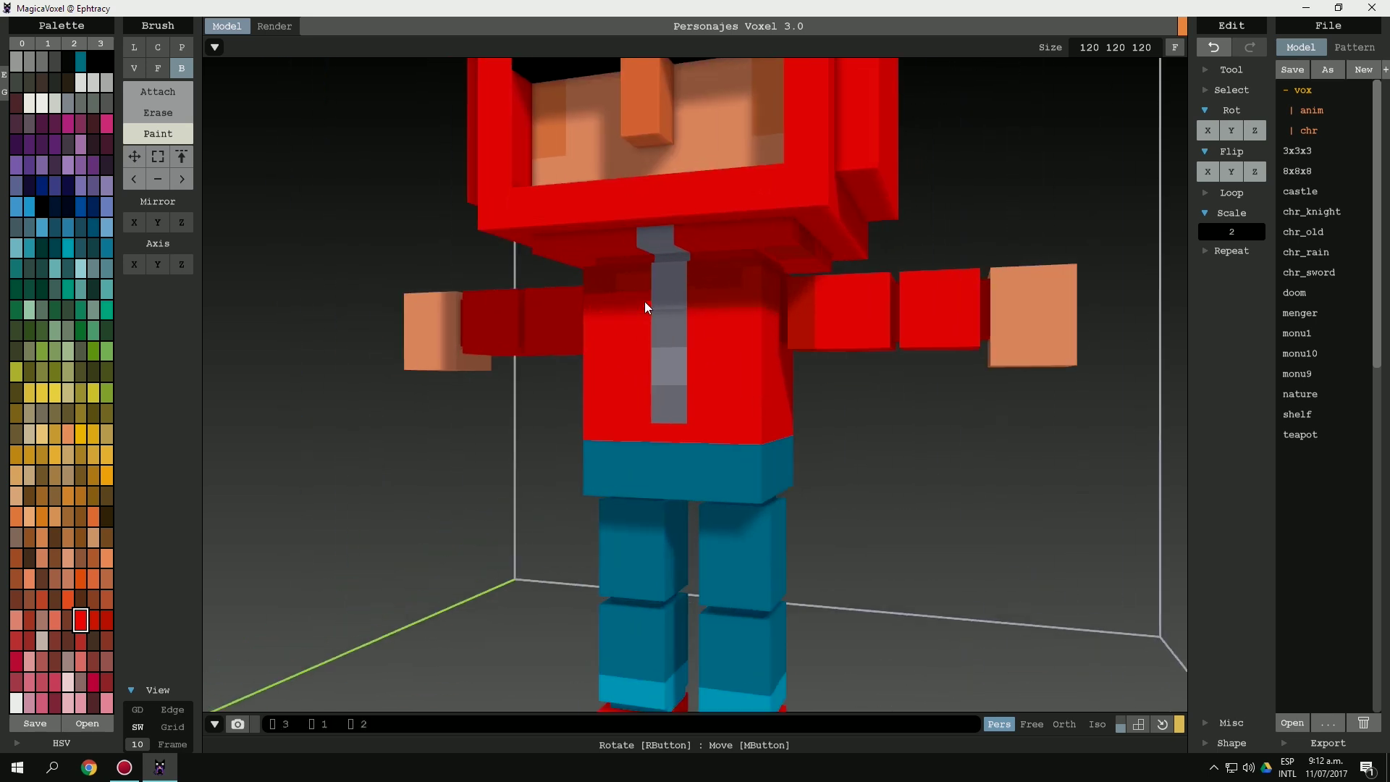
scroll(688, 318, "down", 3)
Orbit around to the character's back and return to a full front view.
right_click_drag(699, 324, 674, 298)
scroll(680, 314, "up", 3)
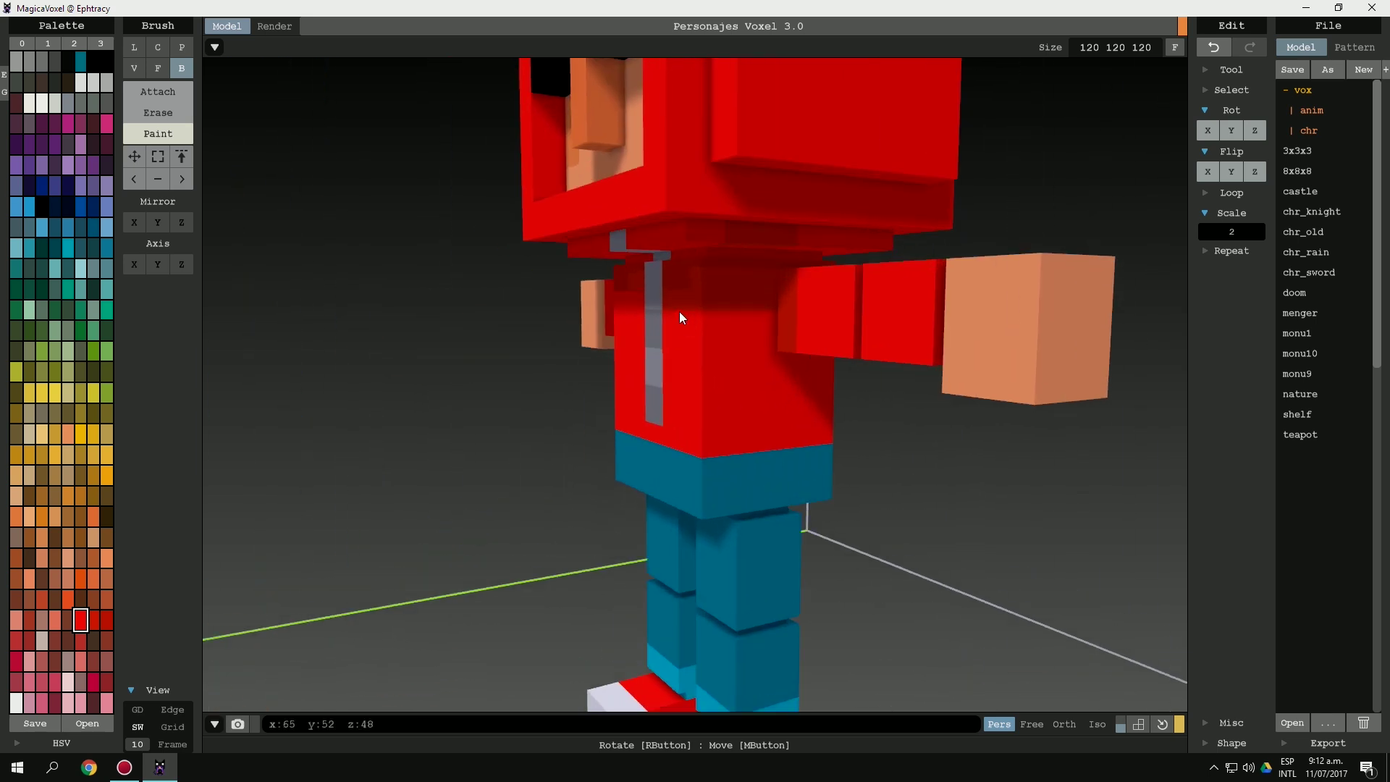
right_click_drag(785, 310, 578, 311)
scroll(618, 300, "up", 2)
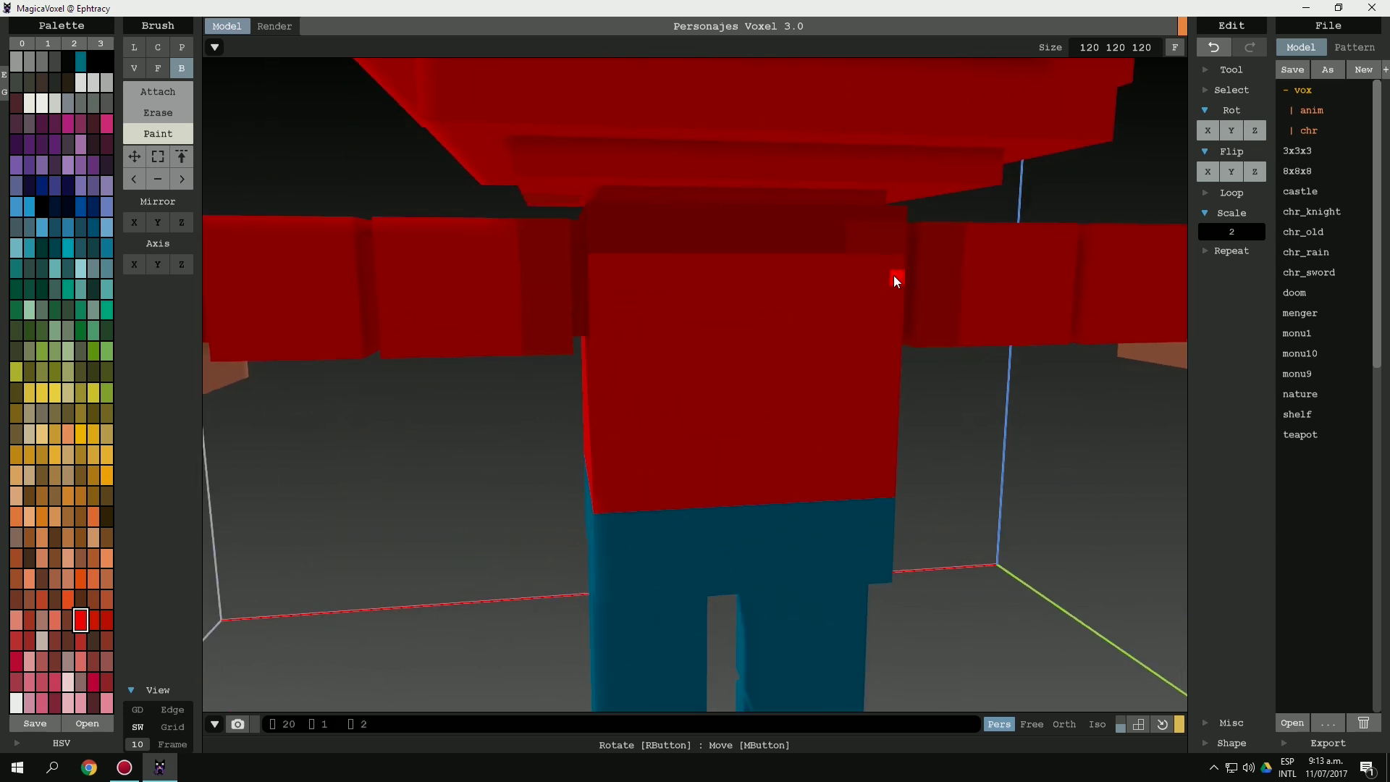
right_click_drag(893, 275, 772, 280)
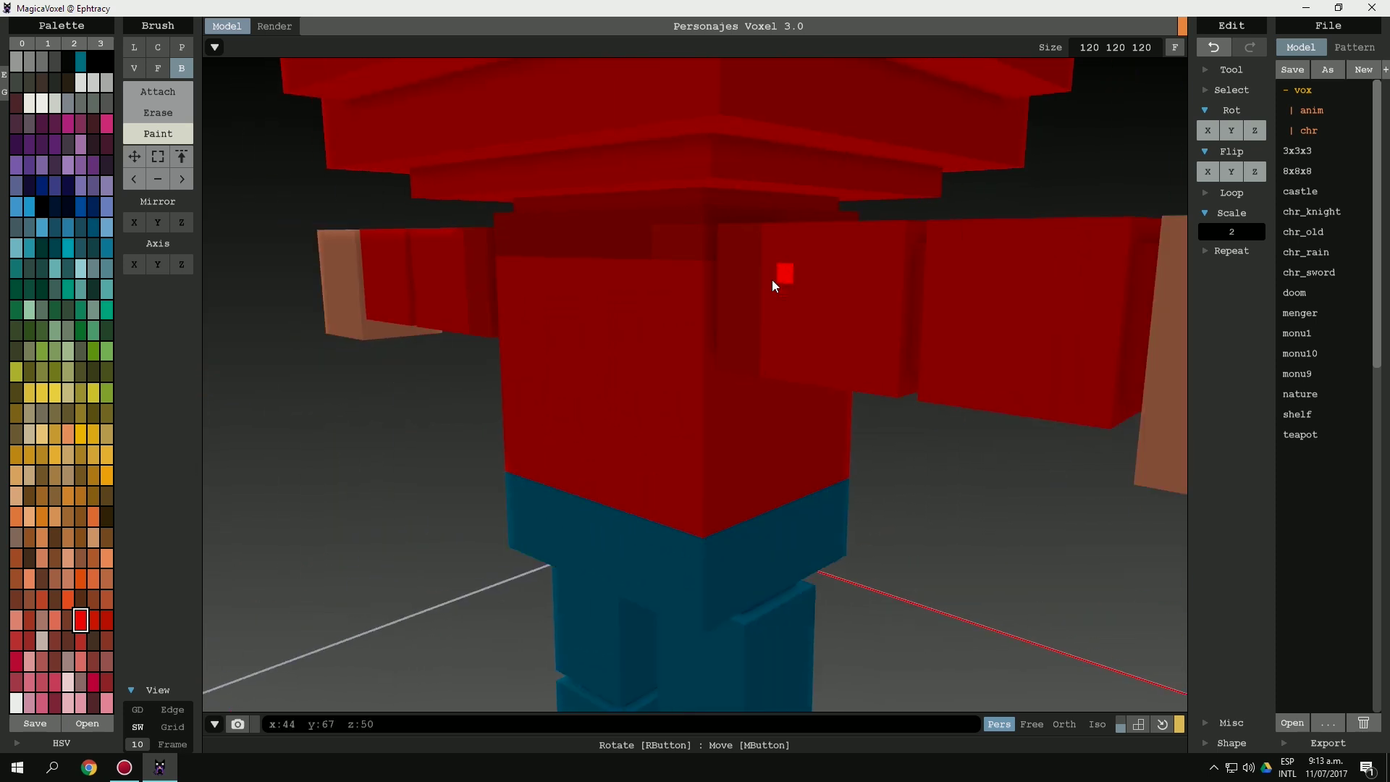
scroll(773, 282, "down", 2)
scroll(773, 282, "down", 3)
mouse_move(803, 343)
right_mouse_down()
mouse_move(639, 365)
mouse_move(742, 367)
right_mouse_up()
scroll(639, 365, "down", 3)
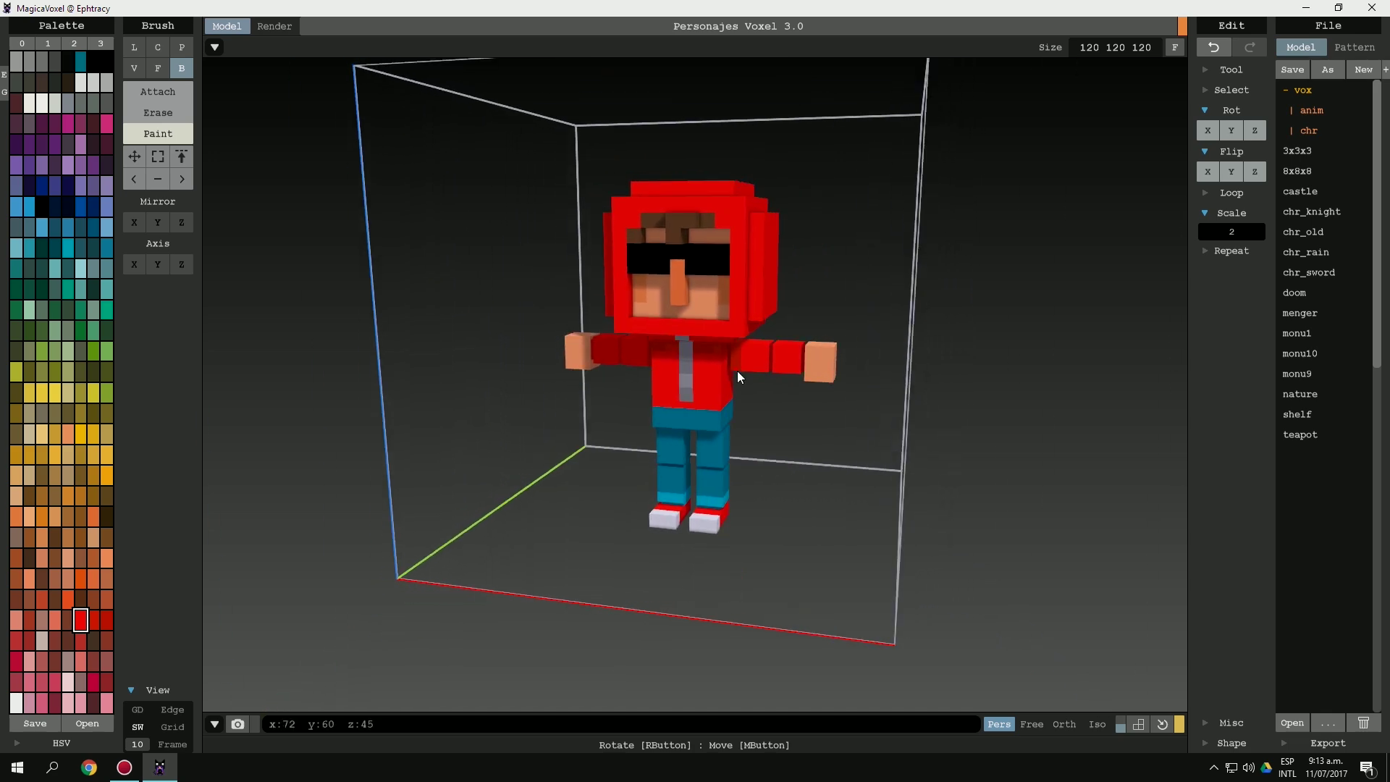
Save the model as Voxel Character in the desktop folder.
key("ctrl+s")
left_click_drag(114, 209, 114, 134)
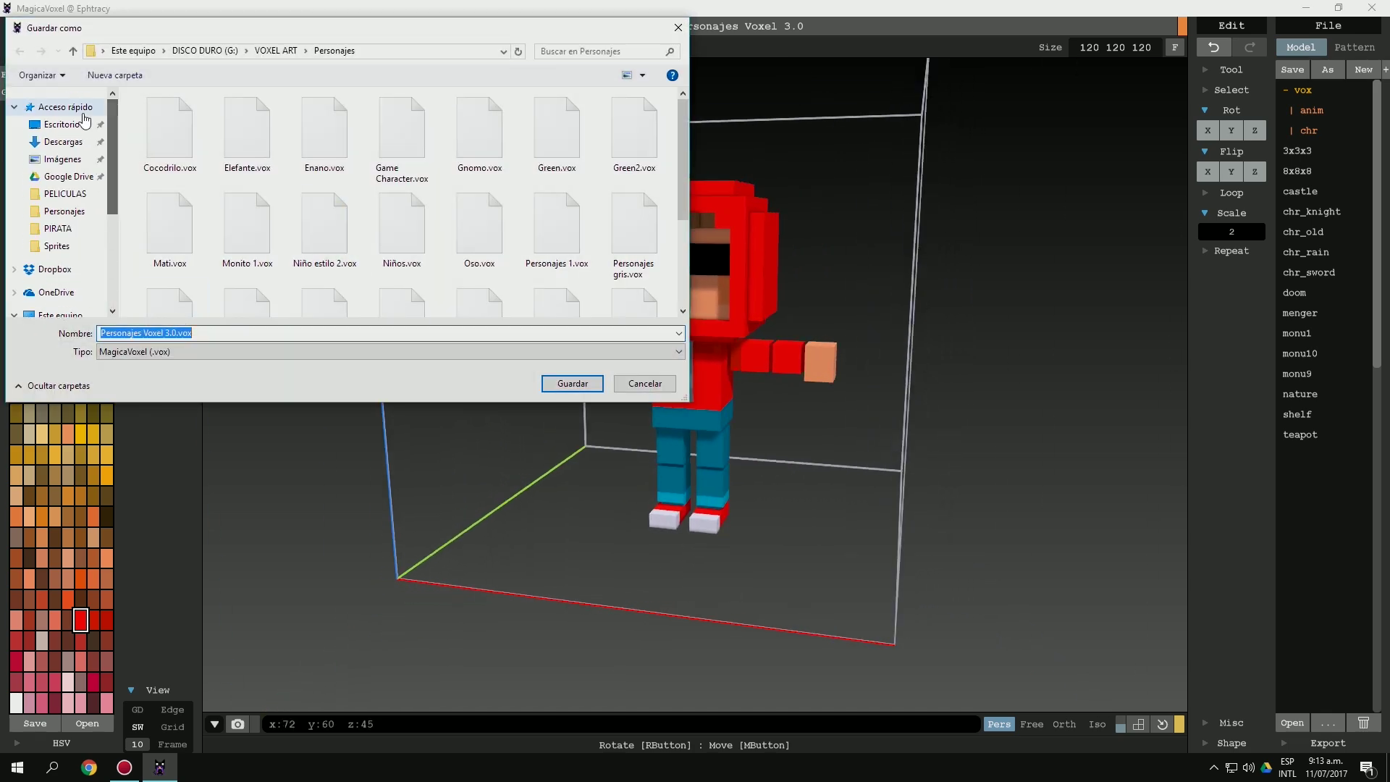
left_click(62, 123)
type("Vo")
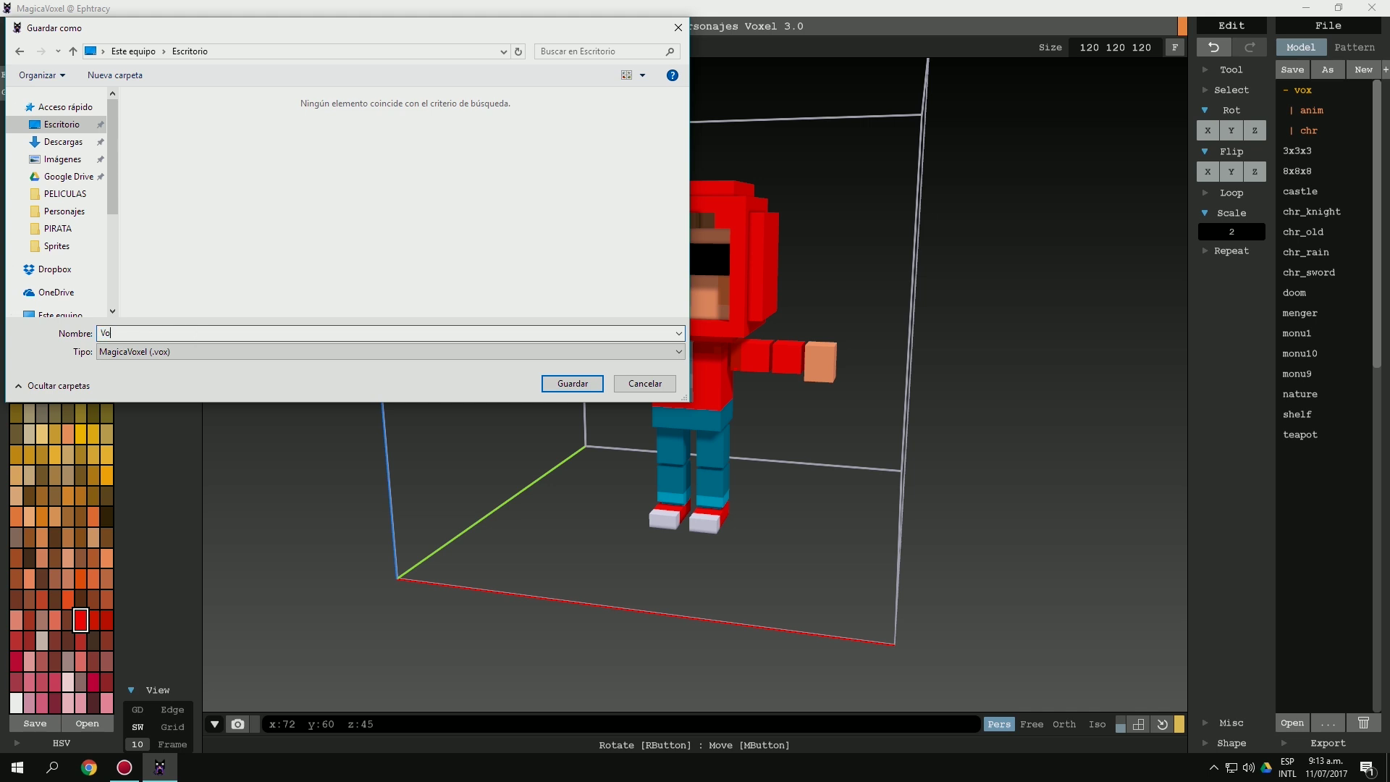
type("xel Character")
key("Return")
Fit the volume to 80×40×97, export Voxel Character.obj to the desktop, and quit without saving.
key("ctrl+a")
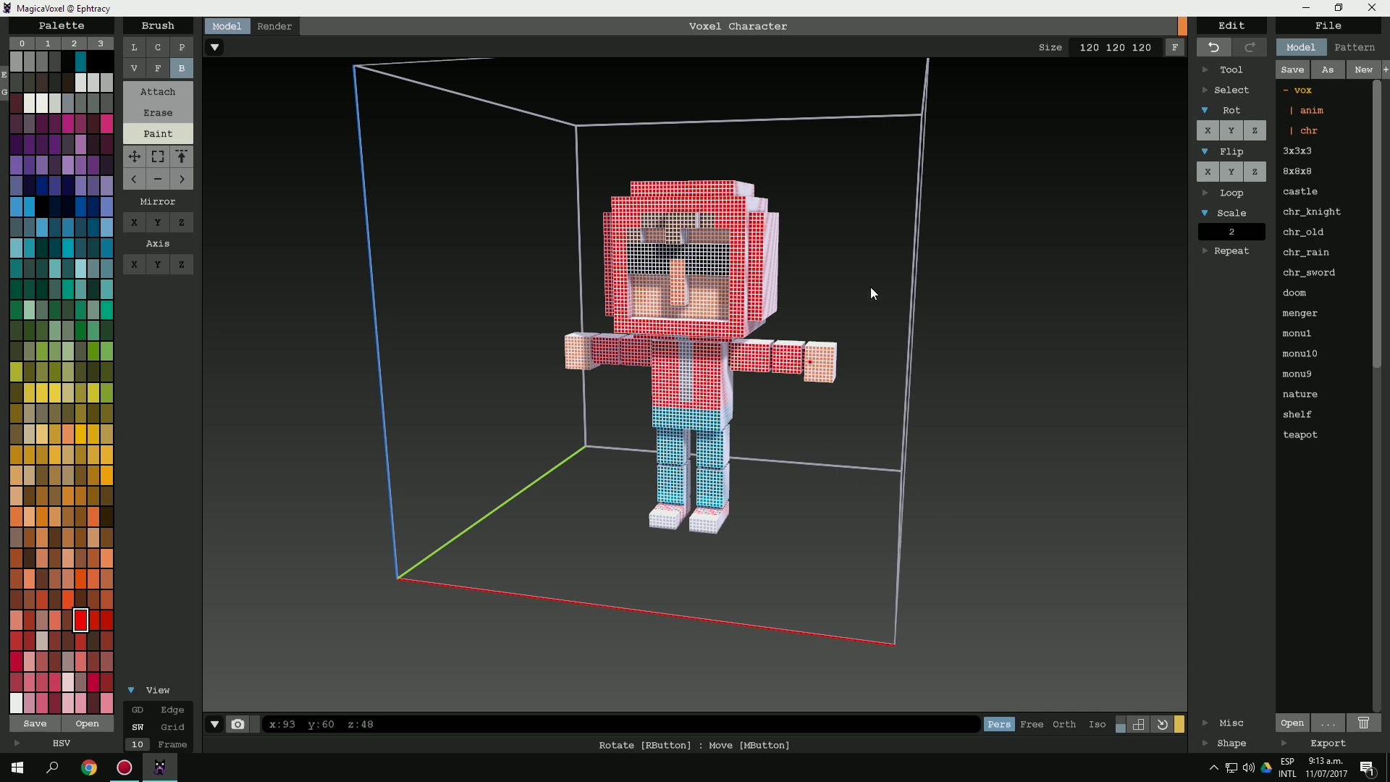
left_click(1173, 47)
left_click(1321, 743)
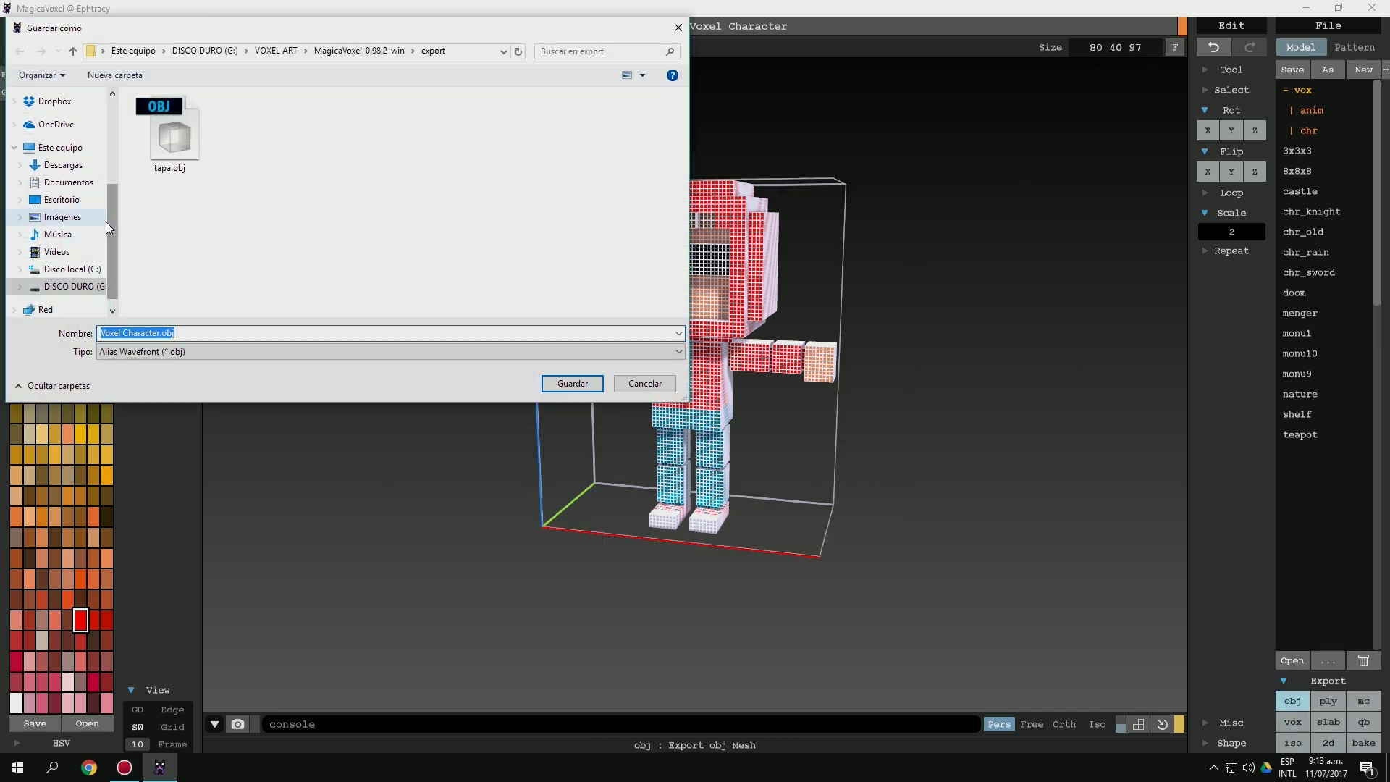
left_click_drag(108, 227, 115, 106)
left_click(70, 127)
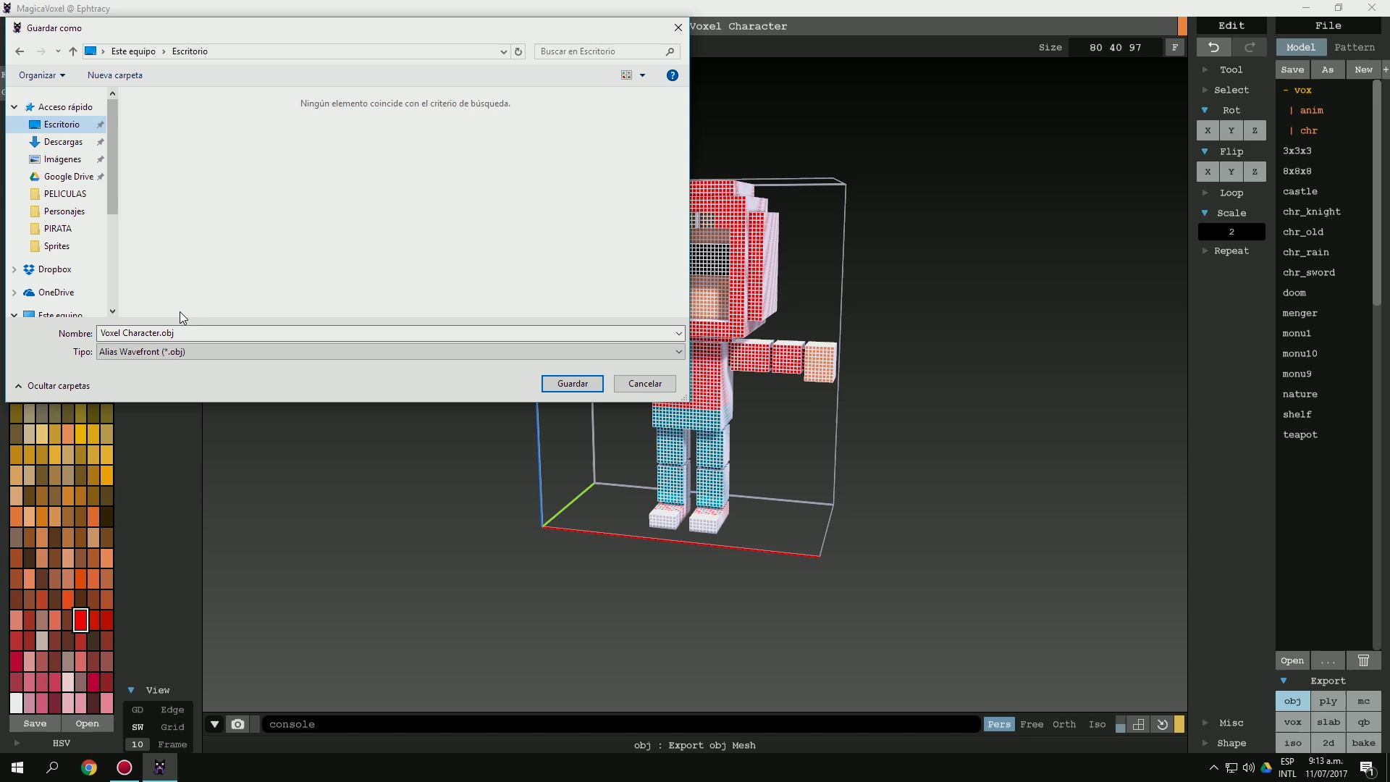
left_click(544, 390)
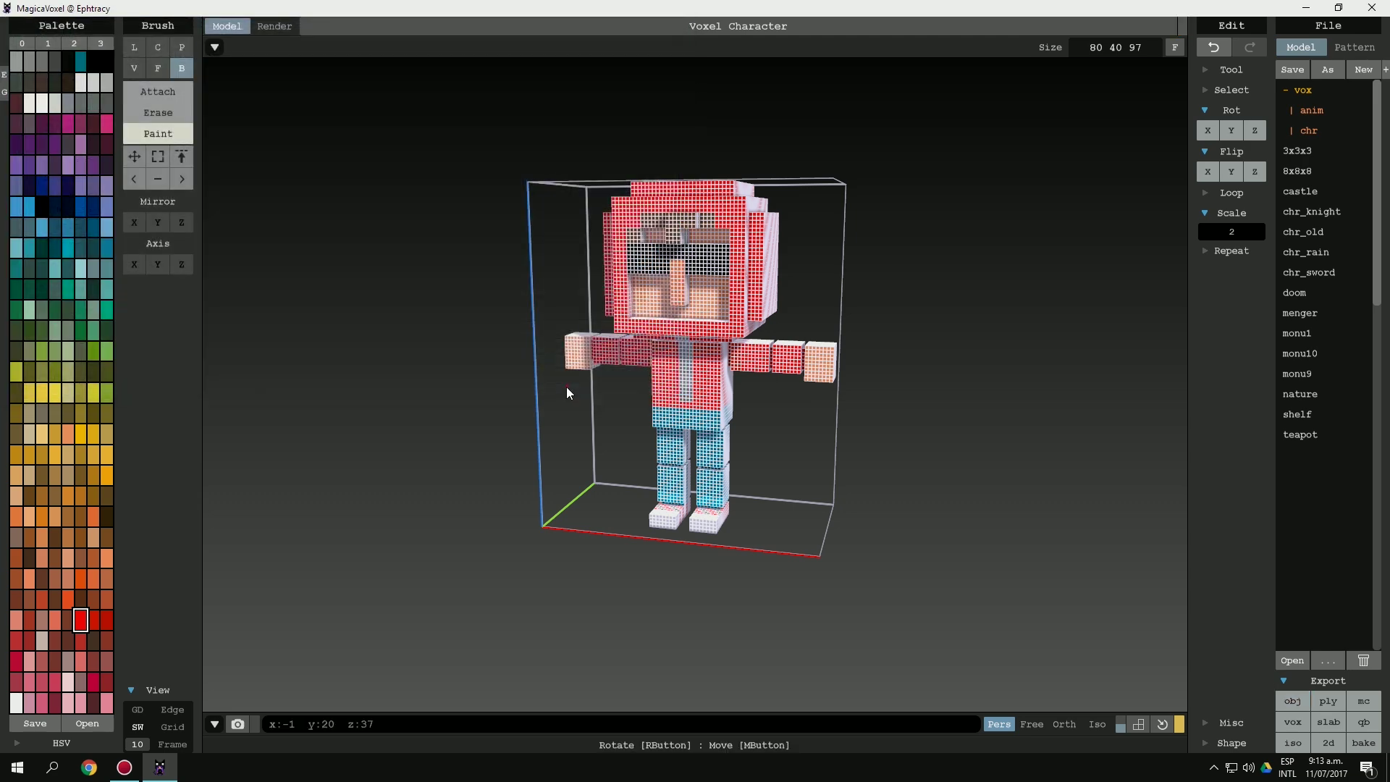
left_click(1372, 7)
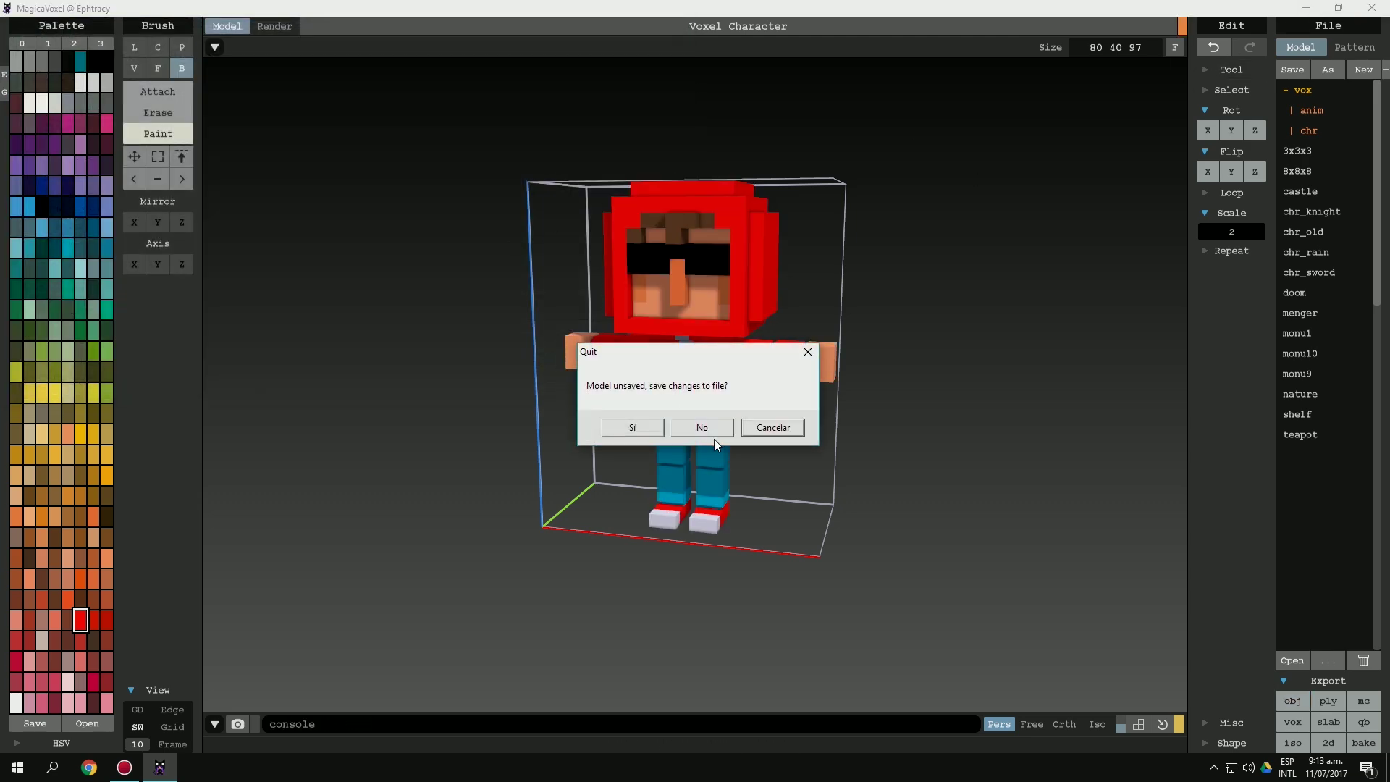
left_click(710, 431)
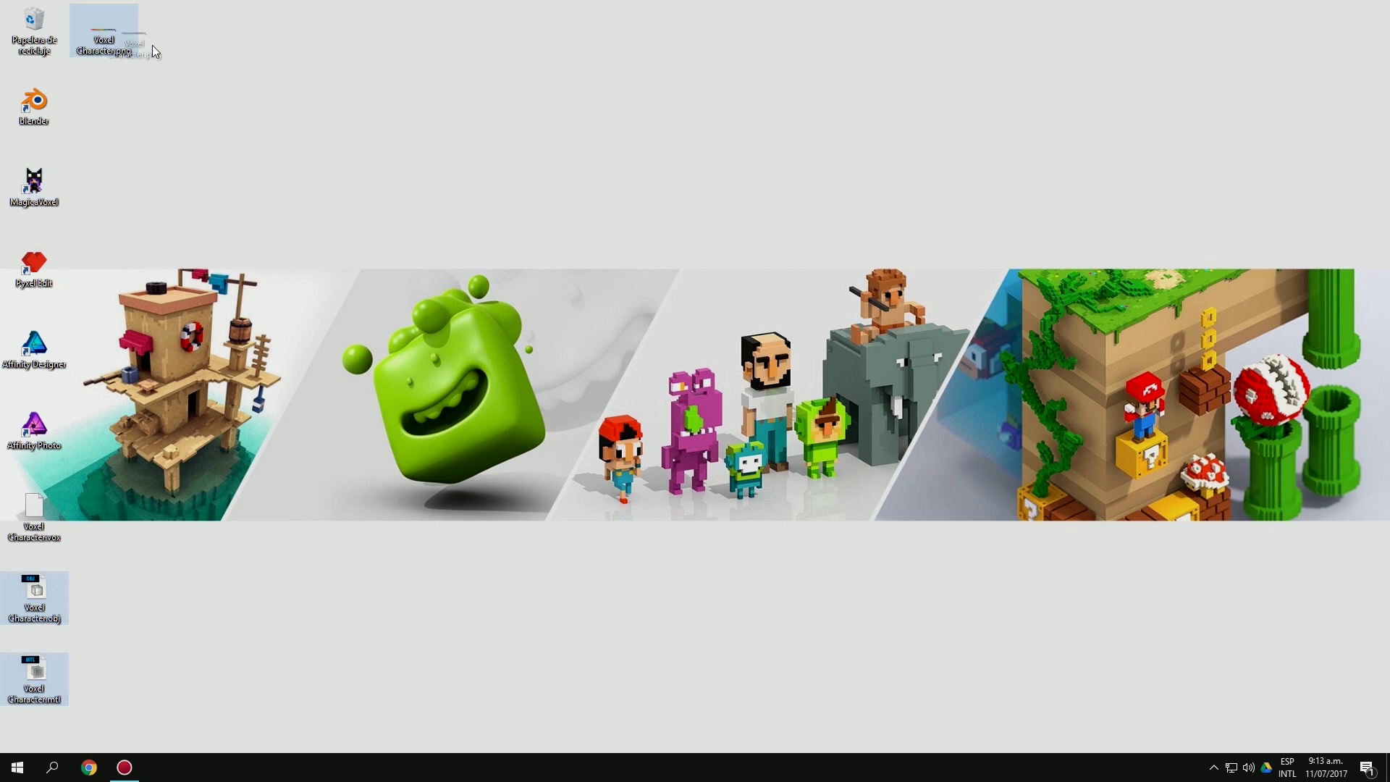
Zip the exported png, obj and mtl files into Voxel Character.zip and deselect them.
left_click_drag(154, 50, 408, 81)
right_click(377, 601)
mouse_move(217, 341)
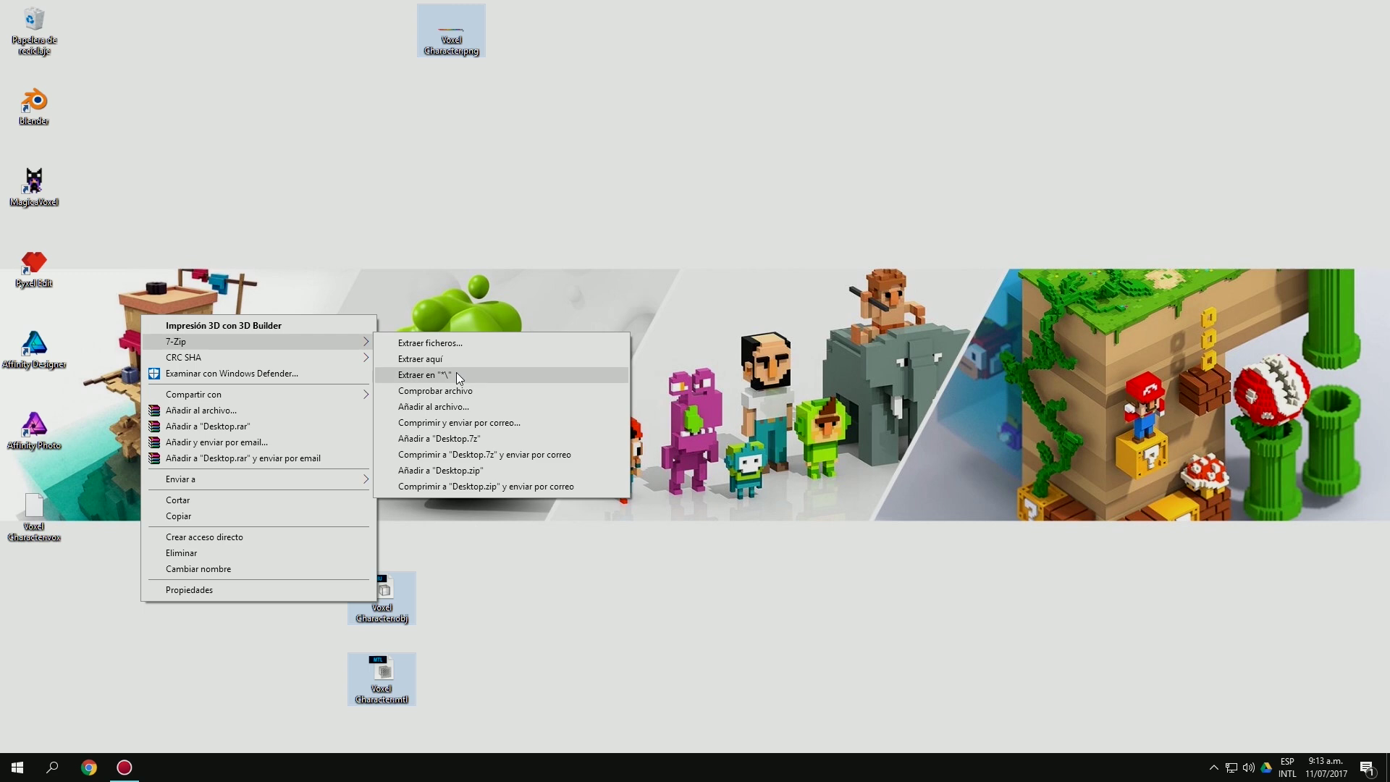
left_click(458, 472)
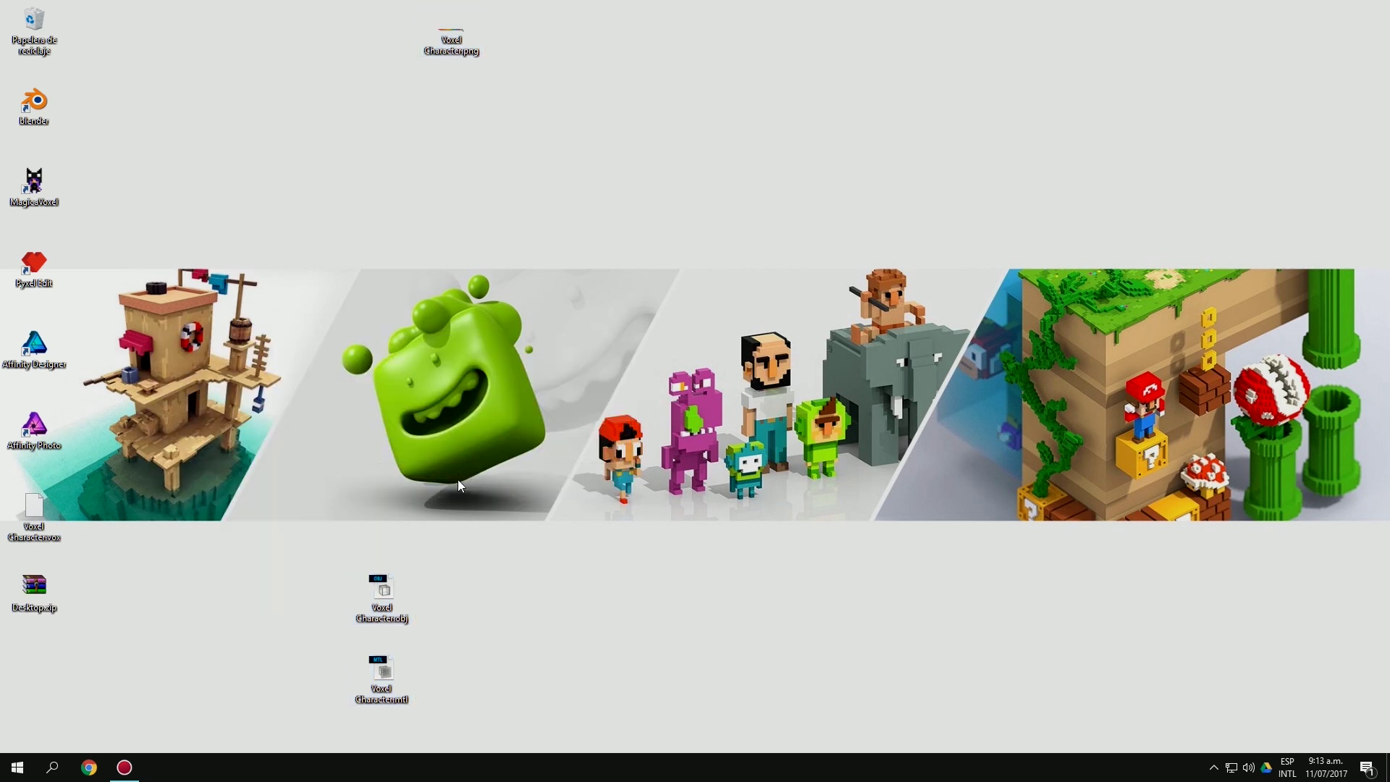
key("F2")
type("Voxel Cha")
type("racter.zip")
key("Return")
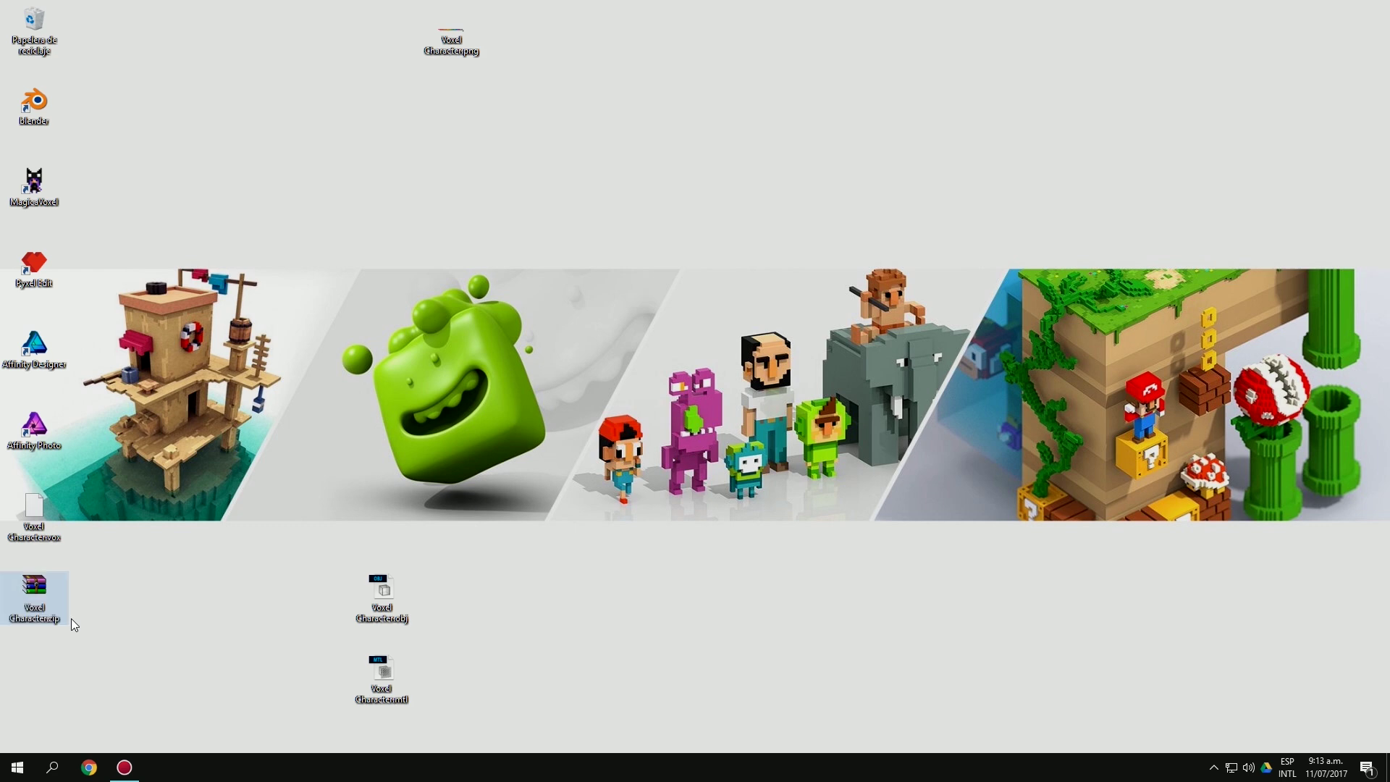
left_click_drag(366, 596, 213, 656)
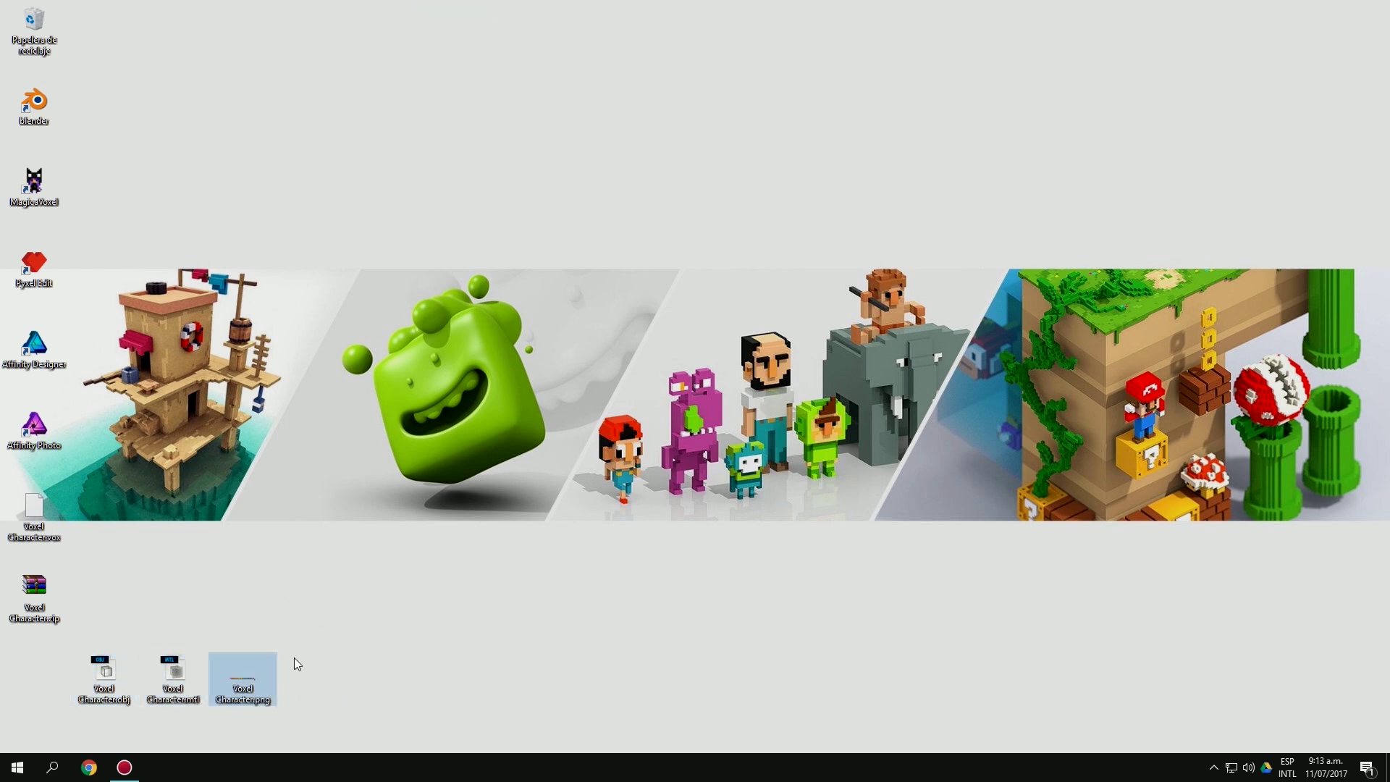
left_click(181, 600)
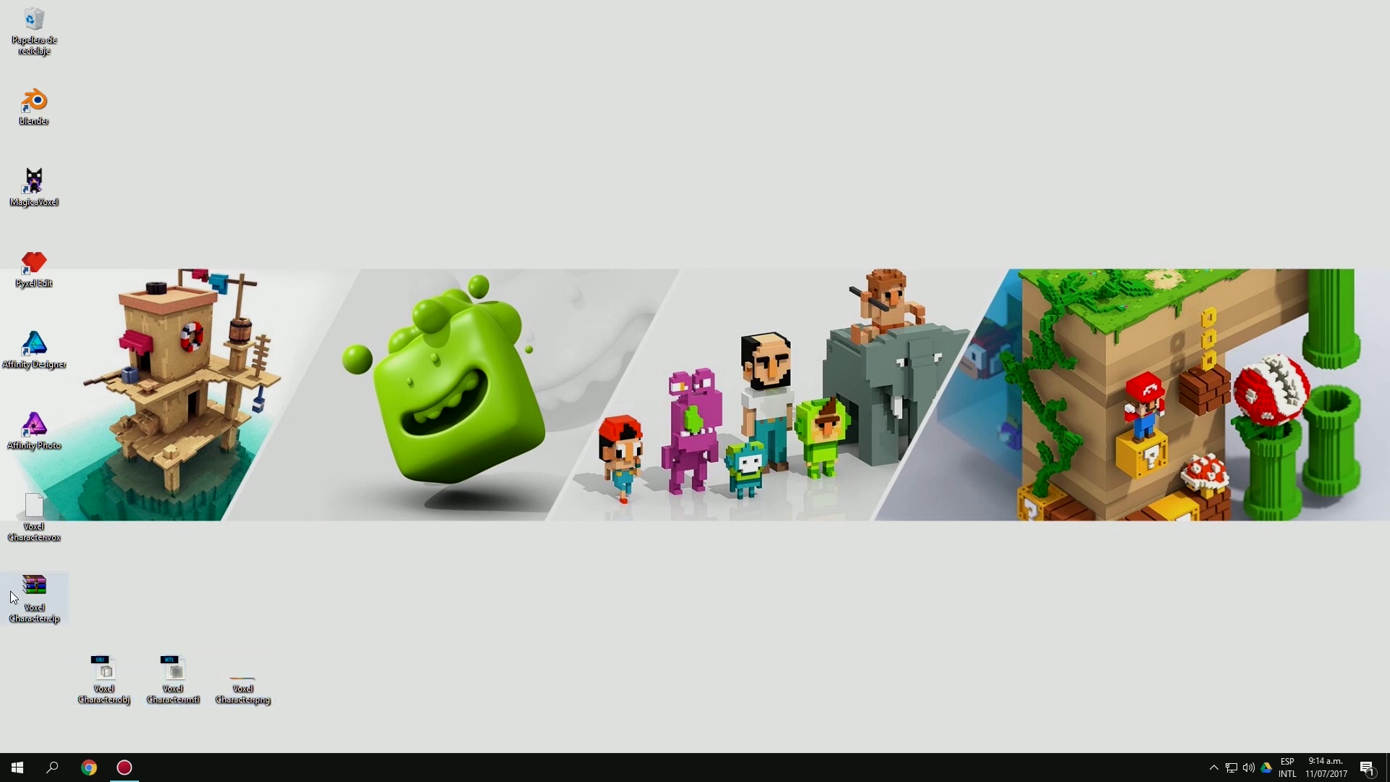
Search the web for 'mixamo' and open the Mixamo website, dismissing the translation notice.
left_click(83, 770)
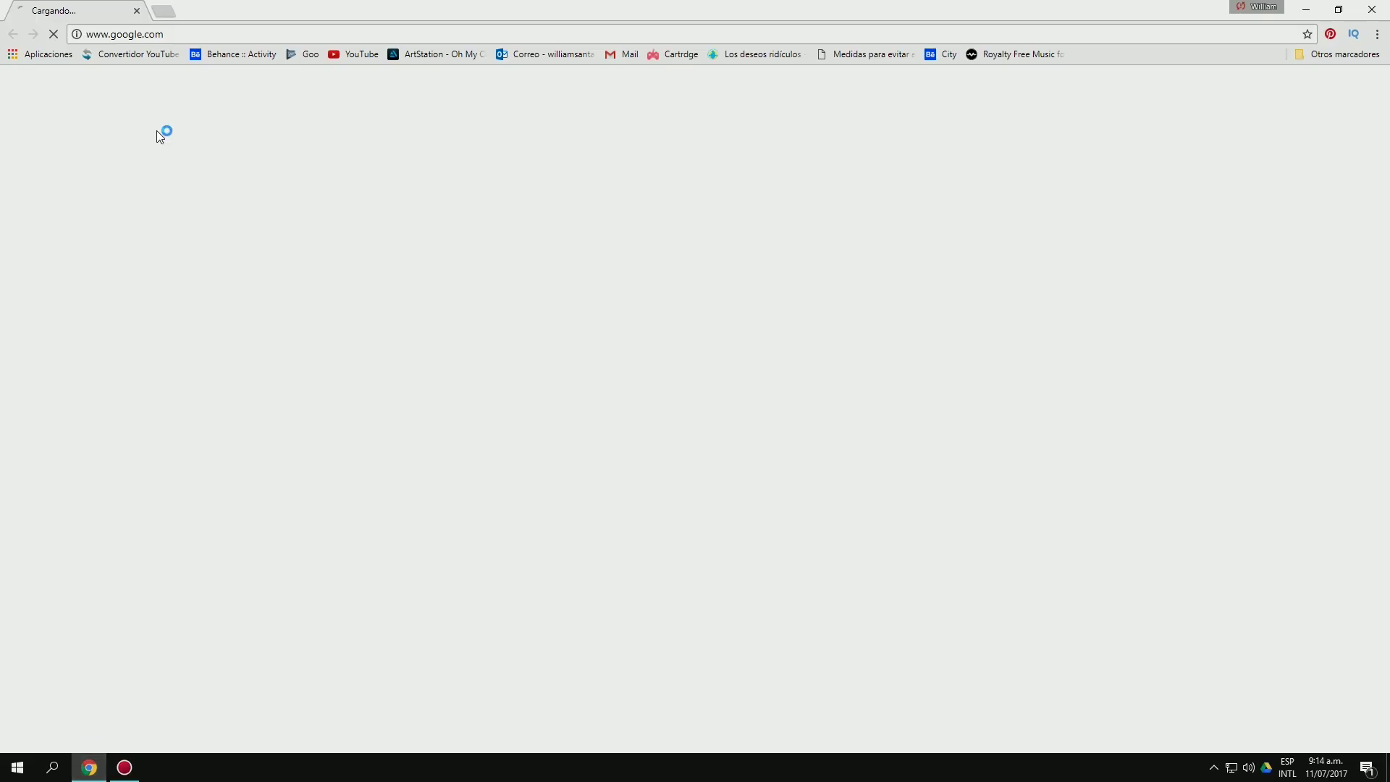
left_click(208, 28)
type("mi")
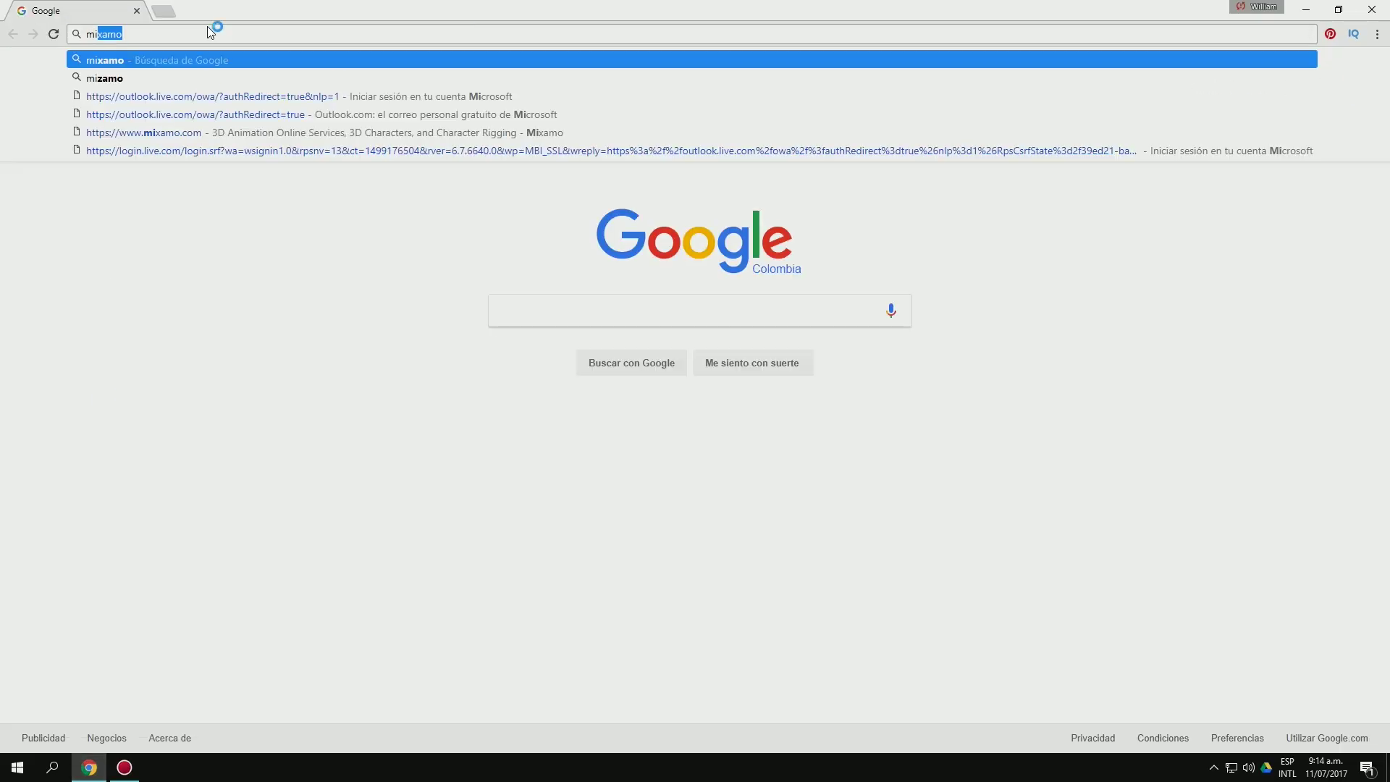
type("x")
key("Return")
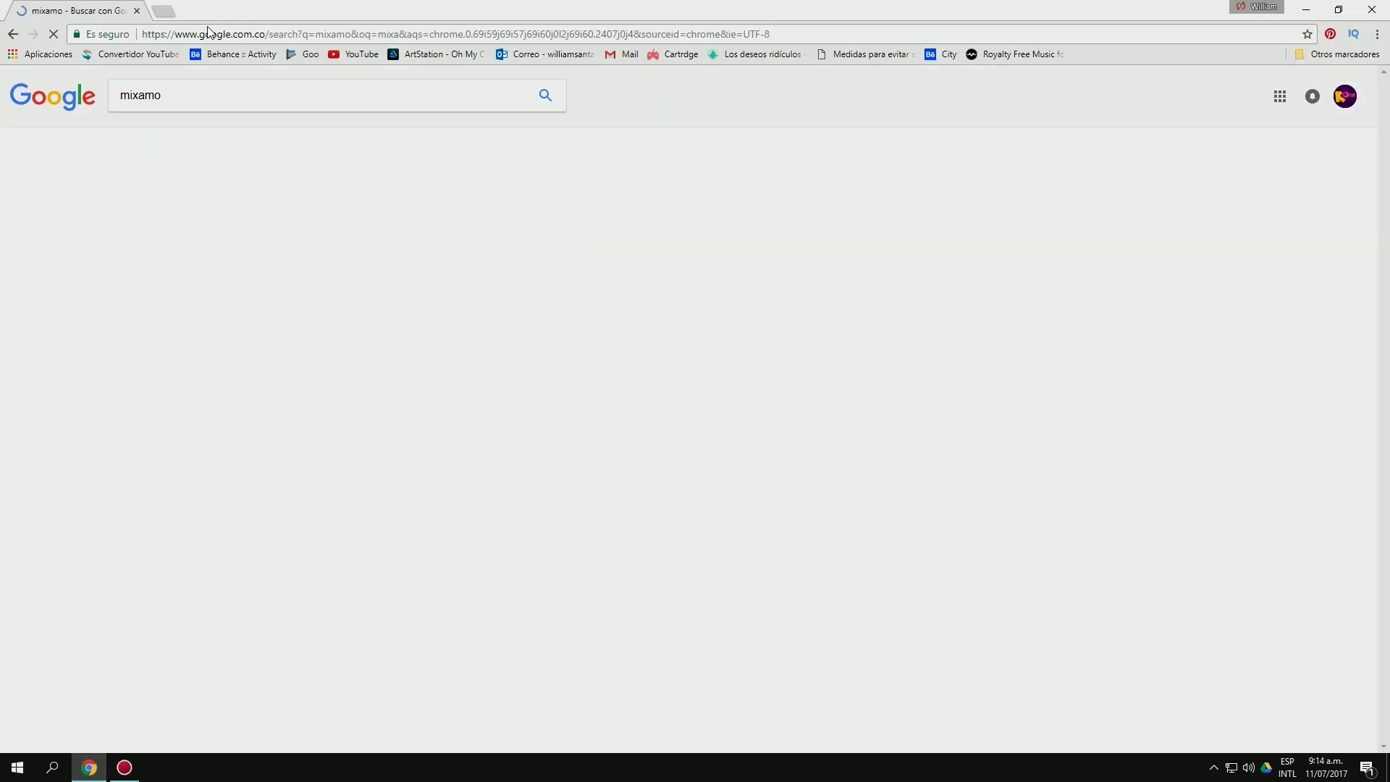
left_click(187, 207)
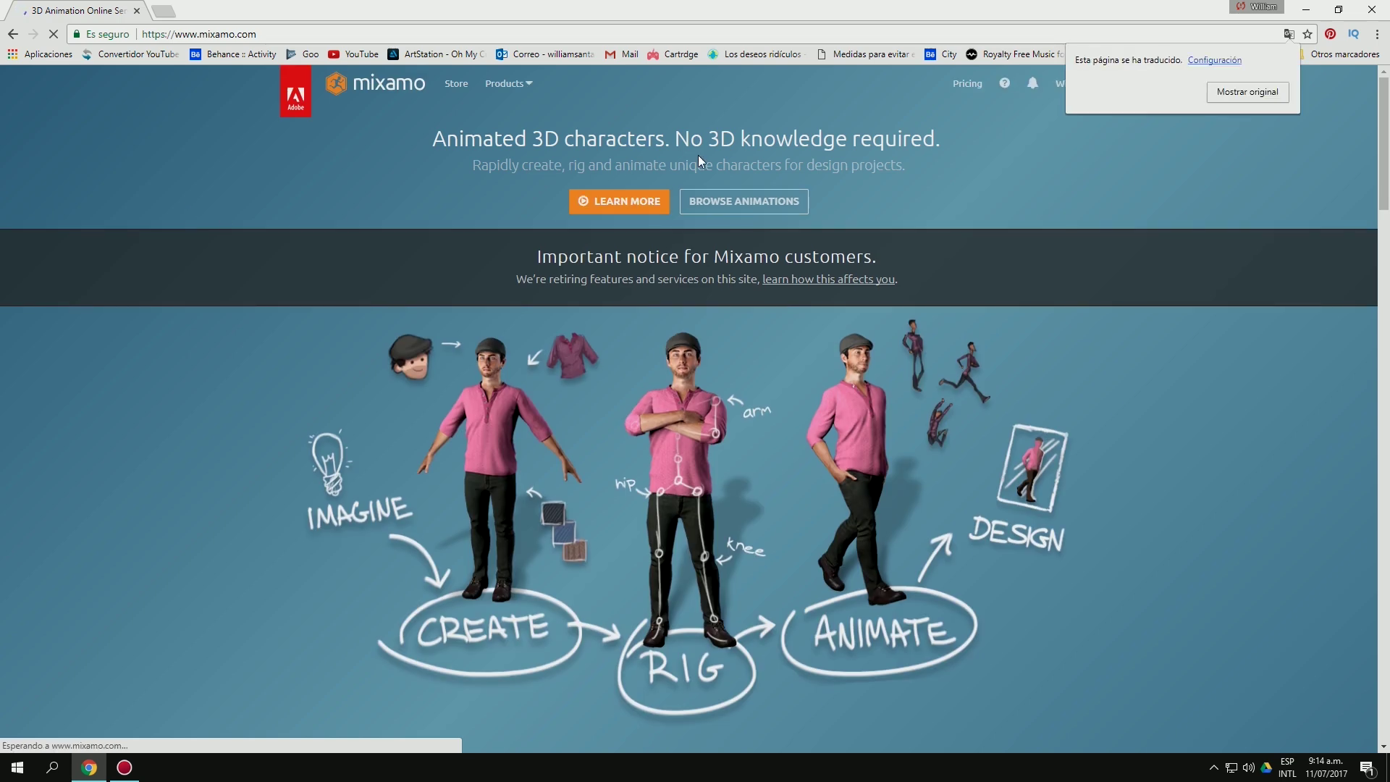
left_click(1267, 96)
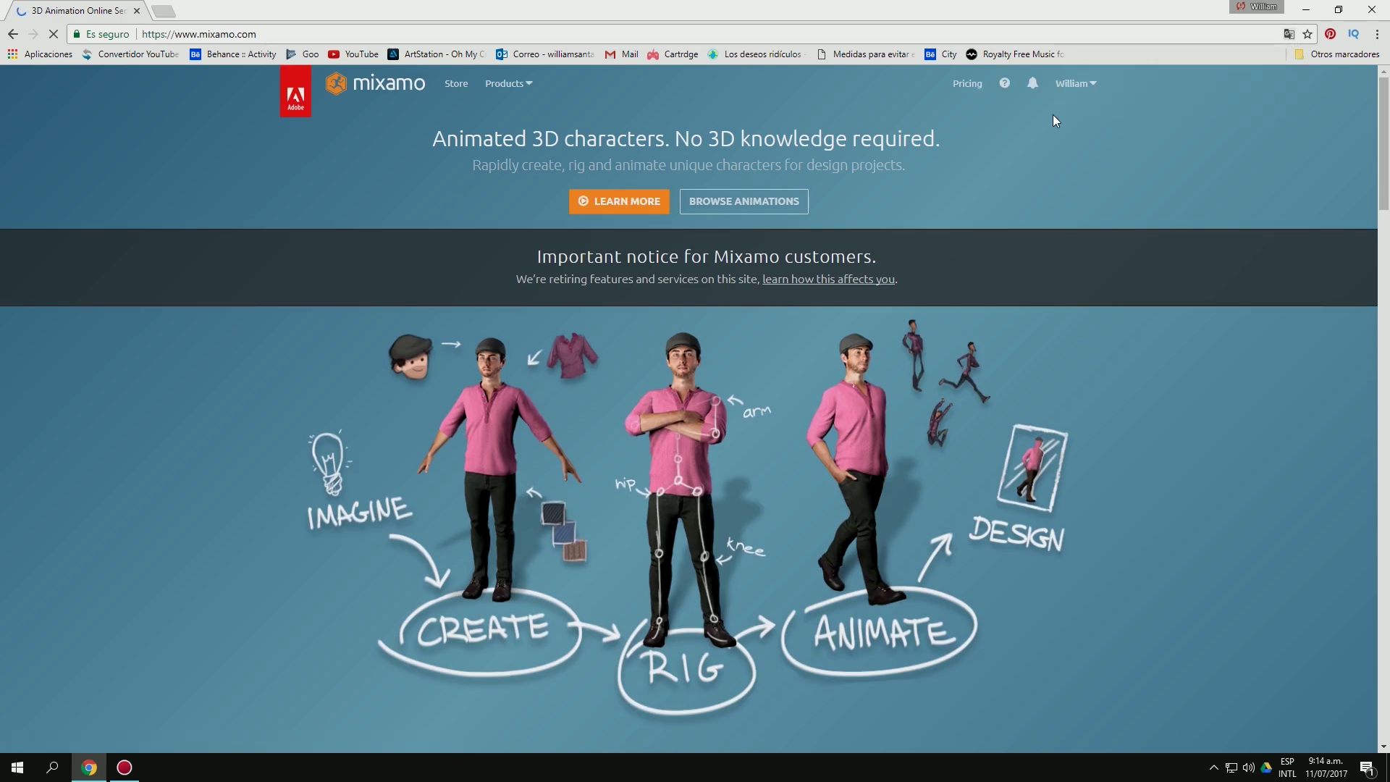
Upload Voxel Character.zip as a new character from the Mixamo store page.
left_click(732, 203)
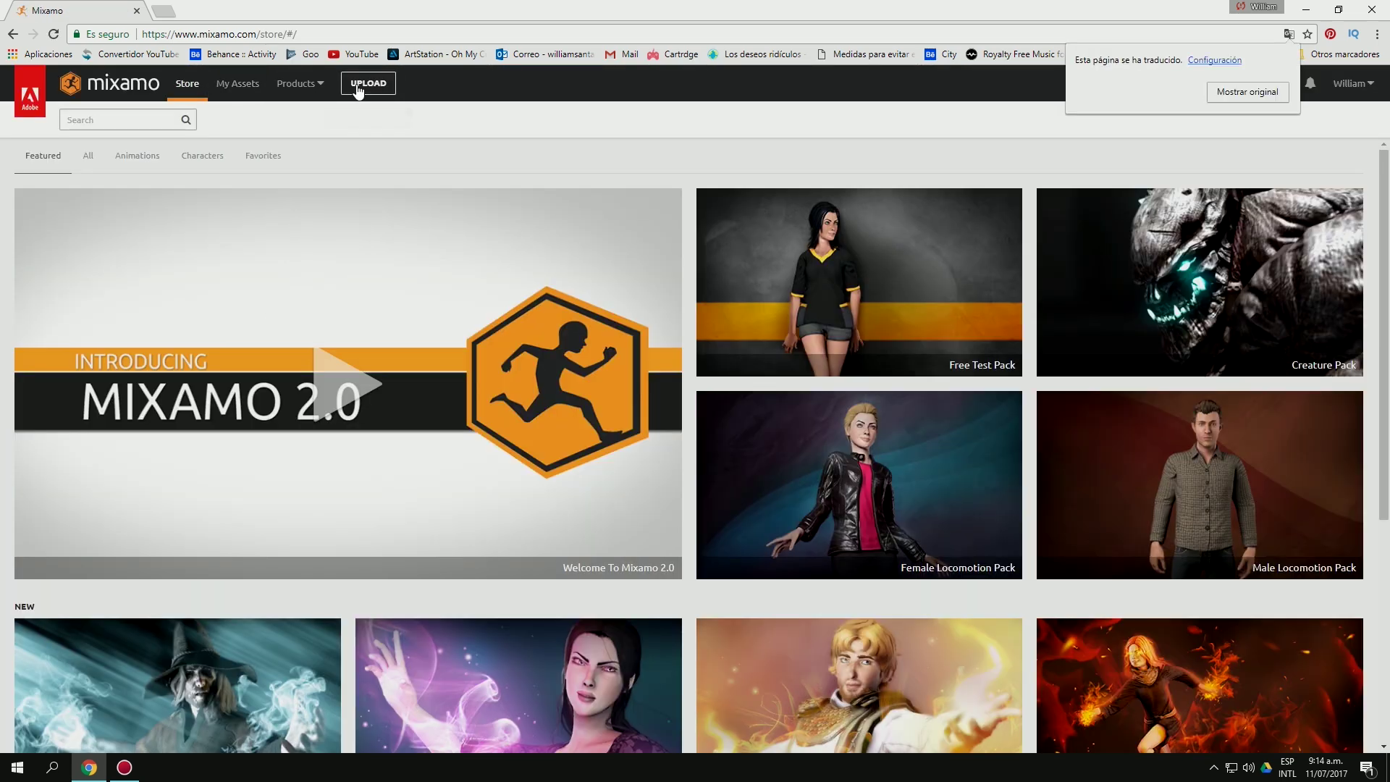
left_click(356, 87)
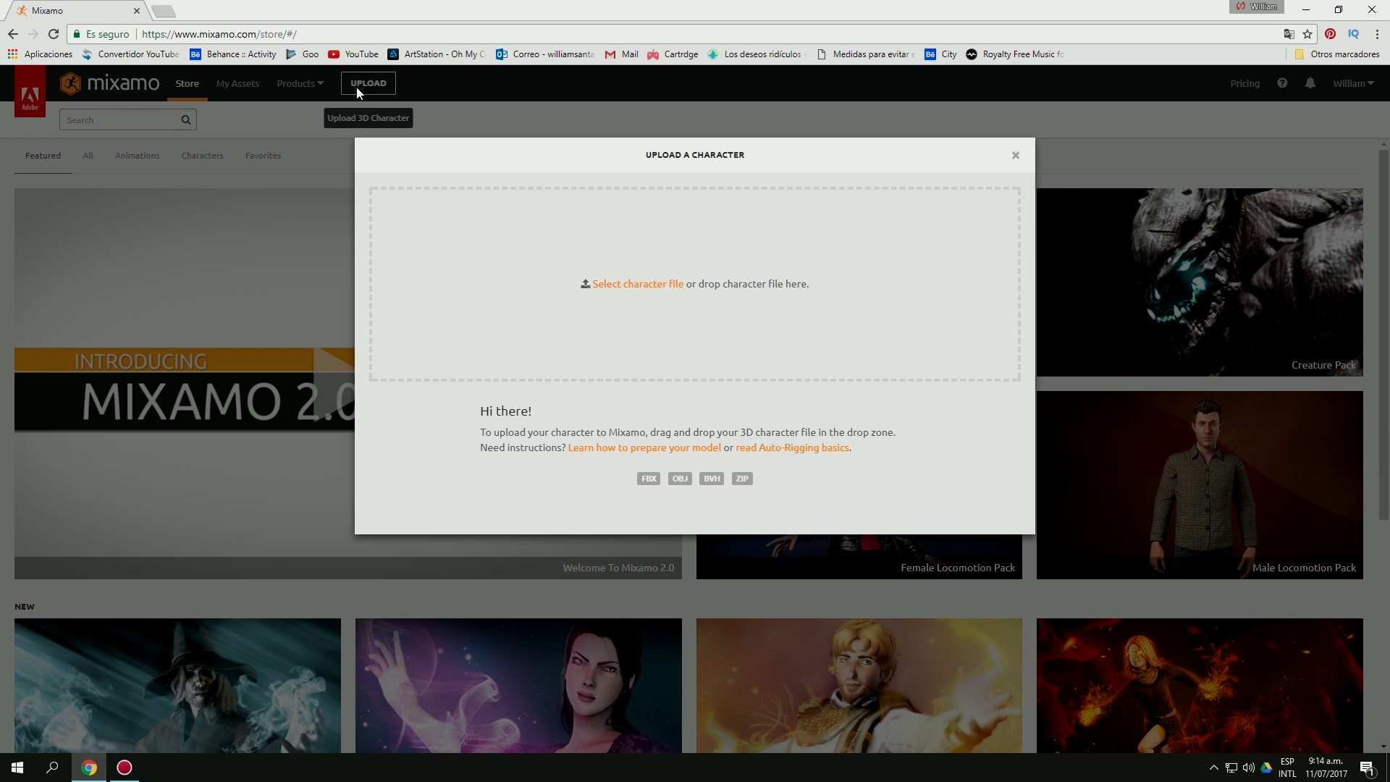
left_click(641, 289)
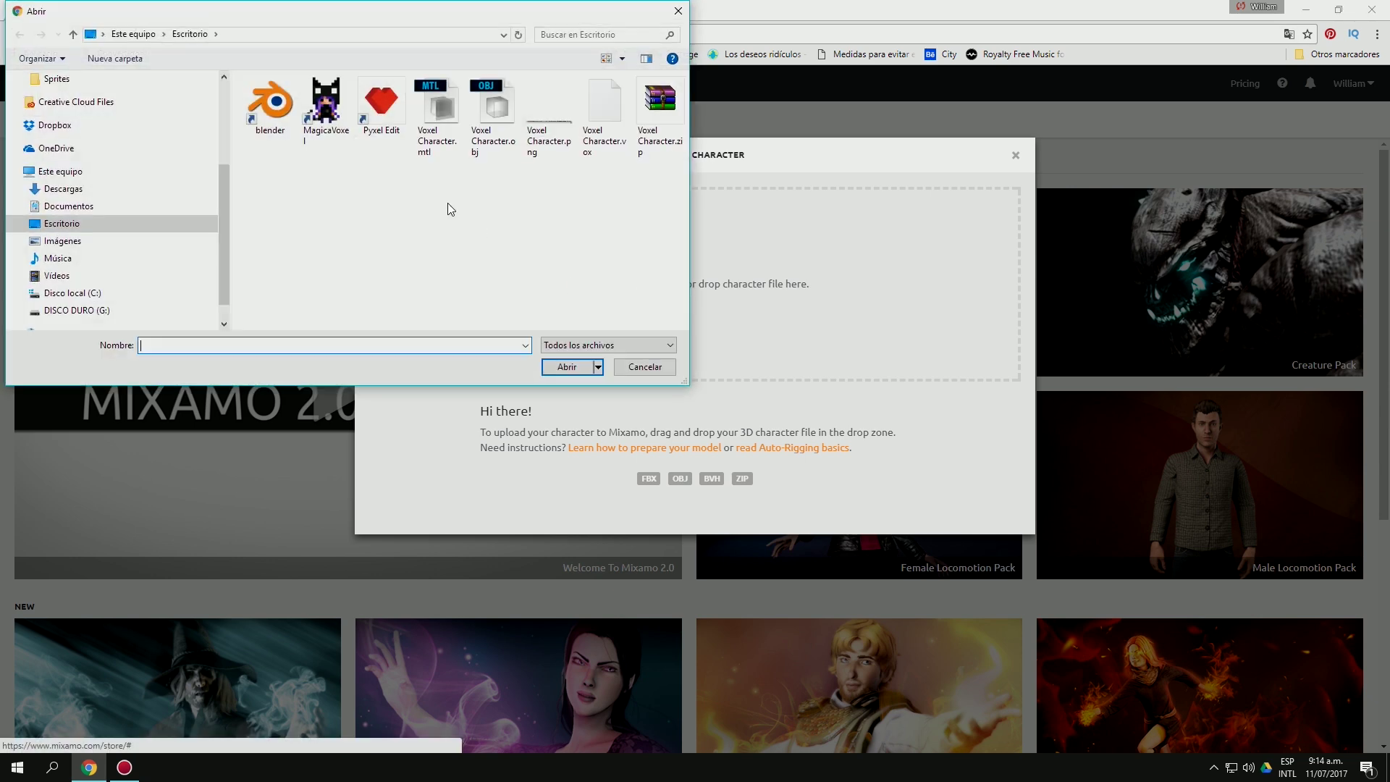
double_click(657, 122)
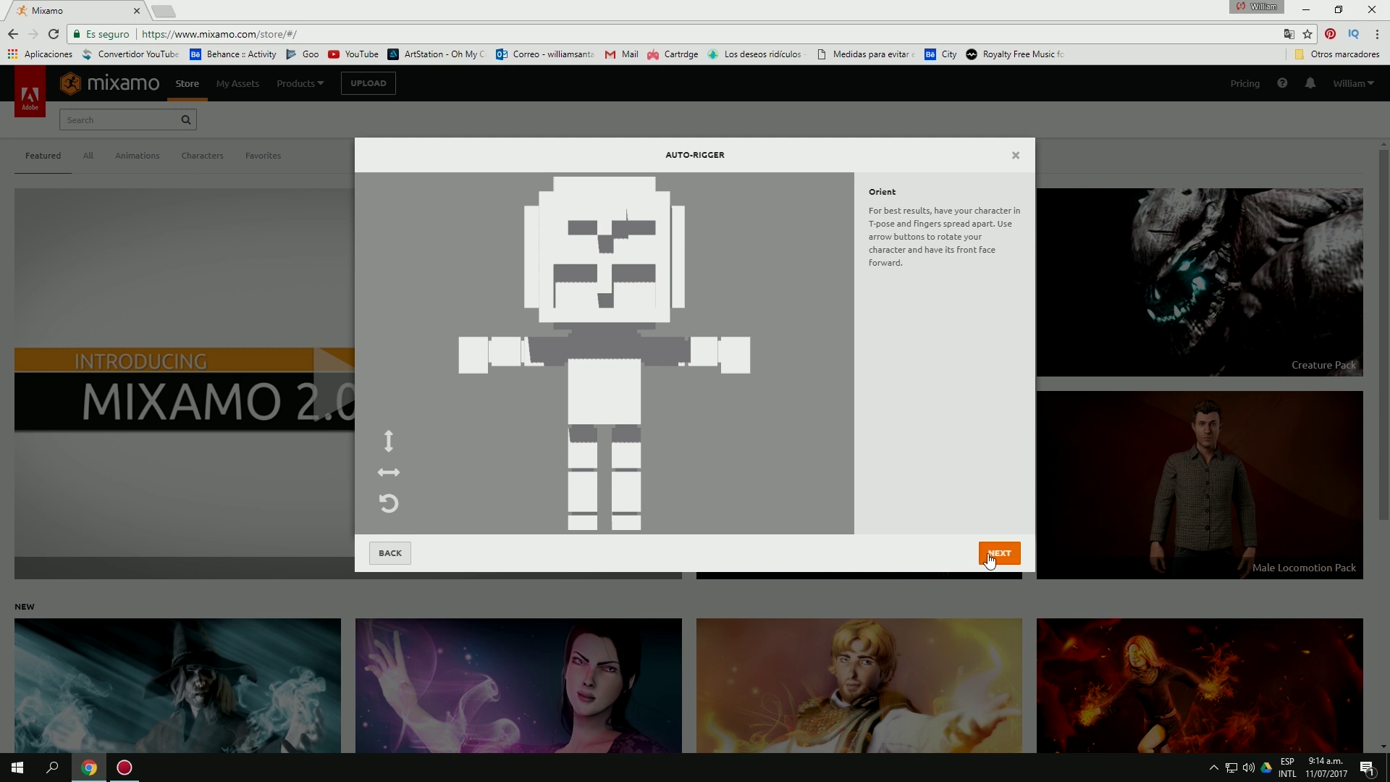
Place wrist, elbow and knee markers on the voxel model, choose No Fingers (25), and start rigging.
left_click(997, 558)
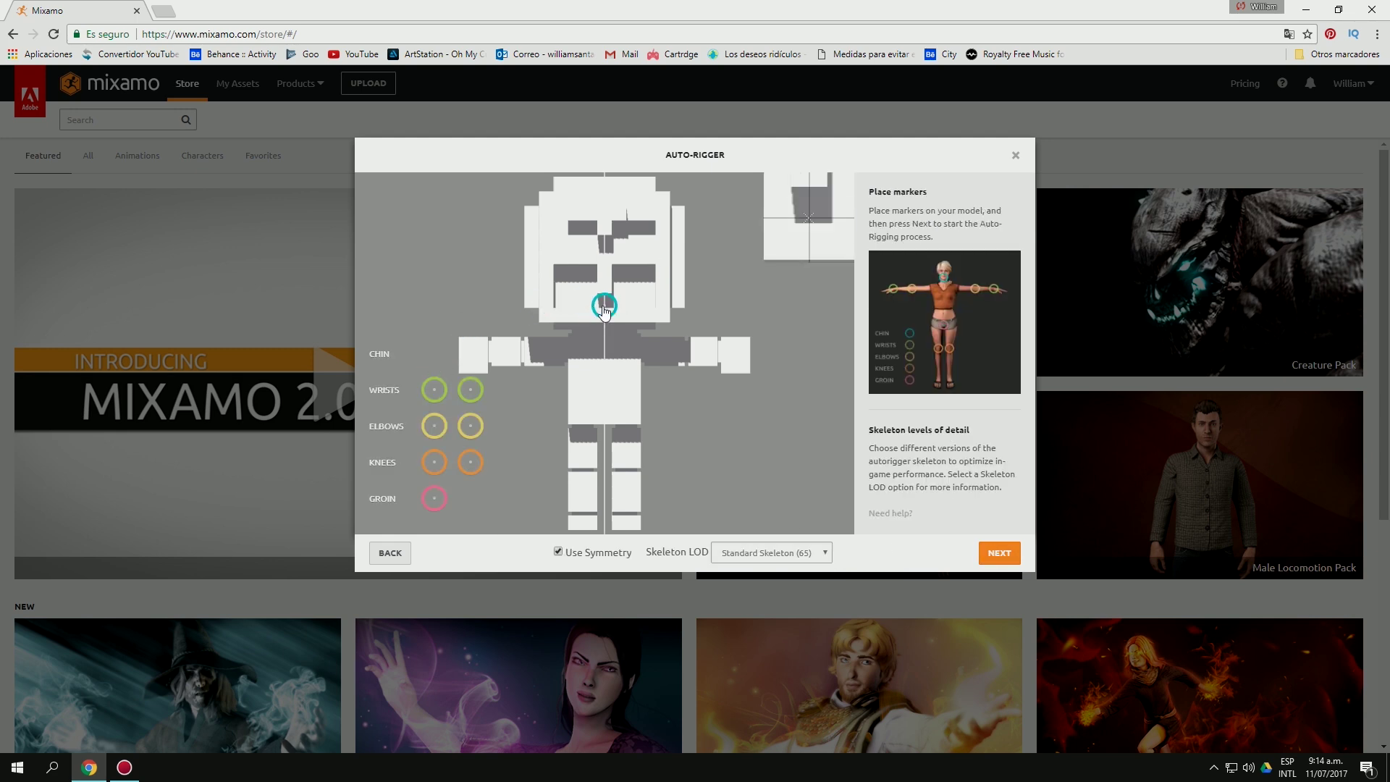
left_click_drag(474, 394, 706, 369)
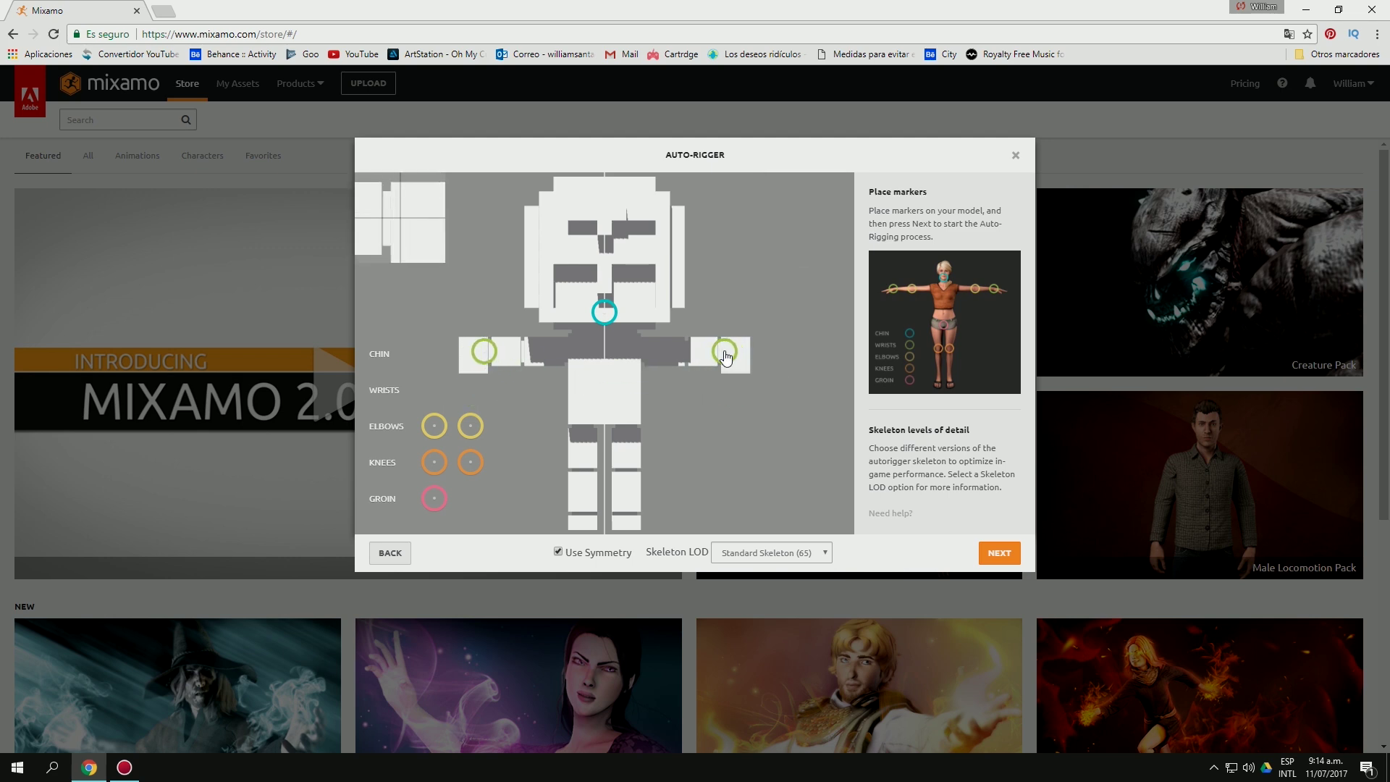
left_click_drag(463, 430, 708, 361)
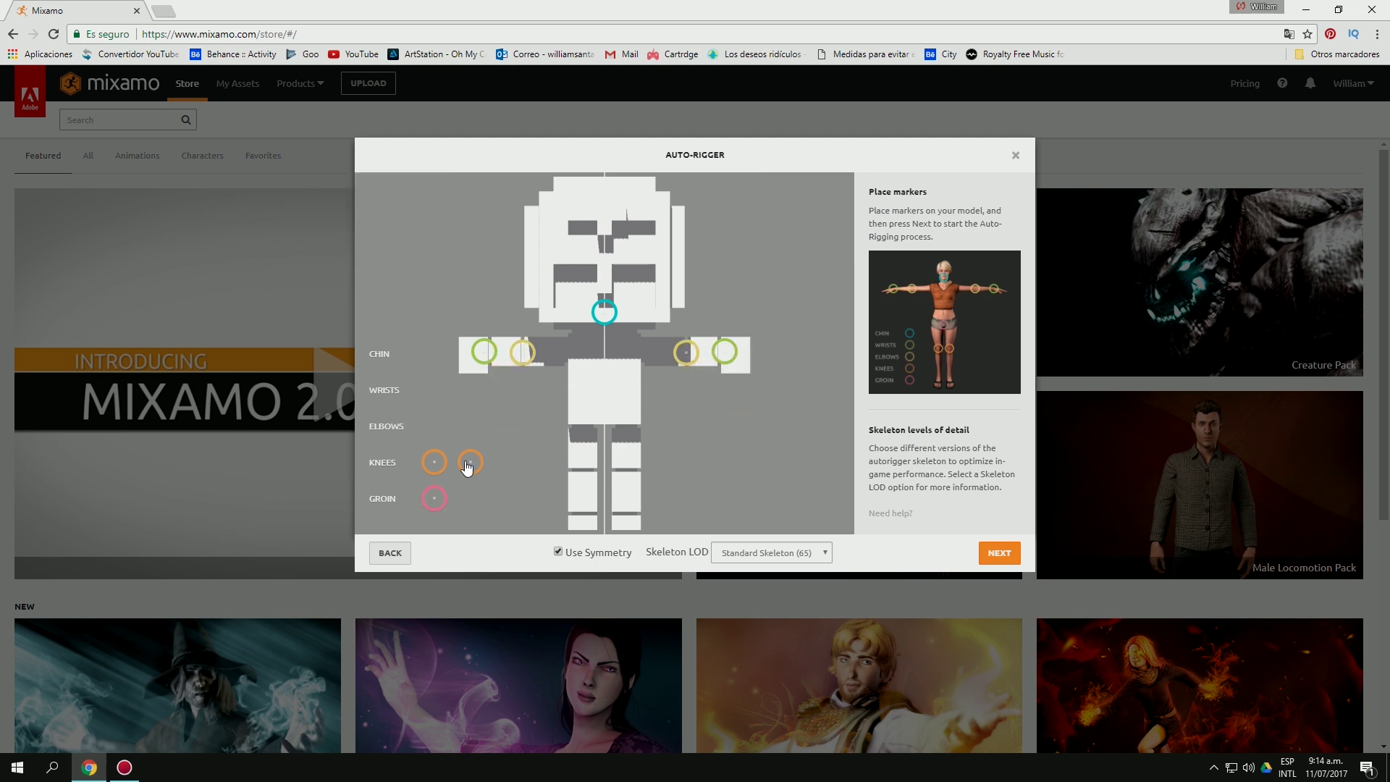
left_click_drag(469, 464, 577, 475)
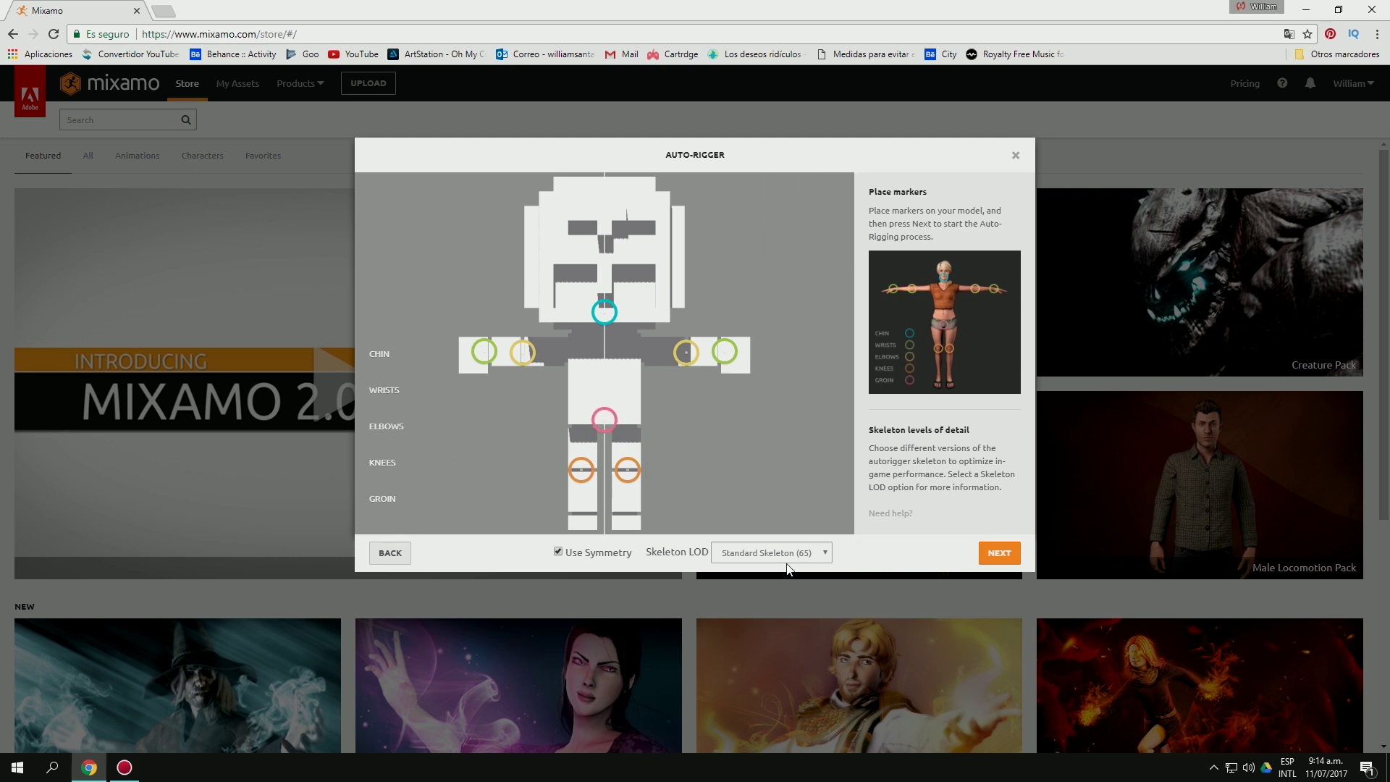
left_click(777, 602)
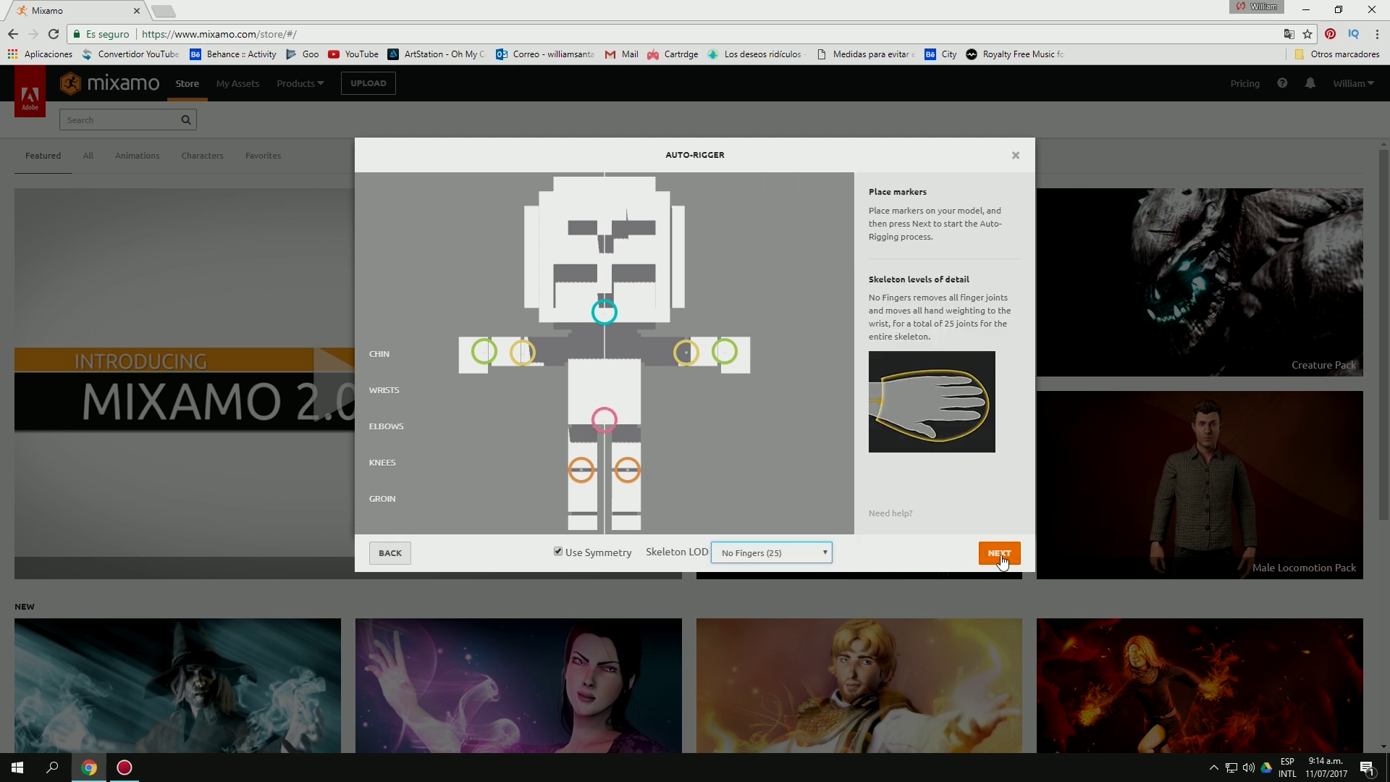
left_click(1000, 555)
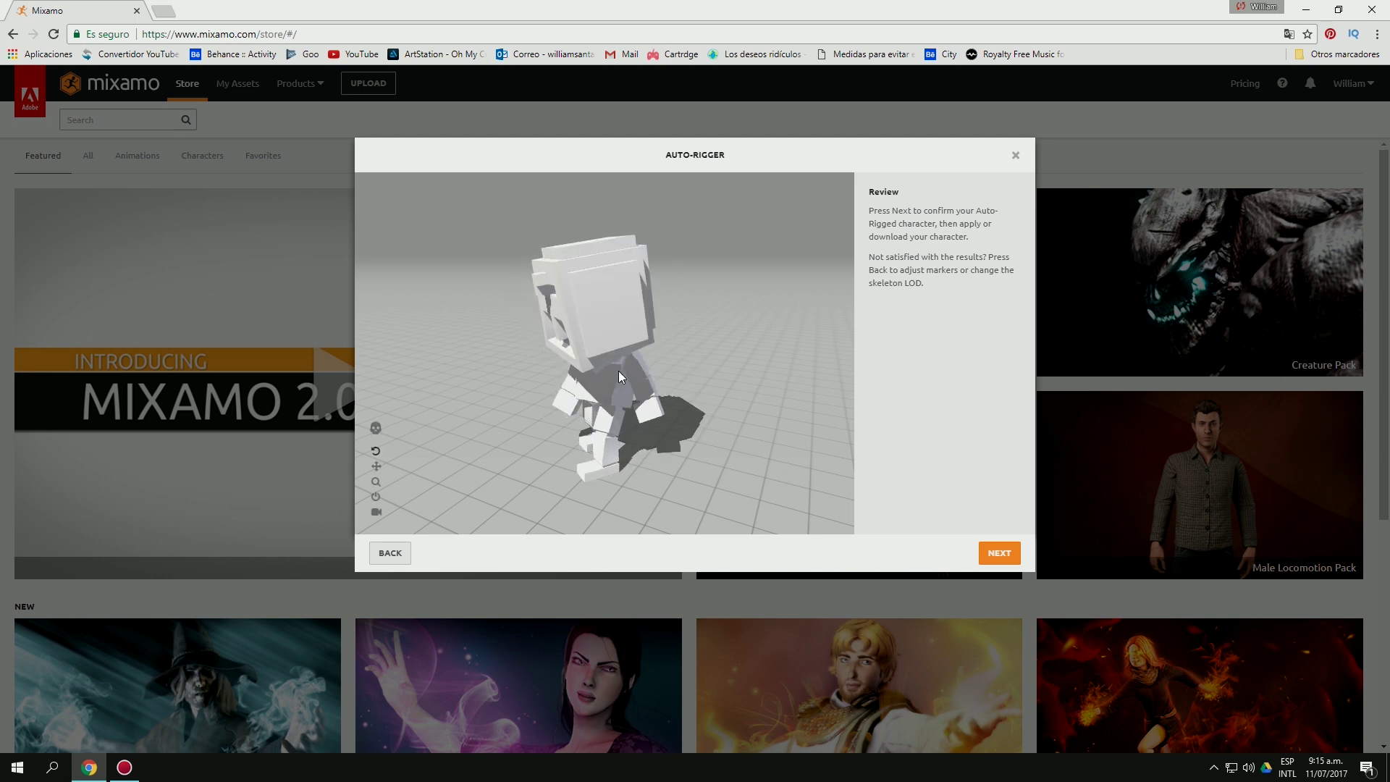
Accept the rigged Voxel Character and bring up the Mixamo animation library.
left_click(984, 556)
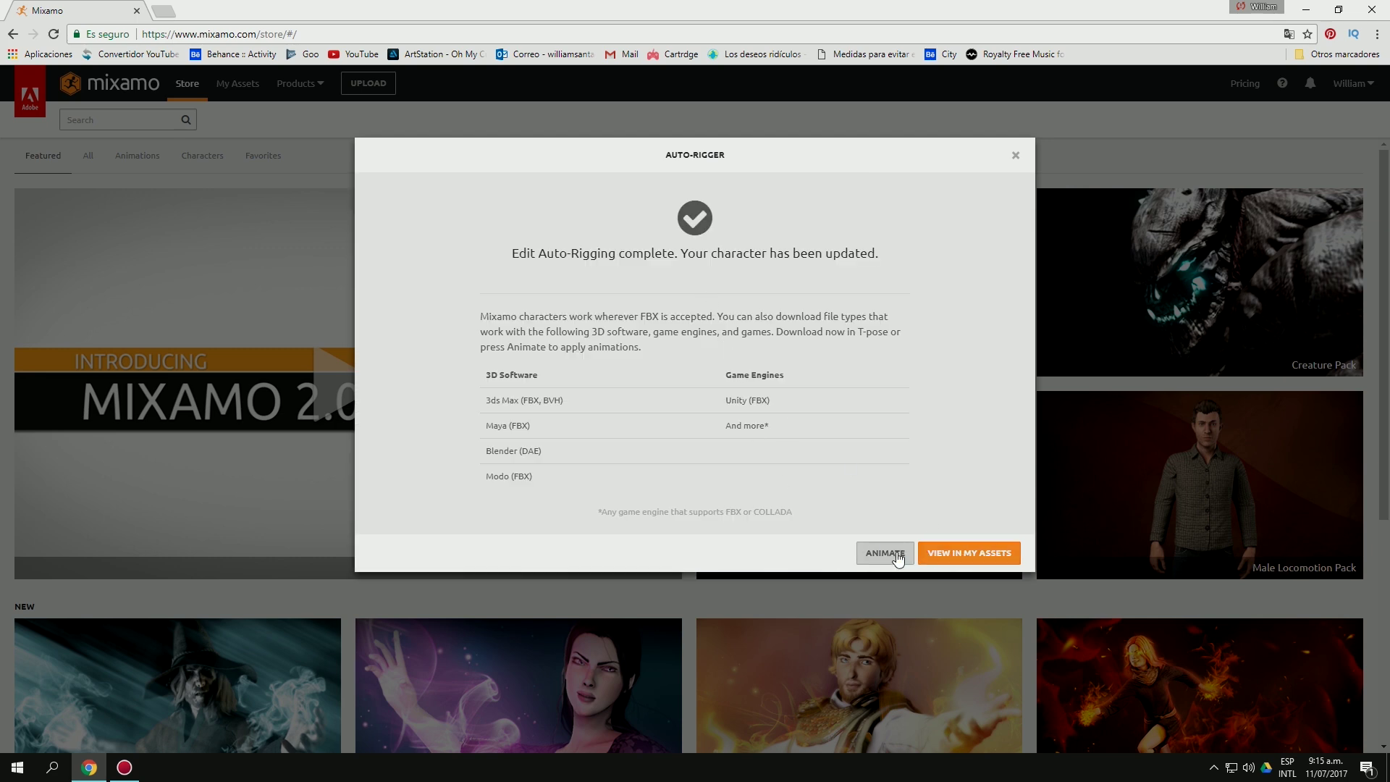
left_click(886, 553)
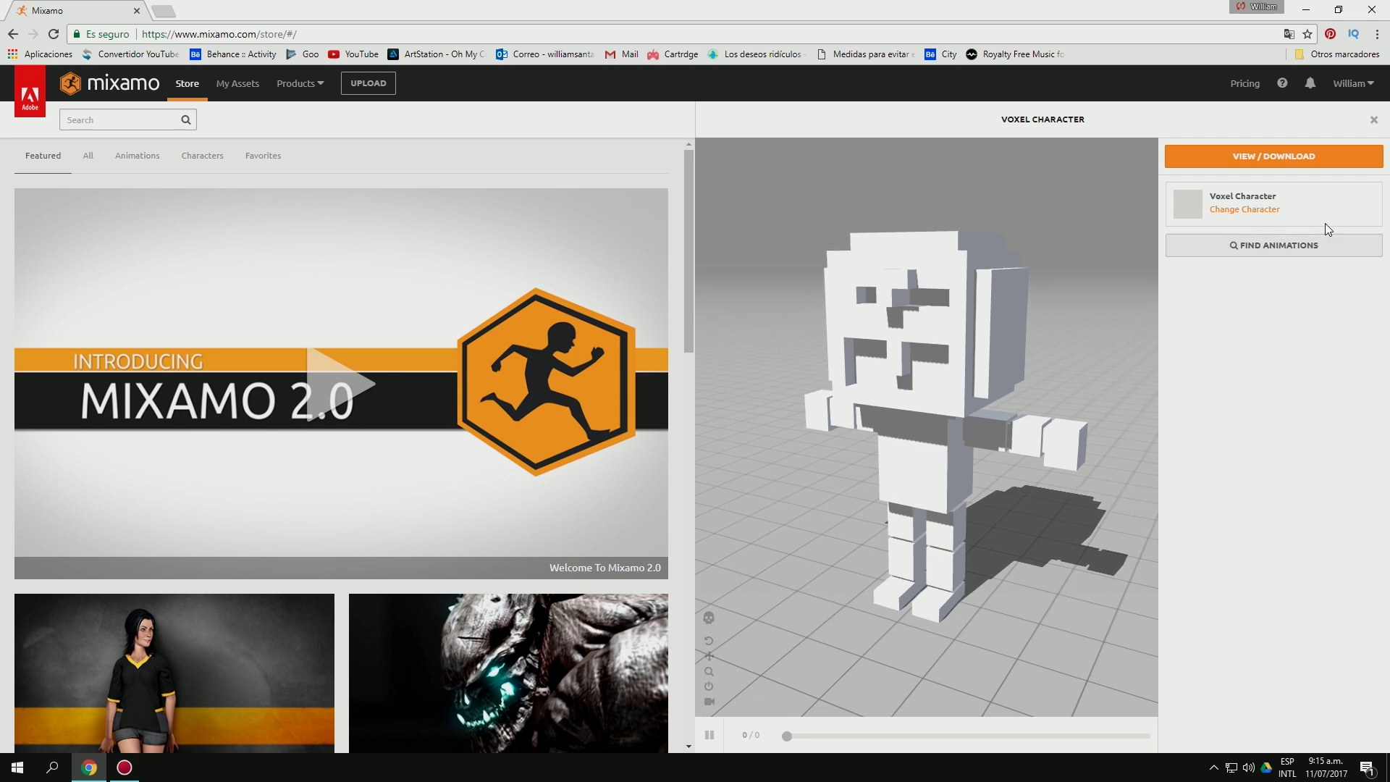
left_click(1239, 249)
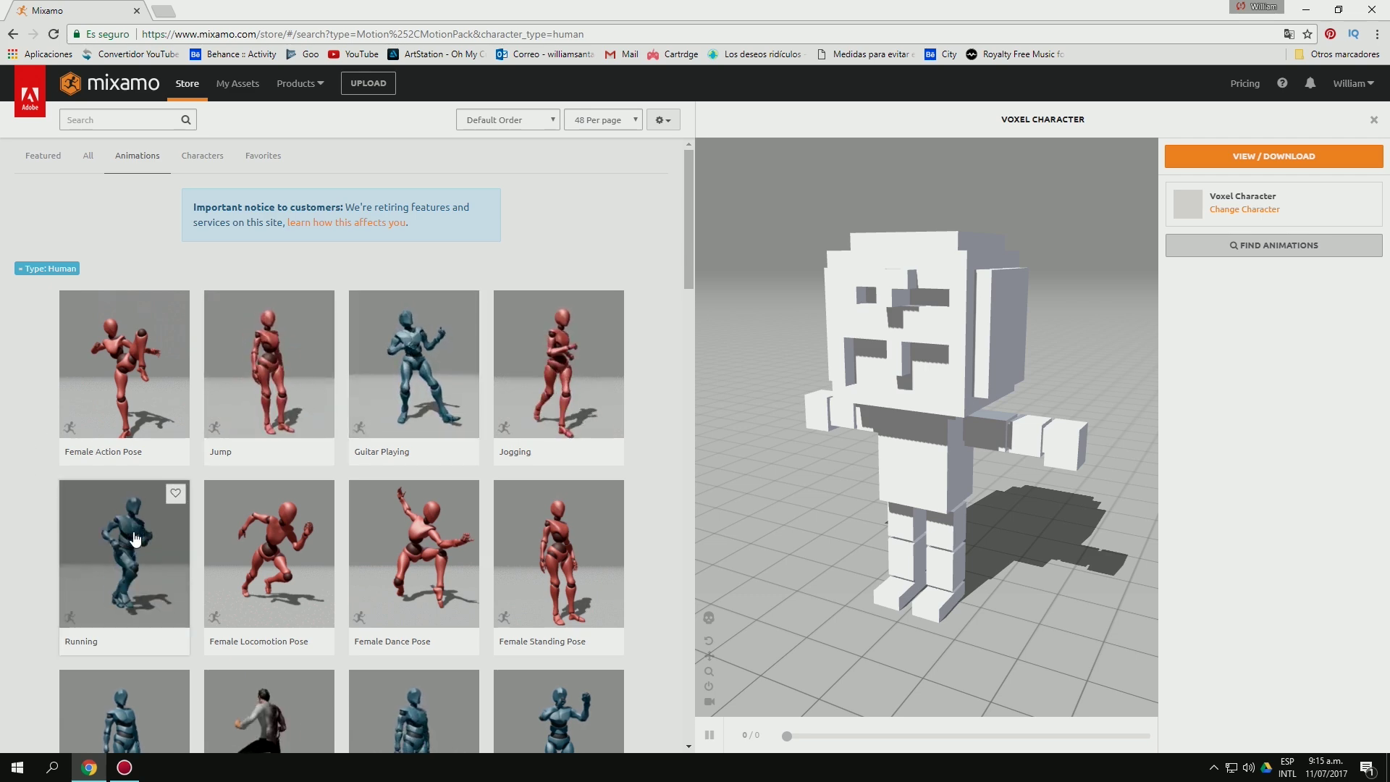
Preview the Capoeira and then the Catwalk Walk animations on the voxel character.
scroll(134, 535, "down", 2)
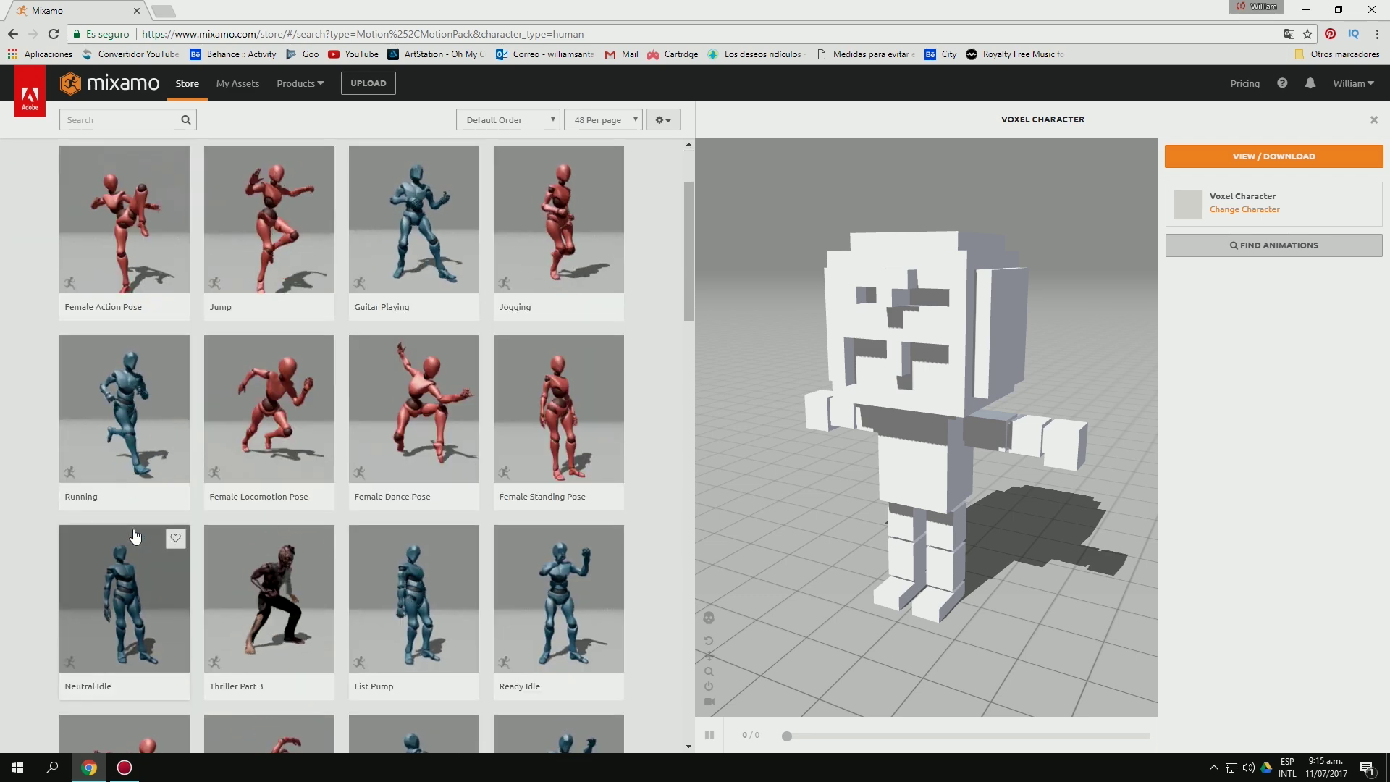
scroll(135, 535, "down", 2)
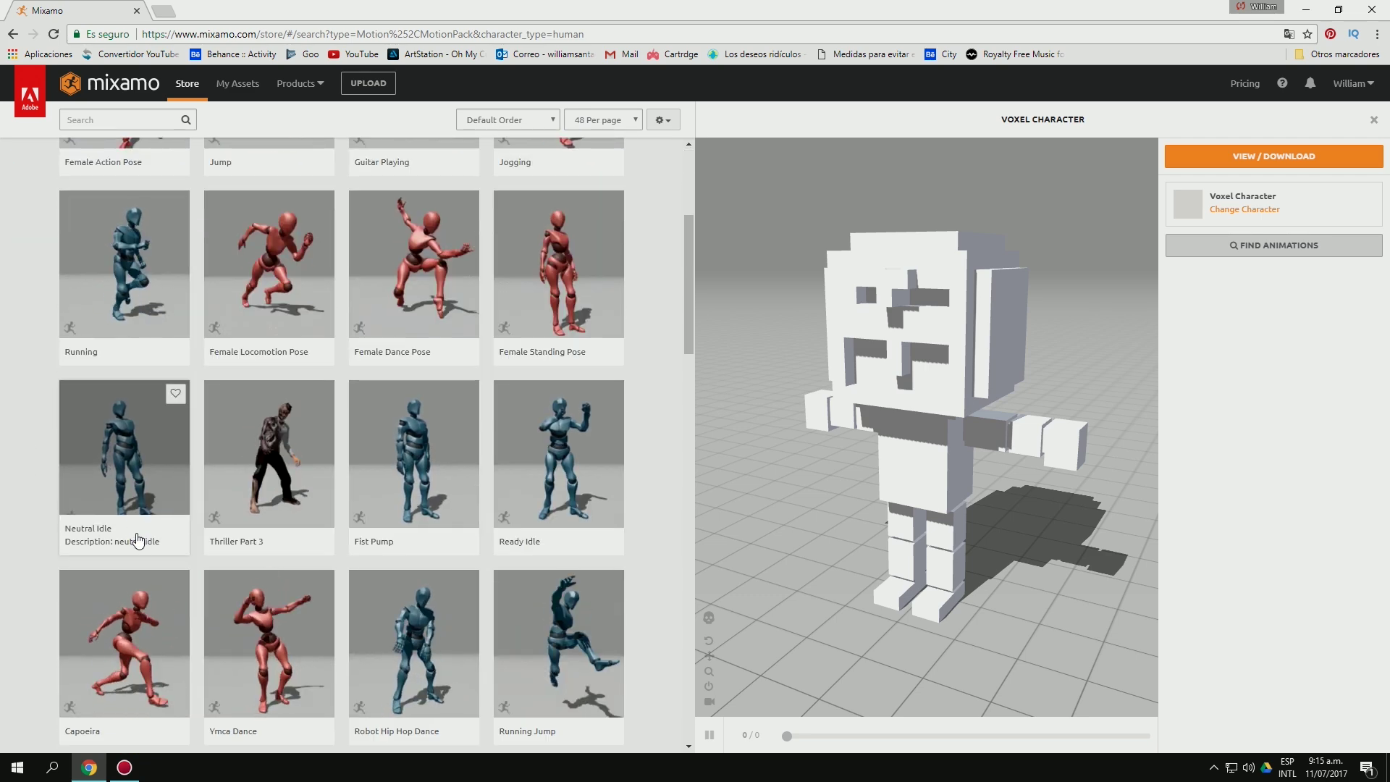
left_click(125, 637)
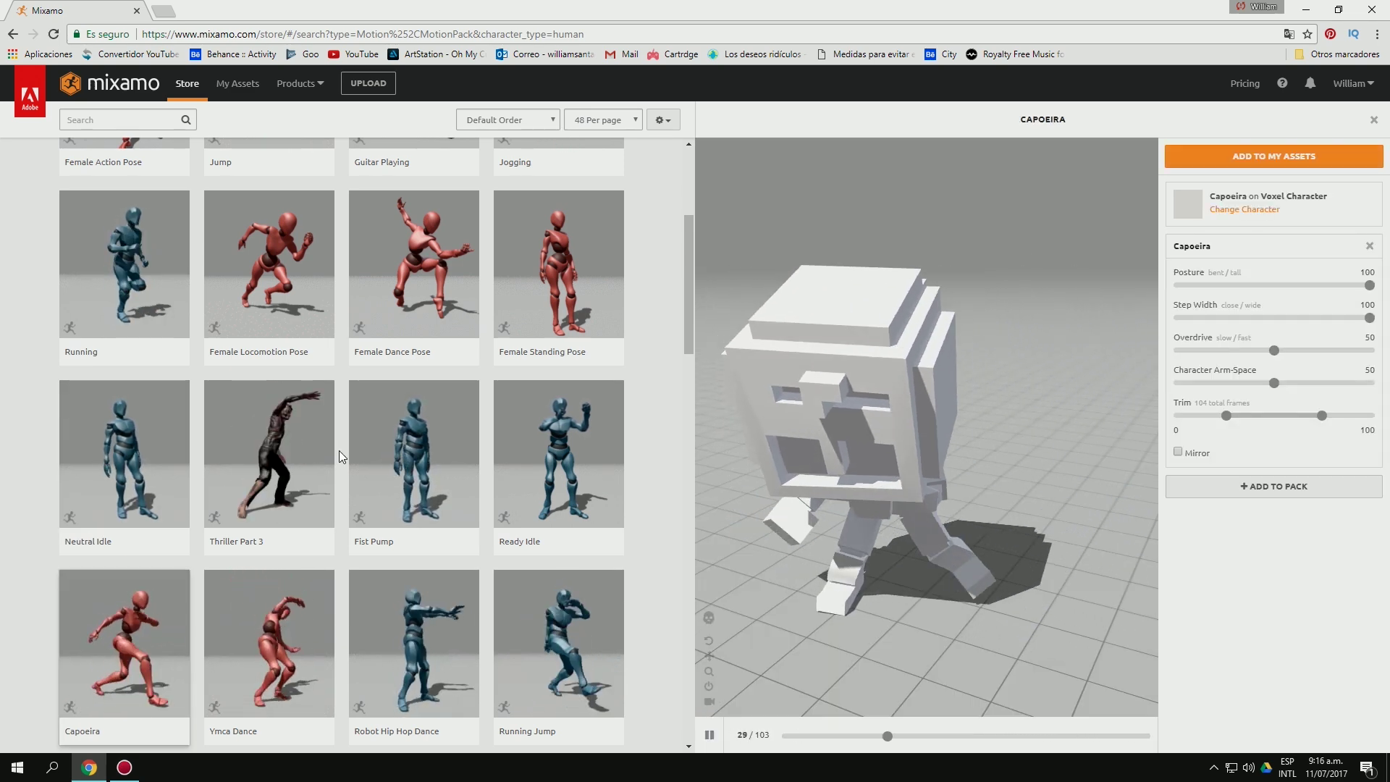
scroll(331, 400, "down", 2)
scroll(331, 401, "down", 1)
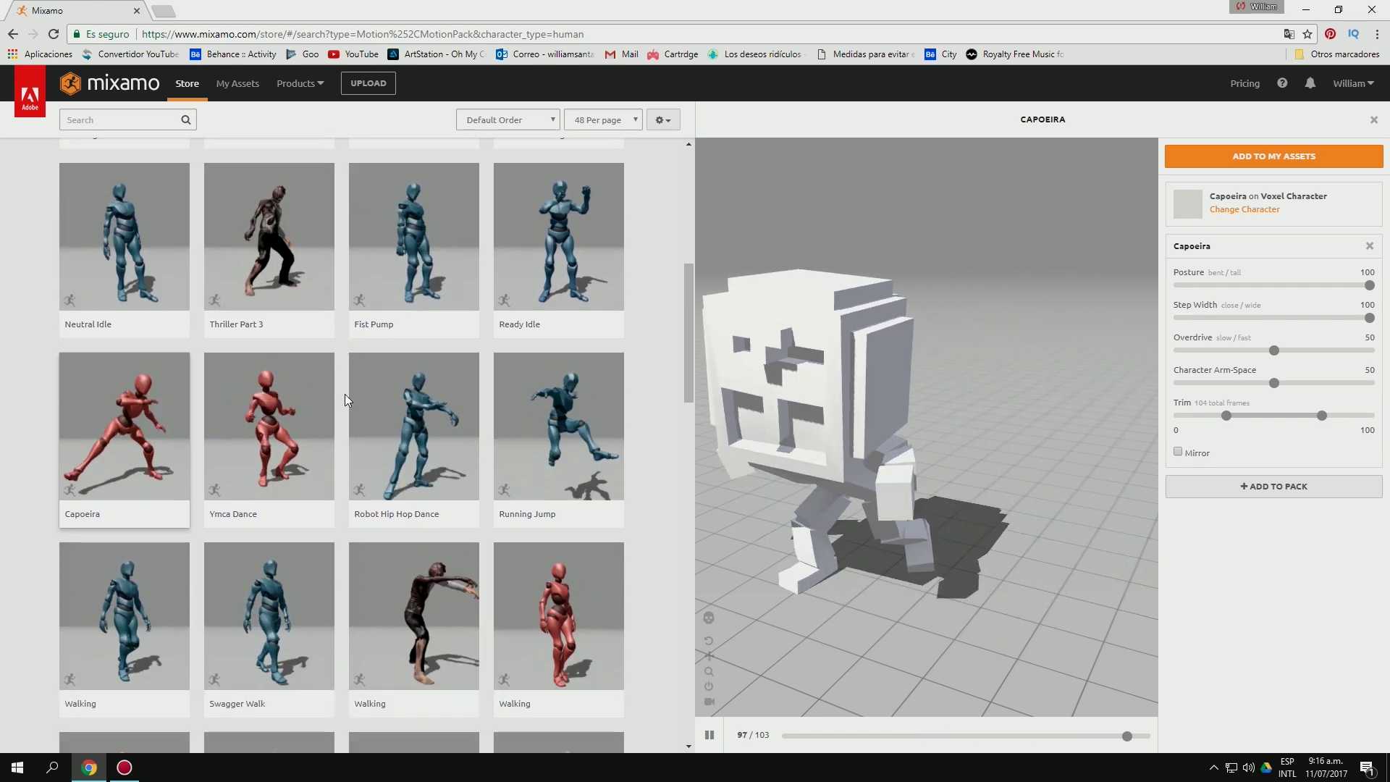
scroll(344, 394, "down", 3)
scroll(346, 411, "down", 1)
scroll(384, 427, "down", 2)
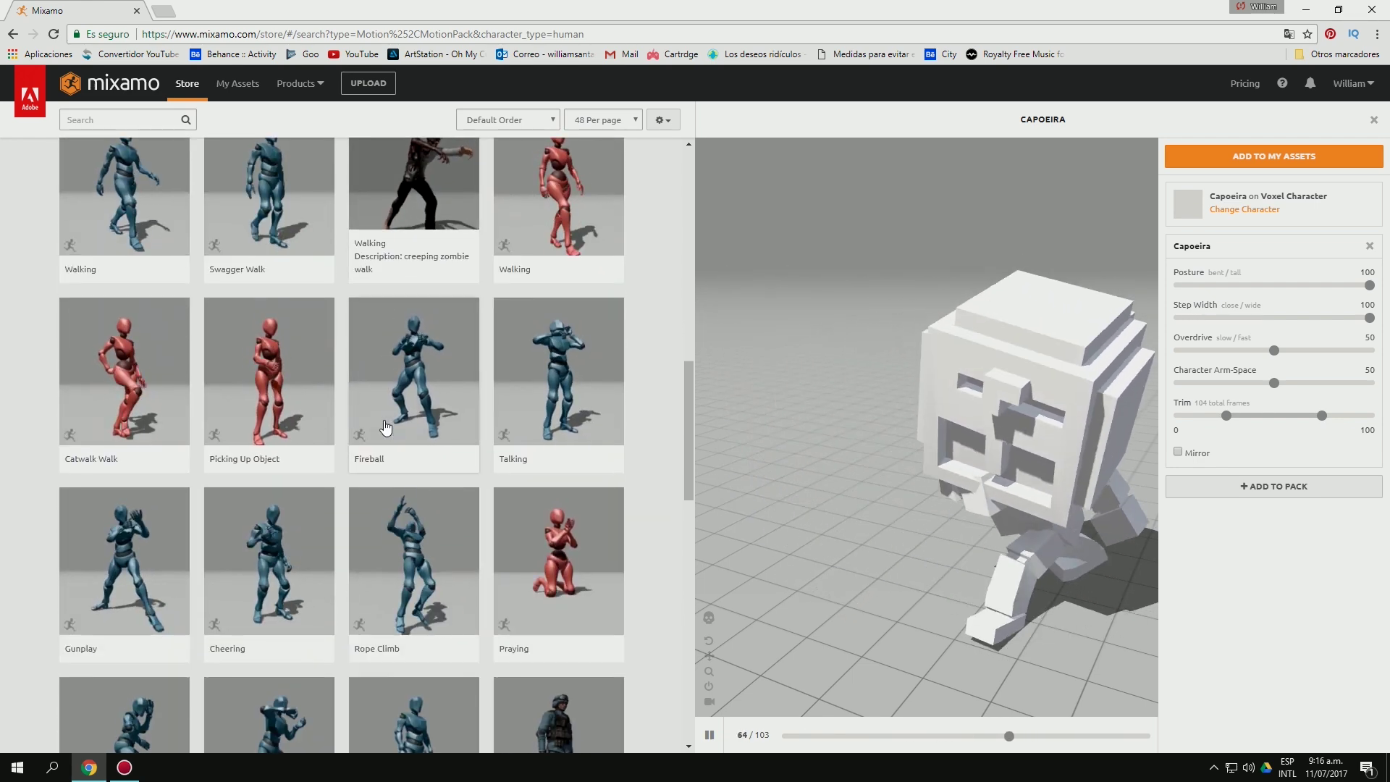
scroll(385, 427, "down", 1)
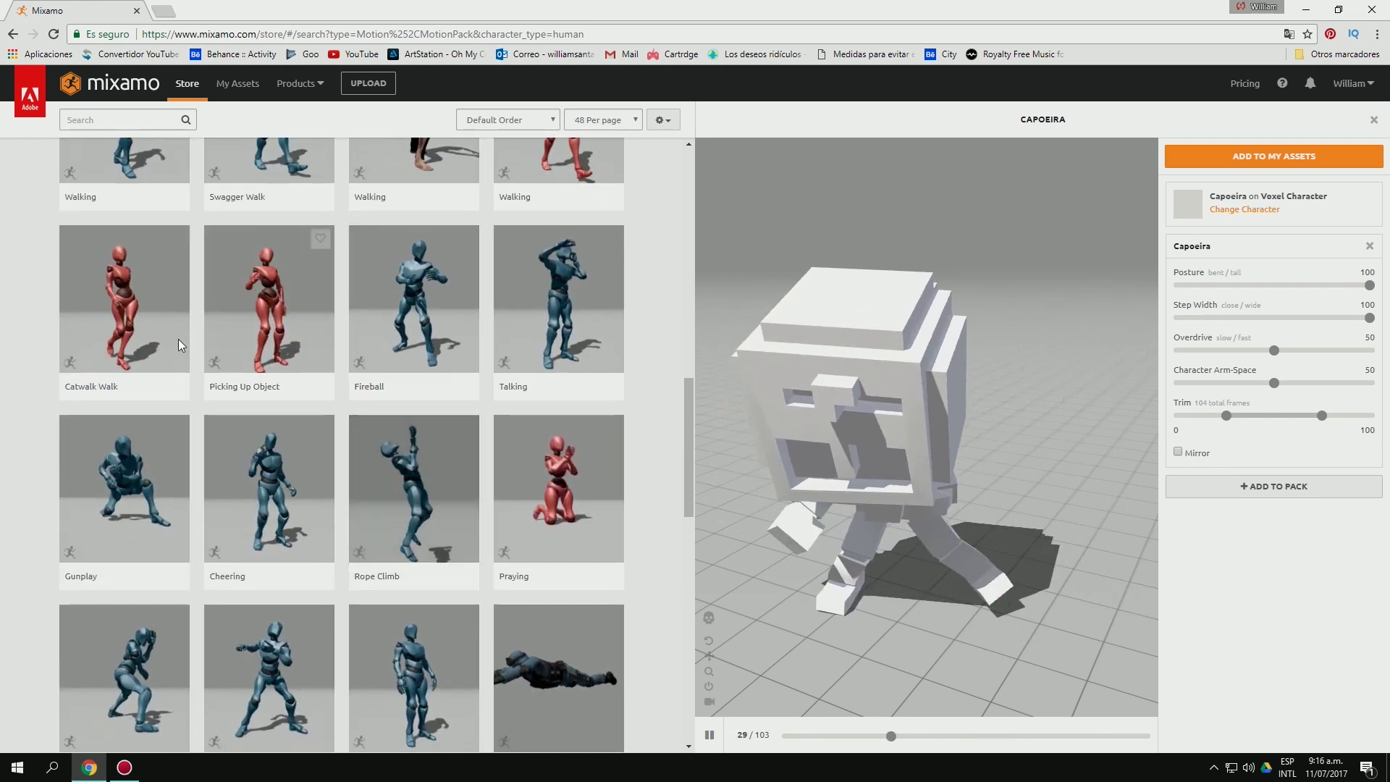
left_click(123, 311)
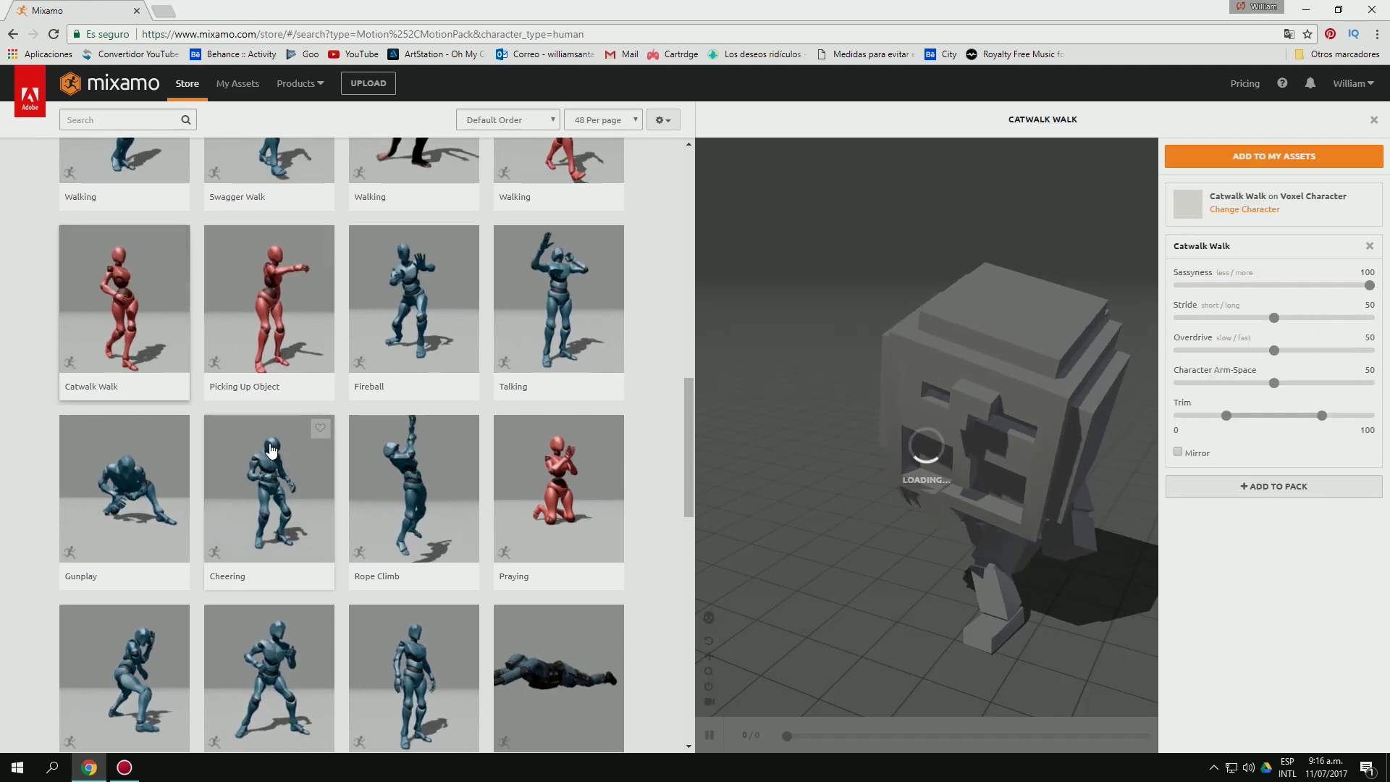
Preview Hip Hop Dancing, then settle on the Dancing animation (643 frames).
scroll(304, 434, "down", 3)
scroll(275, 452, "down", 2)
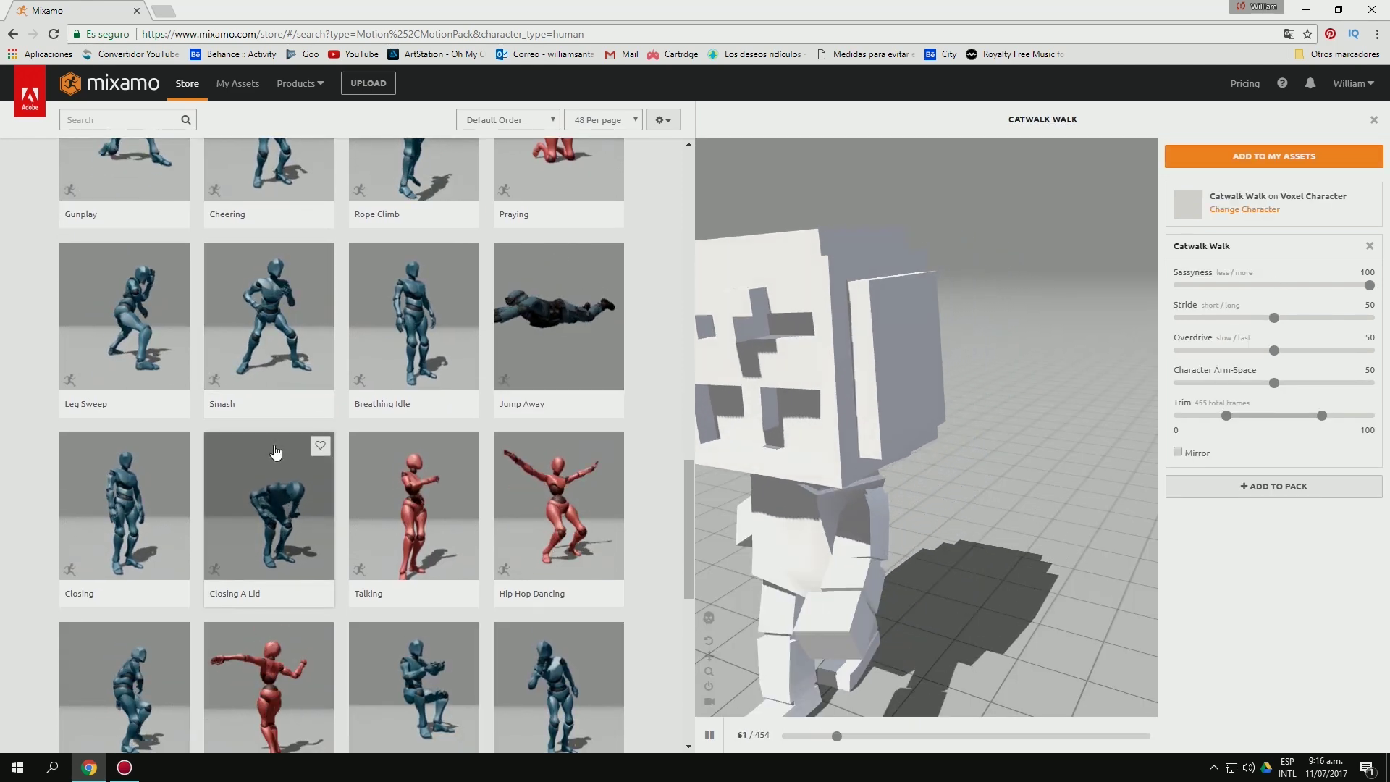
left_click(535, 491)
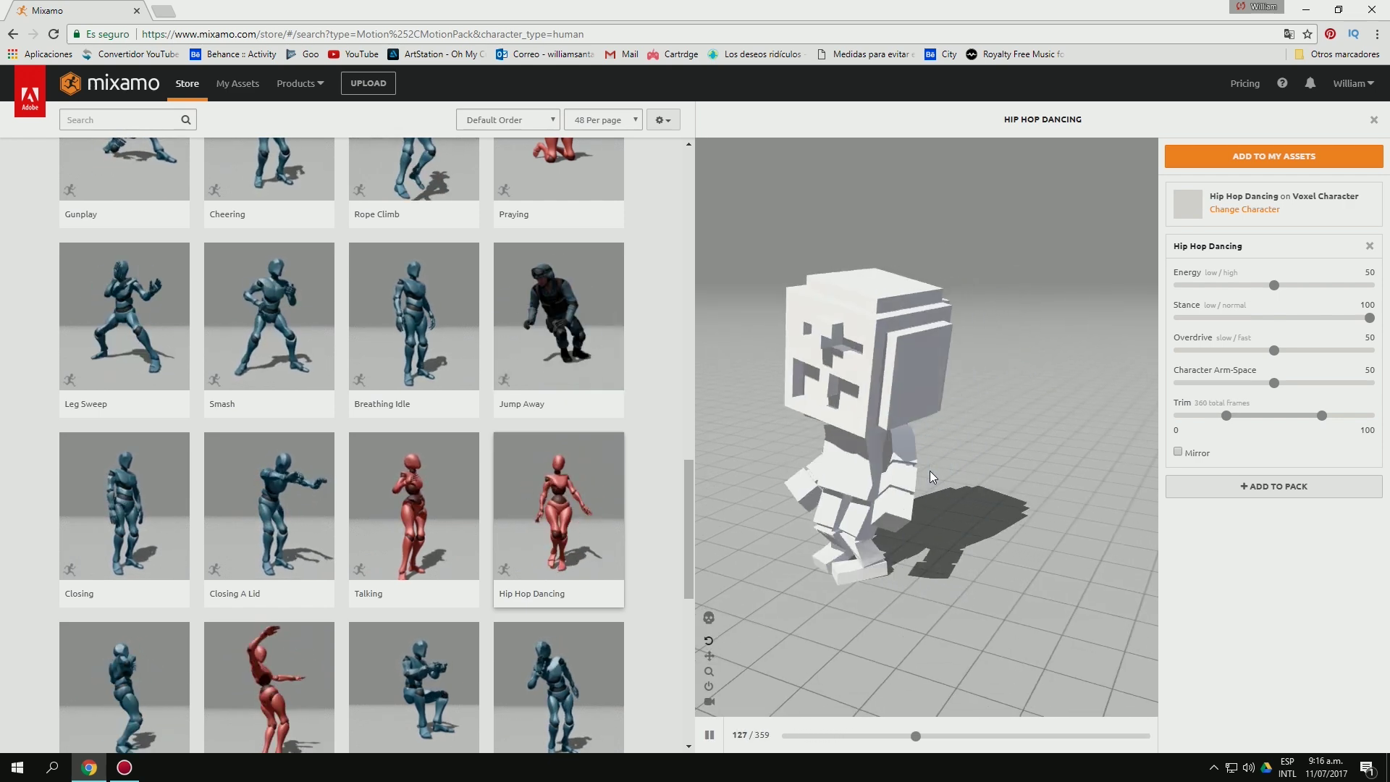
scroll(301, 506, "down", 2)
scroll(301, 507, "down", 1)
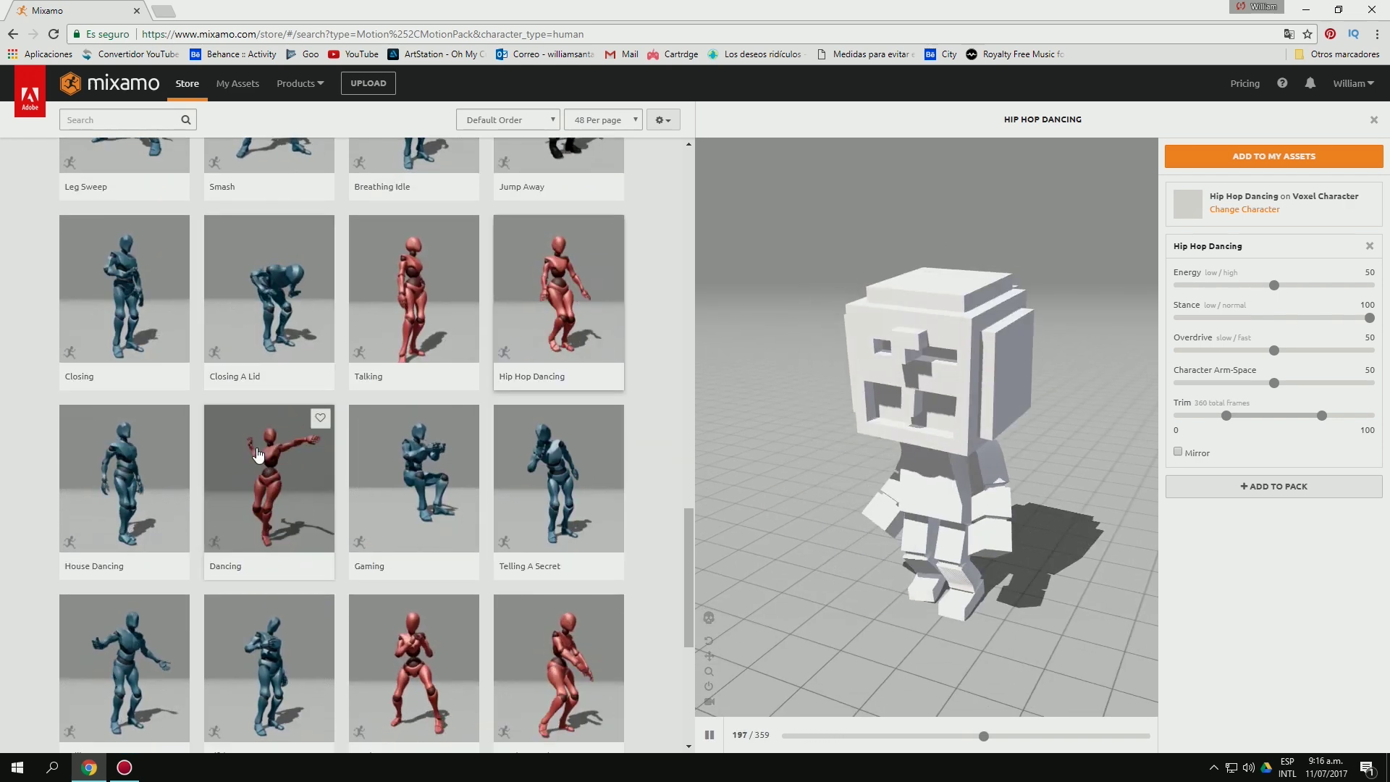
left_click(302, 506)
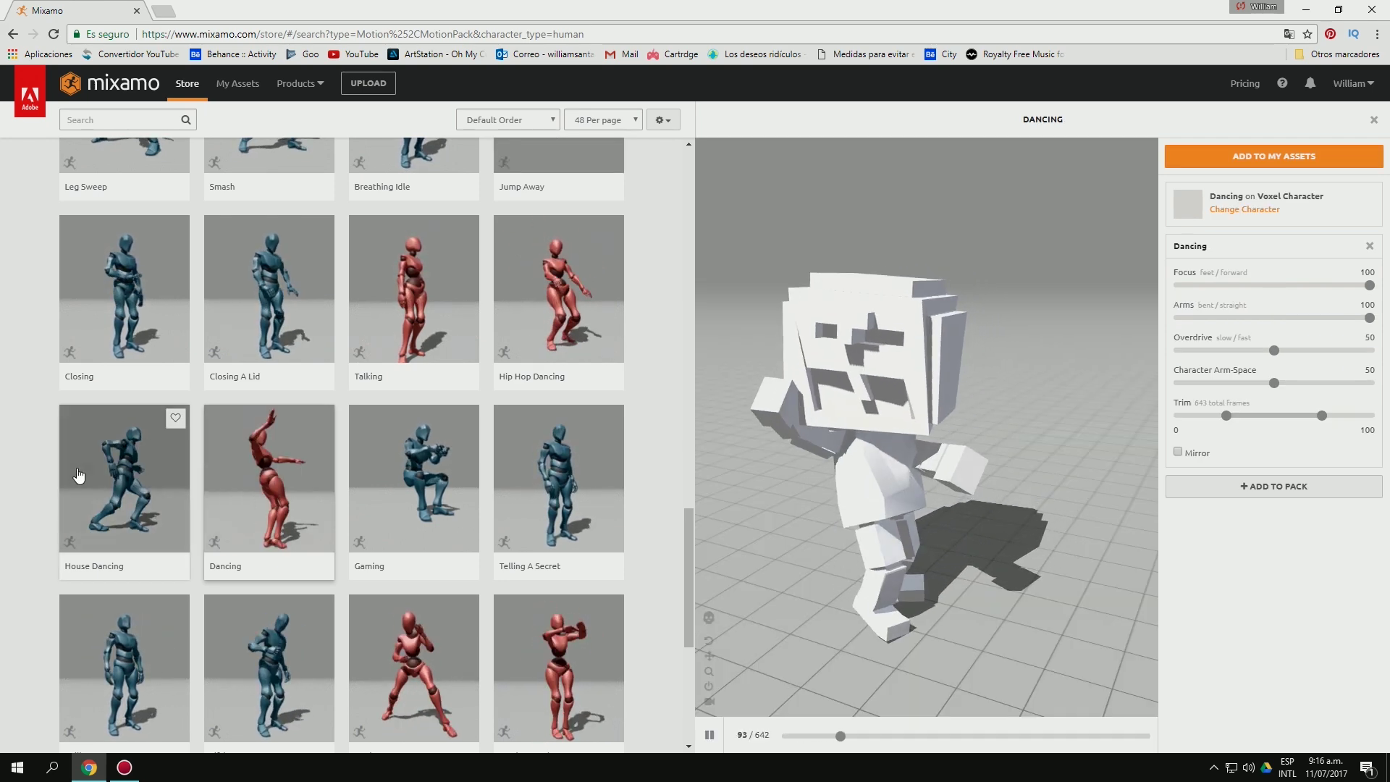
scroll(118, 467, "down", 2)
scroll(322, 535, "down", 2)
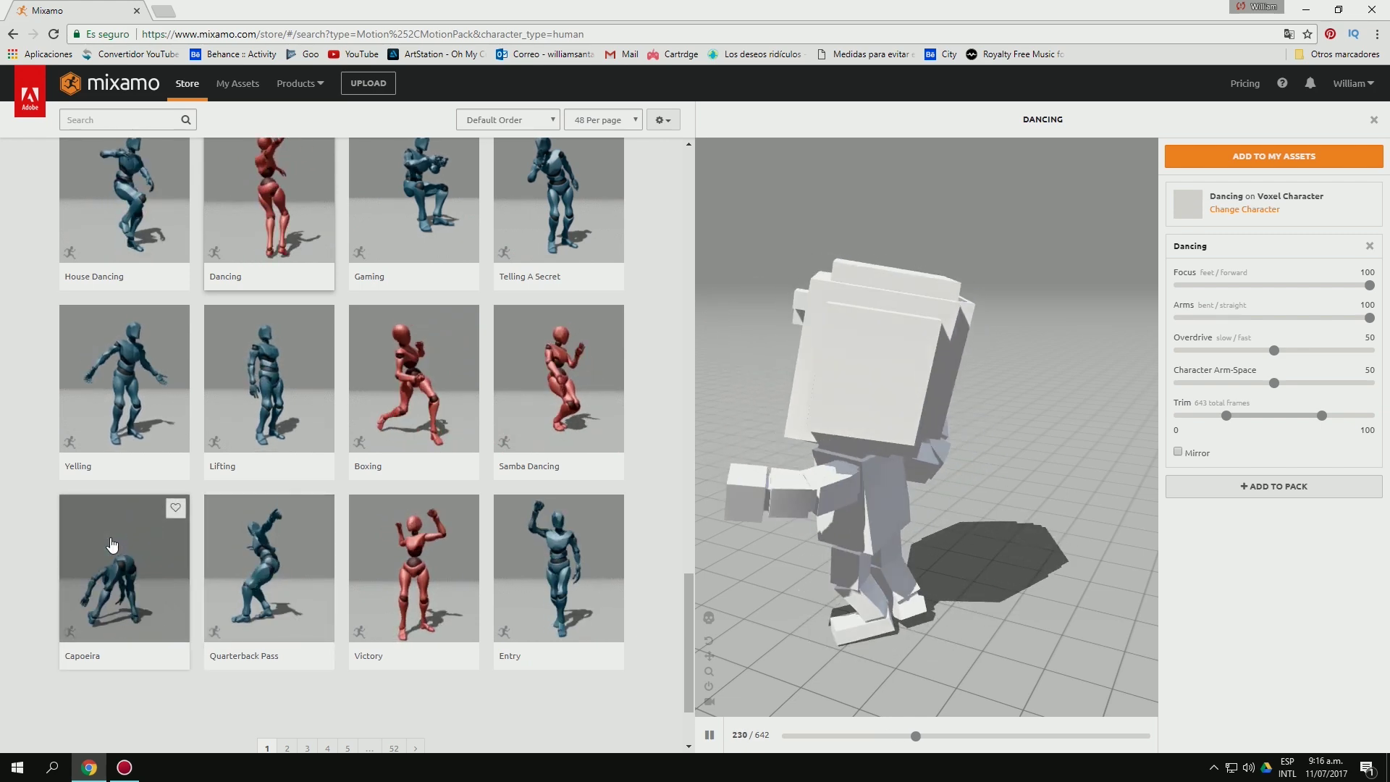
Preview Capoeira, then on animation page 2 preview Salsa Dancing and Bboy Hip Hop Move.
left_click(112, 544)
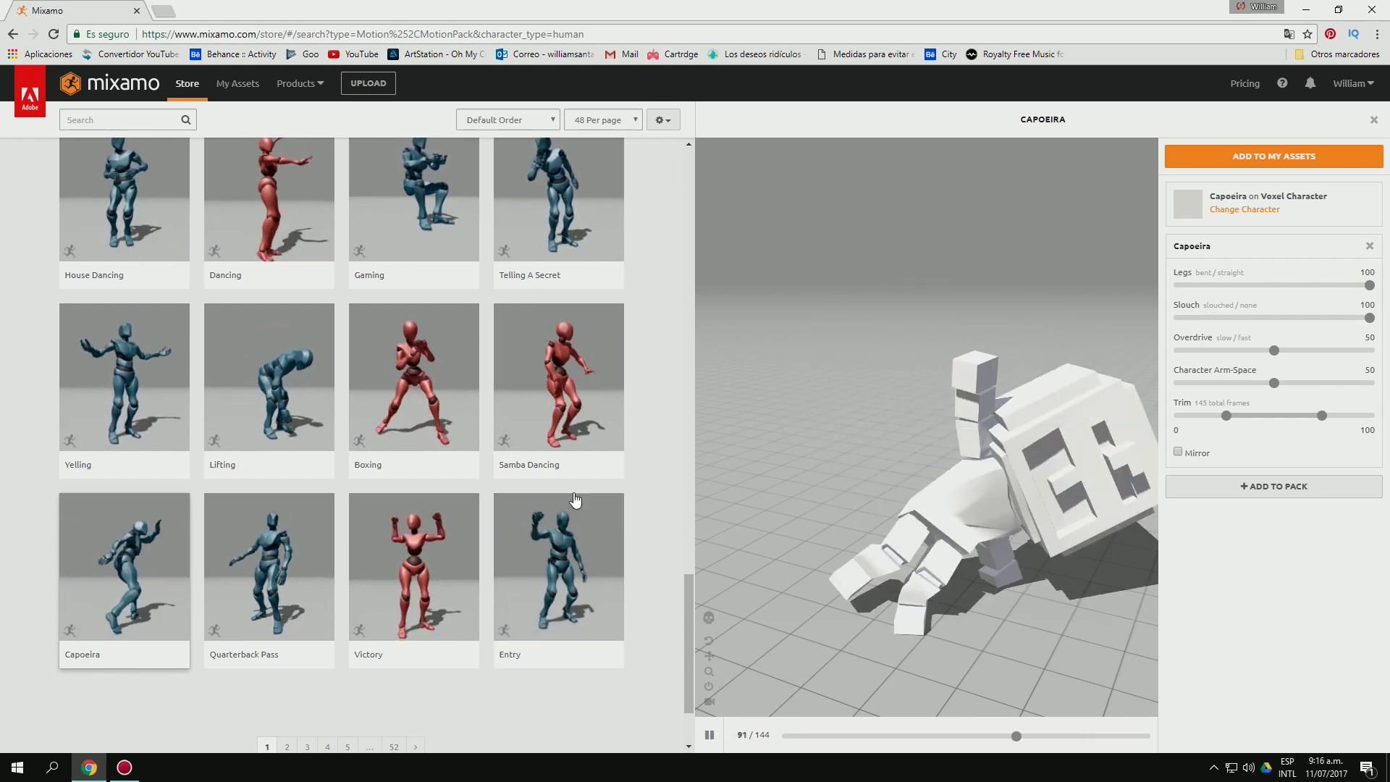
scroll(508, 502, "down", 2)
left_click(287, 623)
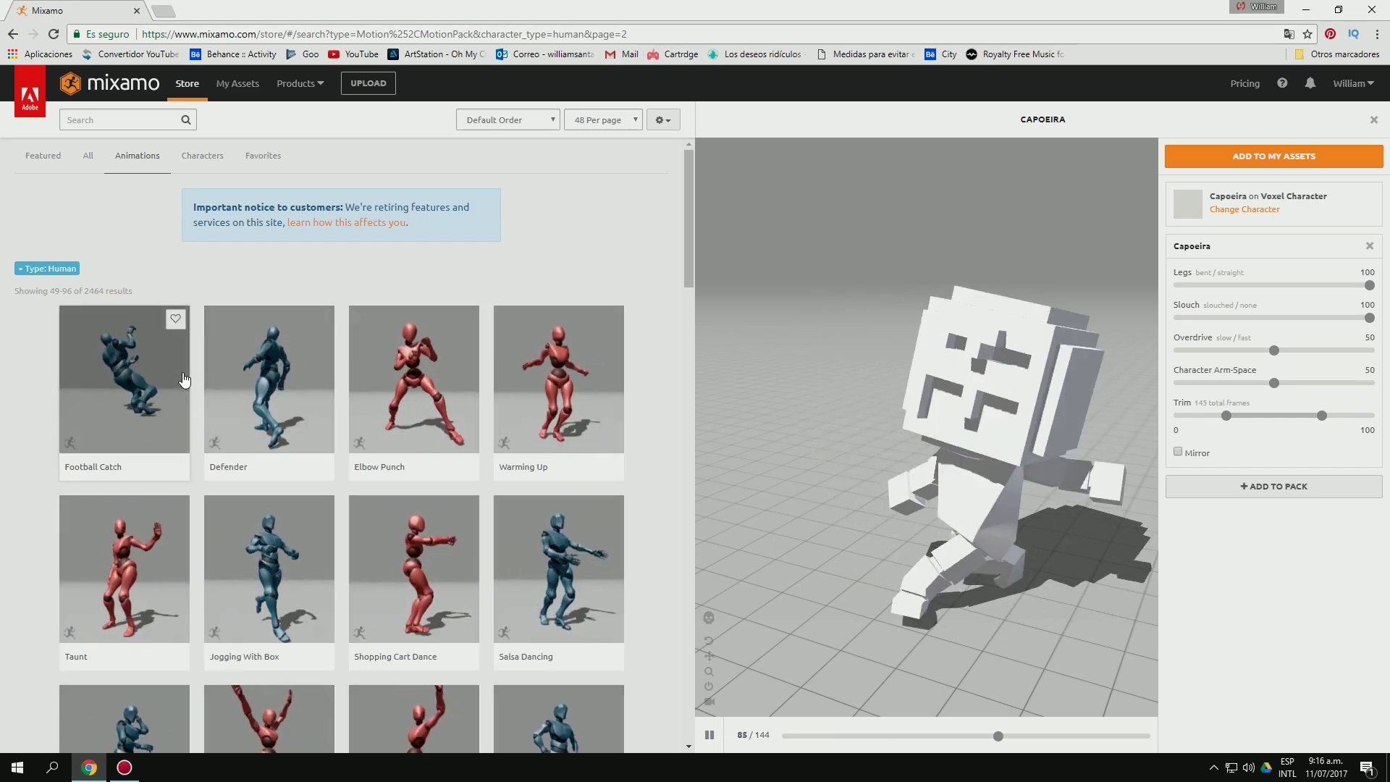
scroll(184, 384, "down", 2)
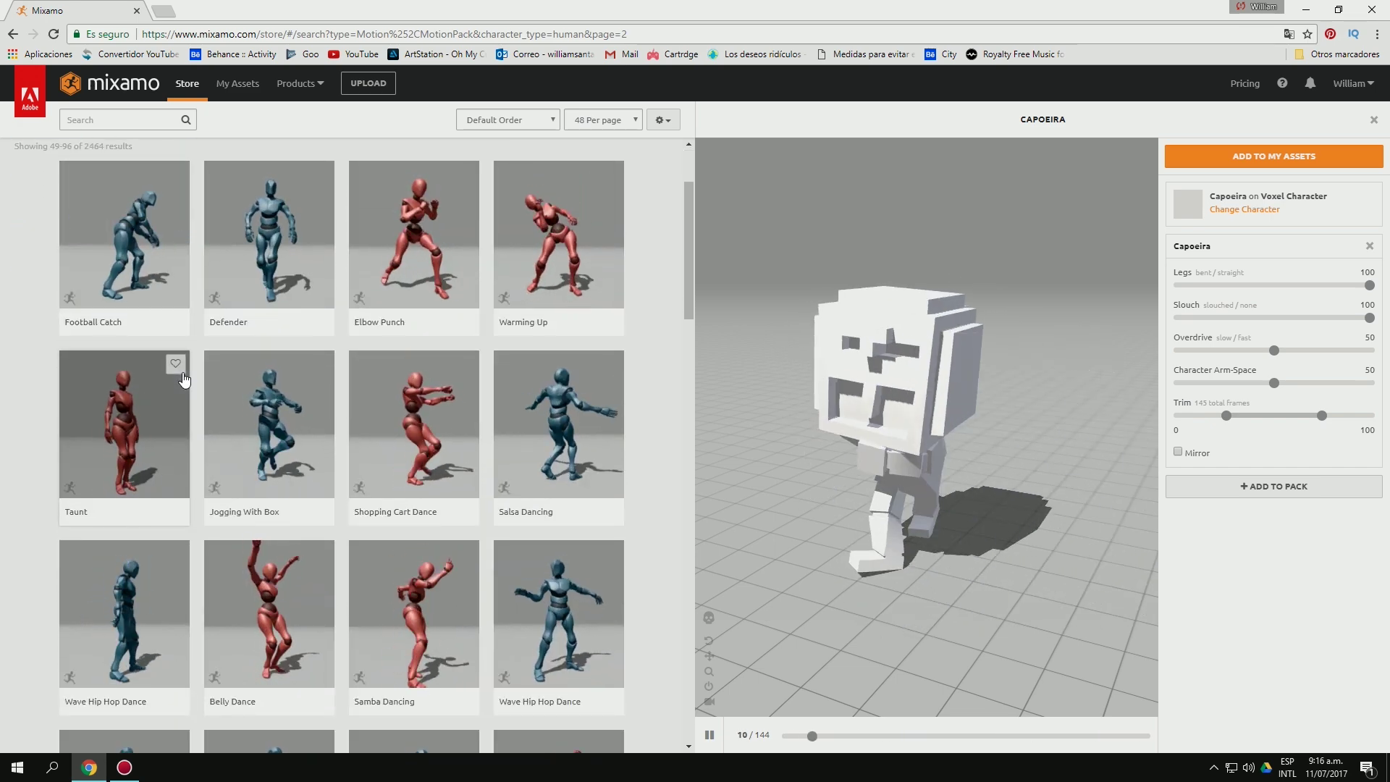
mouse_move(124, 614)
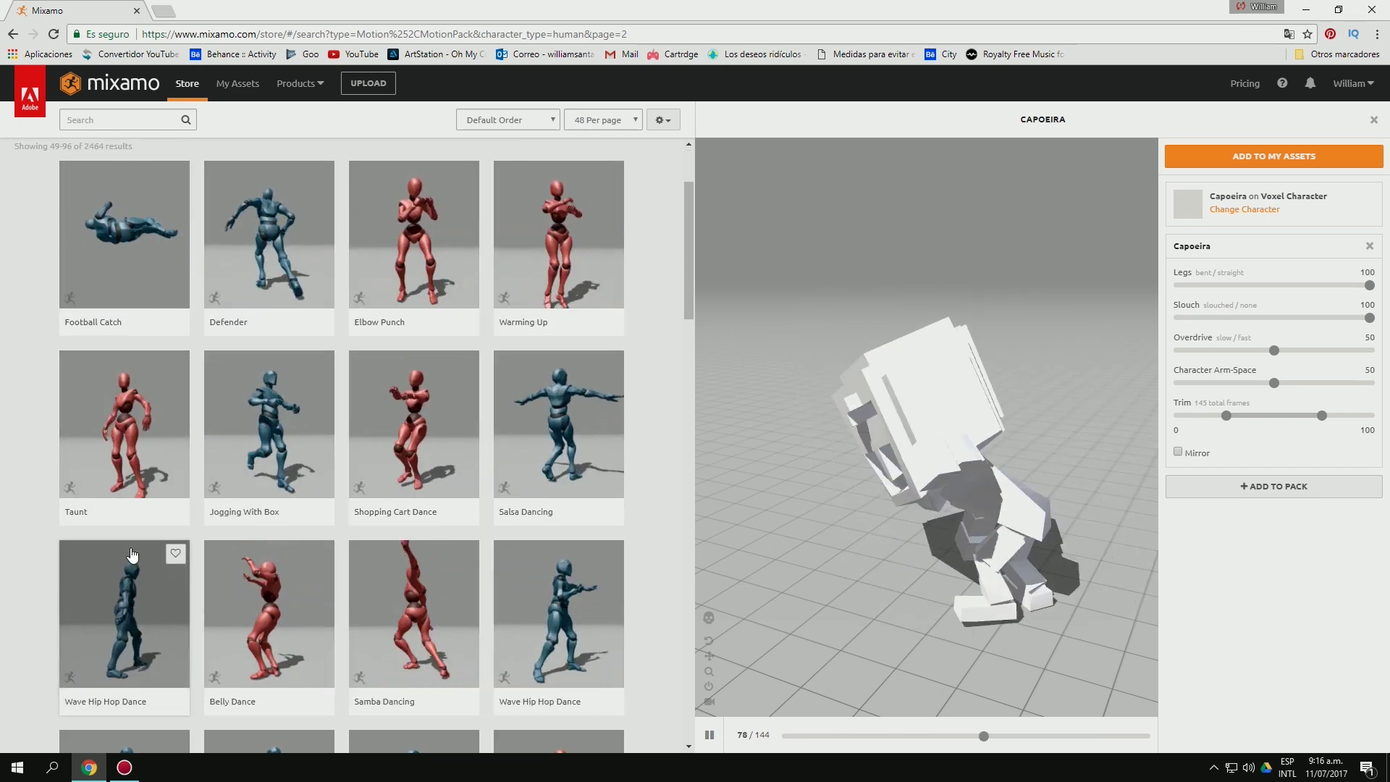
left_click(544, 395)
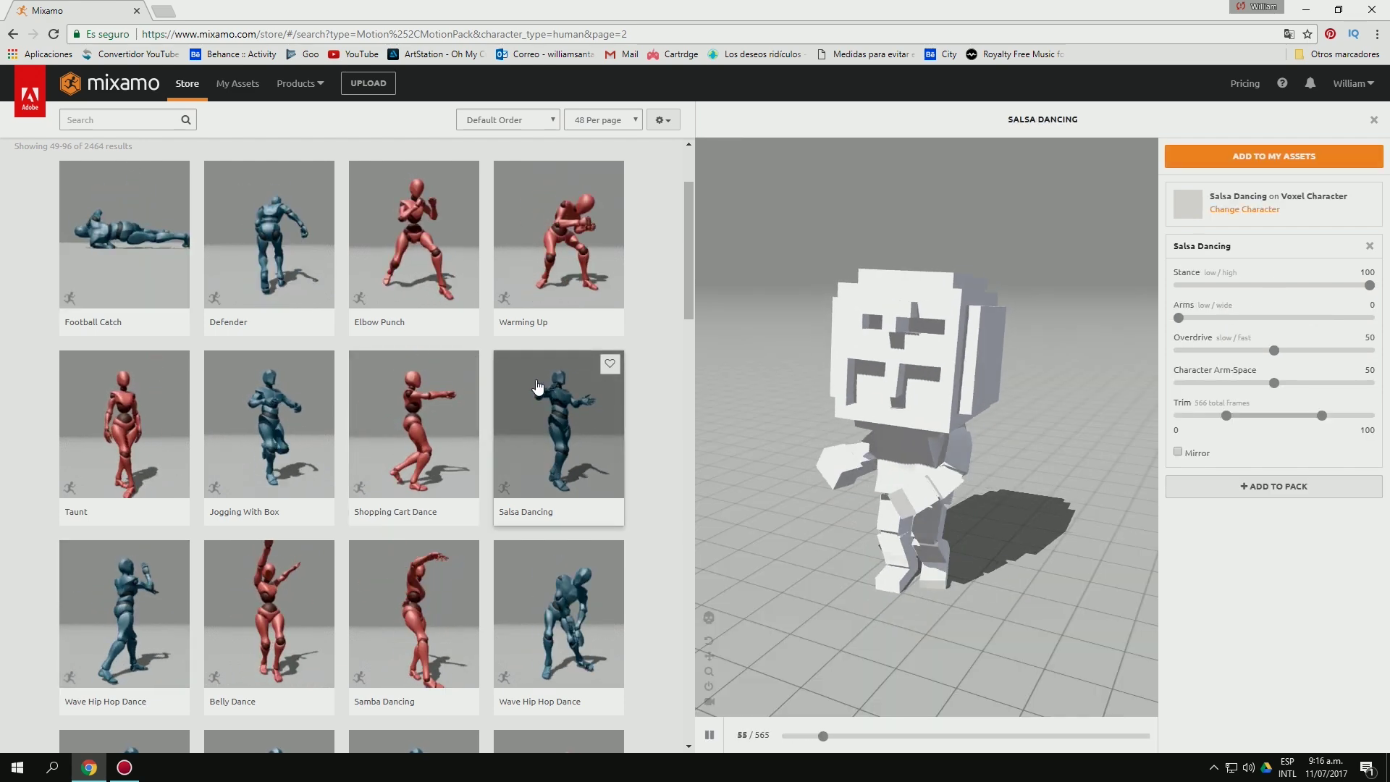
scroll(536, 391, "down", 5)
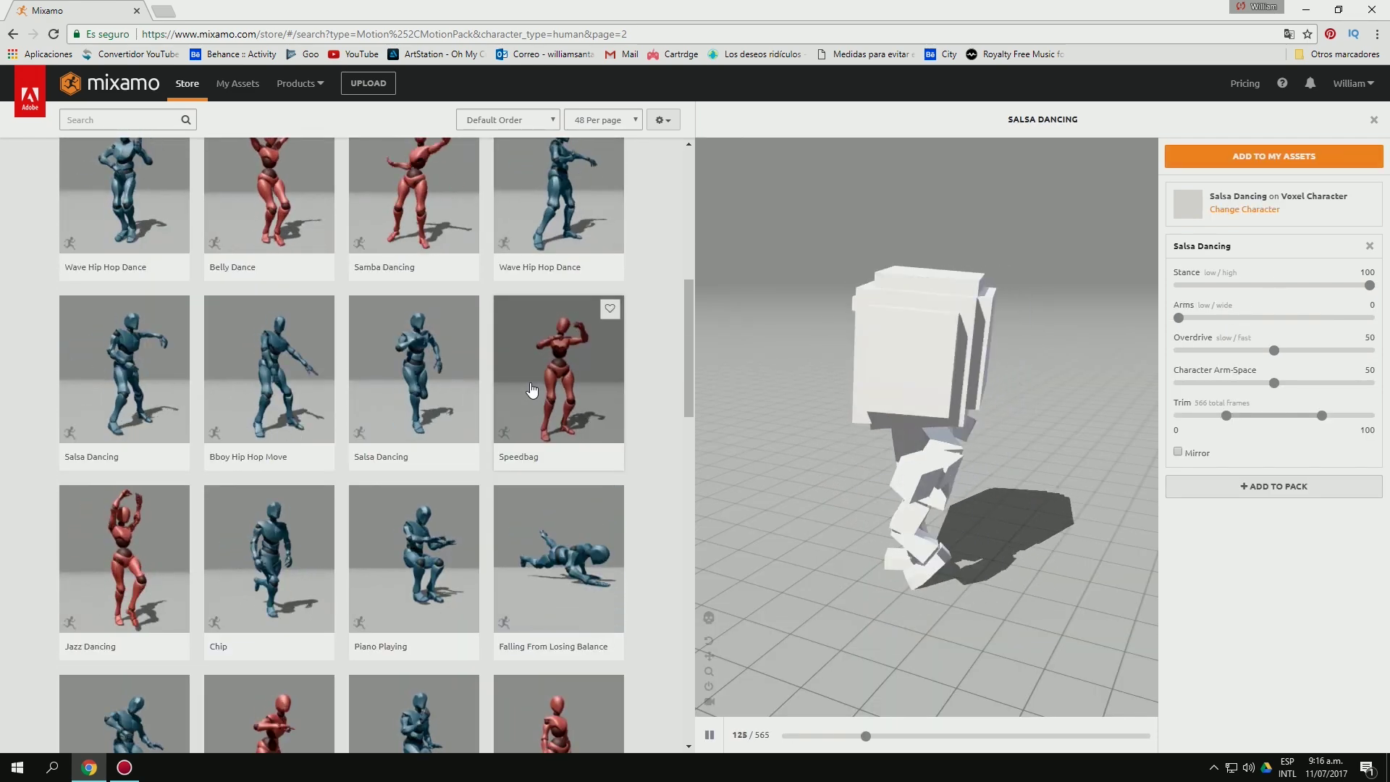
mouse_move(414, 380)
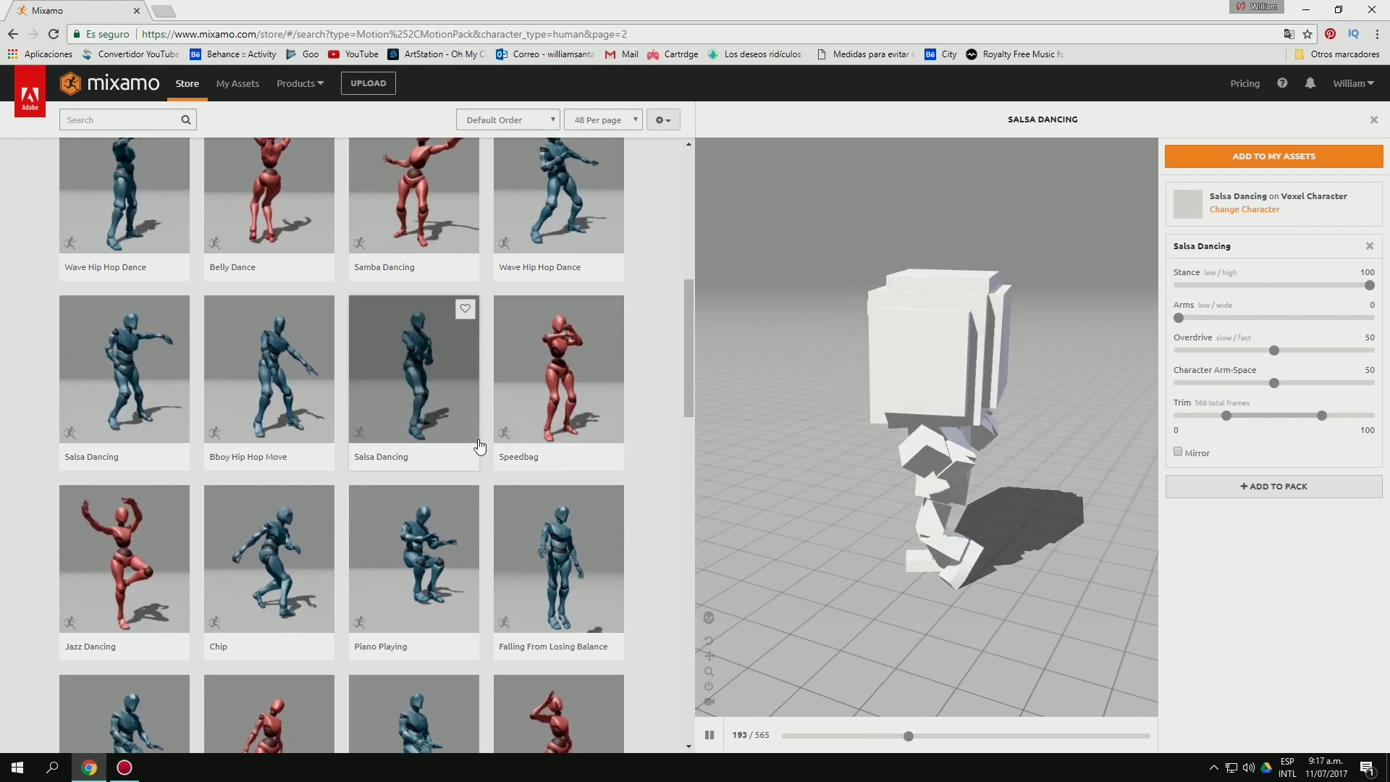
left_click(275, 364)
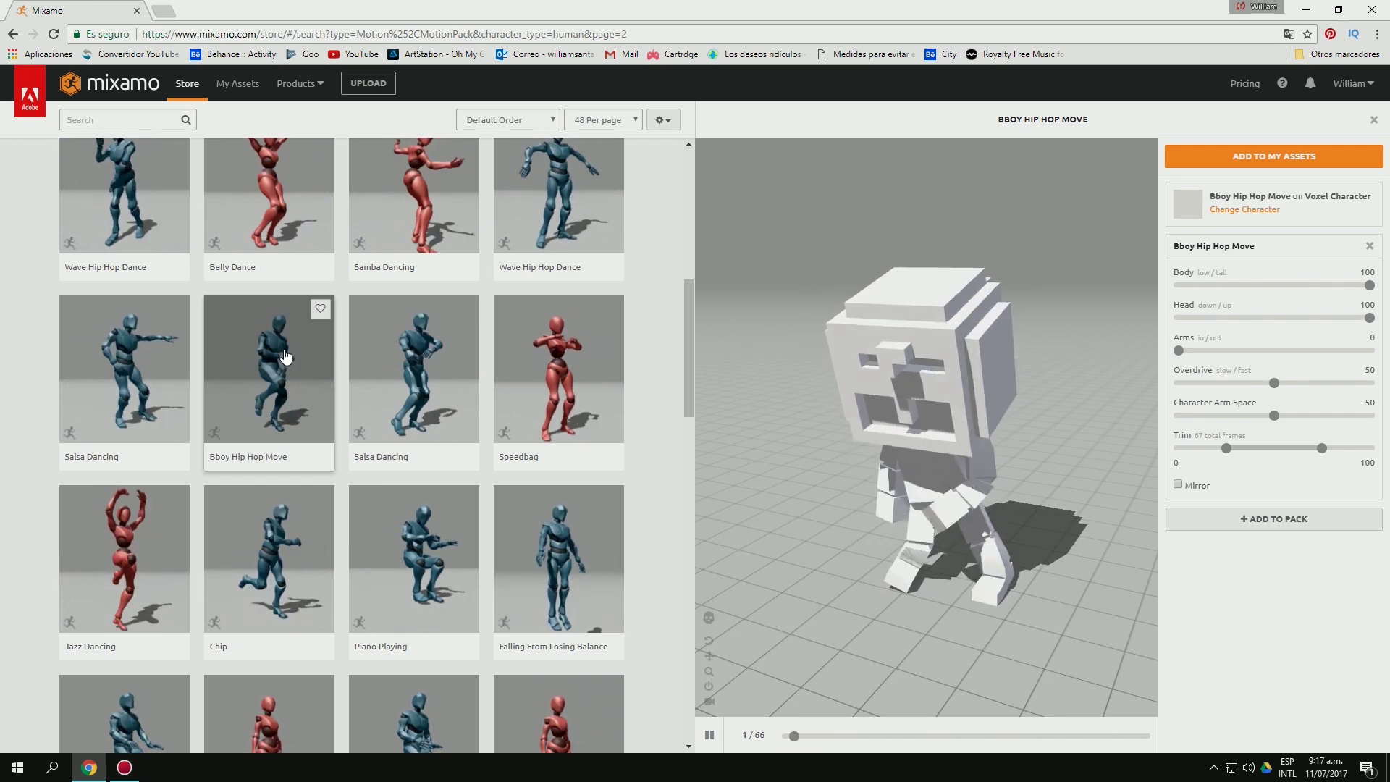
Add Bboy Hip Hop Move to a new pack named 'Baile'.
left_click(1265, 520)
left_click(1231, 540)
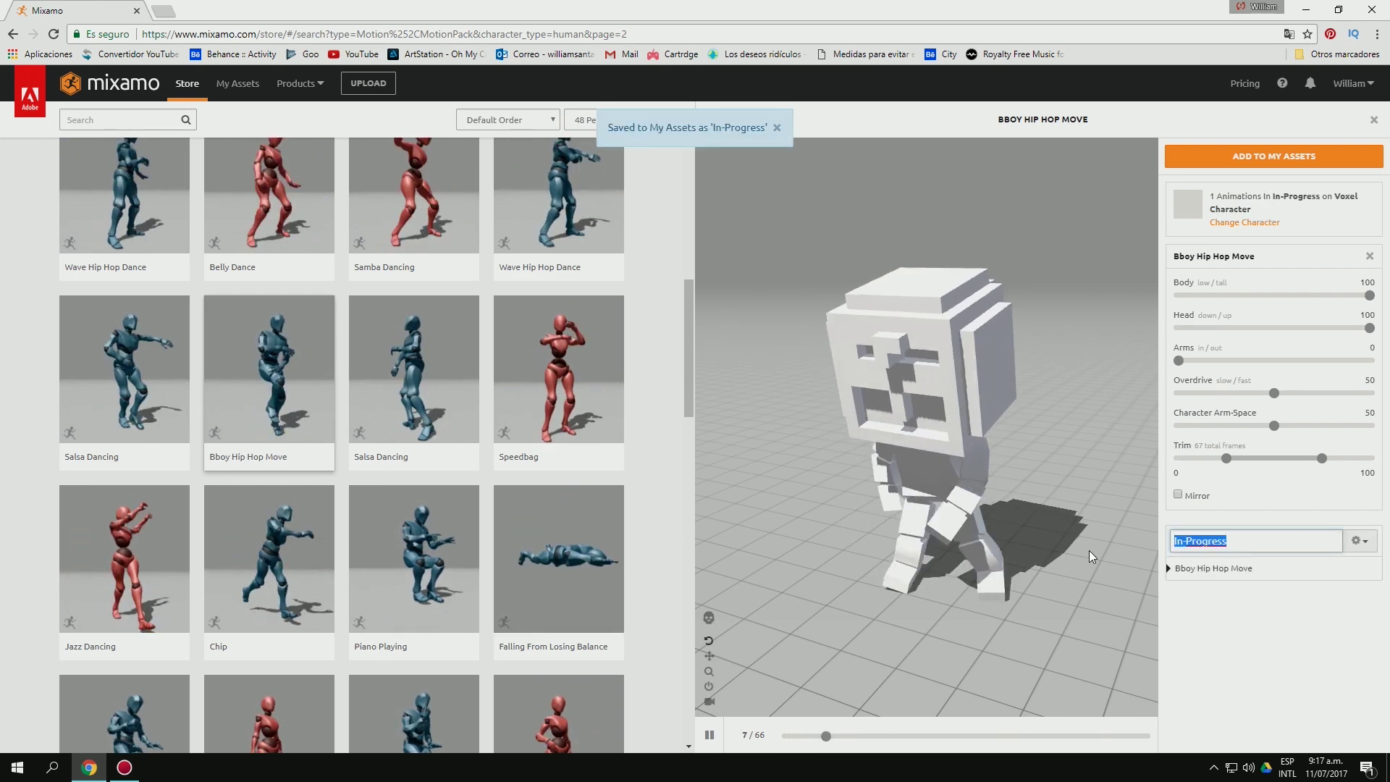
type("Baile")
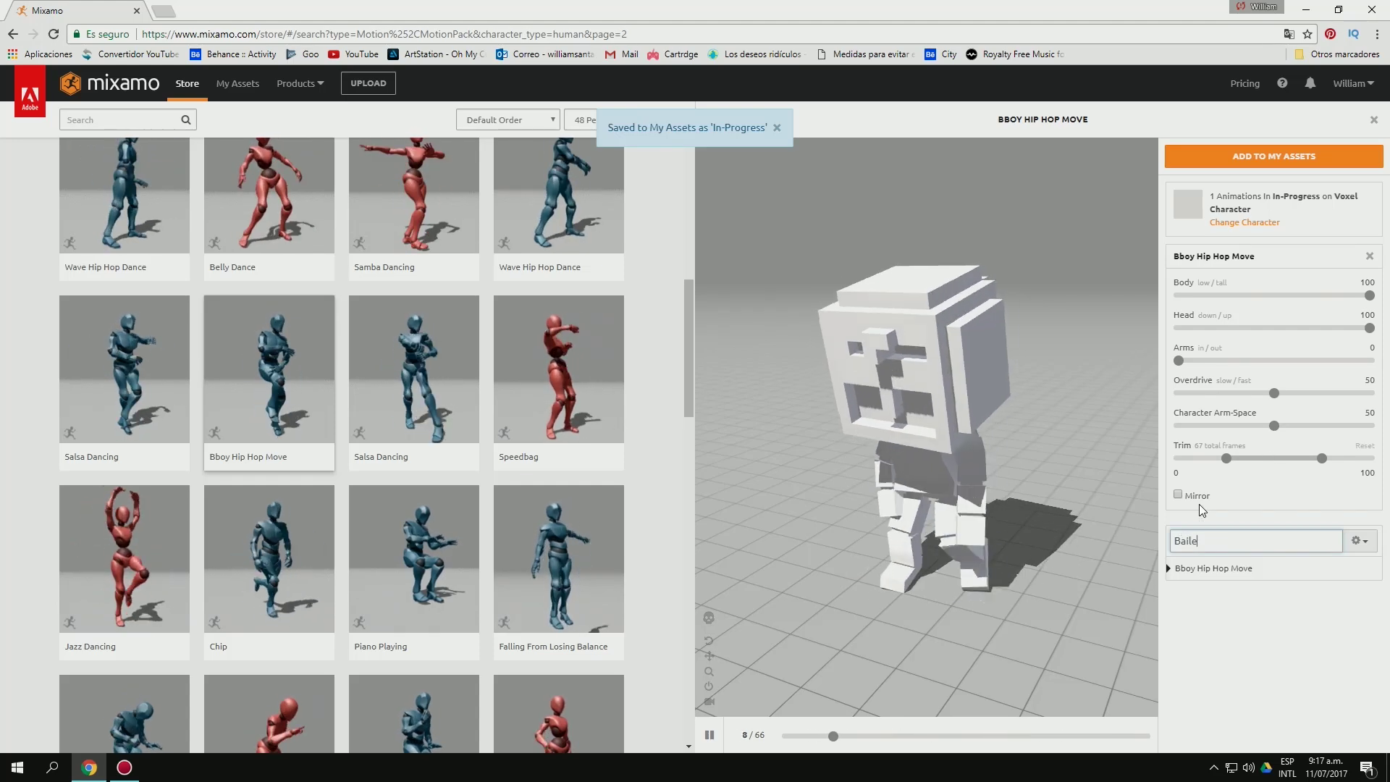
key("Return")
Save the Baile pack to My Assets and reload the assets page.
left_click(1255, 155)
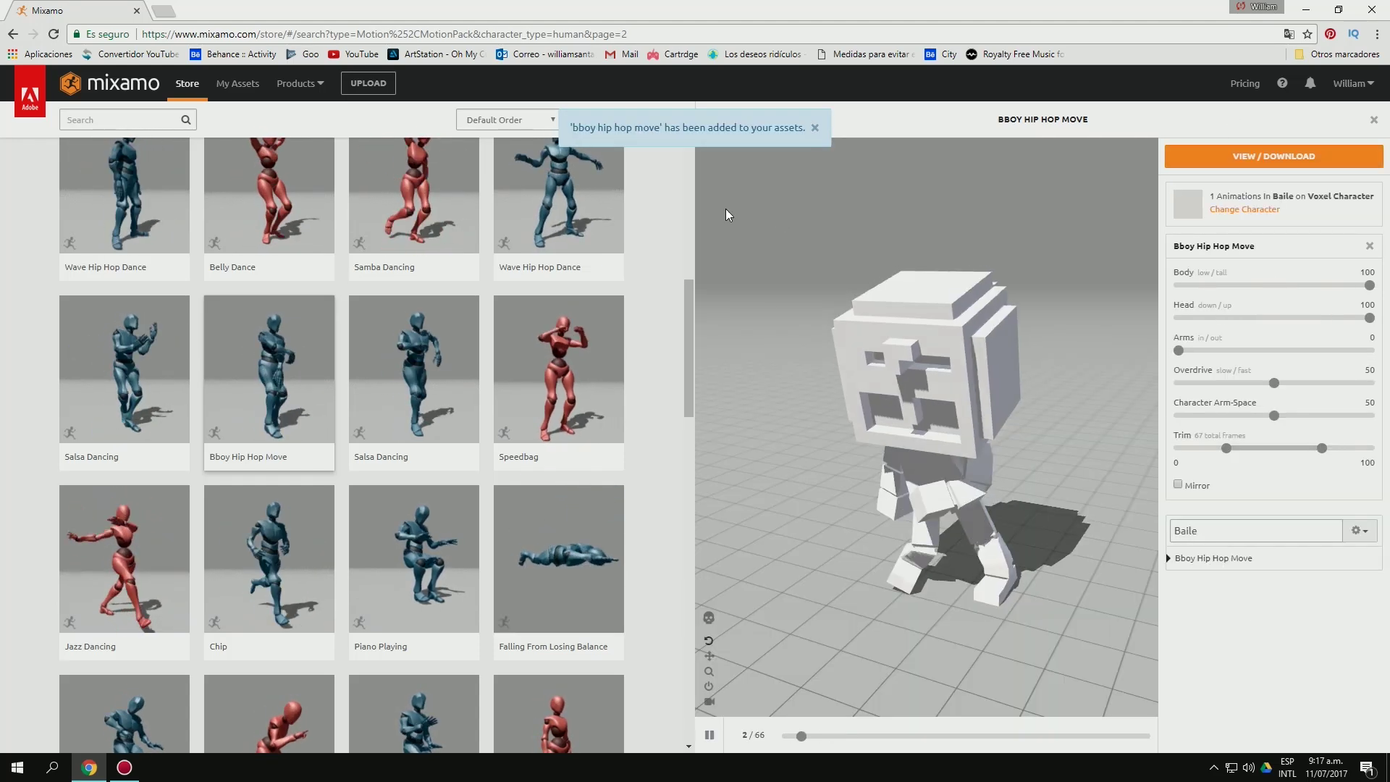
left_click(238, 84)
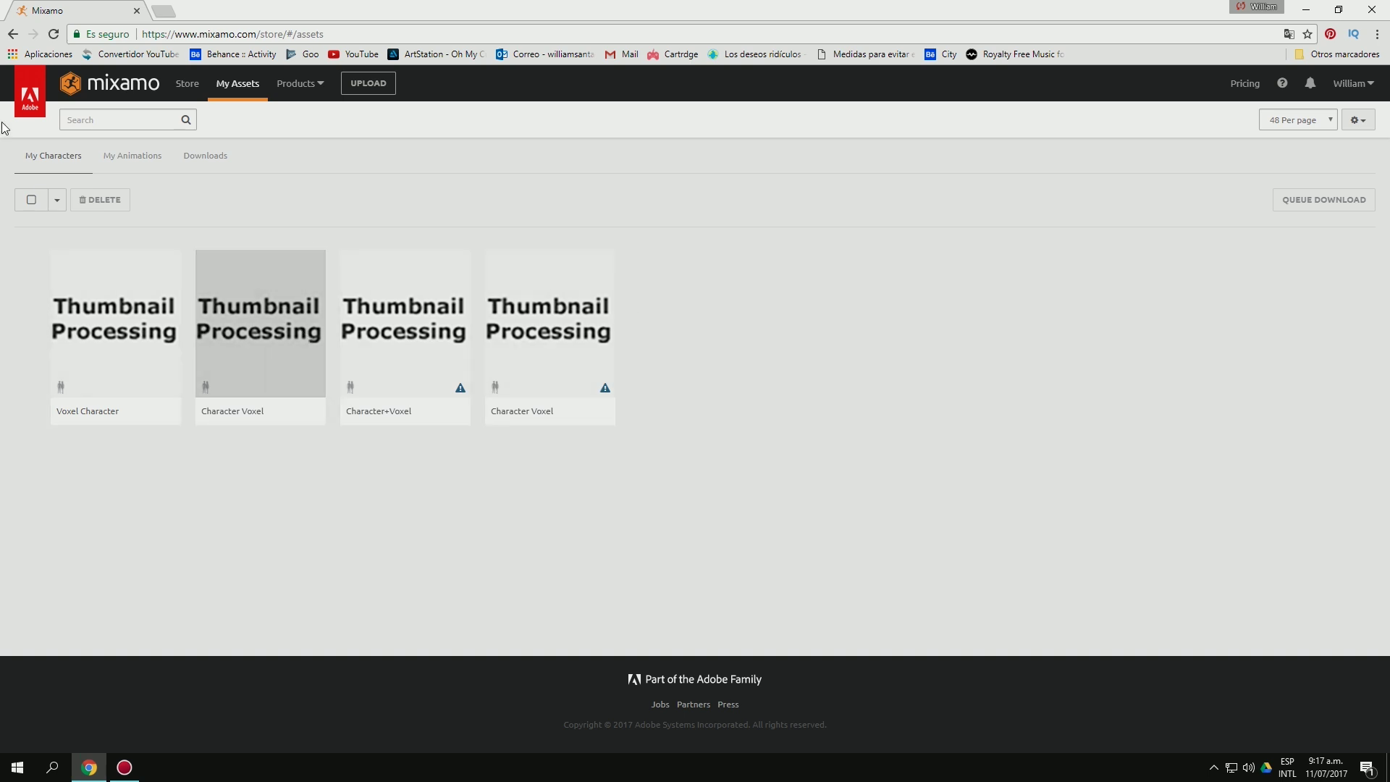
left_click(55, 34)
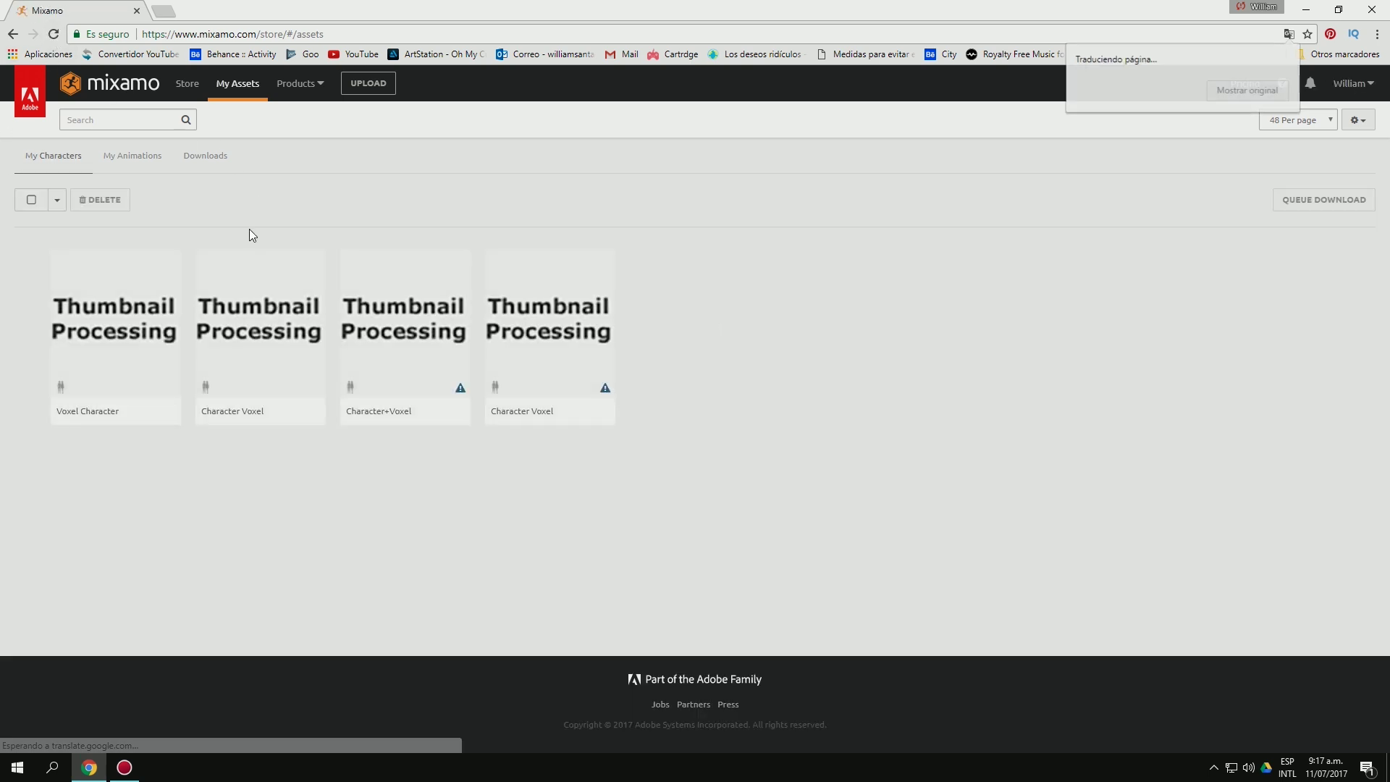
Preview the uploaded character cards, ending on Voxel Character.
left_click(297, 85)
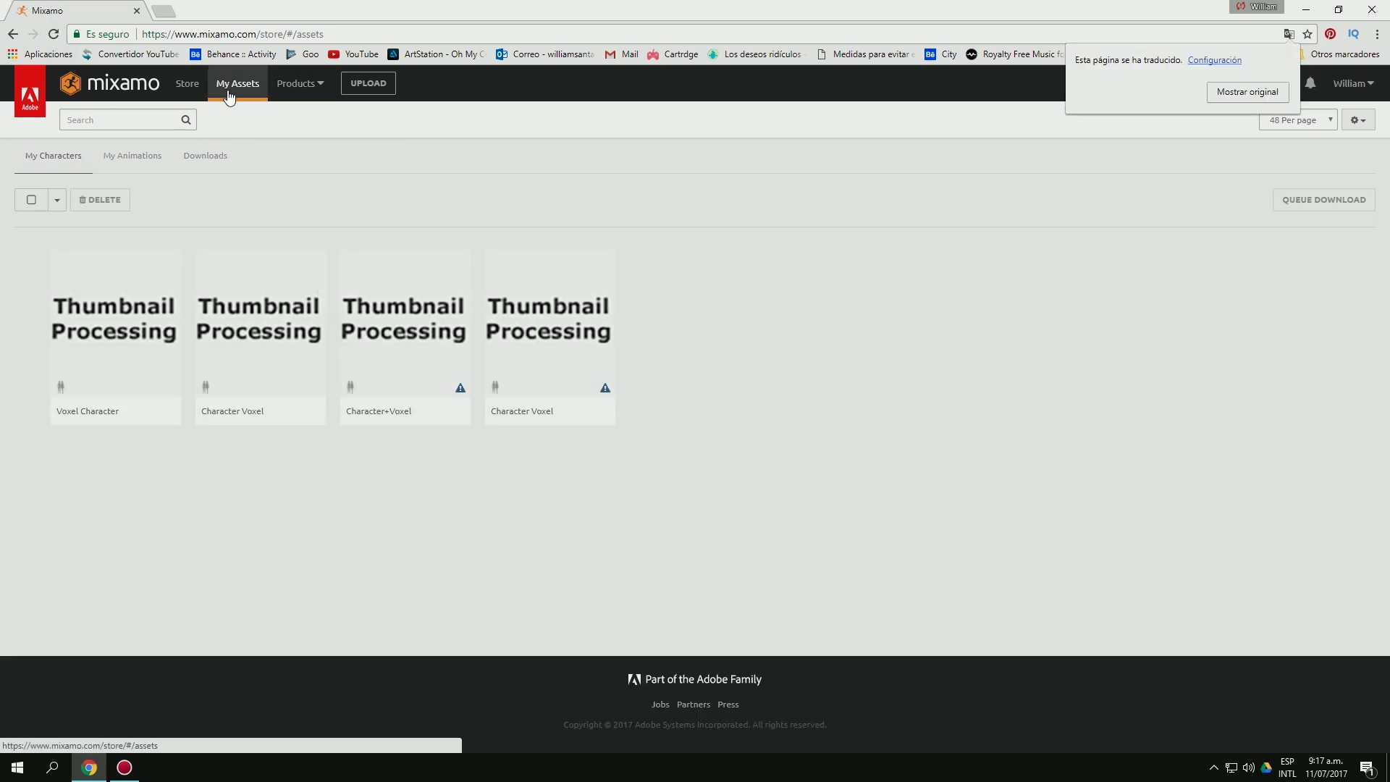
left_click(142, 340)
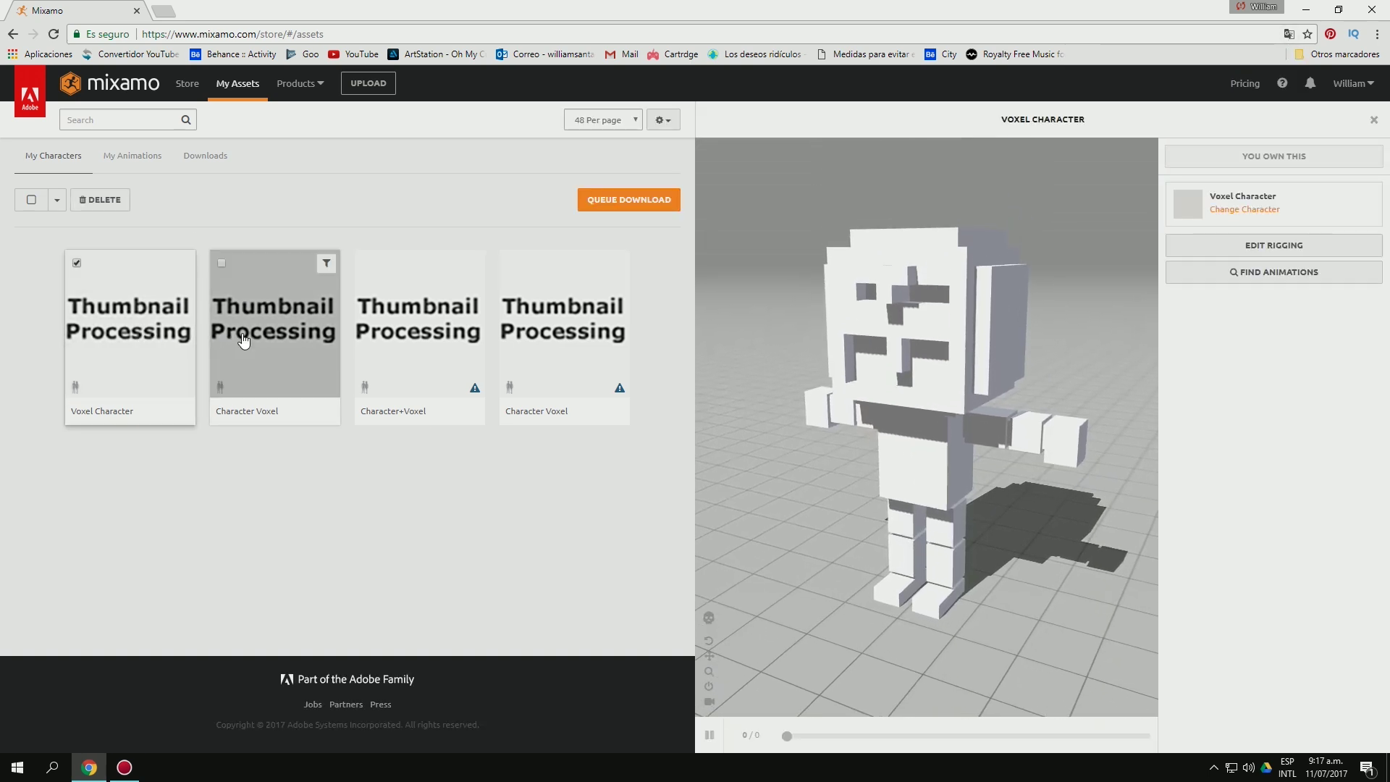
left_click(324, 349)
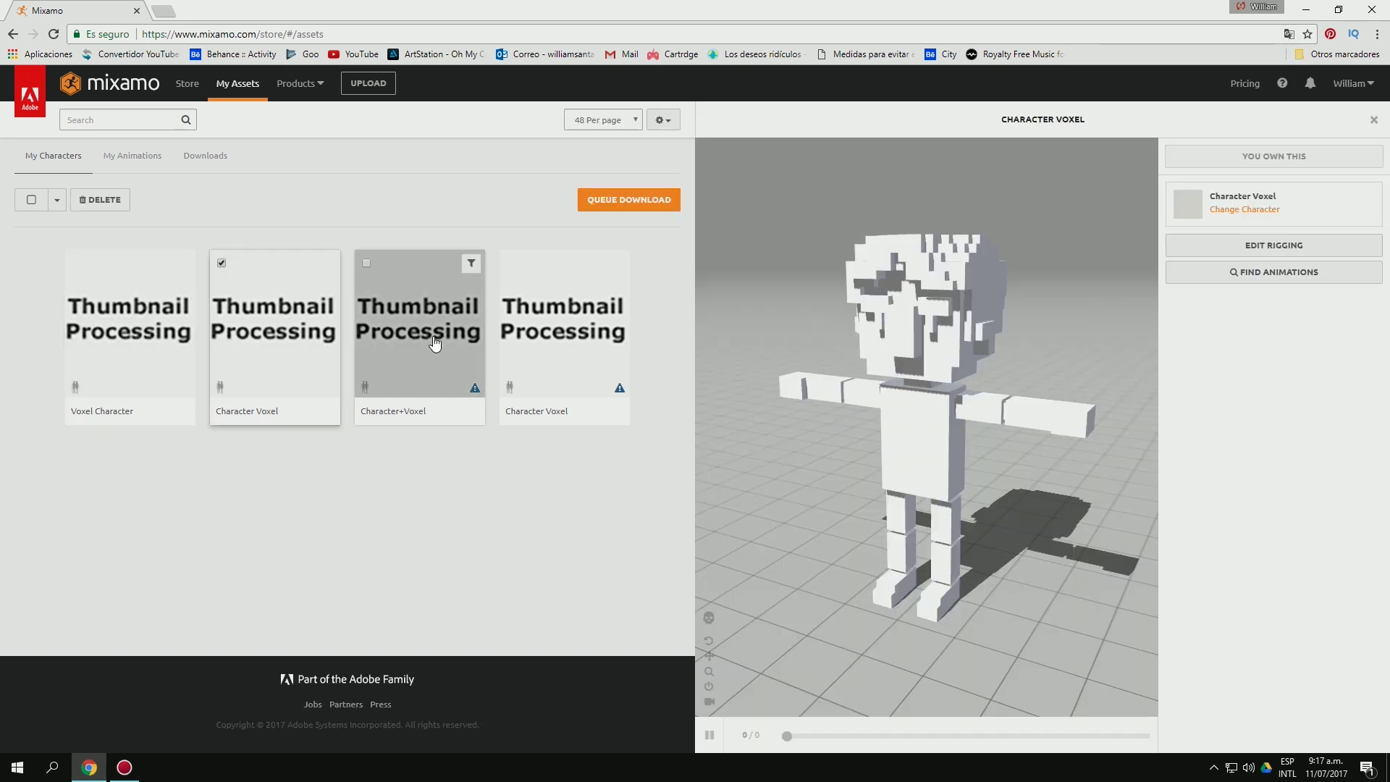
left_click(434, 346)
left_click(159, 331)
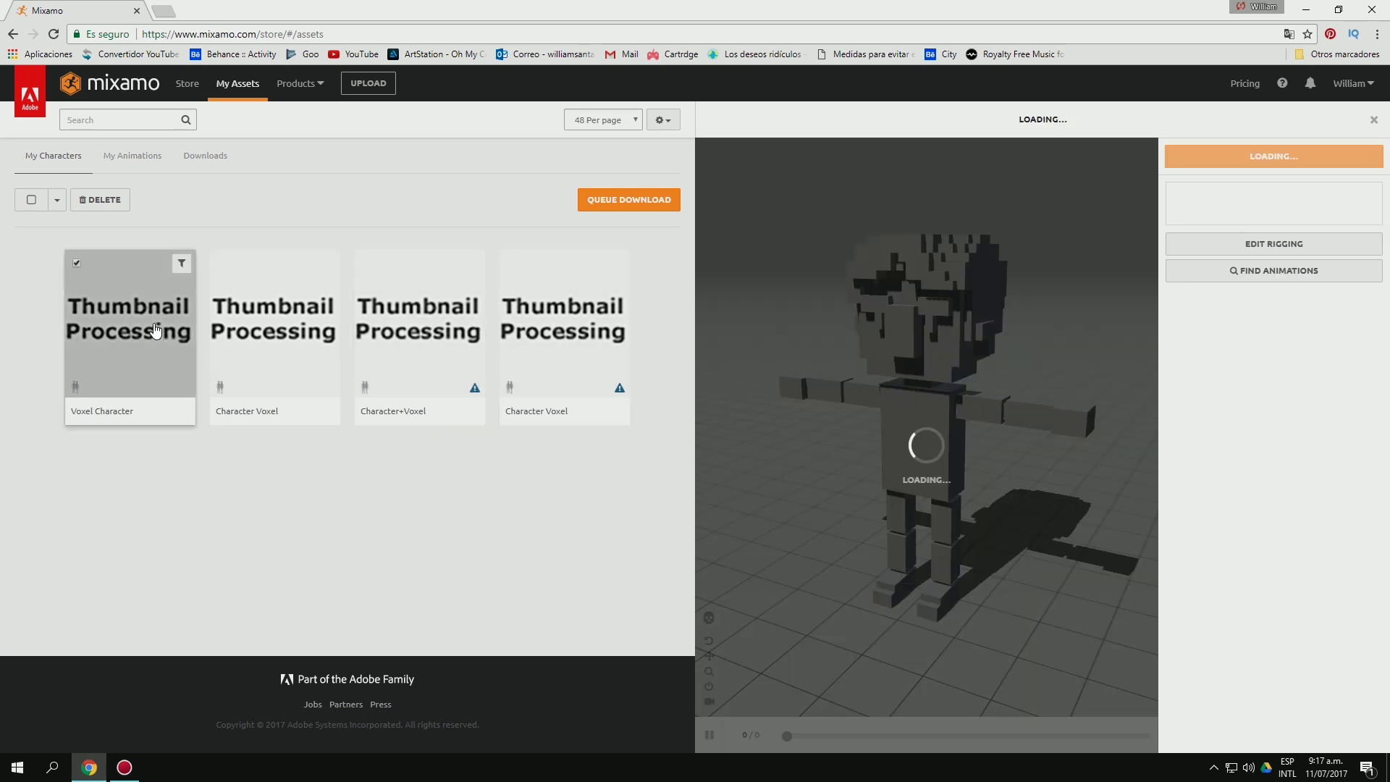
Queue Bboy Hip Hop Move for download as FBX, With Skin, 30 fps.
left_click(132, 156)
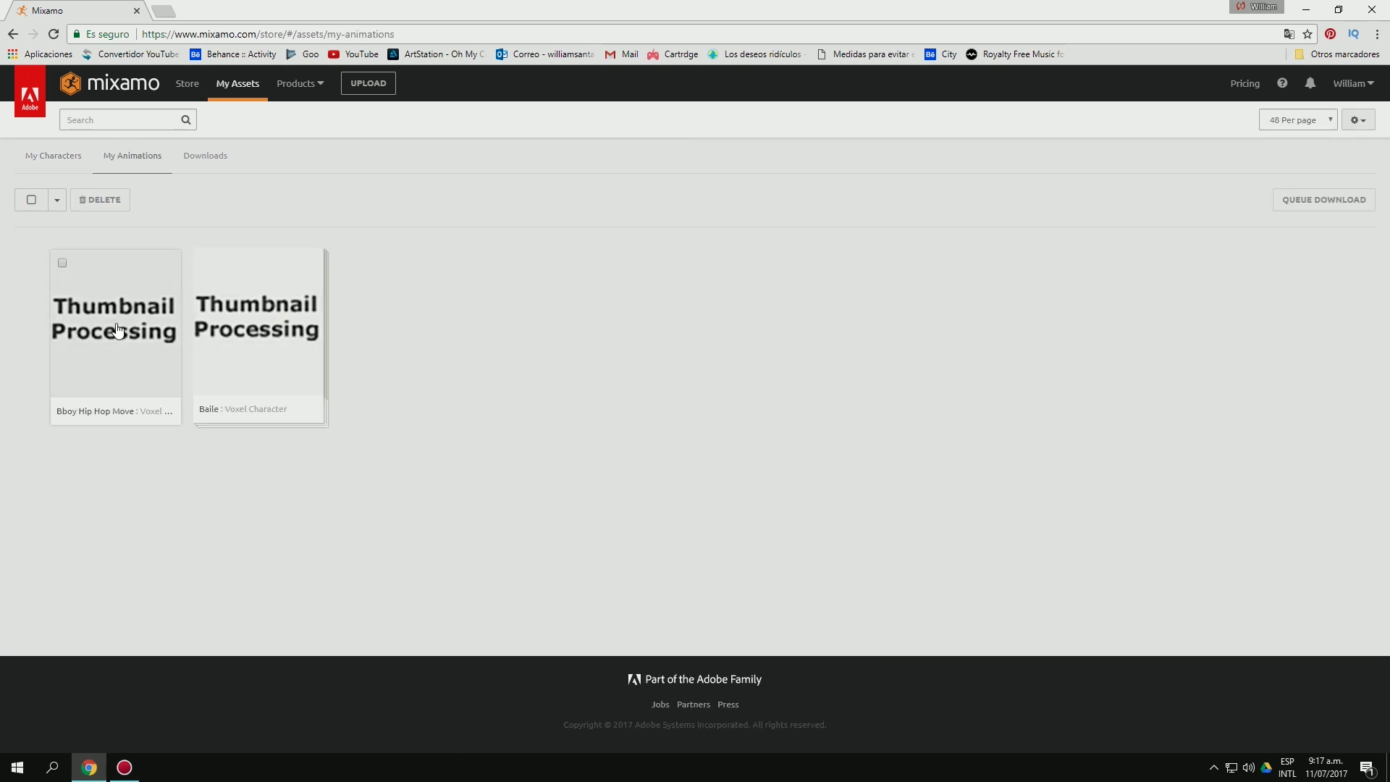
left_click(114, 334)
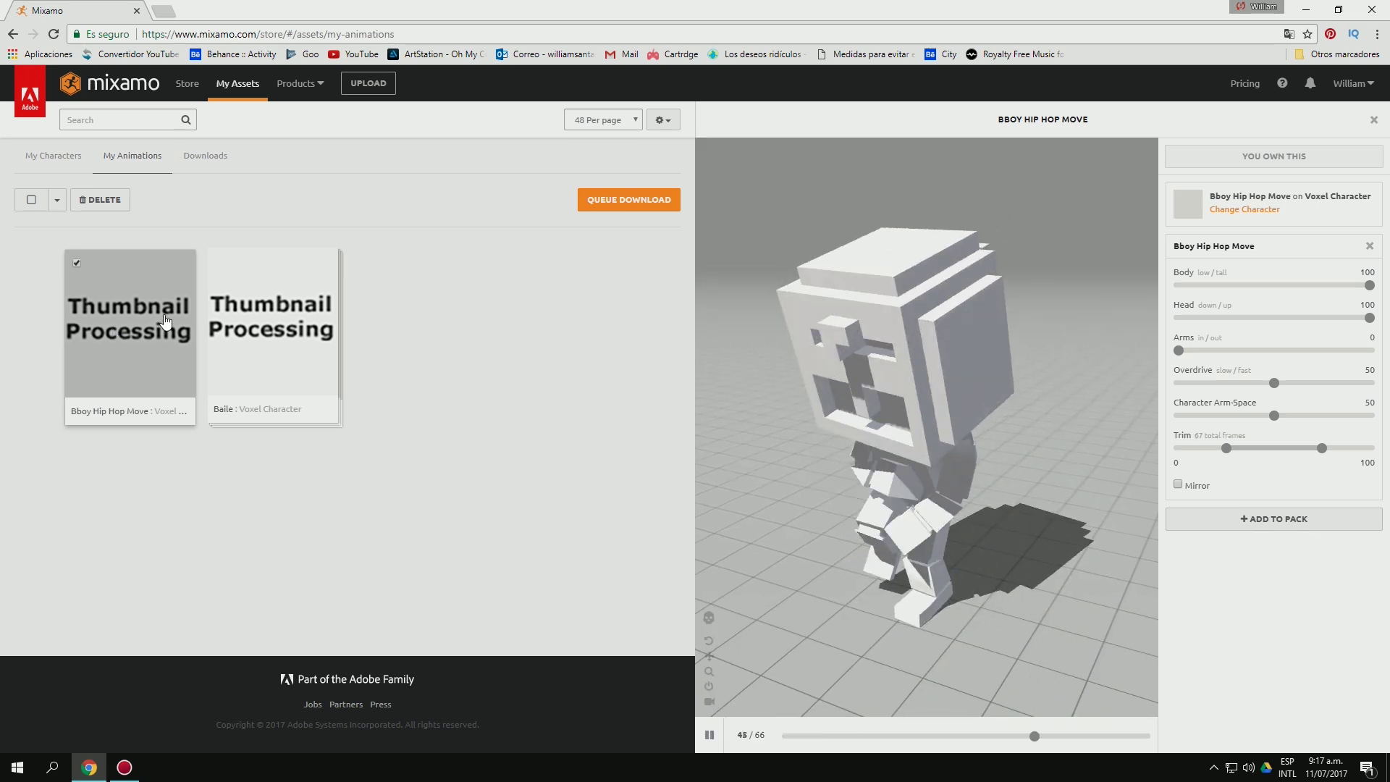
left_click(605, 199)
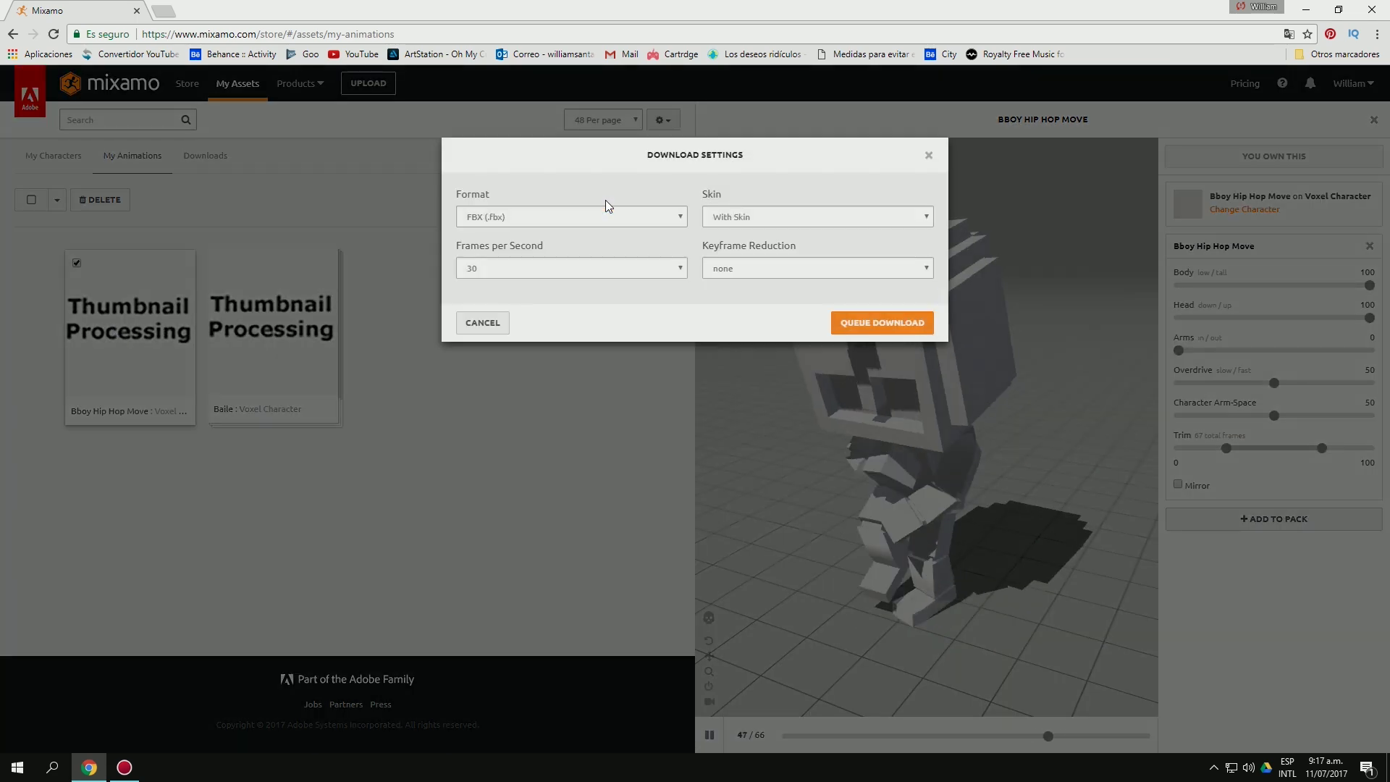
left_click(735, 219)
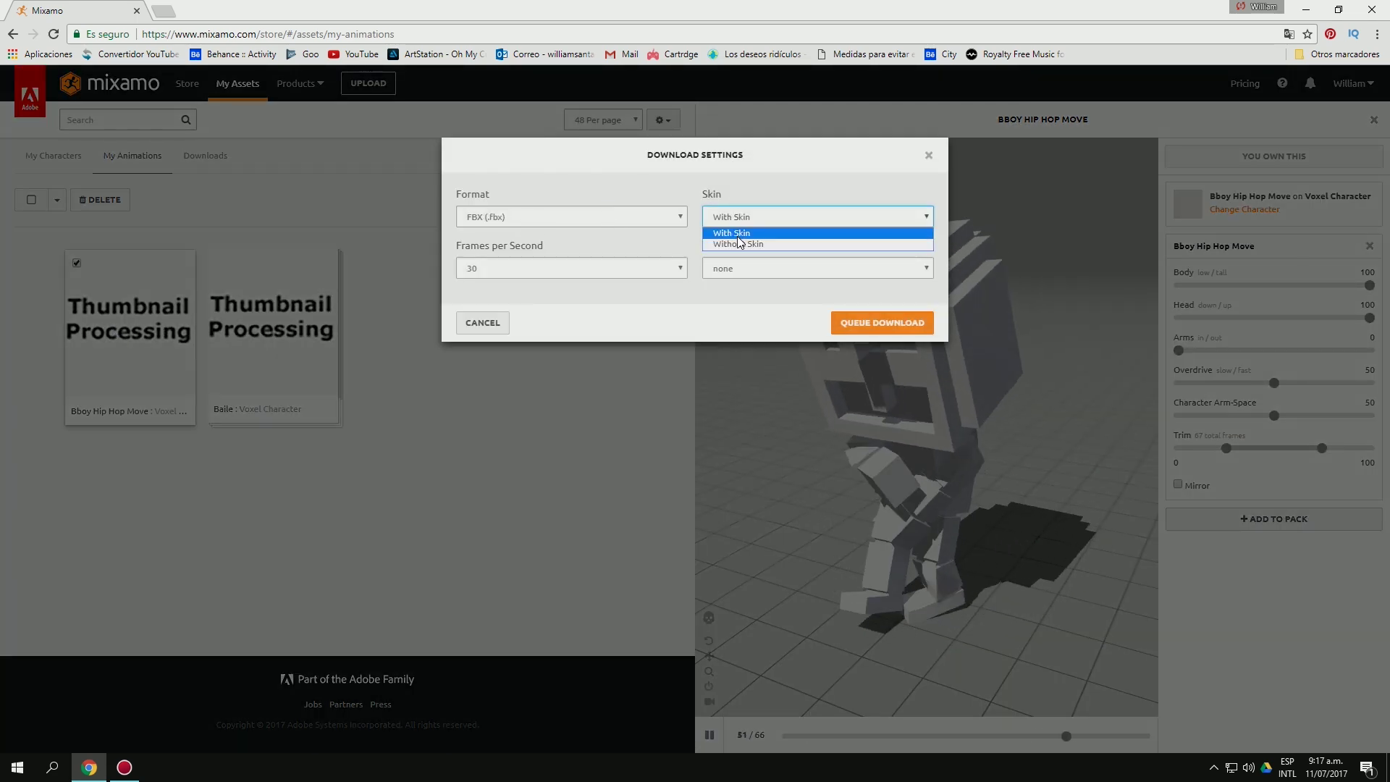
left_click(737, 233)
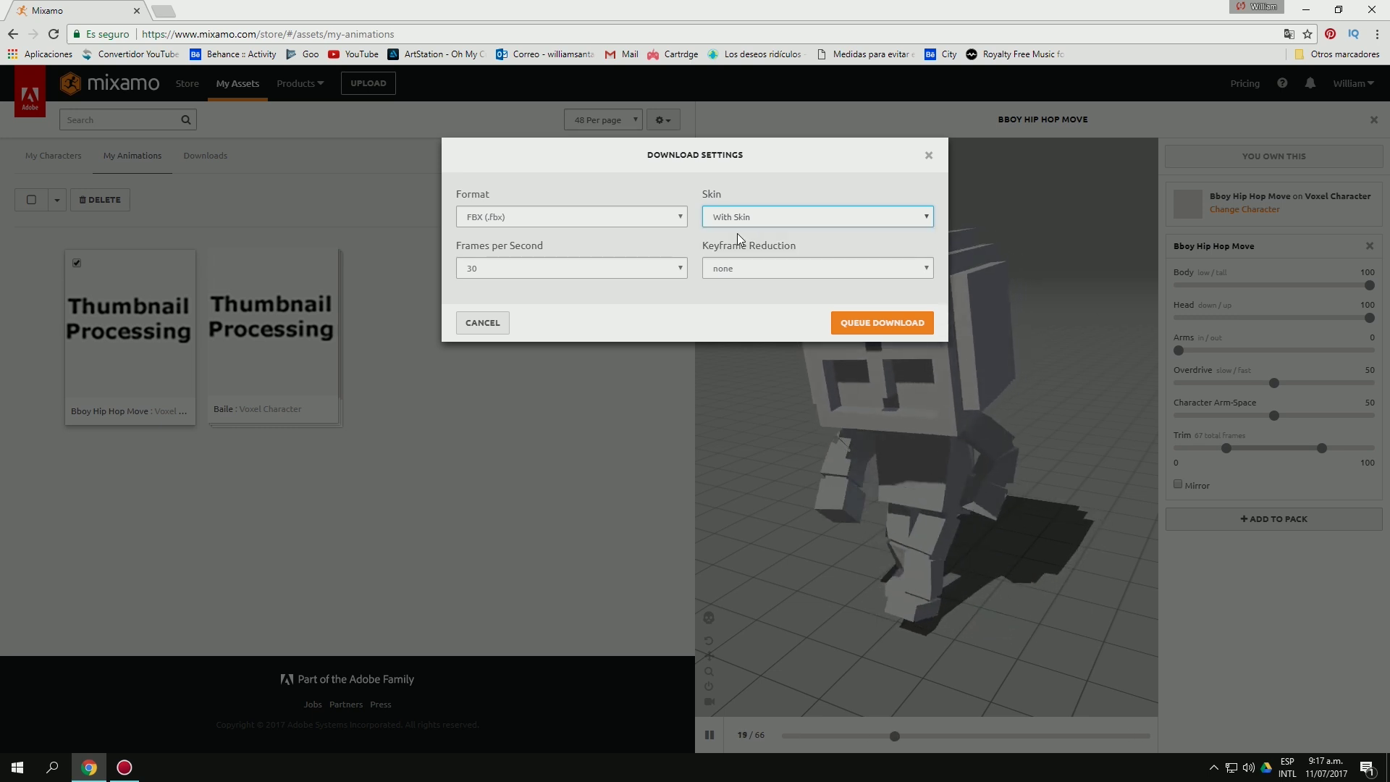
left_click(764, 272)
left_click(554, 262)
left_click(554, 262)
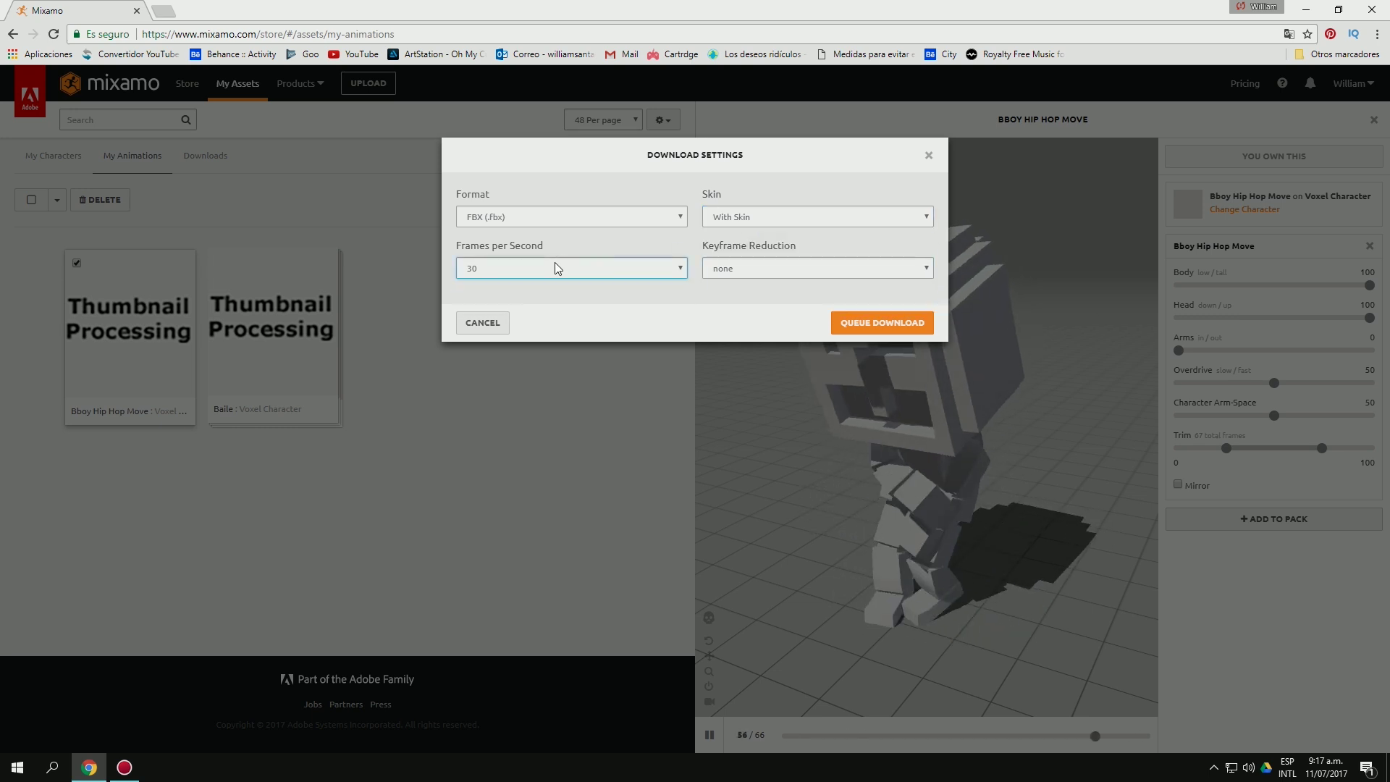
left_click(524, 217)
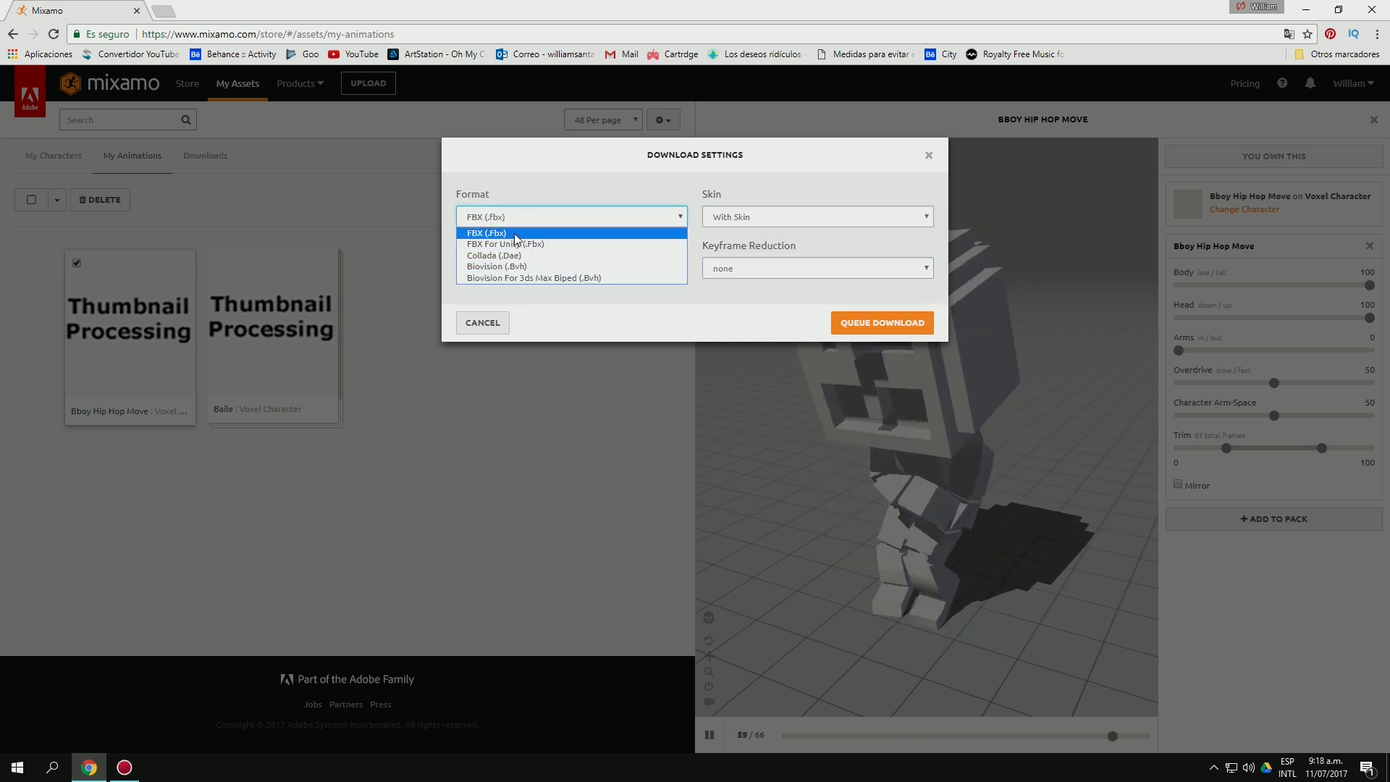
left_click(513, 232)
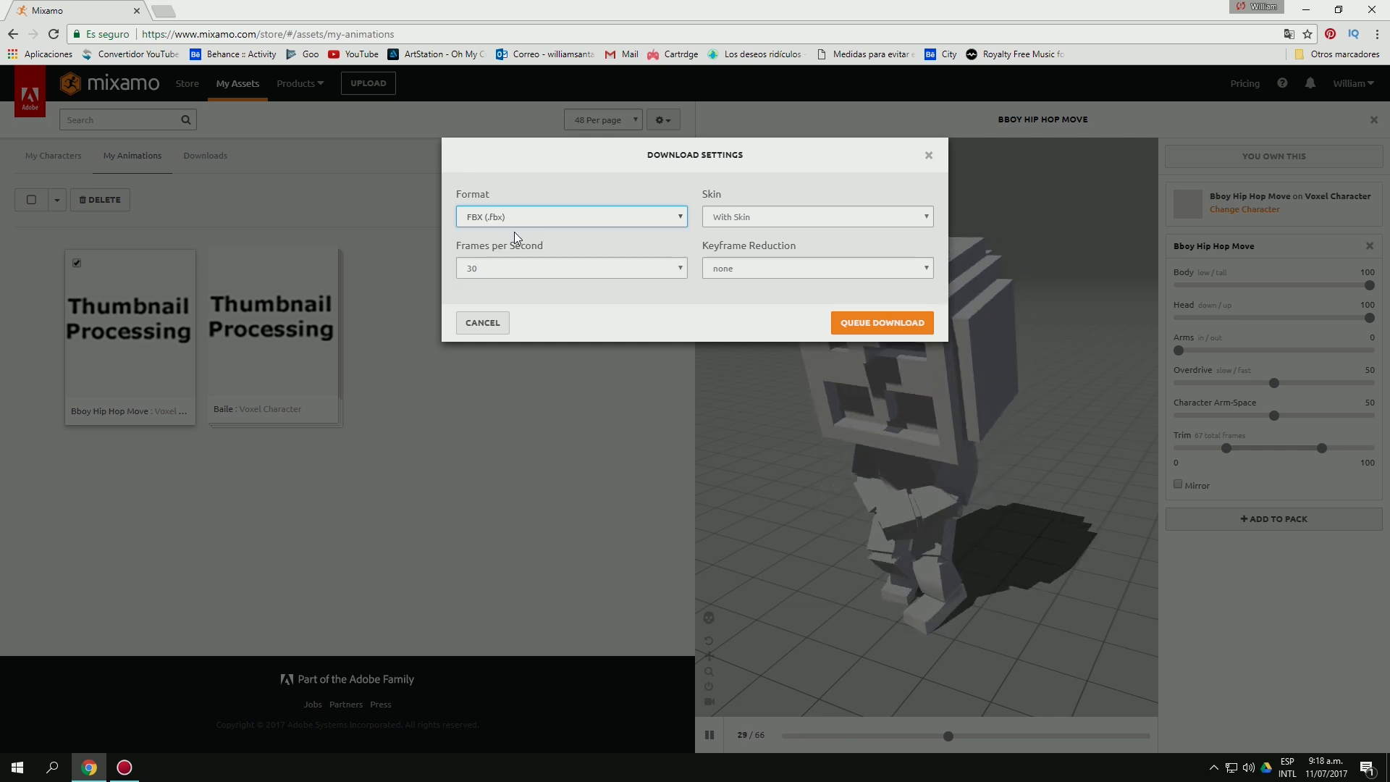
left_click(852, 324)
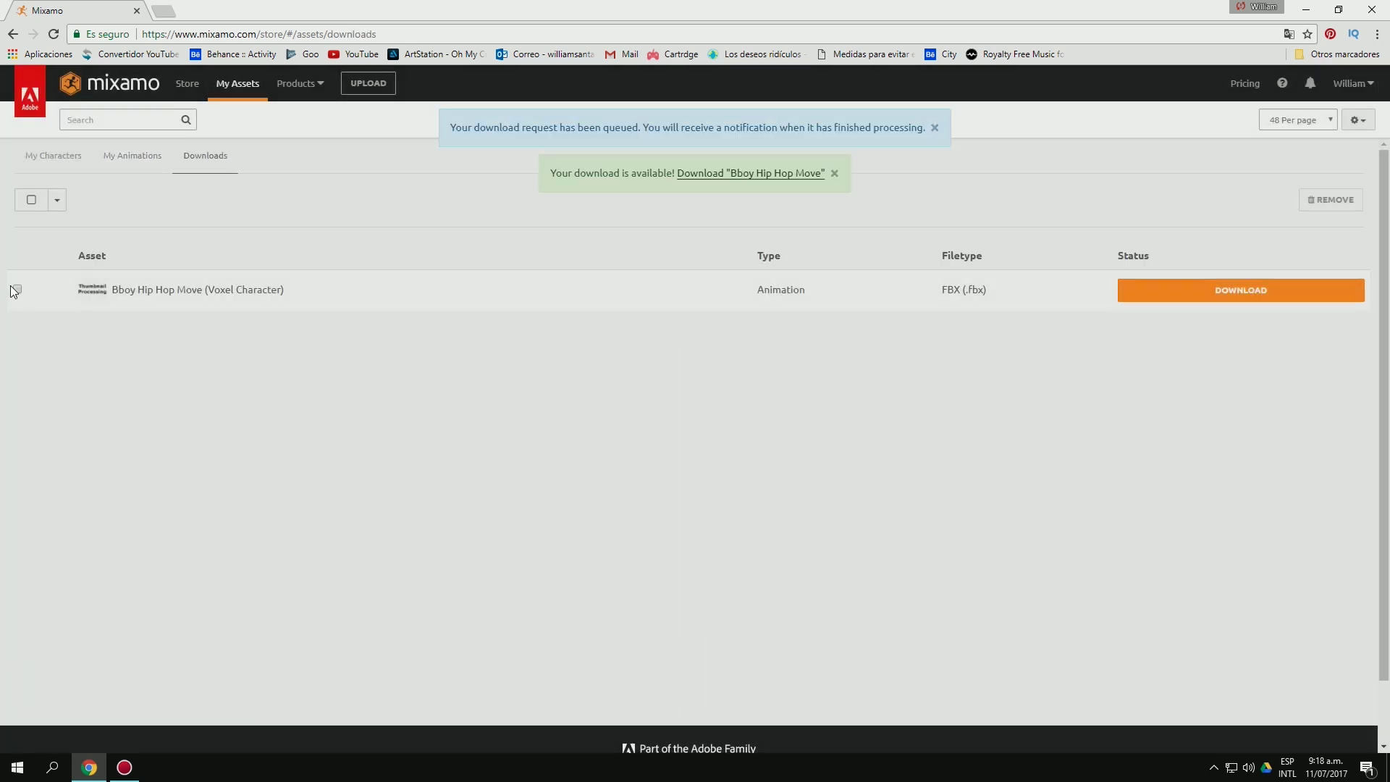
Download bboy_hip_hop_move.fbx and show it in the Descargas folder.
left_click(18, 289)
left_click(1309, 292)
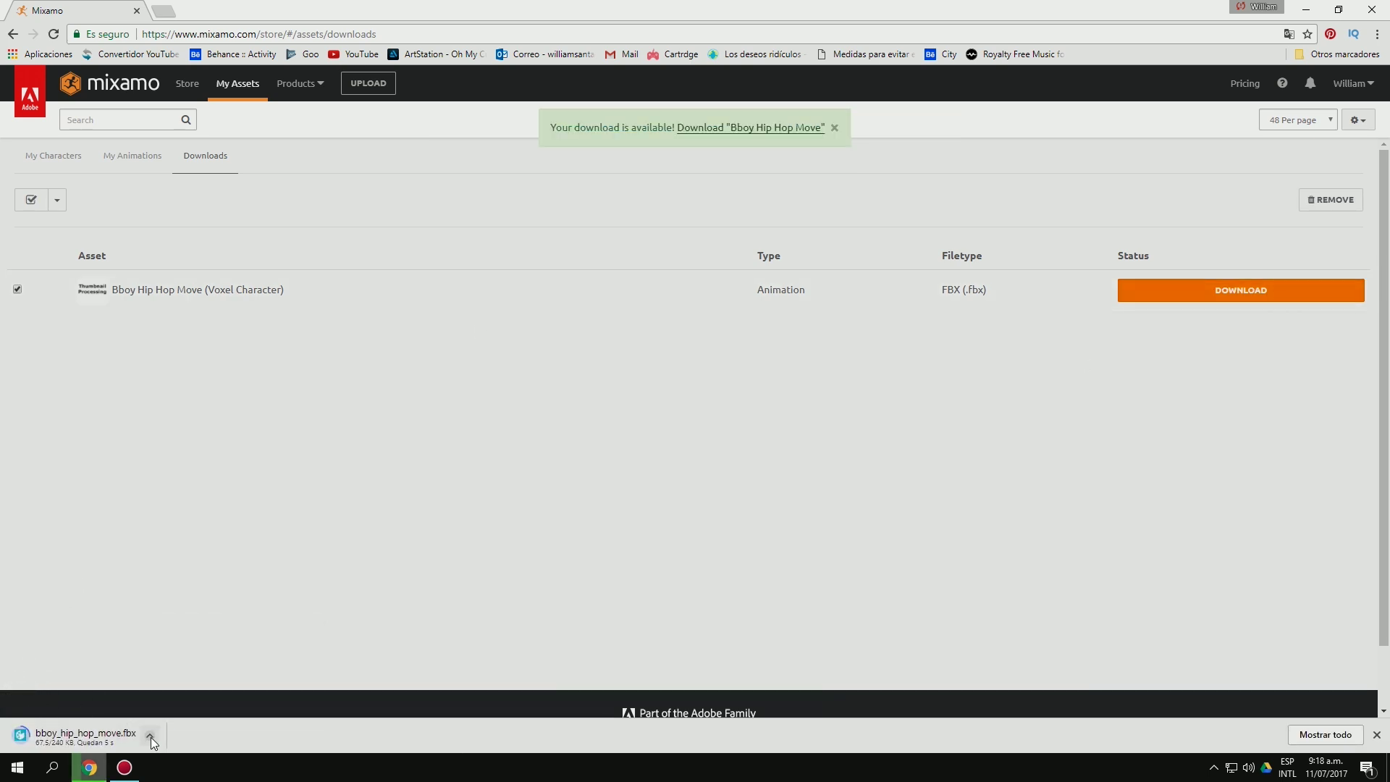
left_click(150, 737)
left_click(174, 689)
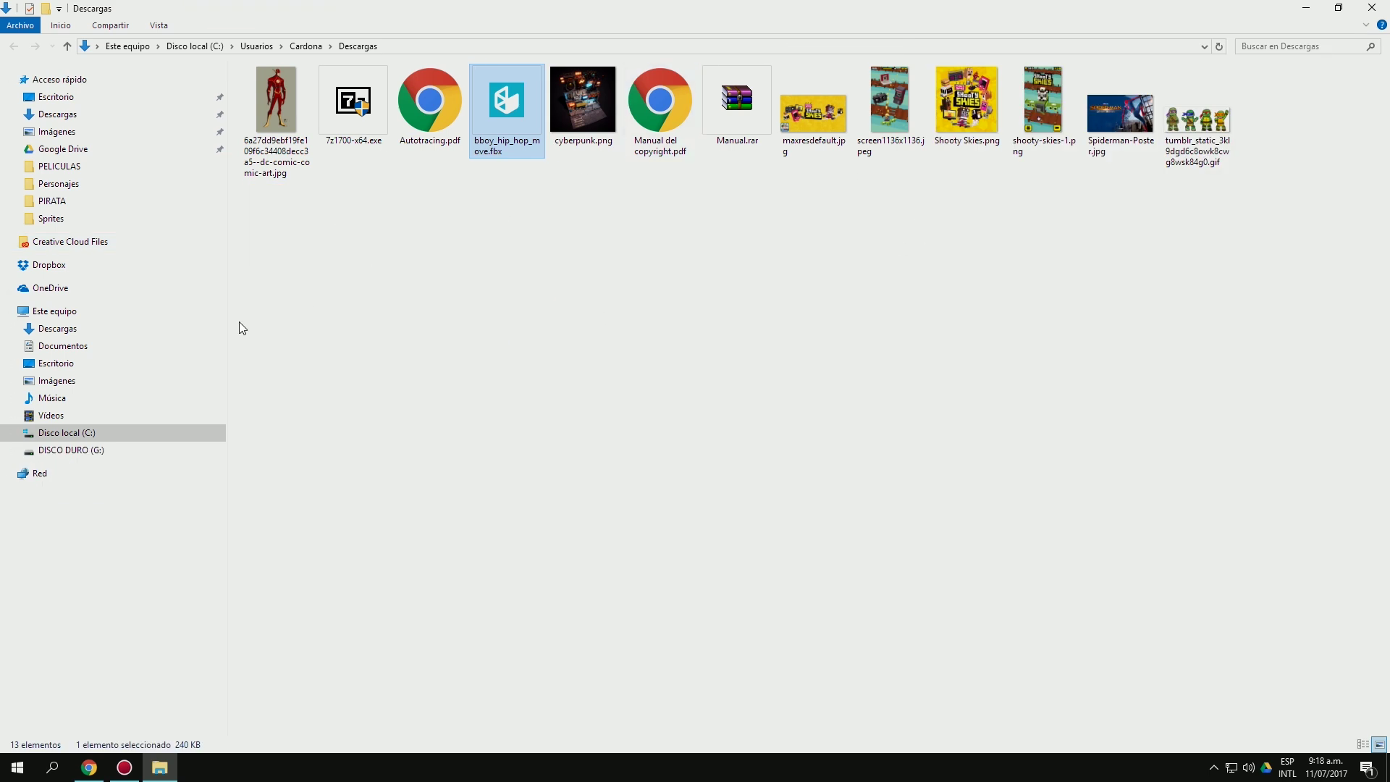
Paste bboy_hip_hop_move.fbx into Escritorio and position it near the top of the desktop.
left_click(57, 97)
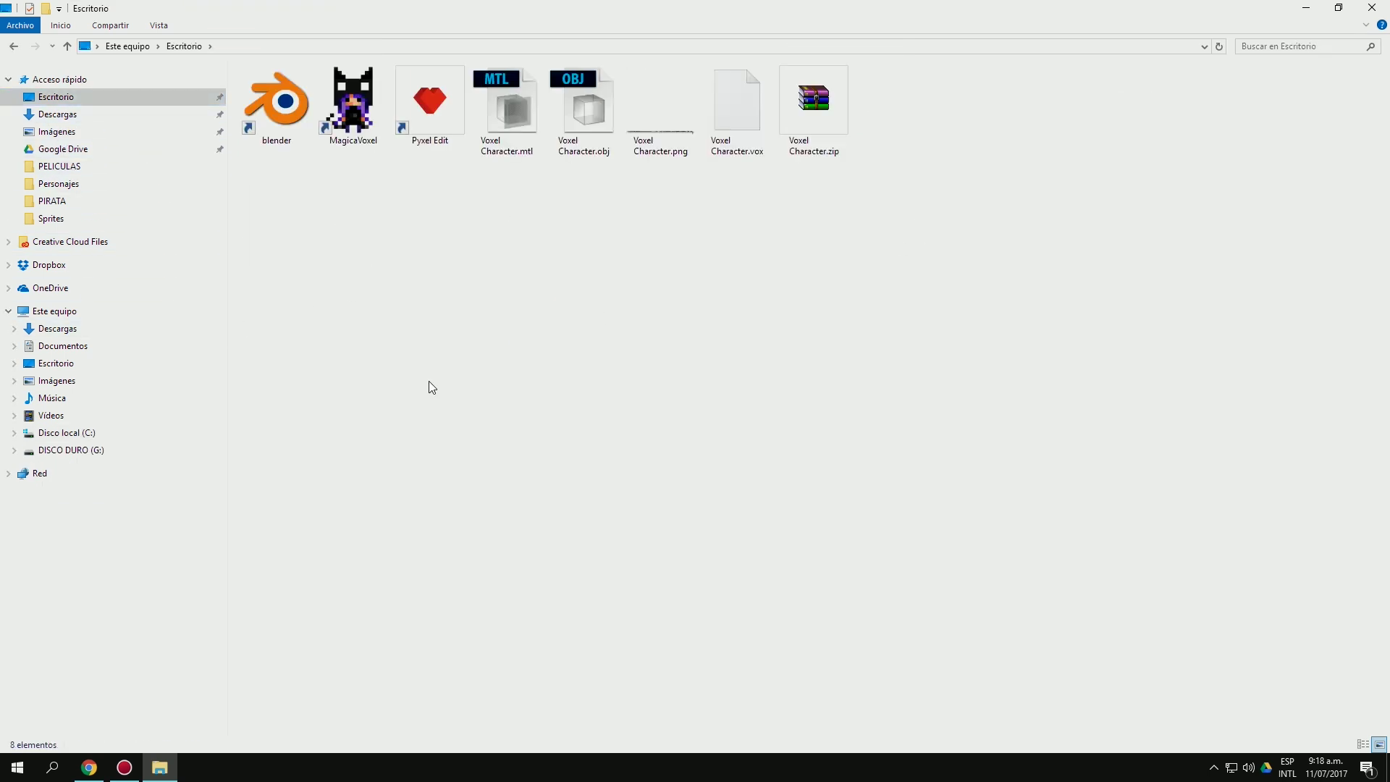
key("ctrl+v")
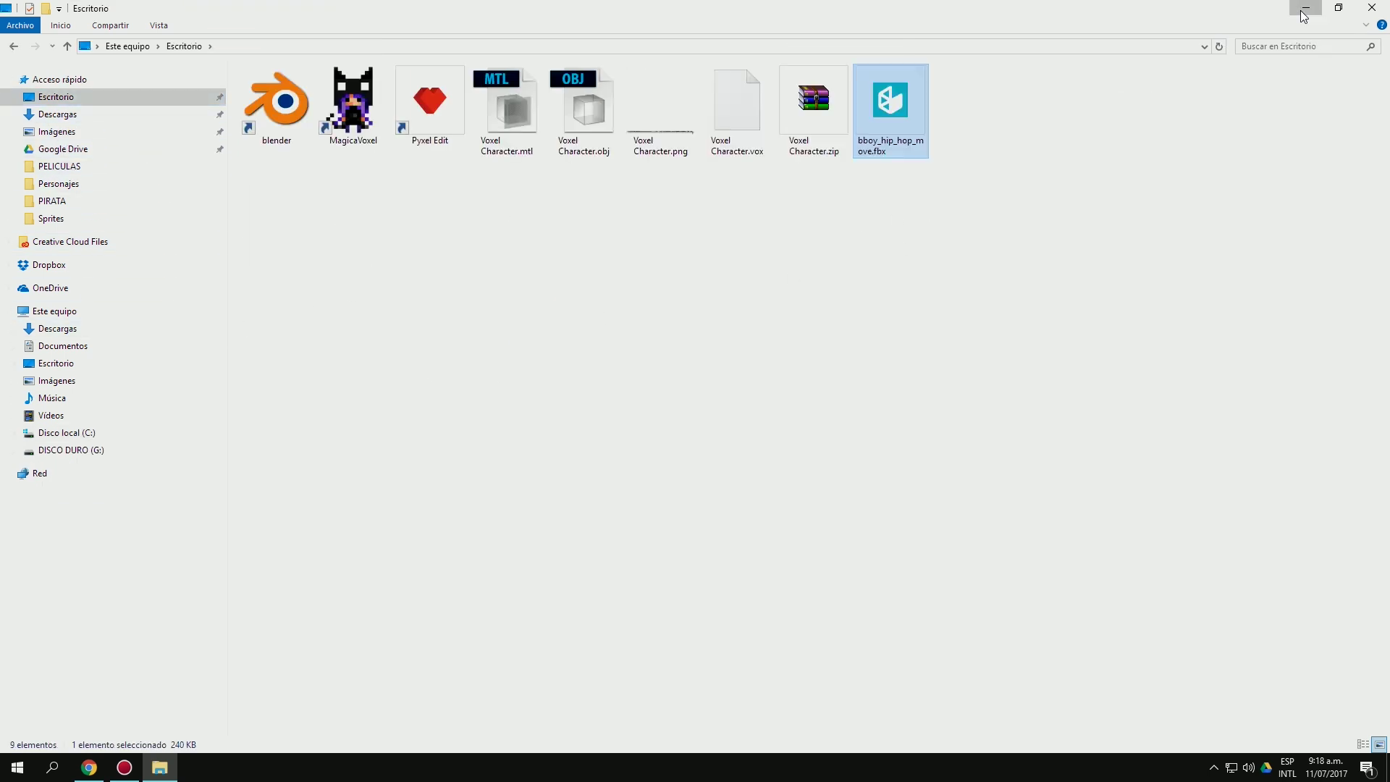
left_click(1302, 11)
left_click(1307, 16)
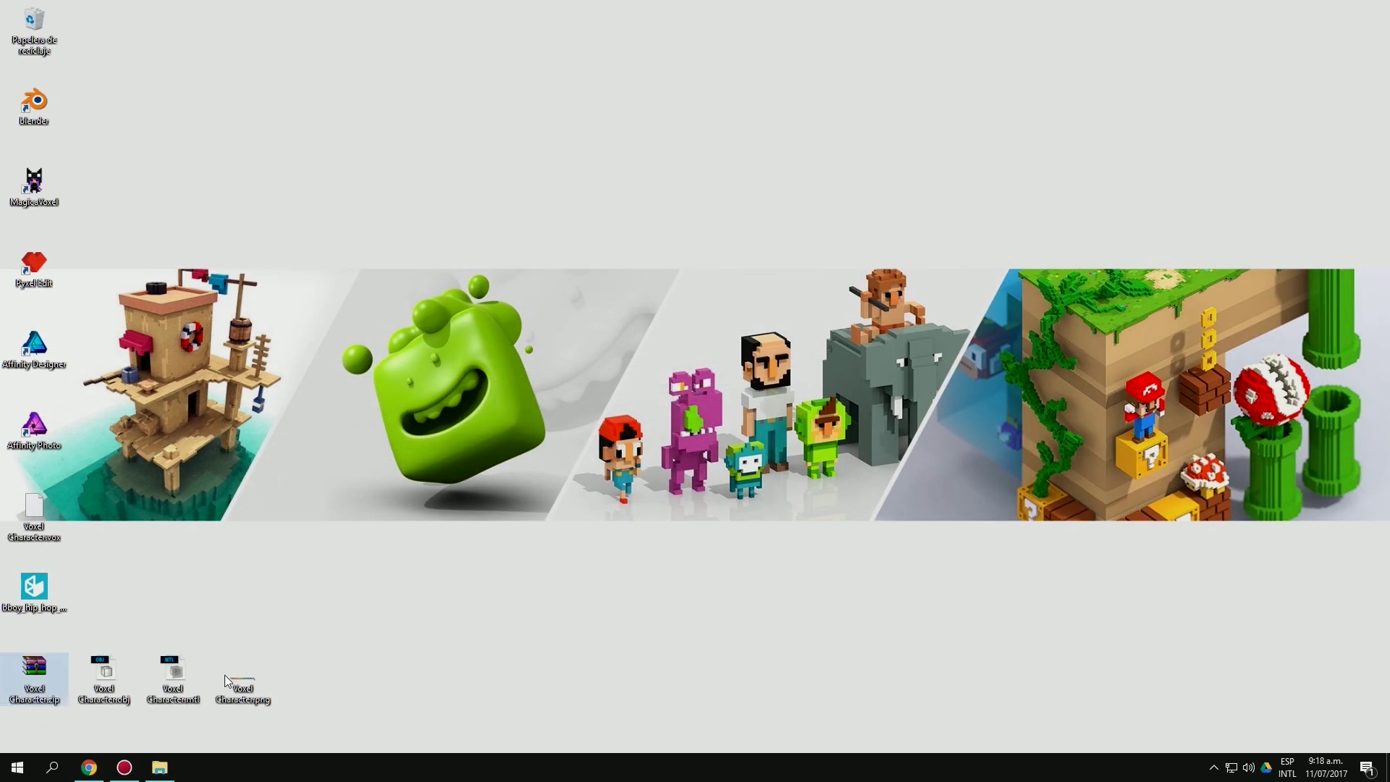
left_click_drag(34, 587, 239, 340)
left_click_drag(444, 76, 446, 83)
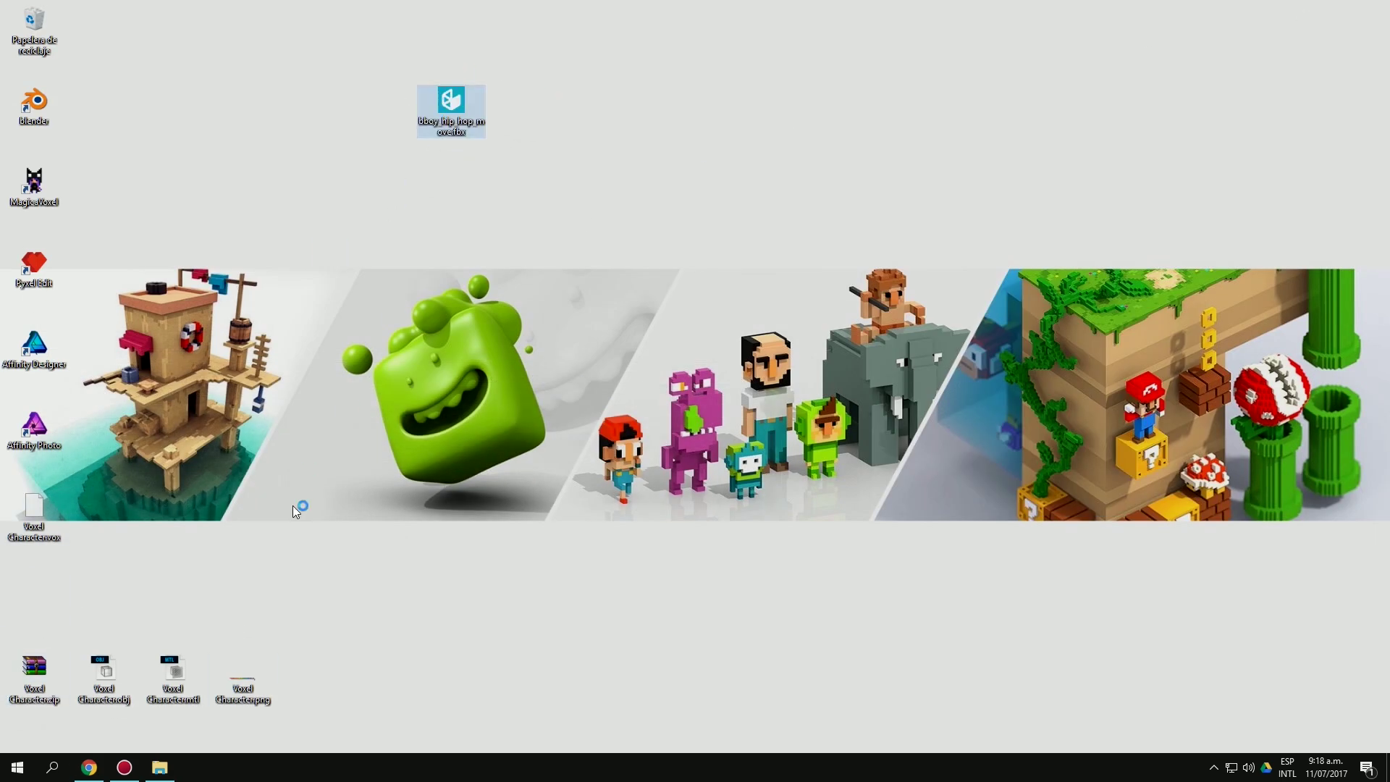
Place Voxel Character.png beside the FBX and delete the leftover zip, obj and mtl files.
left_click_drag(242, 704, 519, 109)
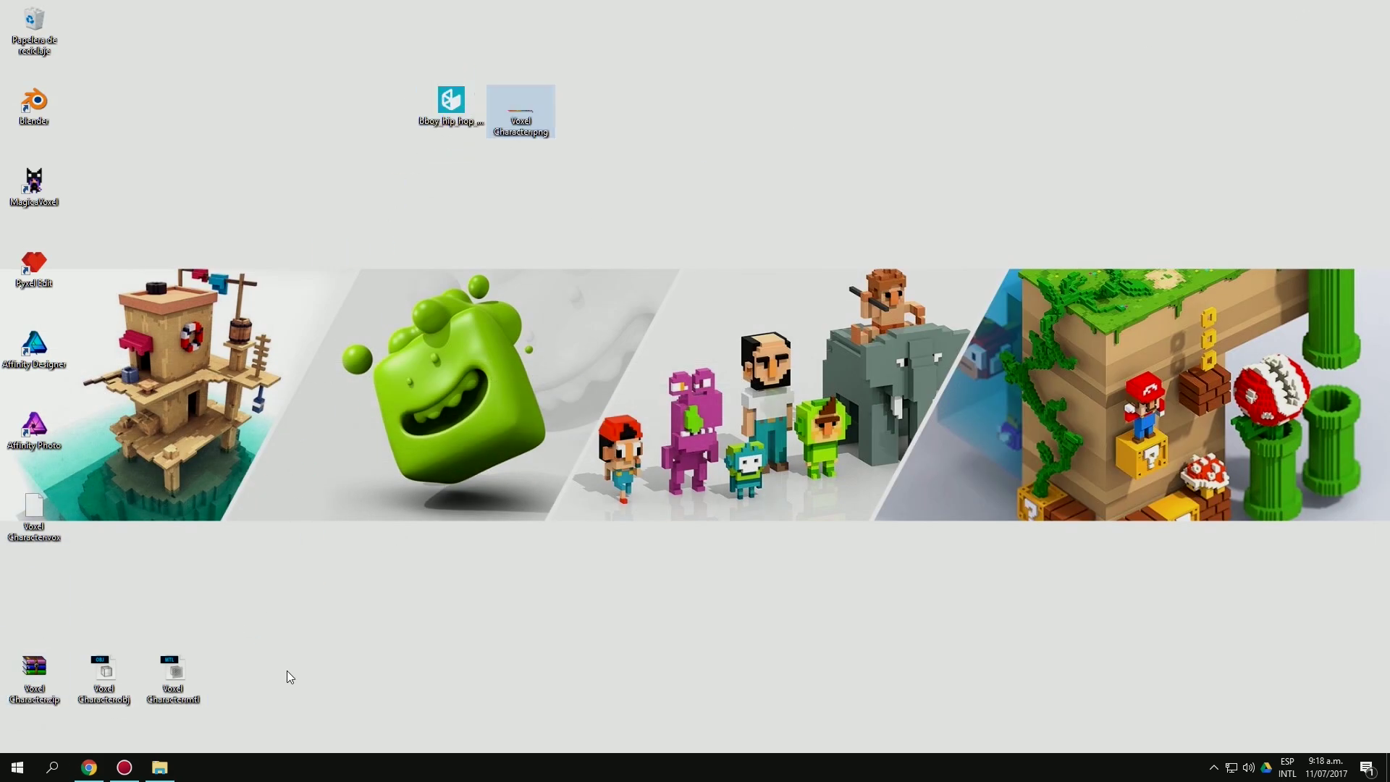
left_click_drag(267, 637, 4, 738)
key("Delete")
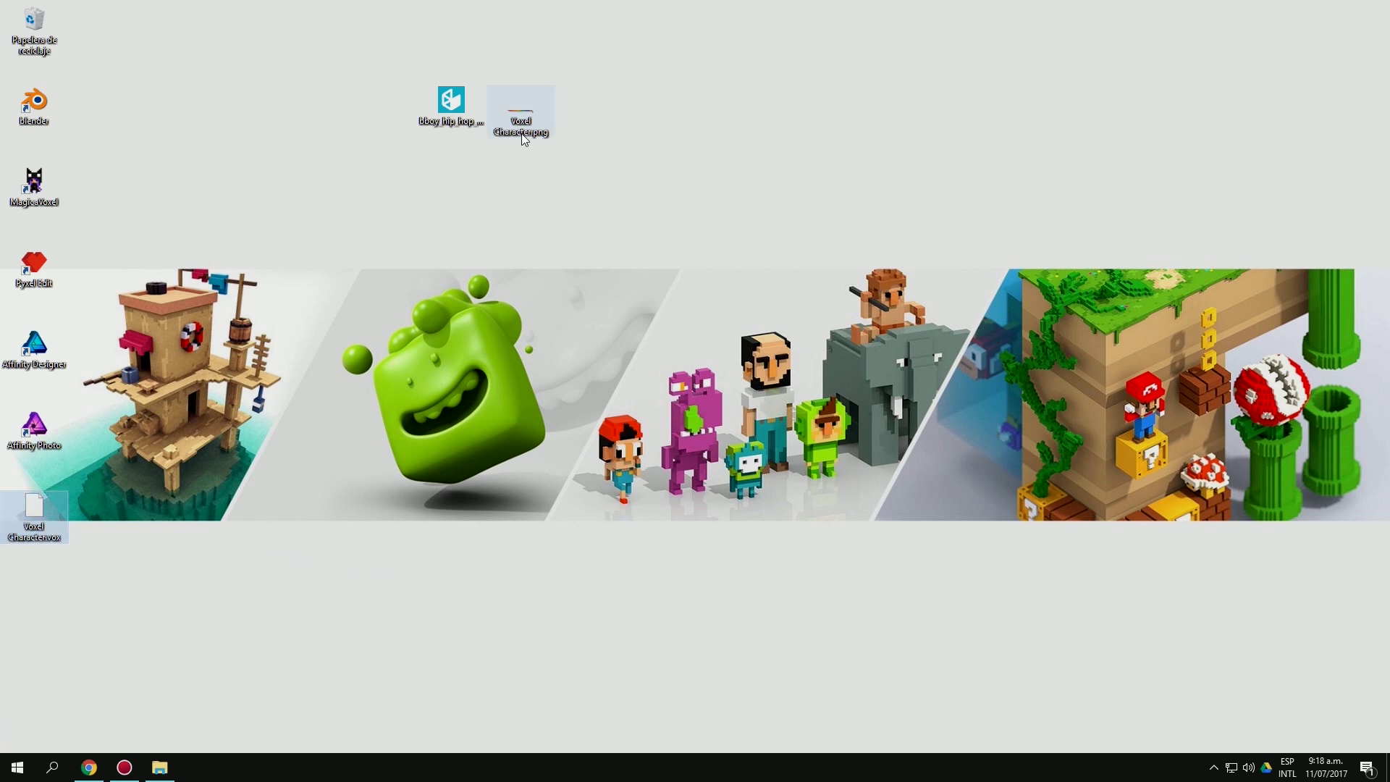
left_click_drag(655, 58, 363, 190)
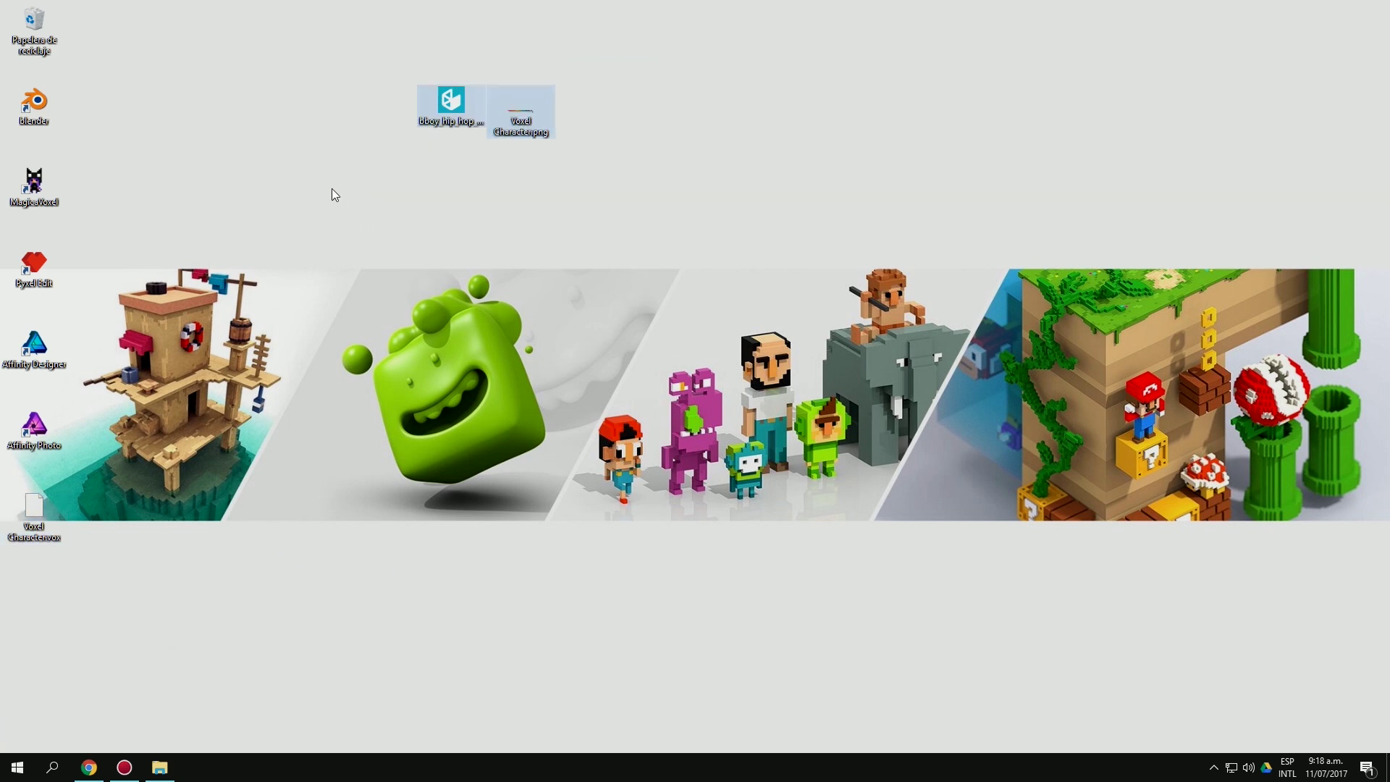
left_click(34, 348)
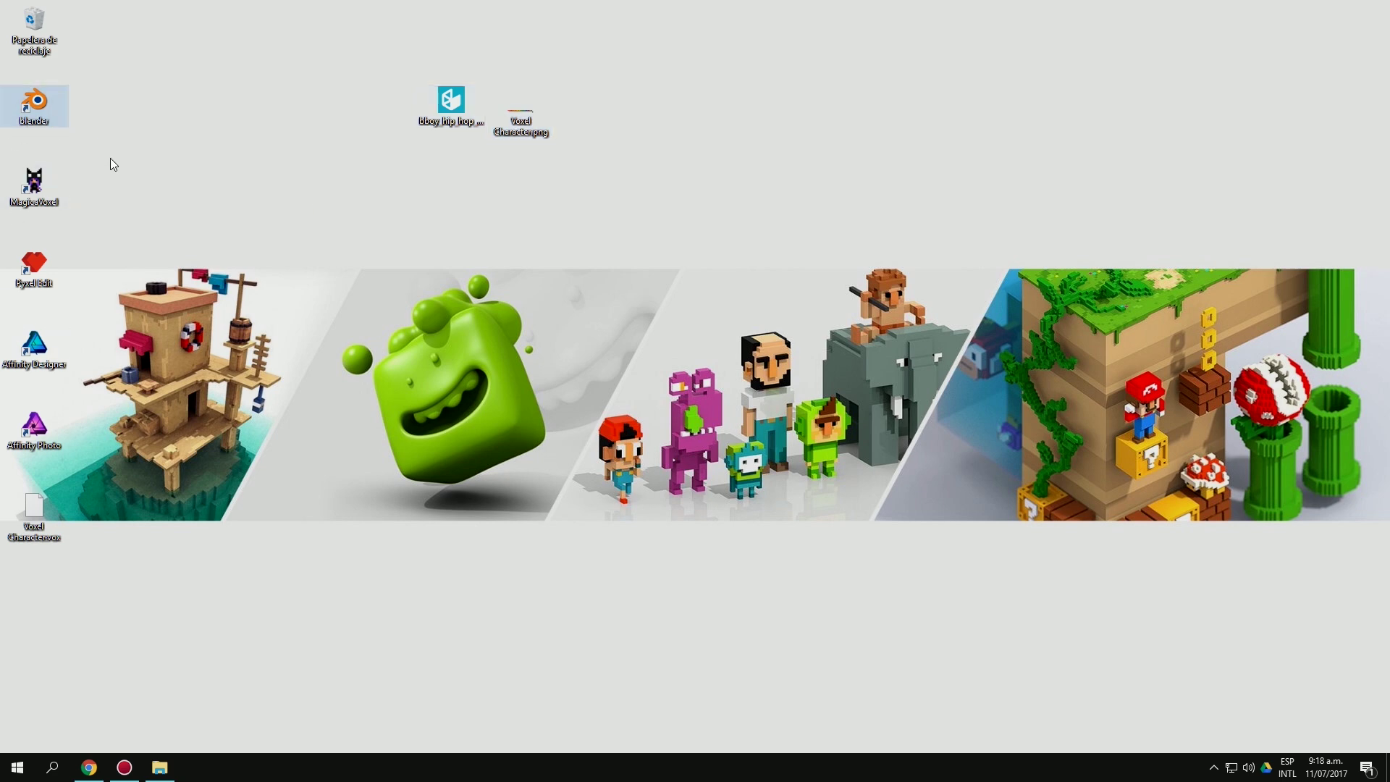
Launch Blender and delete the default camera and sun.
key("Return")
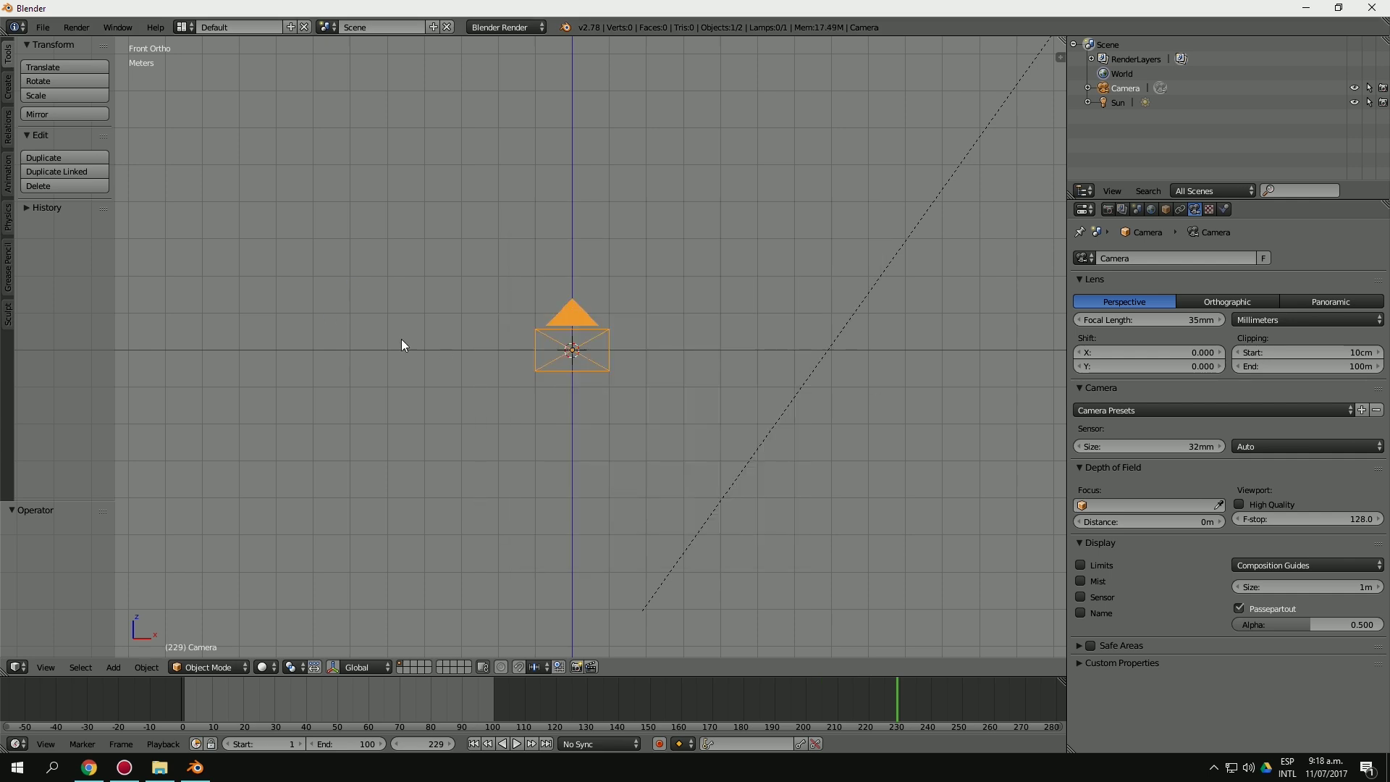
key("a")
key("x")
left_click(660, 326)
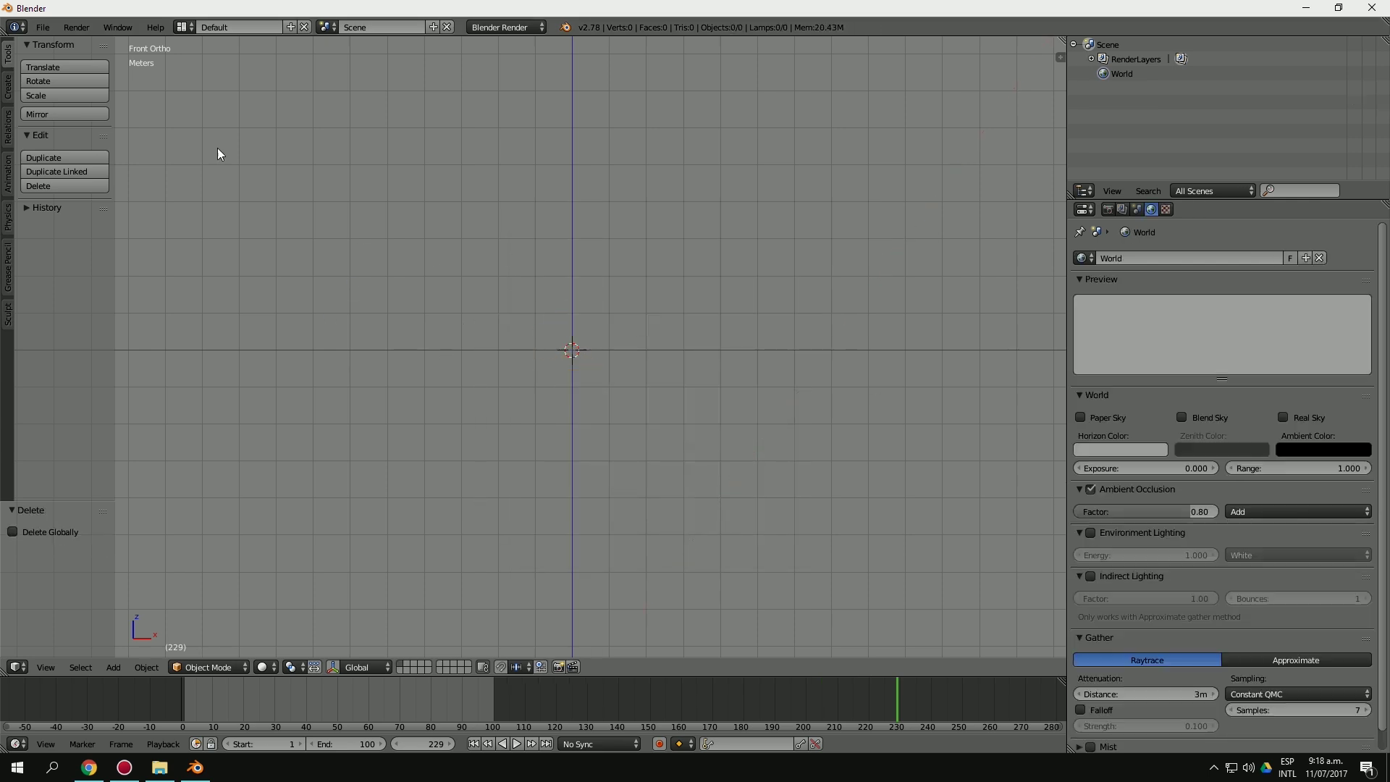
Import bboy_hip_hop_move.fbx from the Desktop as FBX.
left_click(43, 26)
mouse_move(65, 288)
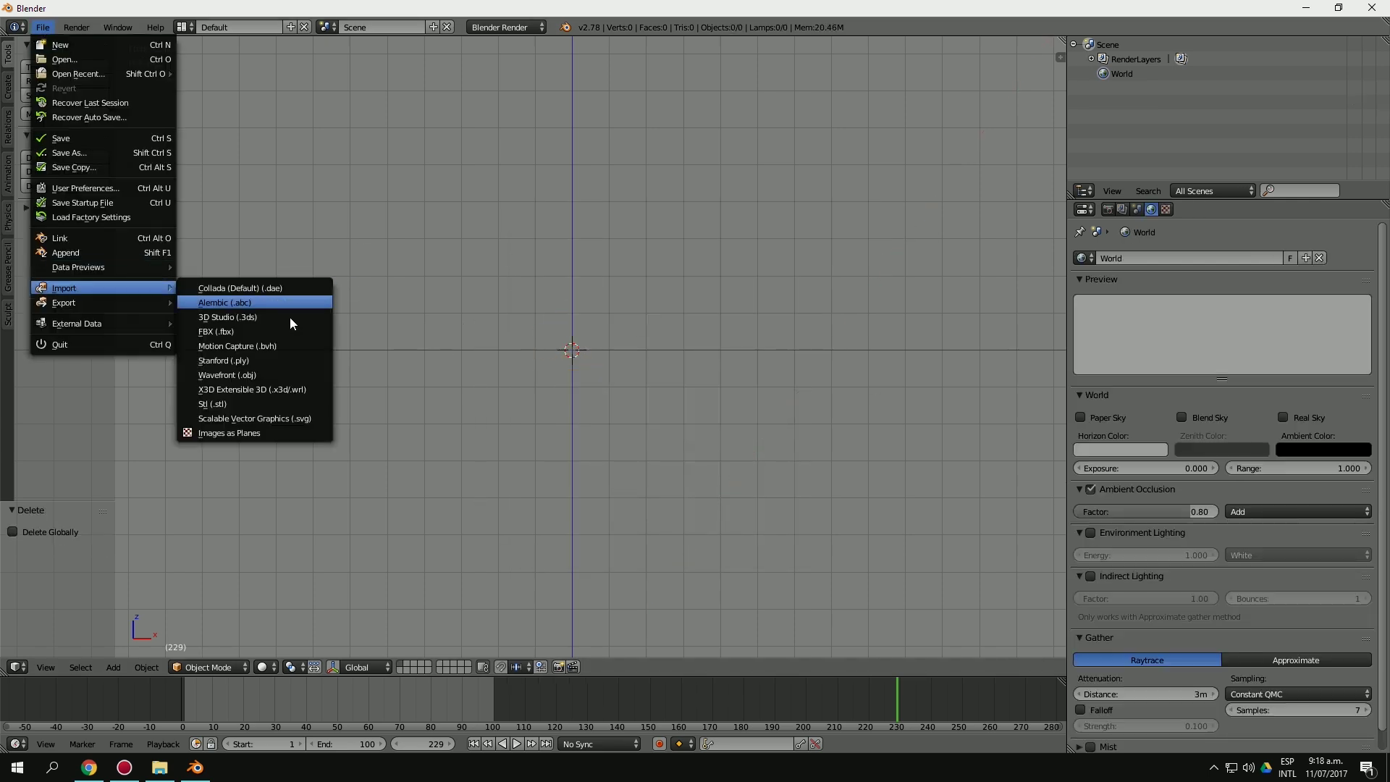
left_click(259, 340)
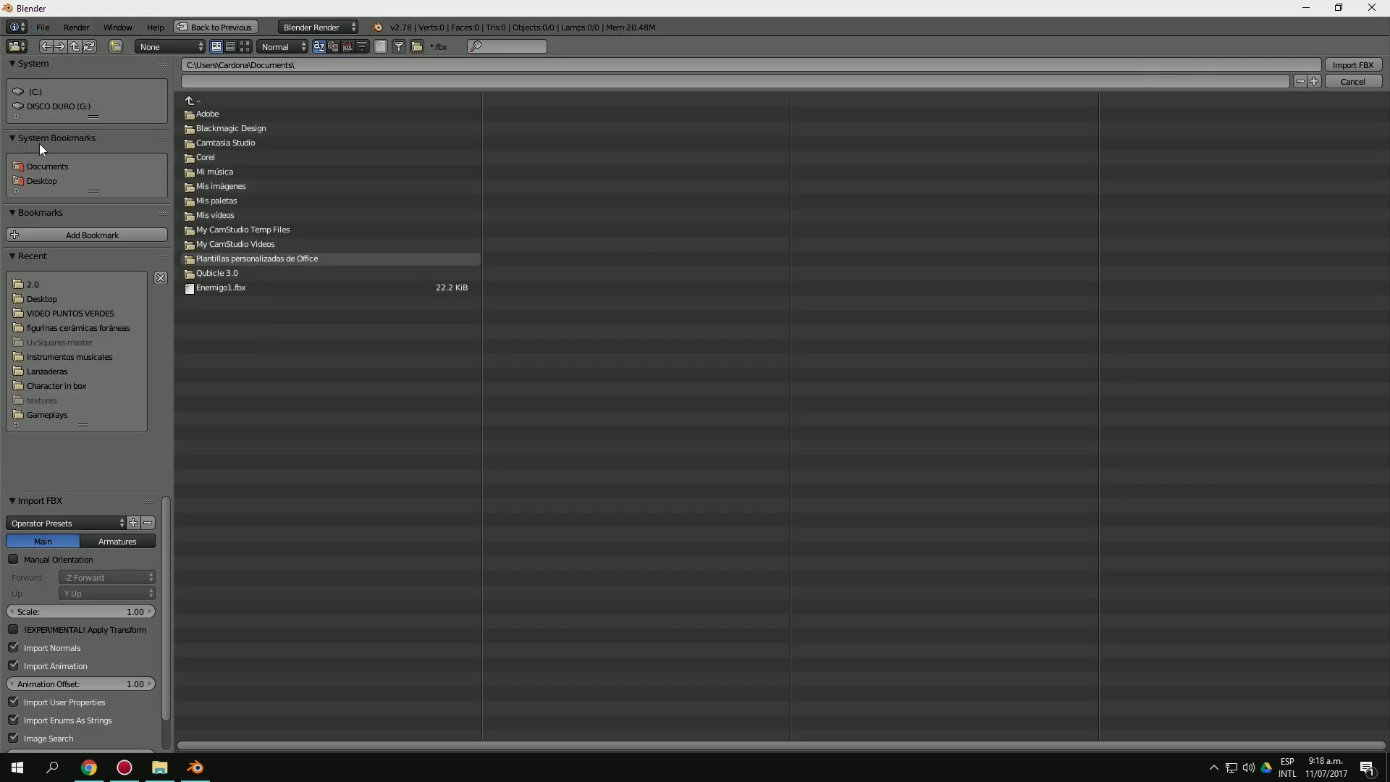
left_click(35, 182)
left_click(262, 112)
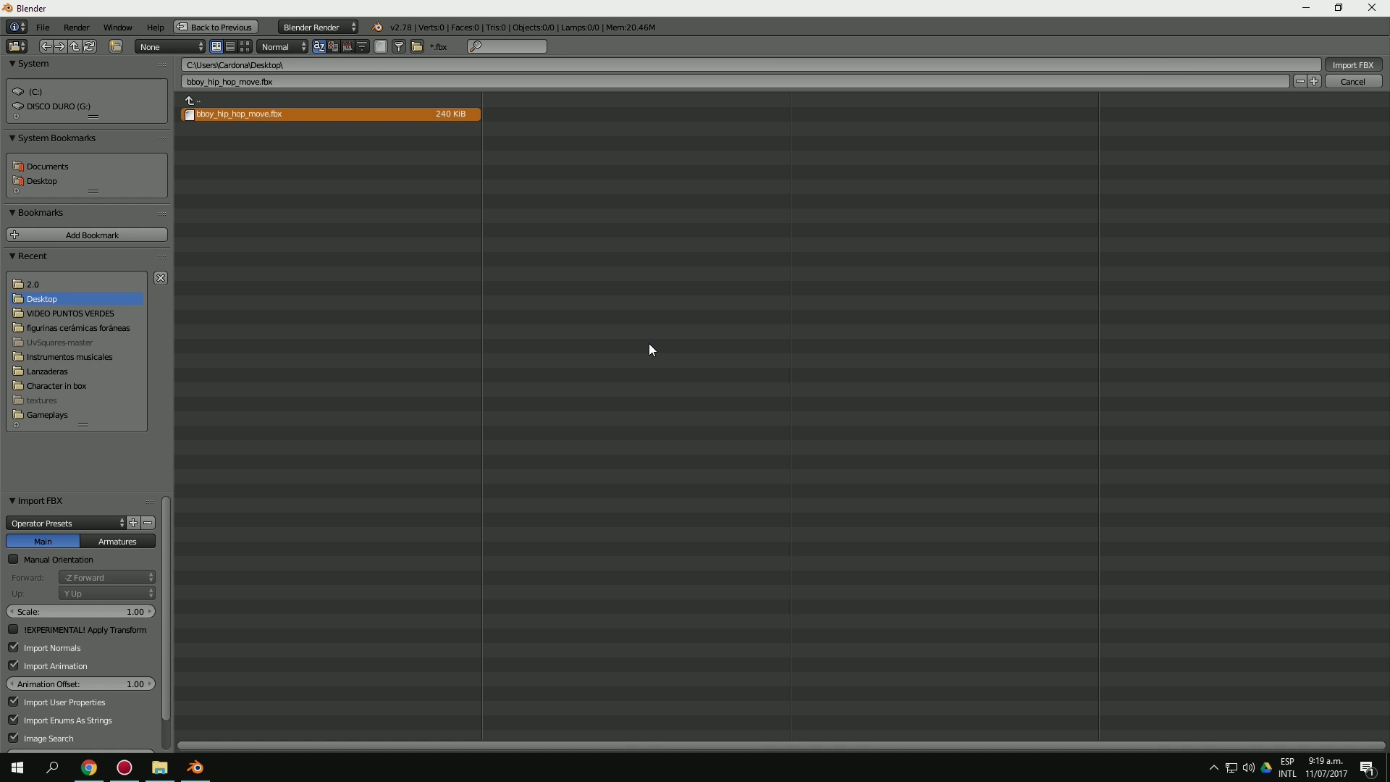
key("Return")
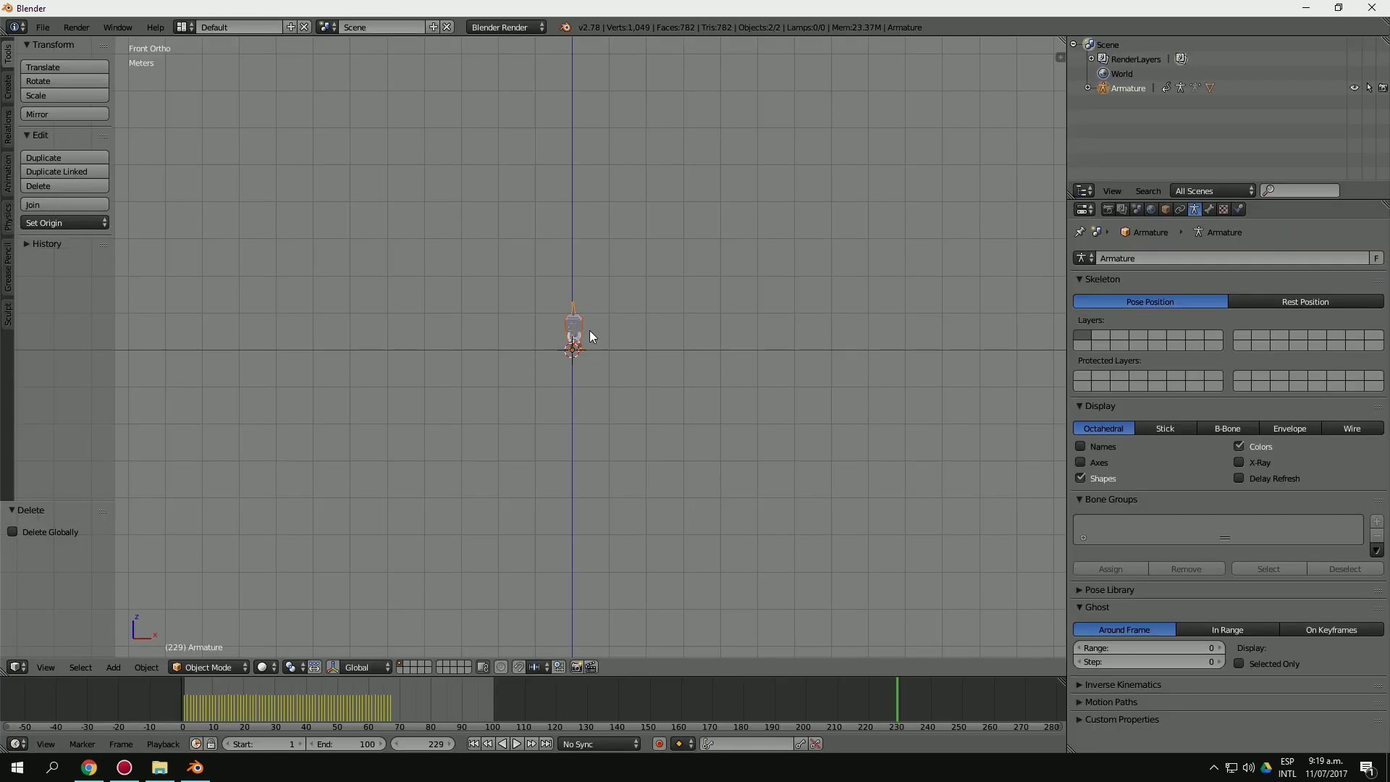
Orbit to a perspective view and play the animation, stopping at frame 60.
scroll(589, 333, "up", 5)
mouse_move(589, 333)
middle_mouse_down()
mouse_move(579, 303)
mouse_move(675, 313)
middle_mouse_up()
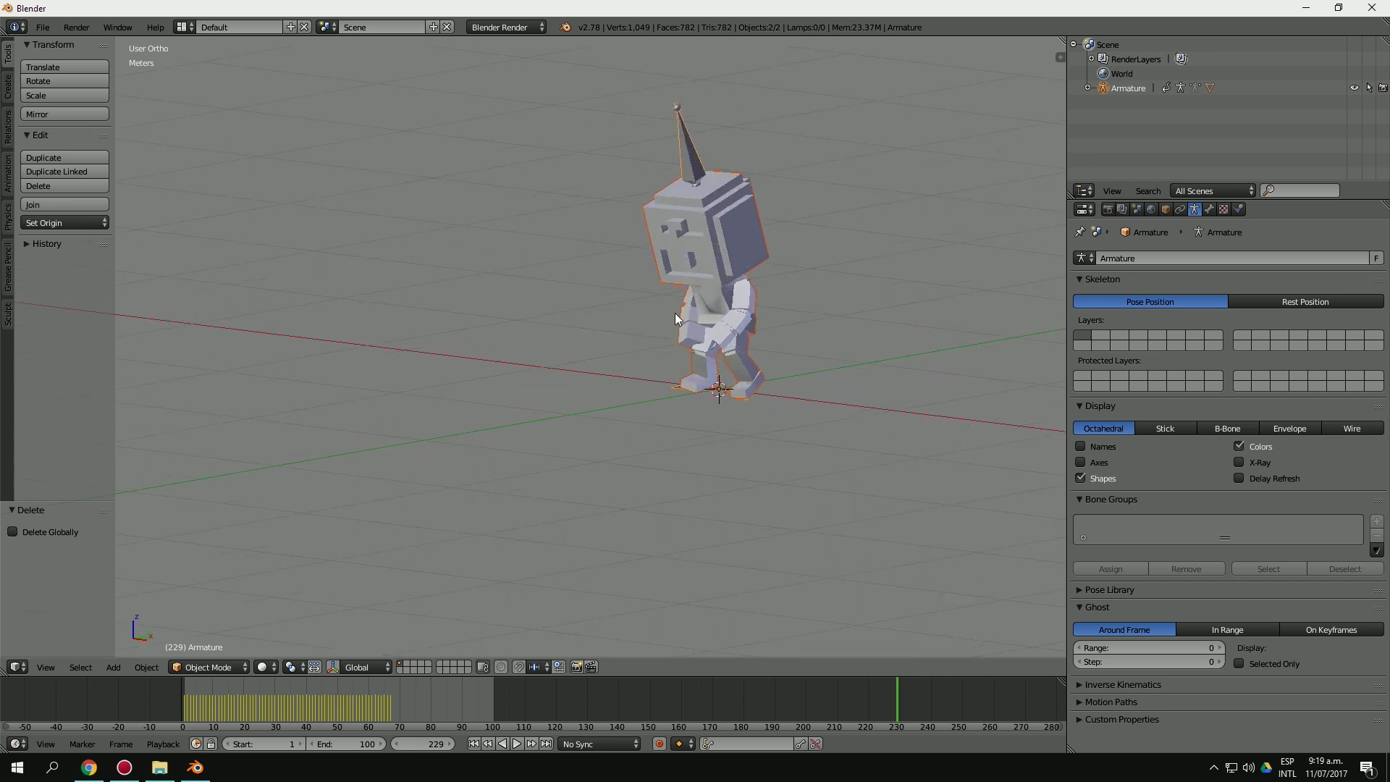
key("alt+a")
mouse_move(216, 705)
left_mouse_down()
mouse_move(403, 710)
mouse_move(236, 706)
mouse_move(369, 707)
left_mouse_up()
key("alt+a")
Show the view sidebar, briefly preview wireframe, and select the character mesh.
scroll(709, 379, "up", 2)
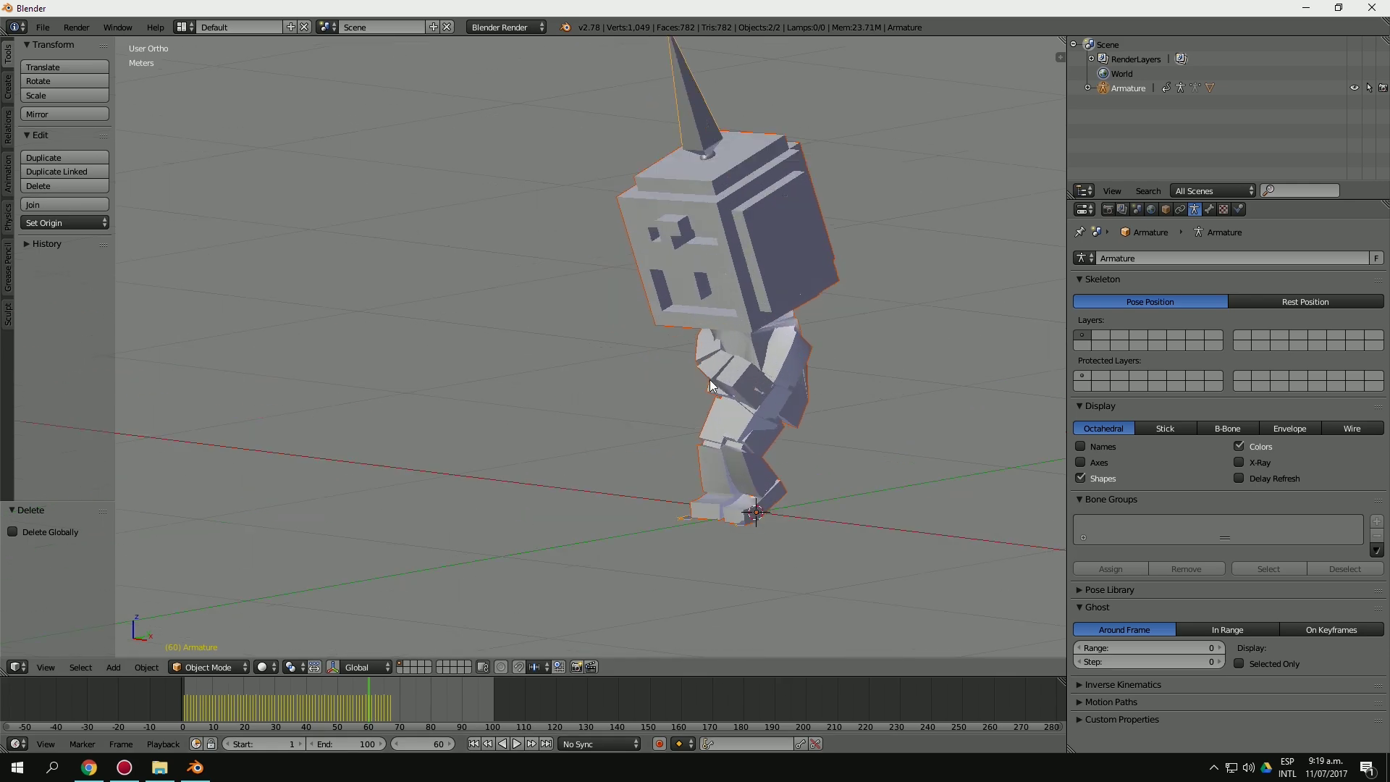
scroll(710, 380, "down", 1)
key("n")
scroll(970, 478, "down", 5)
scroll(967, 539, "down", 1)
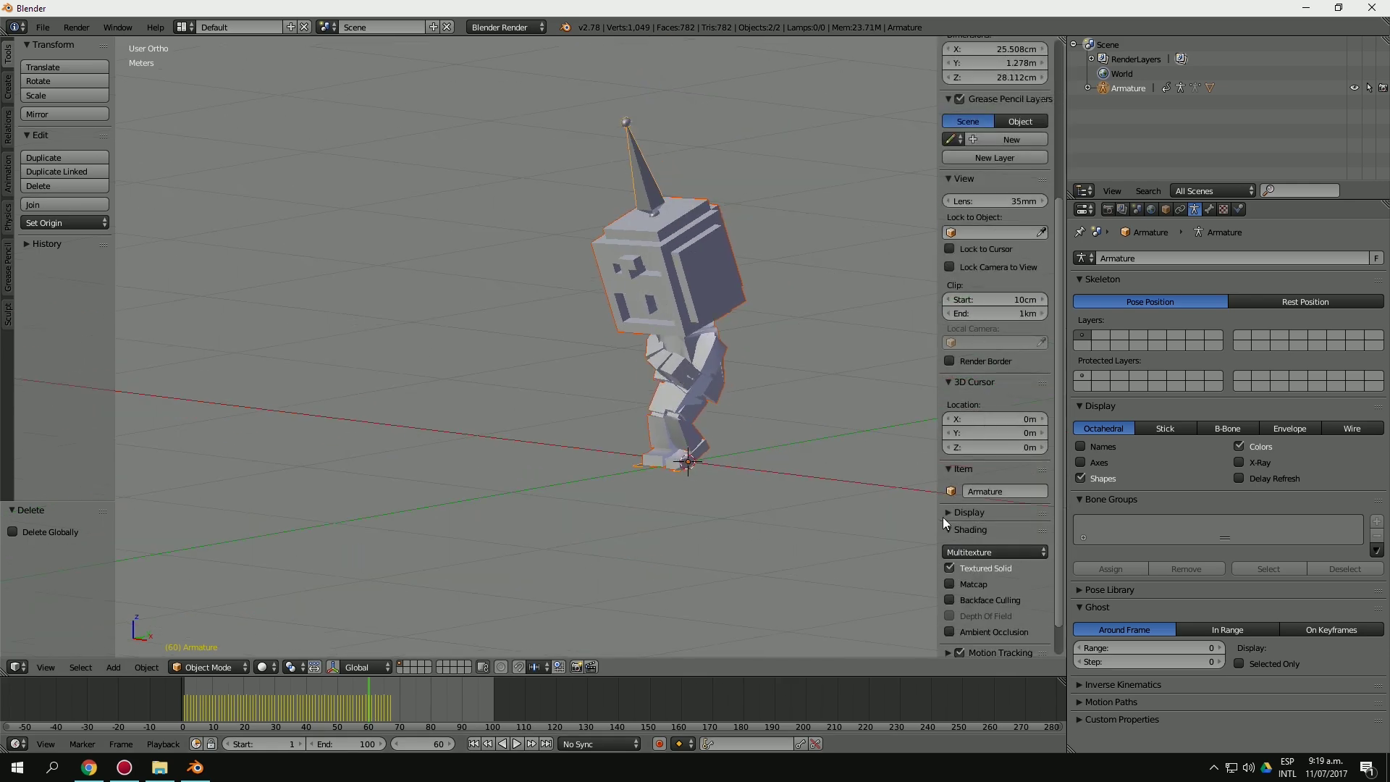
scroll(952, 527, "down", 1)
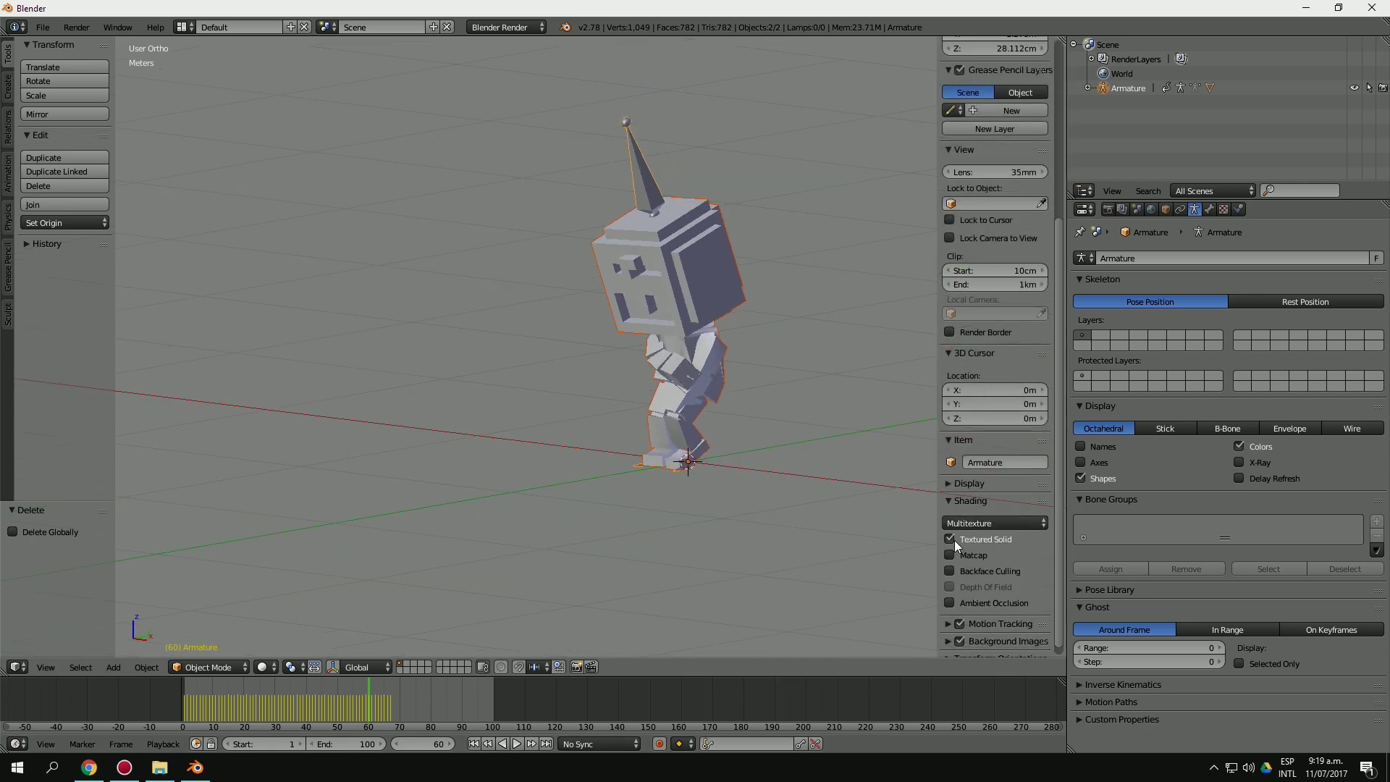
key("z")
key("z")
right_click(711, 332)
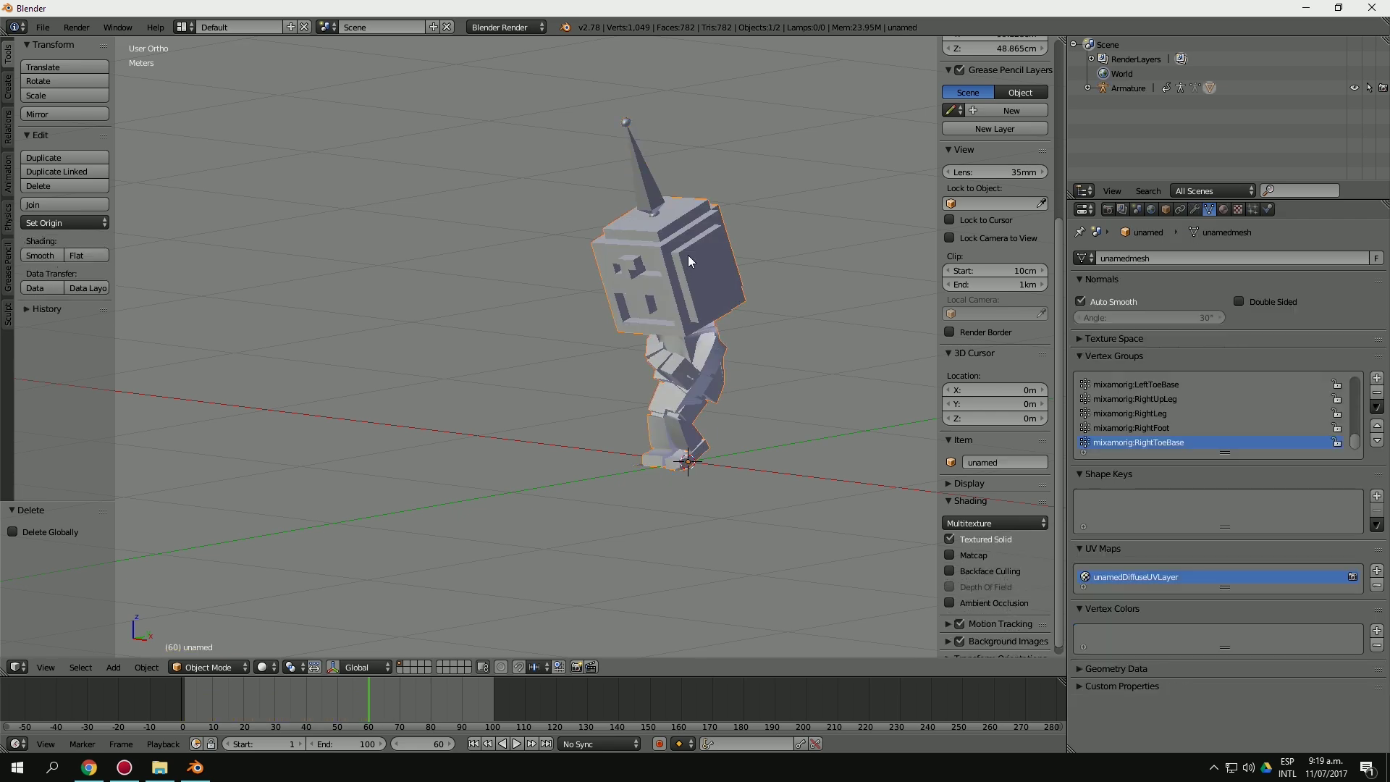
left_click(182, 27)
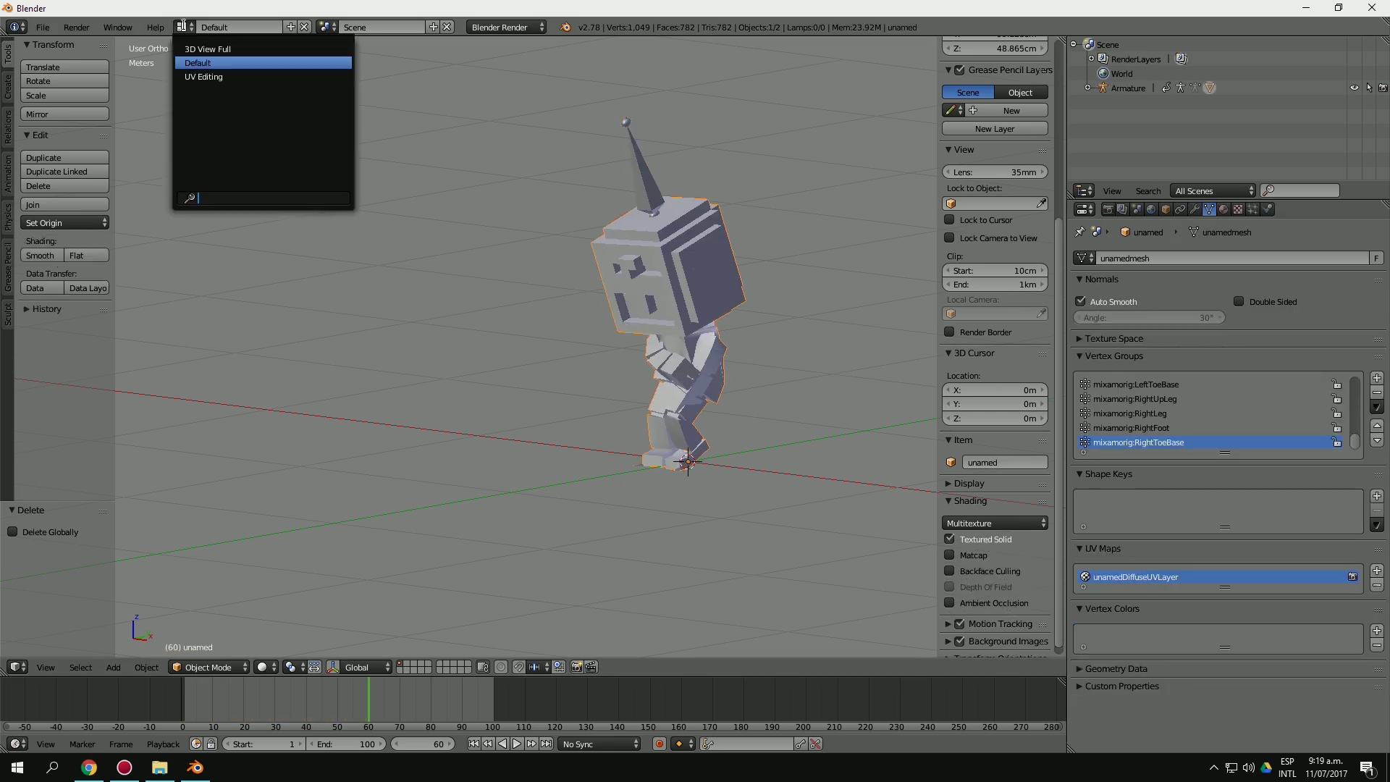
Switch to the UV Editing layout and put the character mesh into Edit Mode.
left_click(199, 76)
scroll(861, 367, "up", 3)
scroll(858, 364, "up", 2)
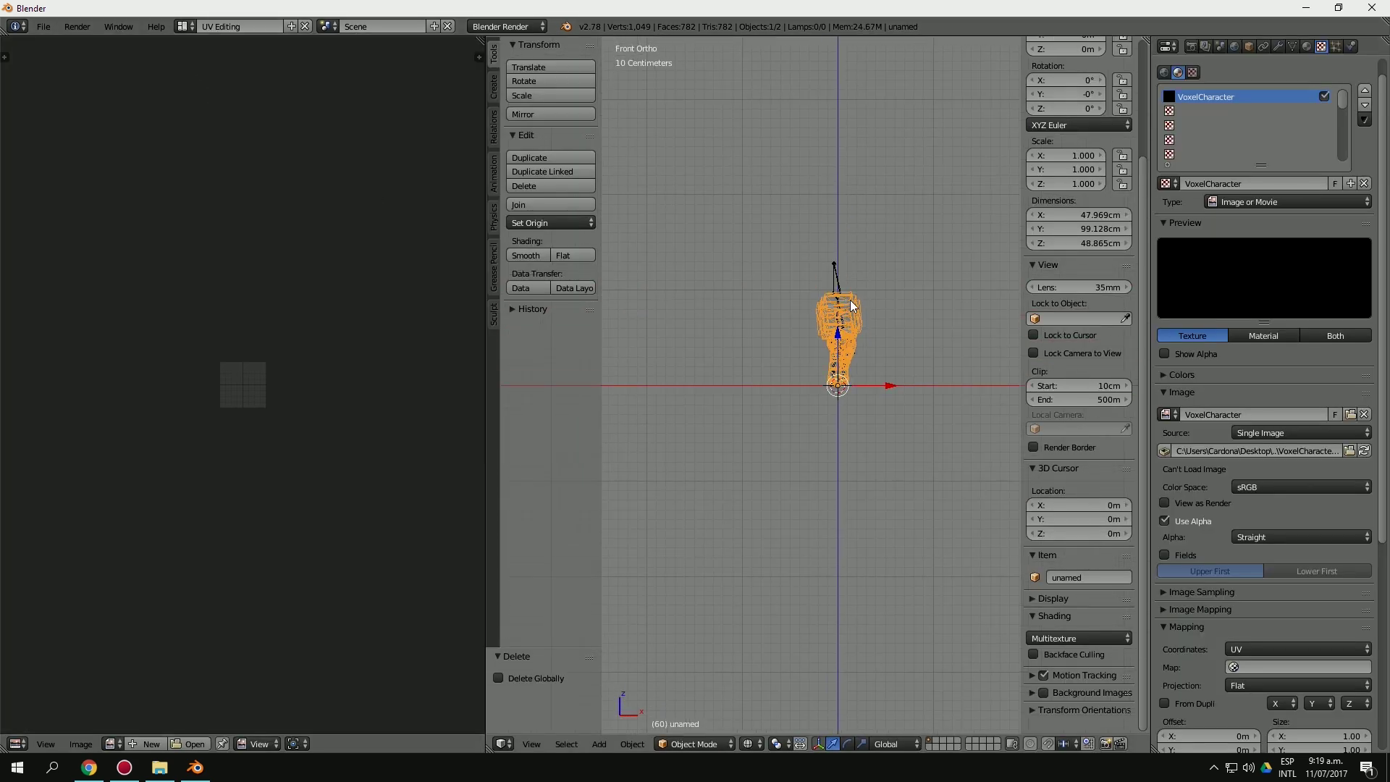
scroll(854, 361, "up", 4)
key("z")
key("z")
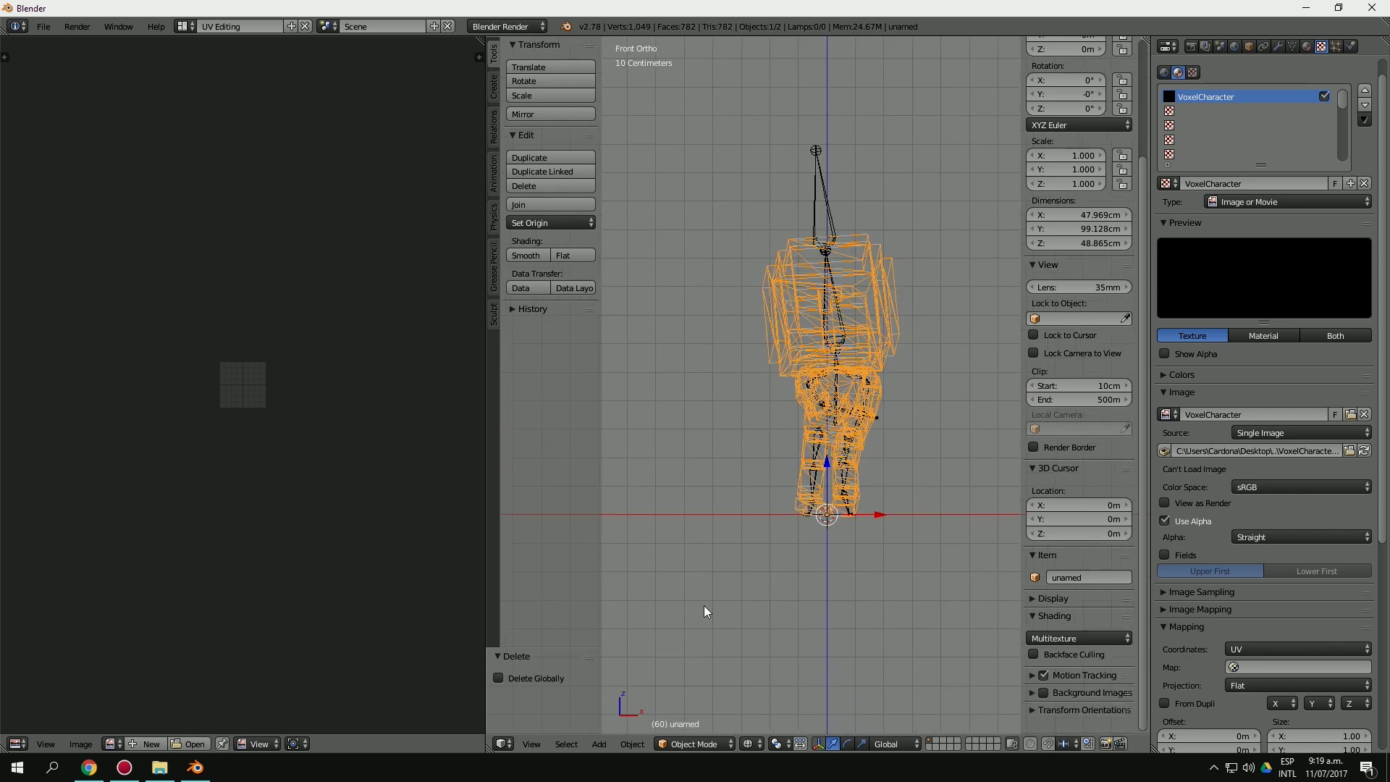
left_click(704, 745)
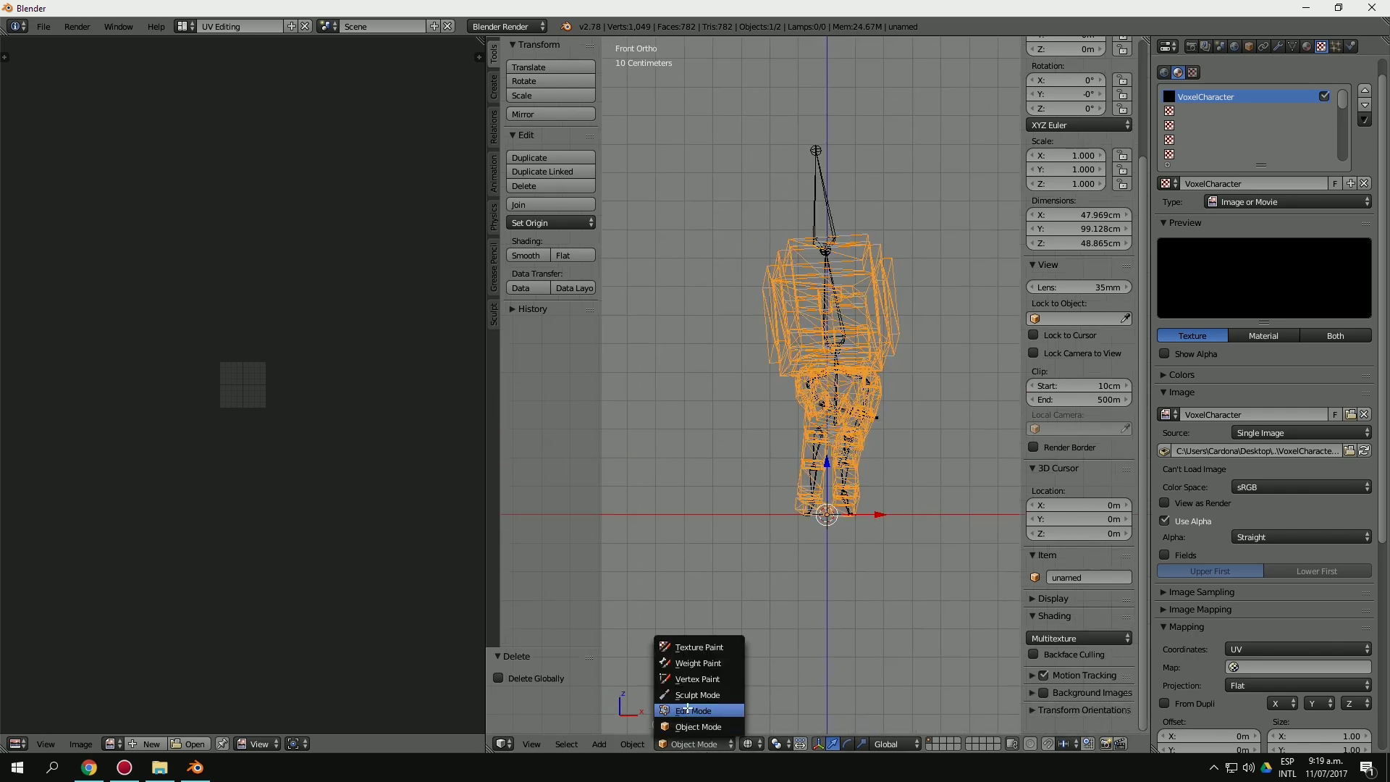
left_click(687, 709)
scroll(843, 335, "up", 3)
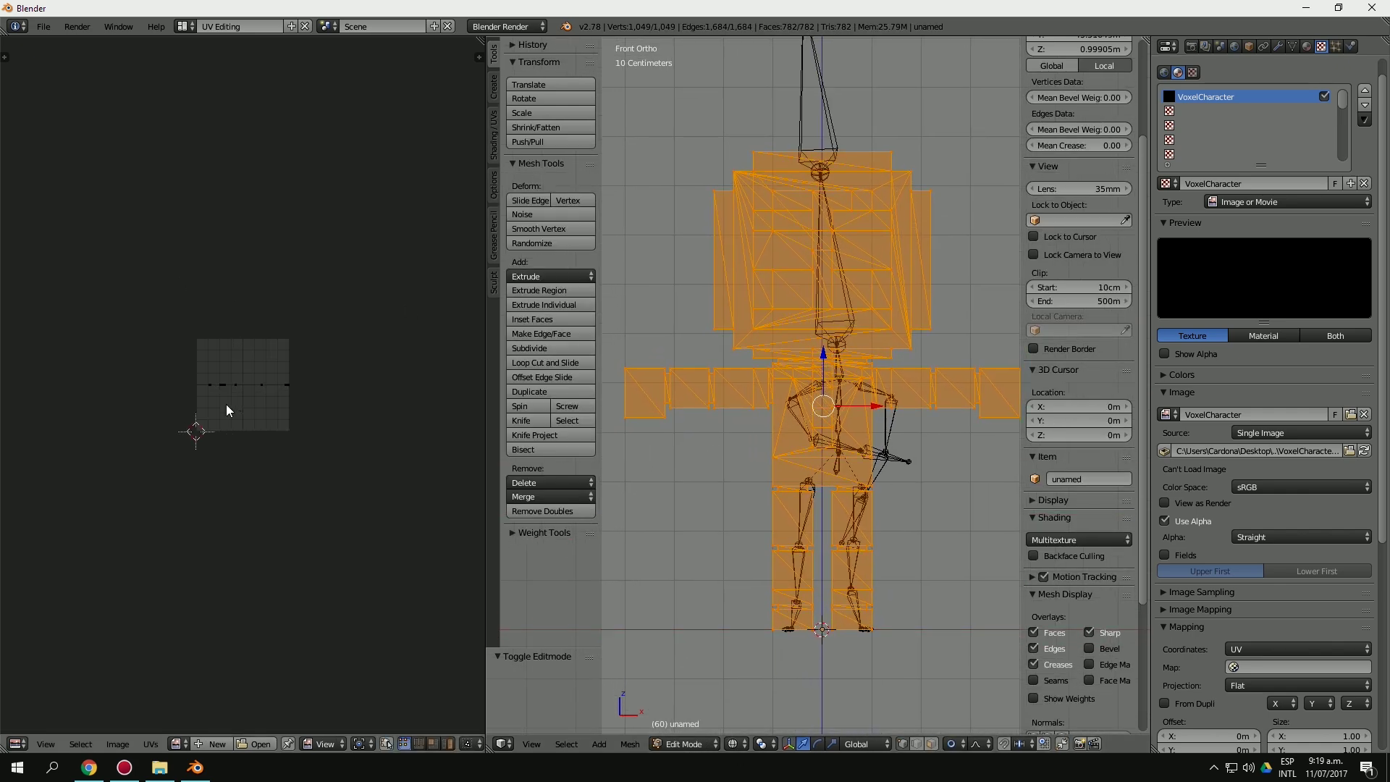
scroll(239, 415, "up", 5)
Load Voxel Character.png from the Desktop as the UV editor image.
left_click(176, 743)
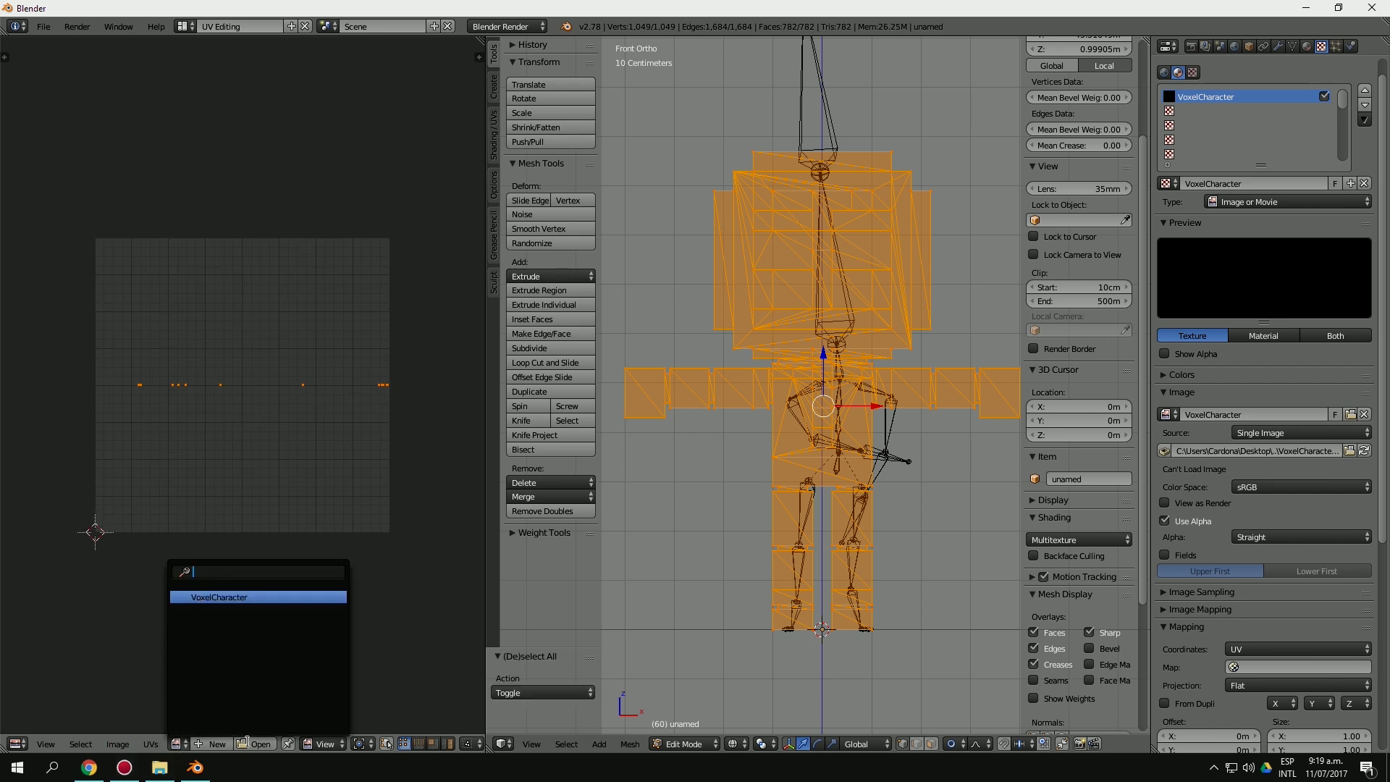
left_click(257, 743)
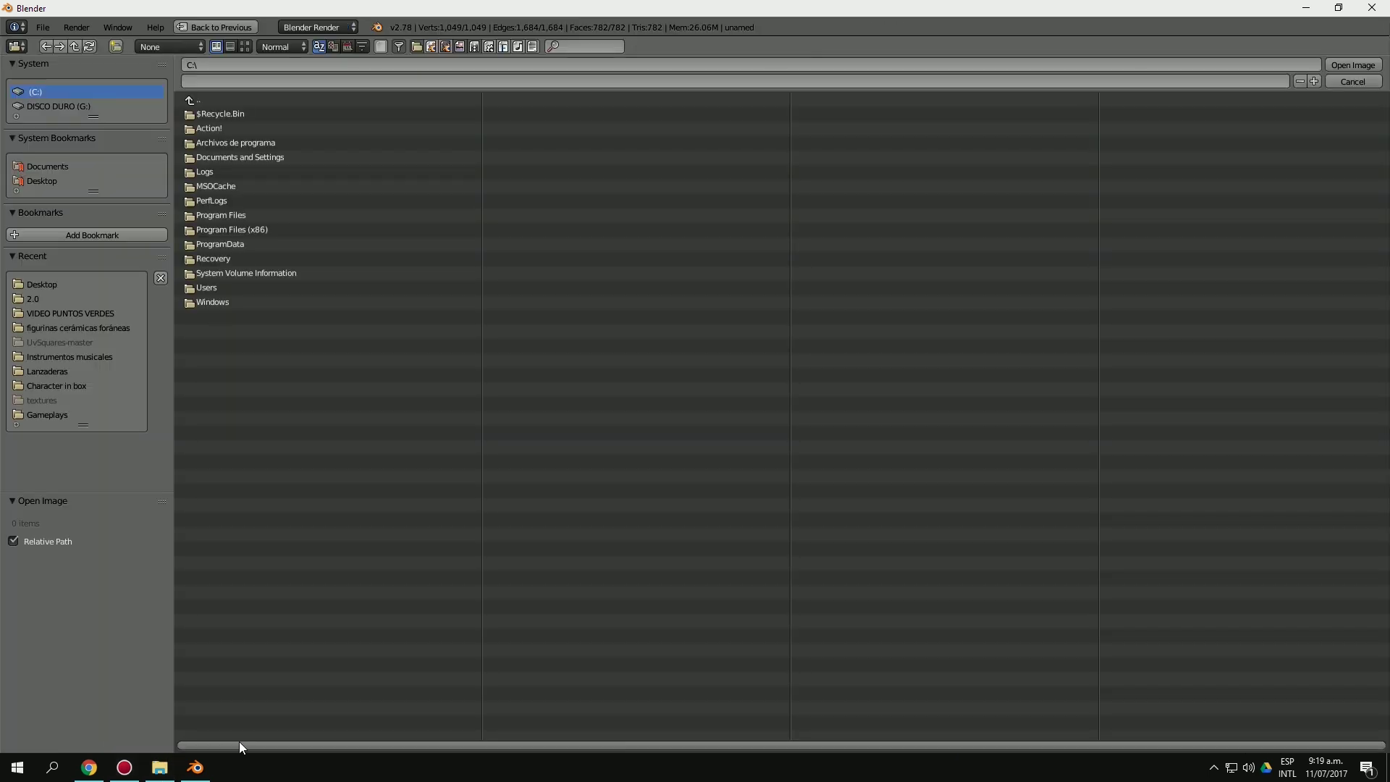
left_click(56, 182)
left_click(234, 116)
left_click(1345, 63)
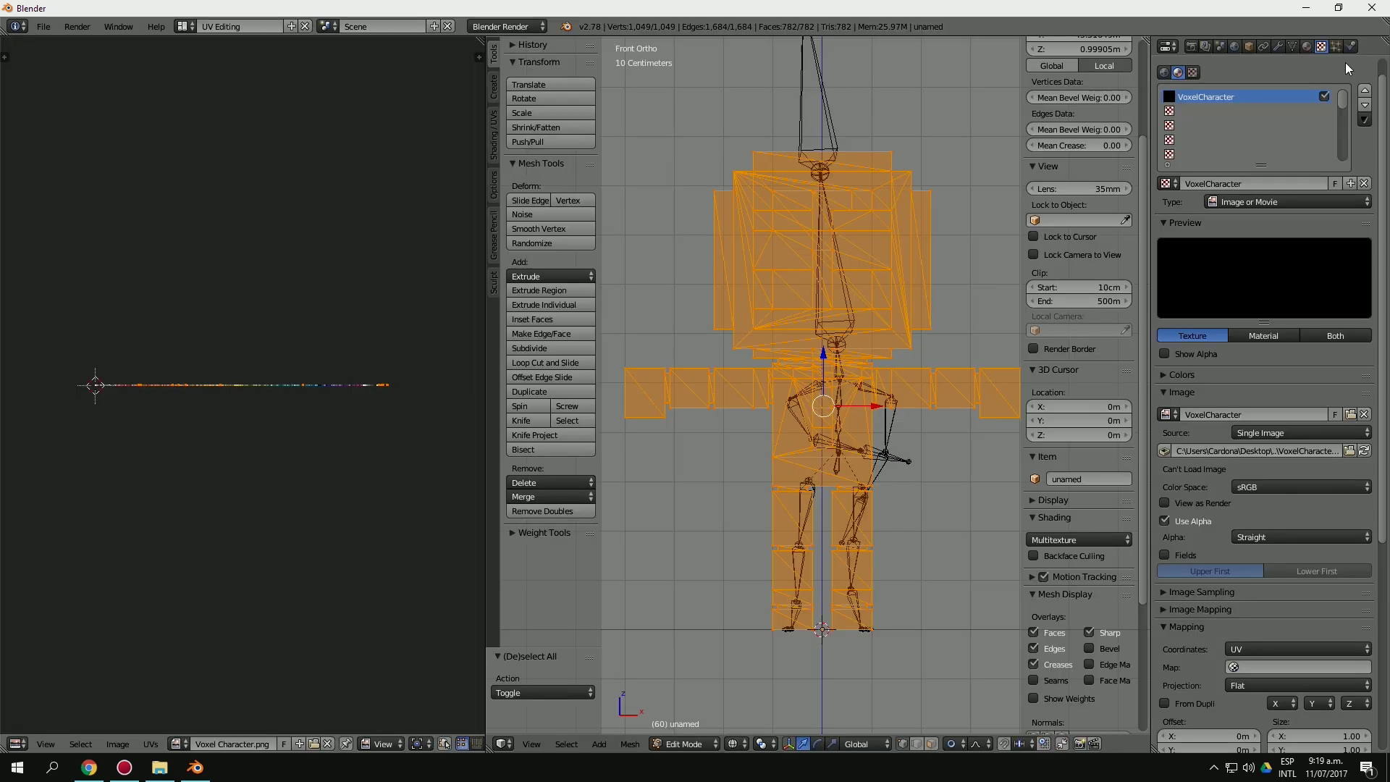
Show the mesh with textured shading and return it to Object Mode.
key("z")
scroll(808, 374, "down", 2)
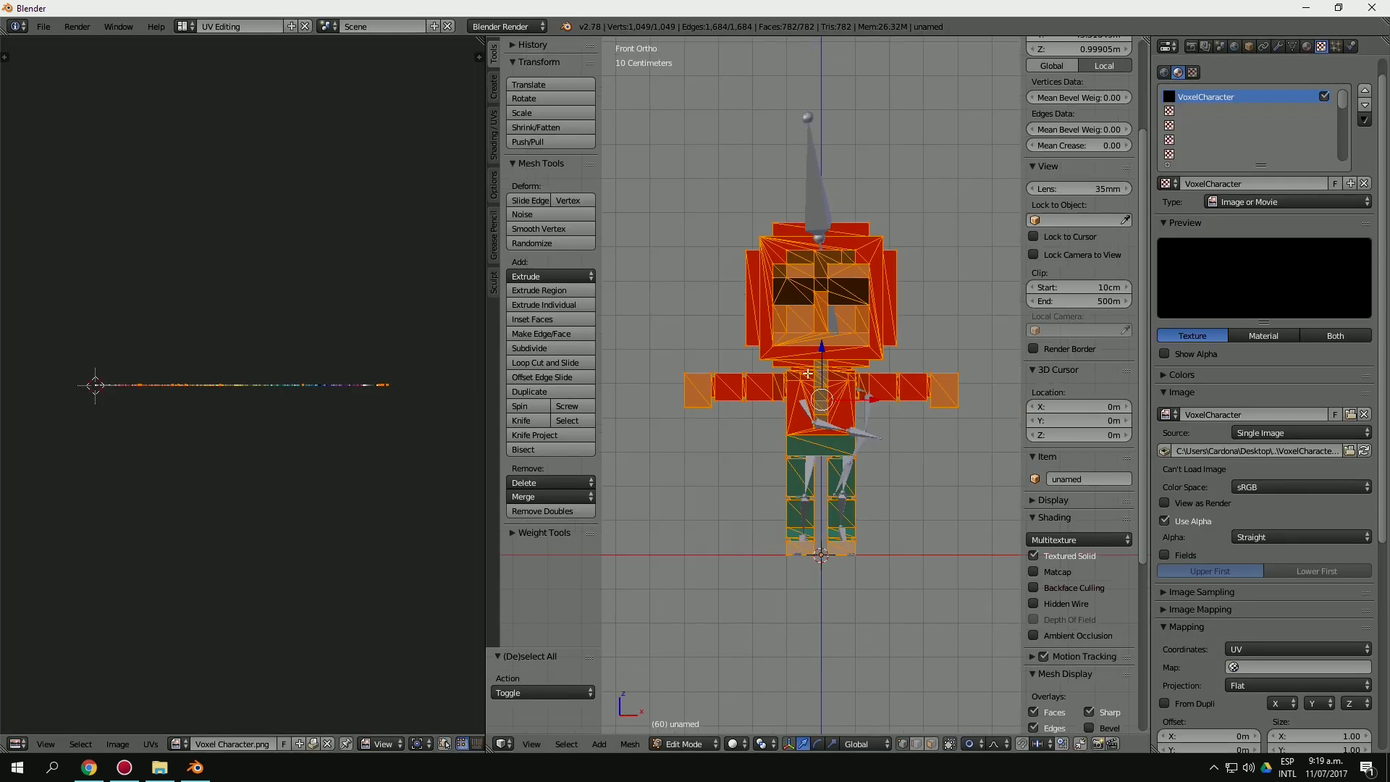
key("Tab")
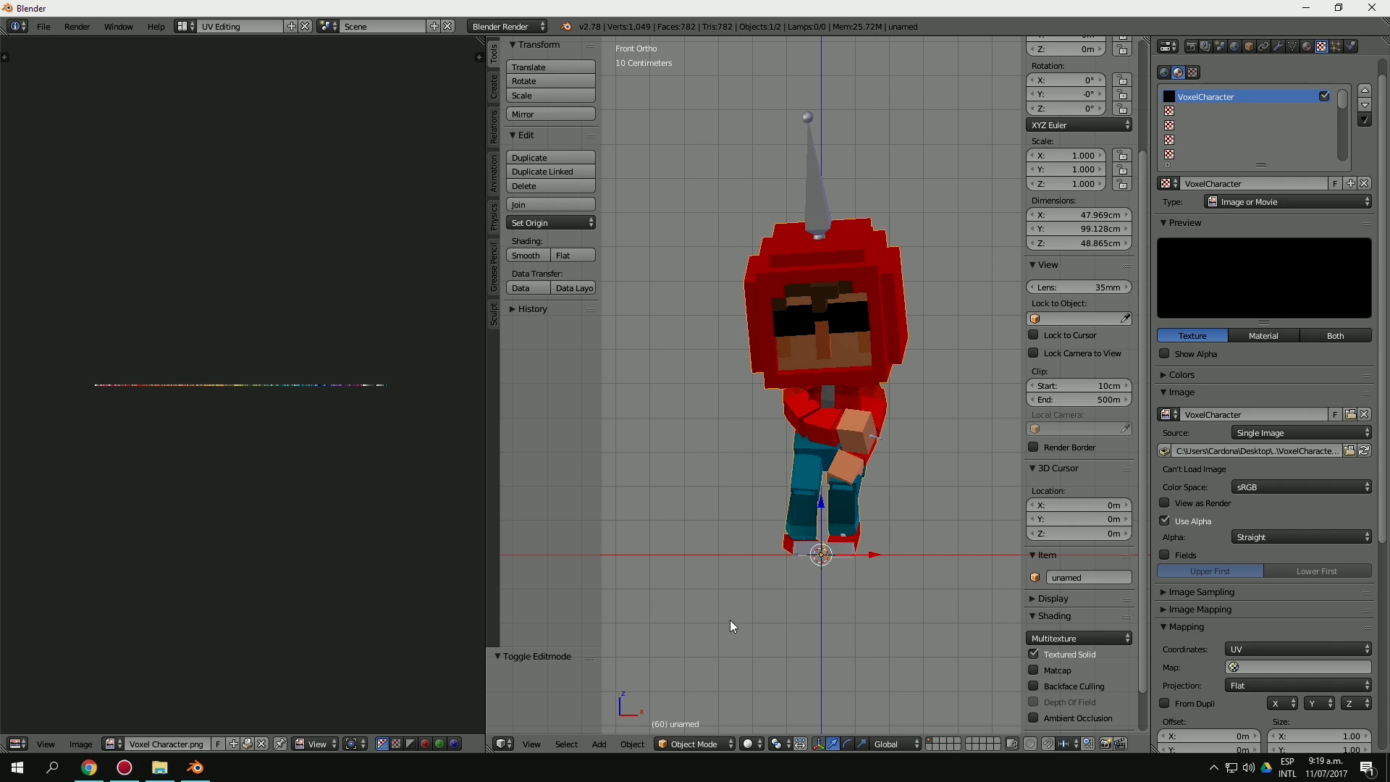
left_click(707, 744)
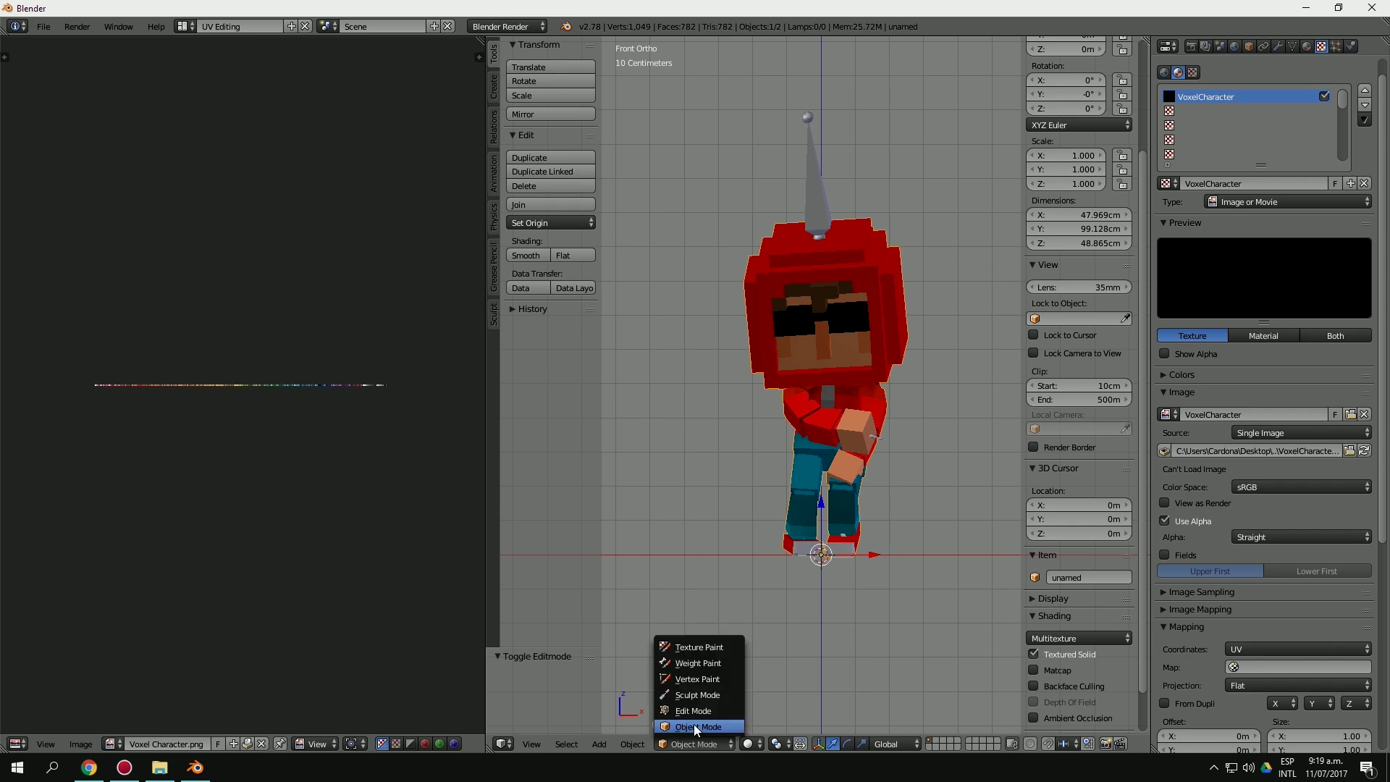
left_click(694, 727)
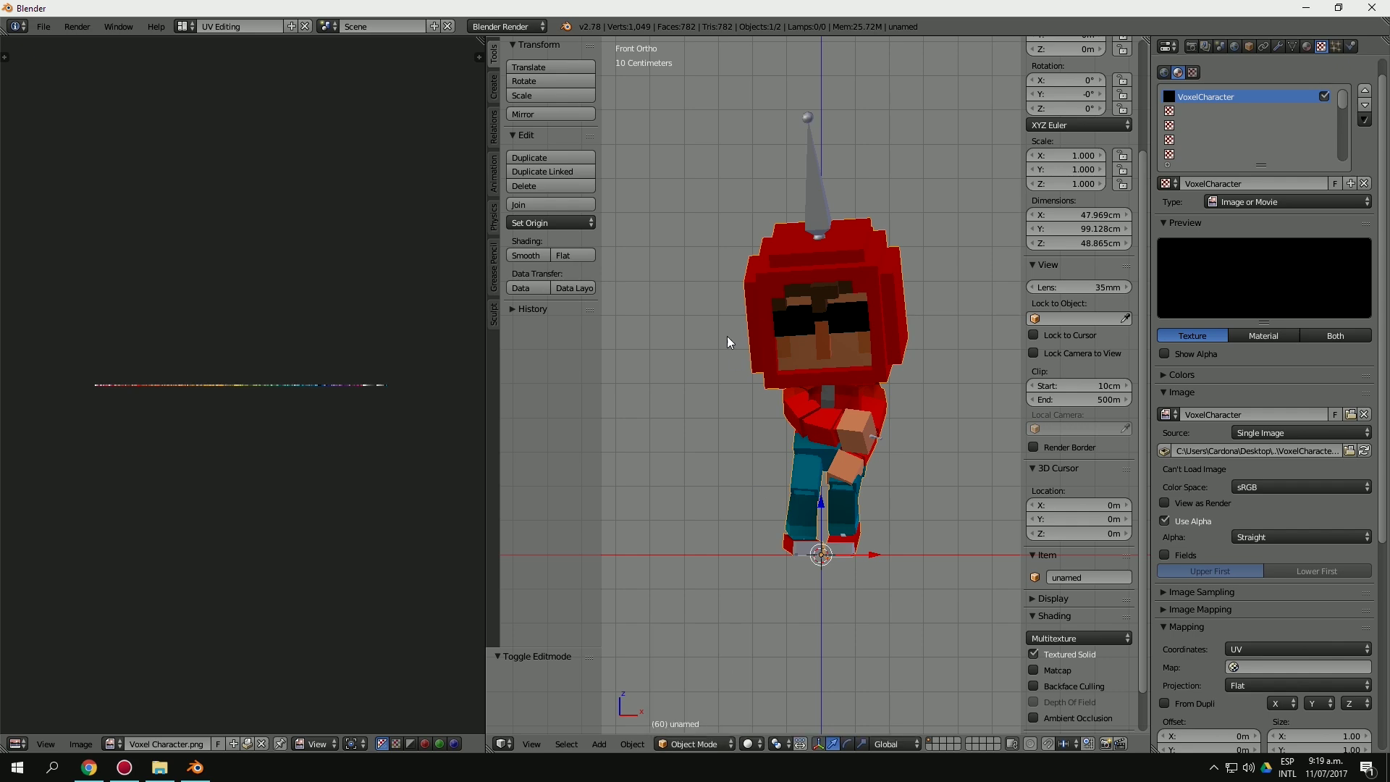
left_click(185, 26)
Back in the Default layout, play the textured character's animation, then stop it.
left_click(217, 48)
key("alt+a")
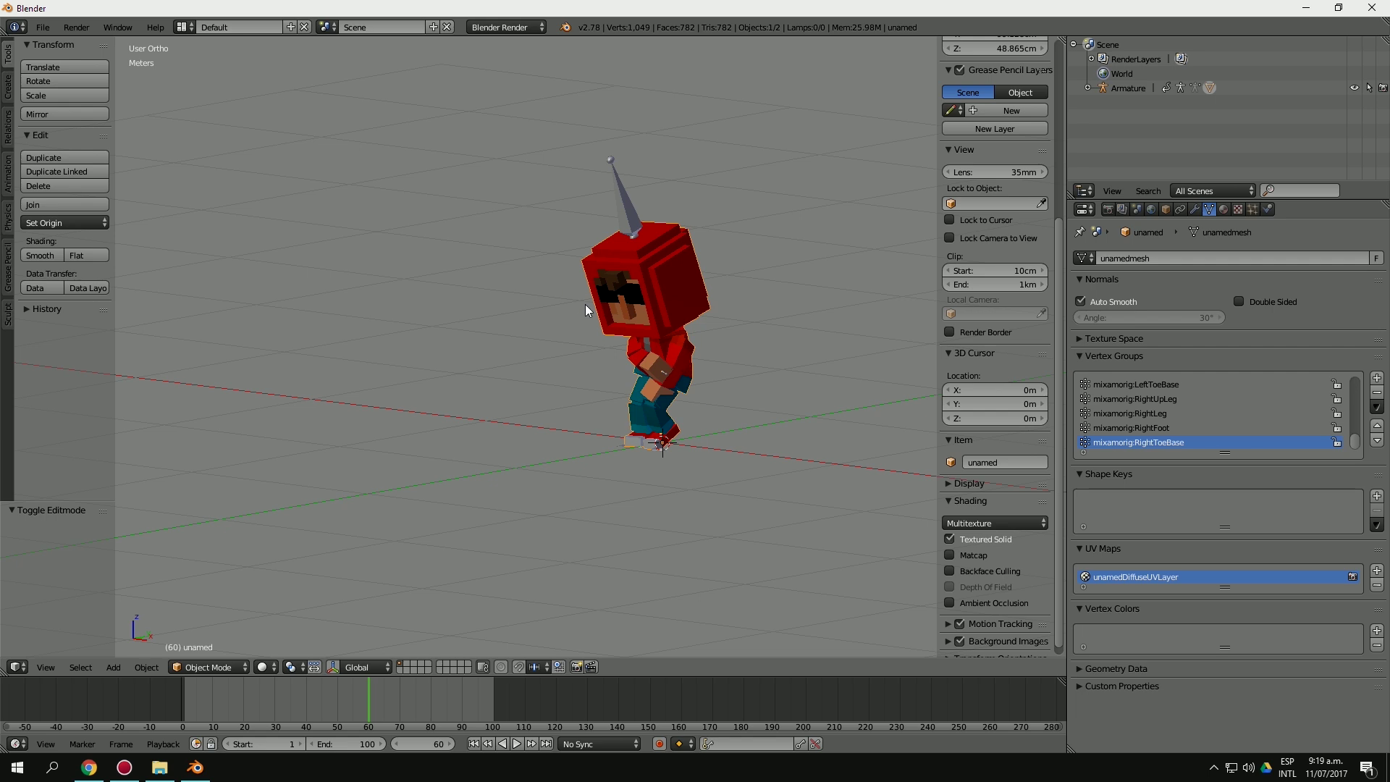
middle_click_drag(734, 346, 647, 303, "shift")
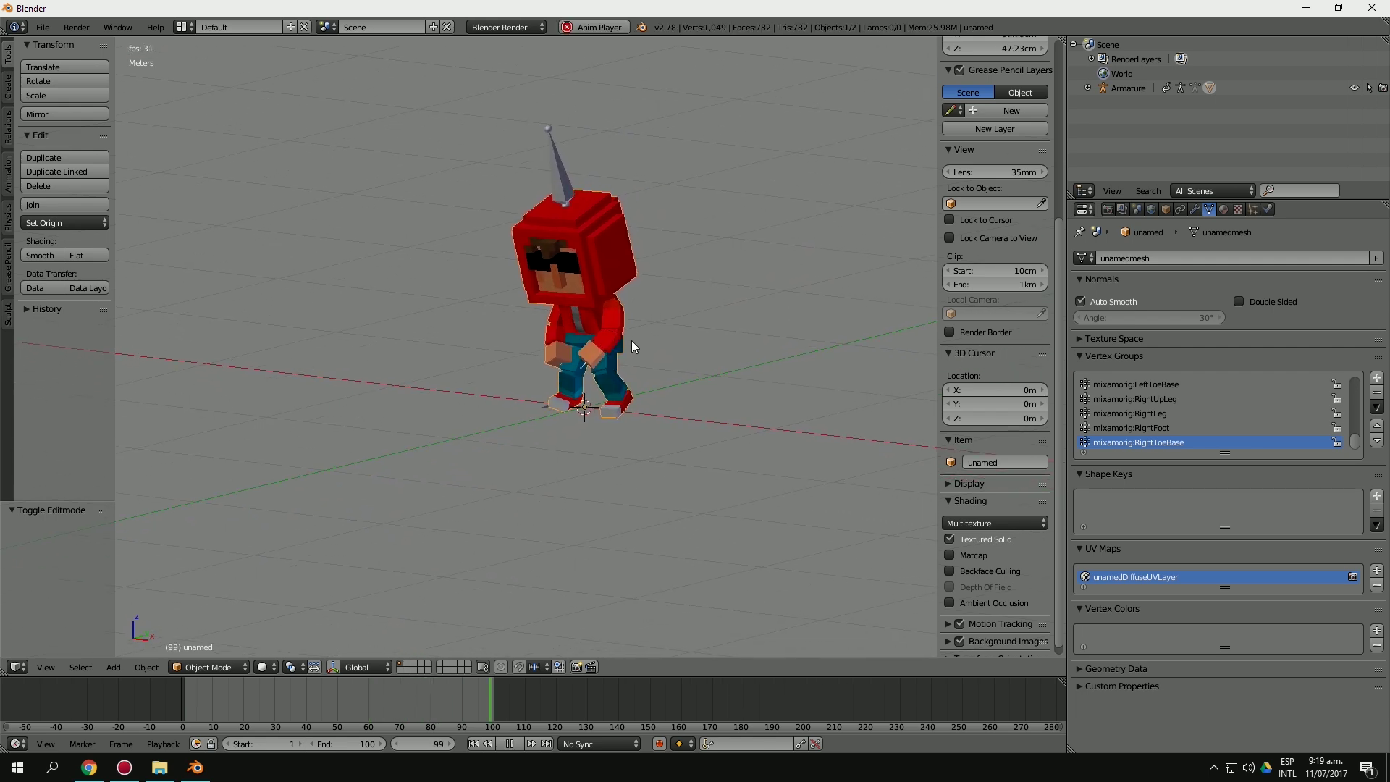
key("Escape")
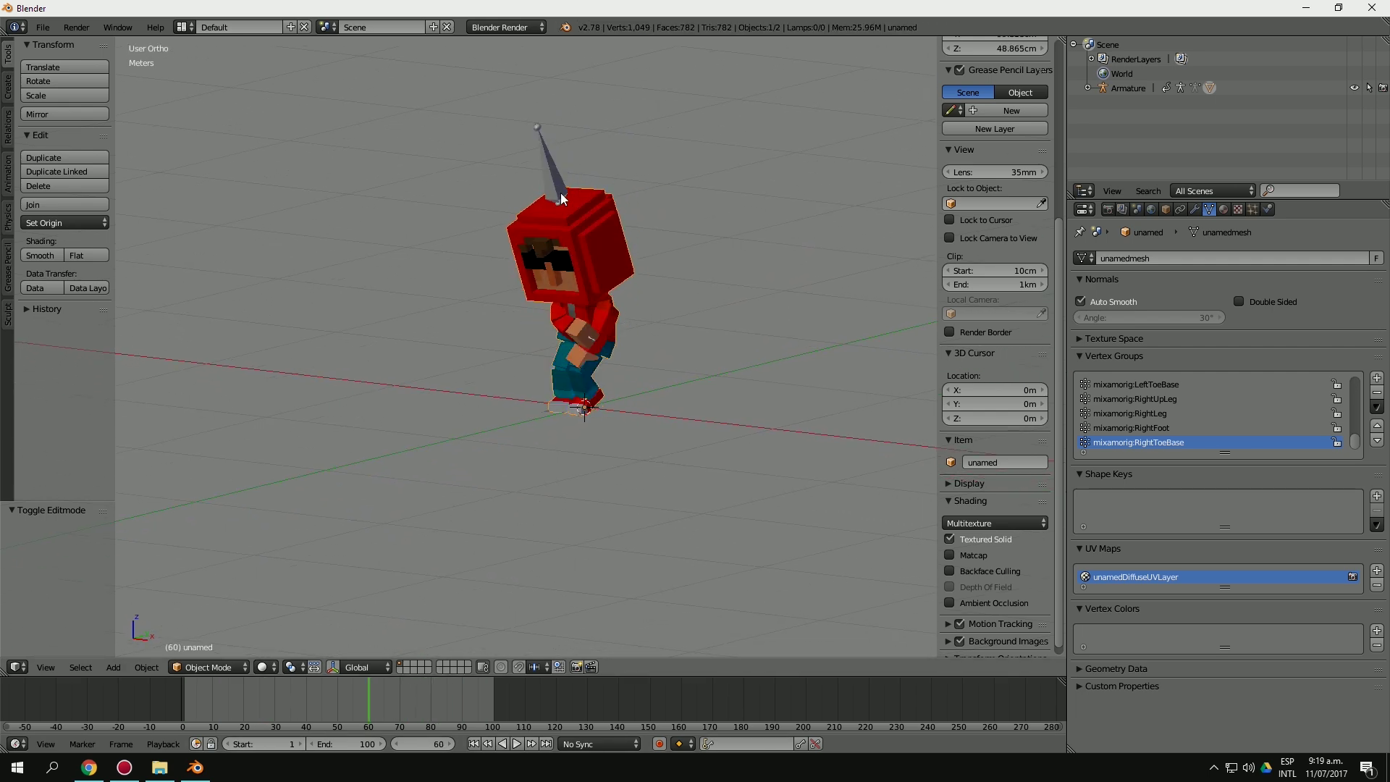
Select the armature and set the scene End Frame to 67.
right_click(562, 199)
left_click(388, 698)
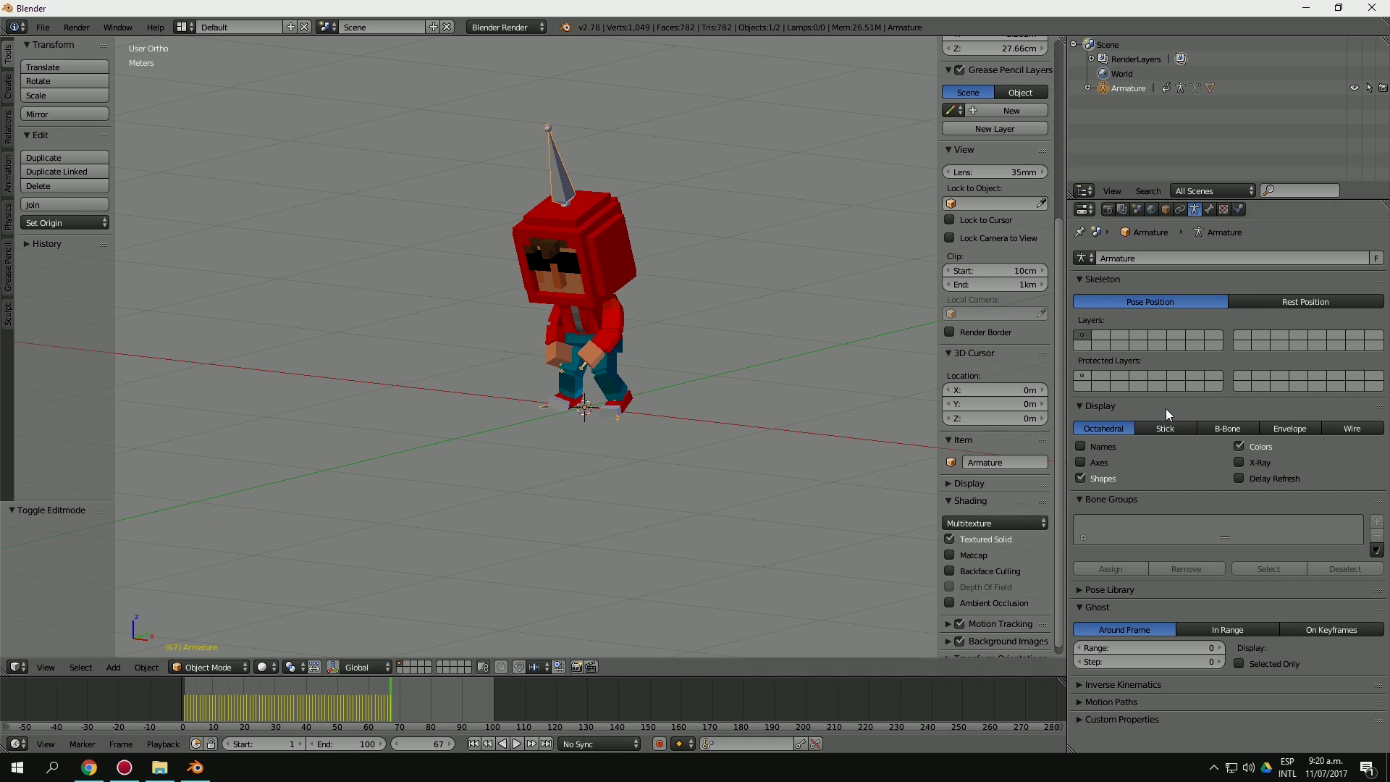
left_click(1106, 209)
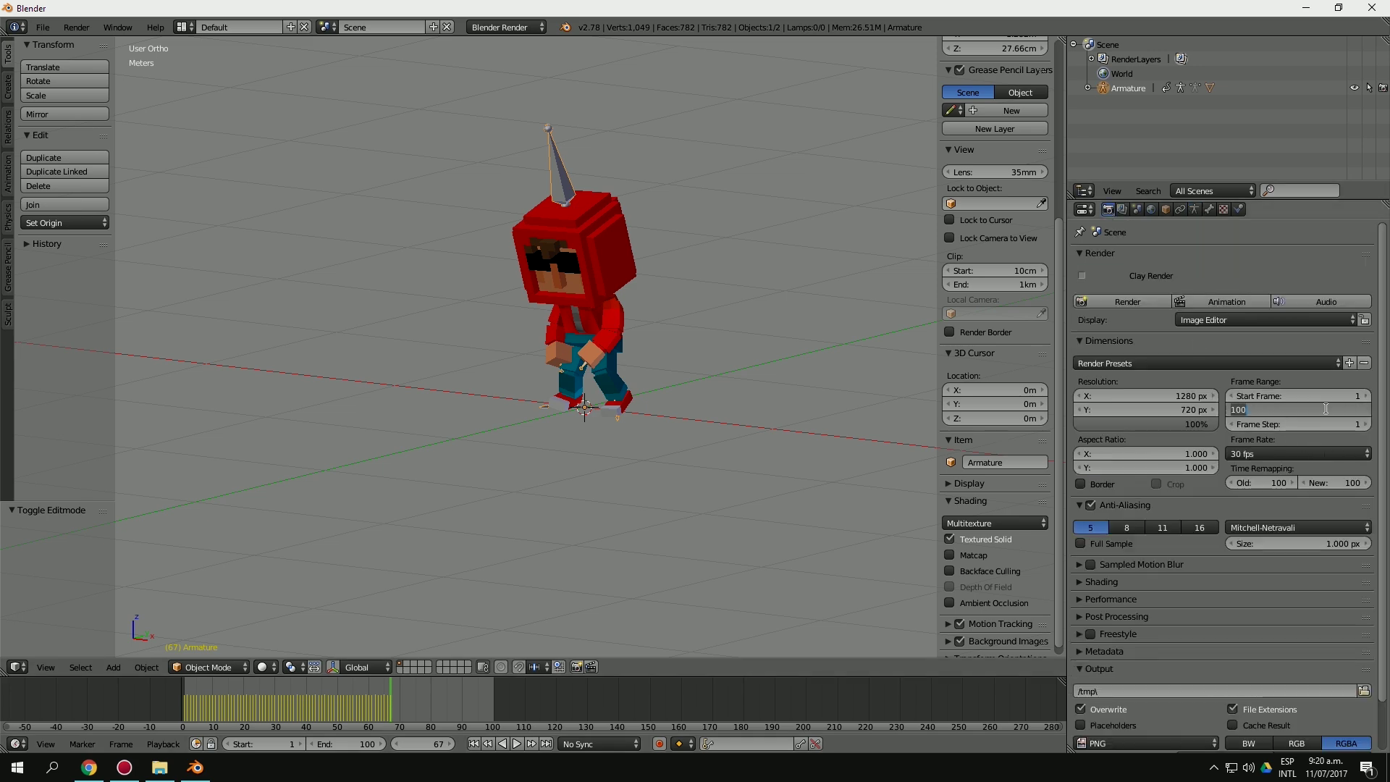
type("67")
key("Return")
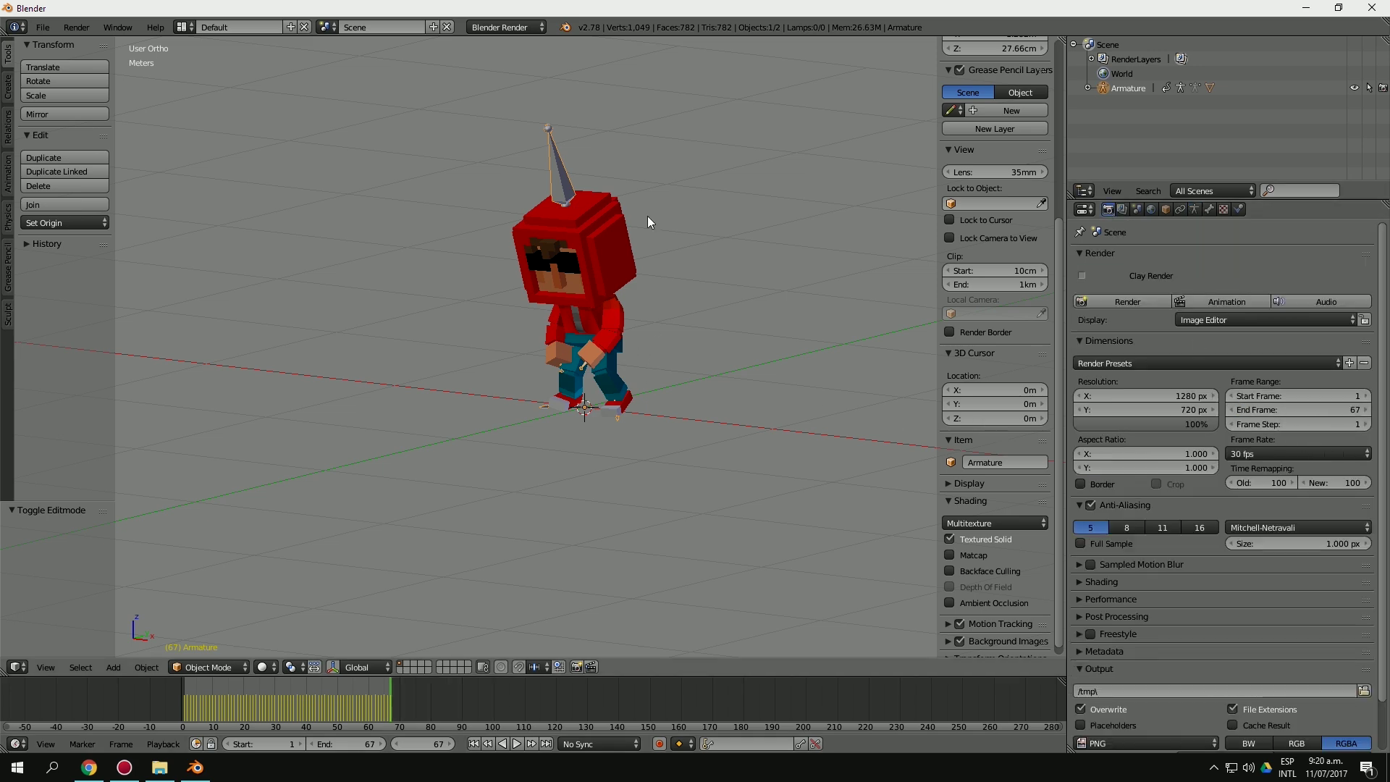
Play the animation, orbiting to an angled side view, and select the character mesh.
key("alt+a")
scroll(650, 283, "up", 3)
middle_click_drag(644, 305, 705, 307)
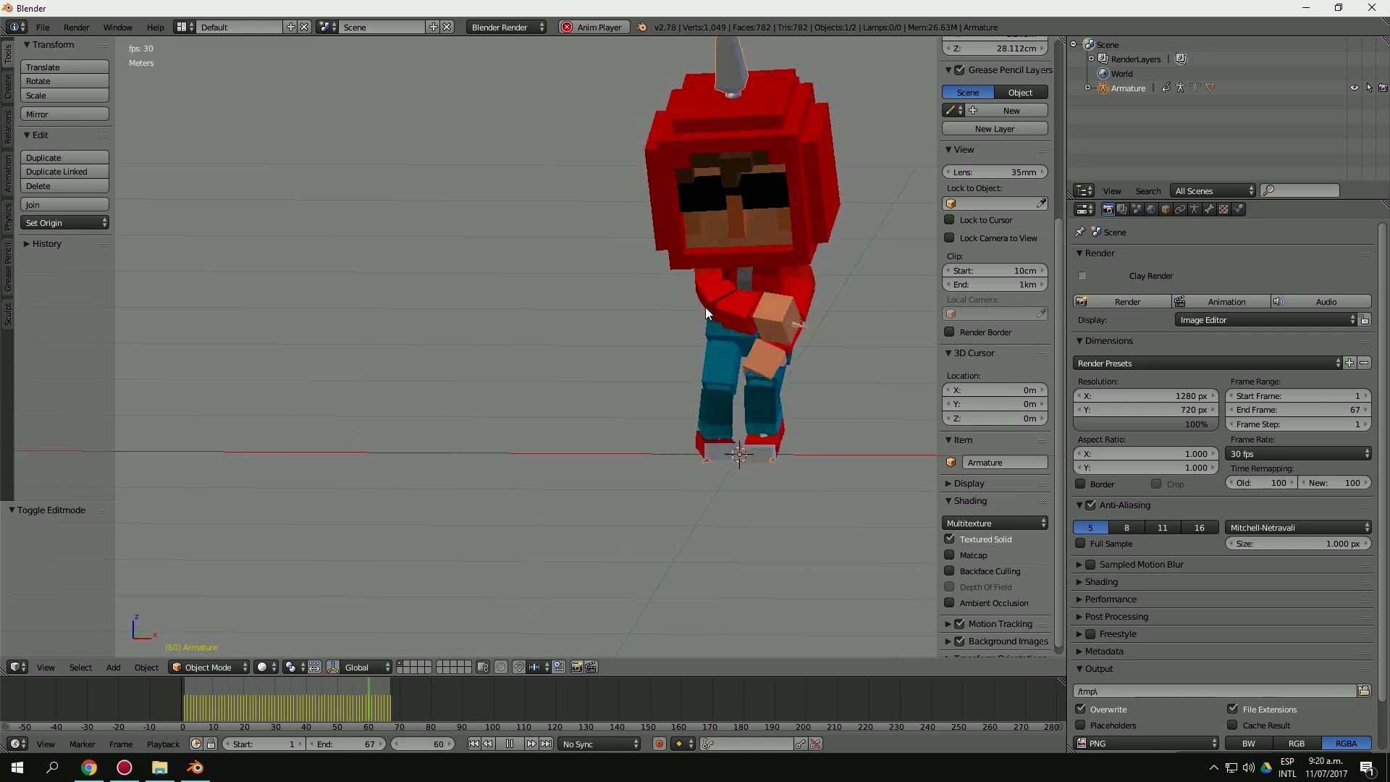
scroll(534, 347, "down", 2)
scroll(621, 347, "down", 1)
mouse_move(620, 347)
middle_mouse_down()
mouse_move(547, 340)
mouse_move(555, 356)
mouse_move(527, 359)
mouse_move(573, 359)
middle_mouse_up()
scroll(569, 346, "up", 1)
scroll(568, 346, "up", 1)
right_click(575, 280)
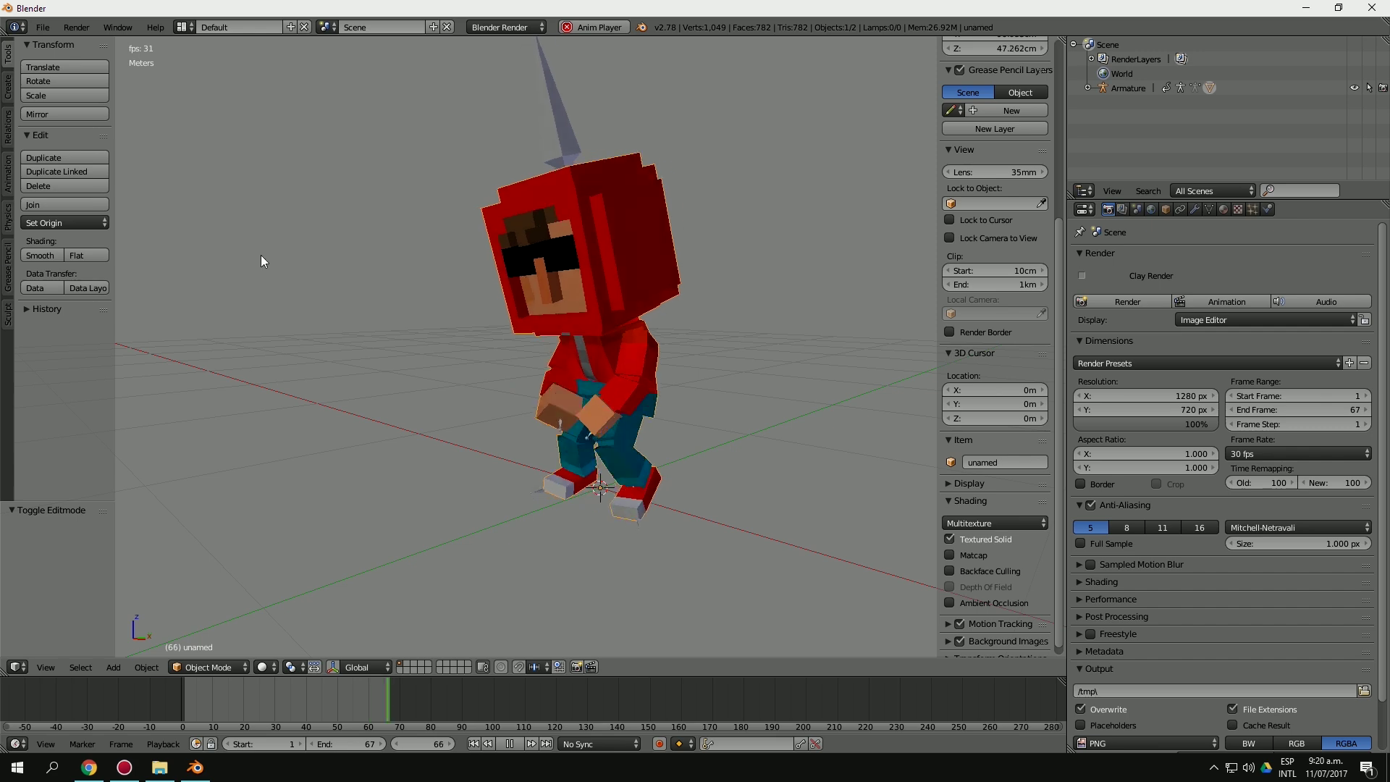
In Edit Mode run Remove Doubles to merge 656 vertices, then return to Object Mode and replay.
key("Tab")
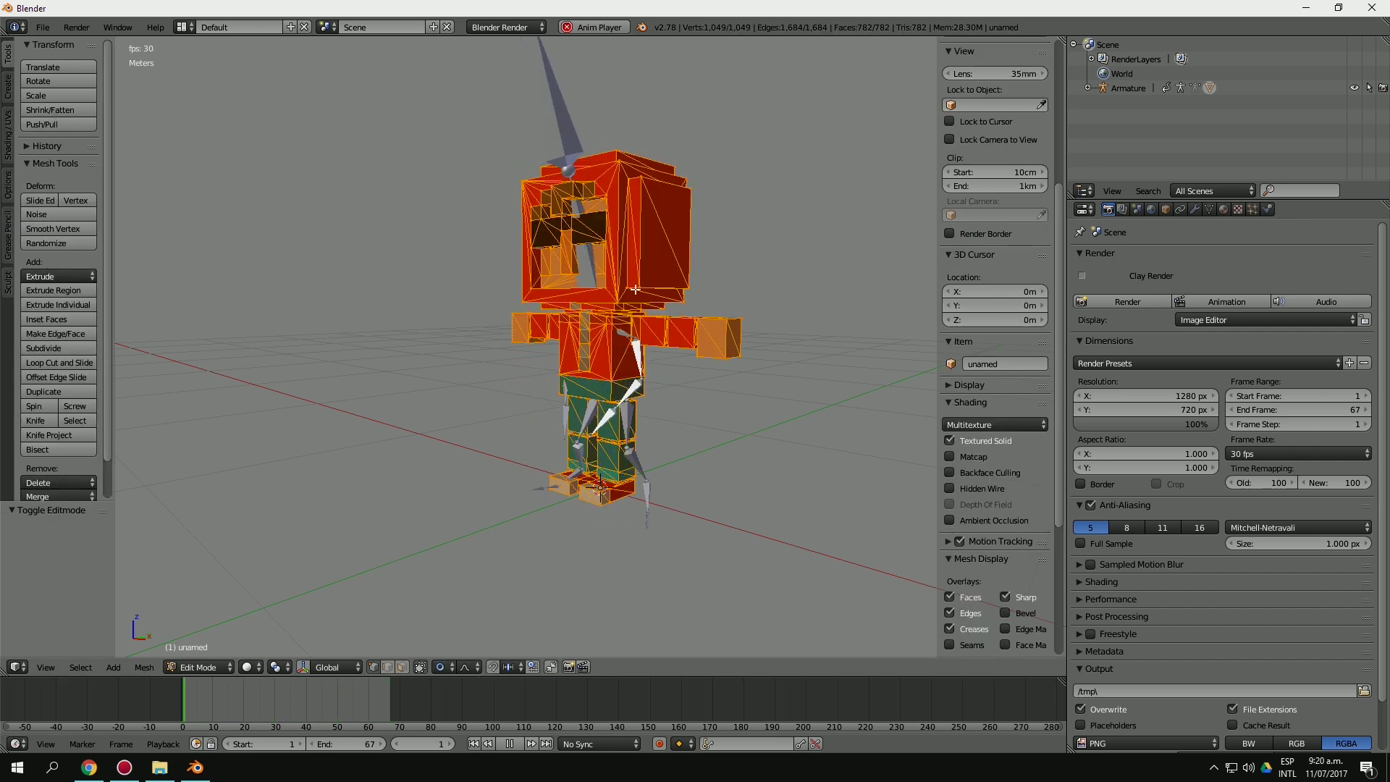
key("Tab")
key("Tab")
key("Tab")
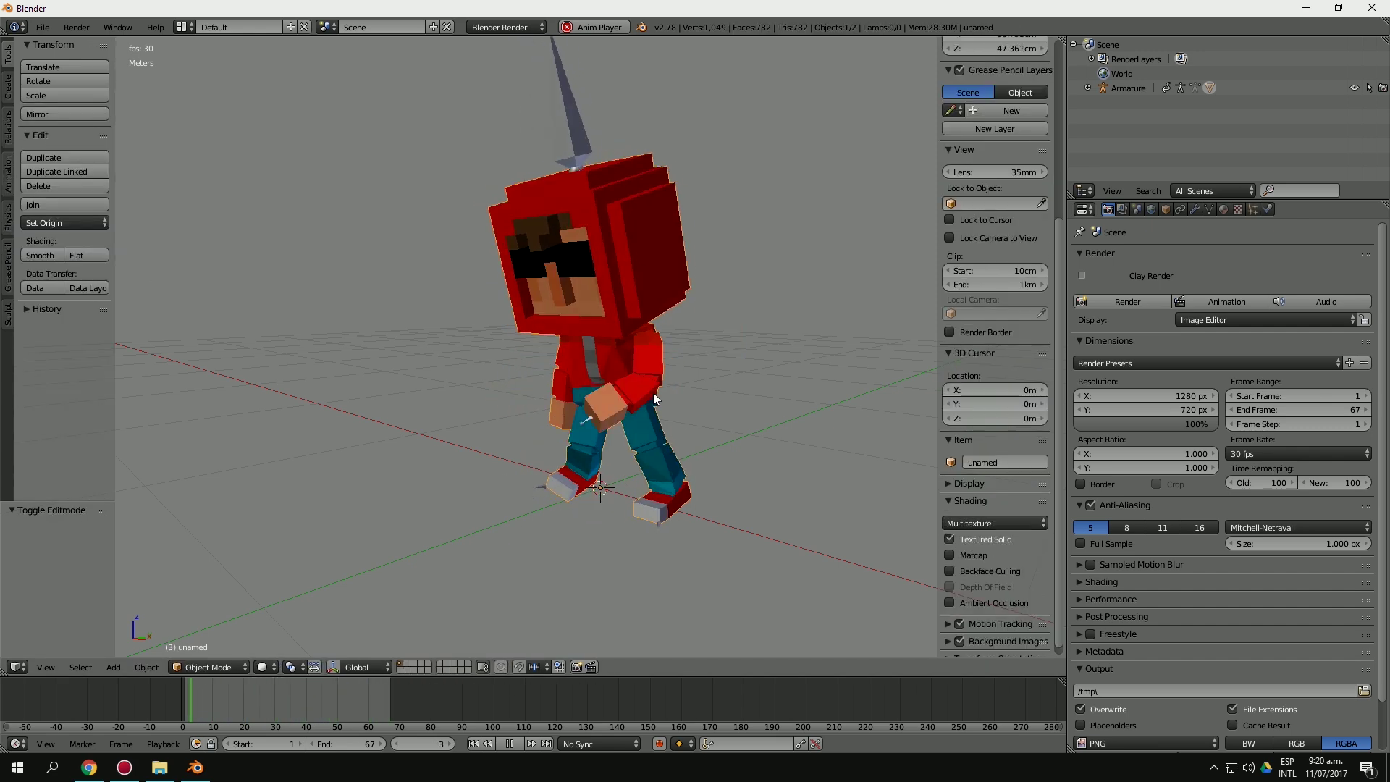
key("Escape")
key("Tab")
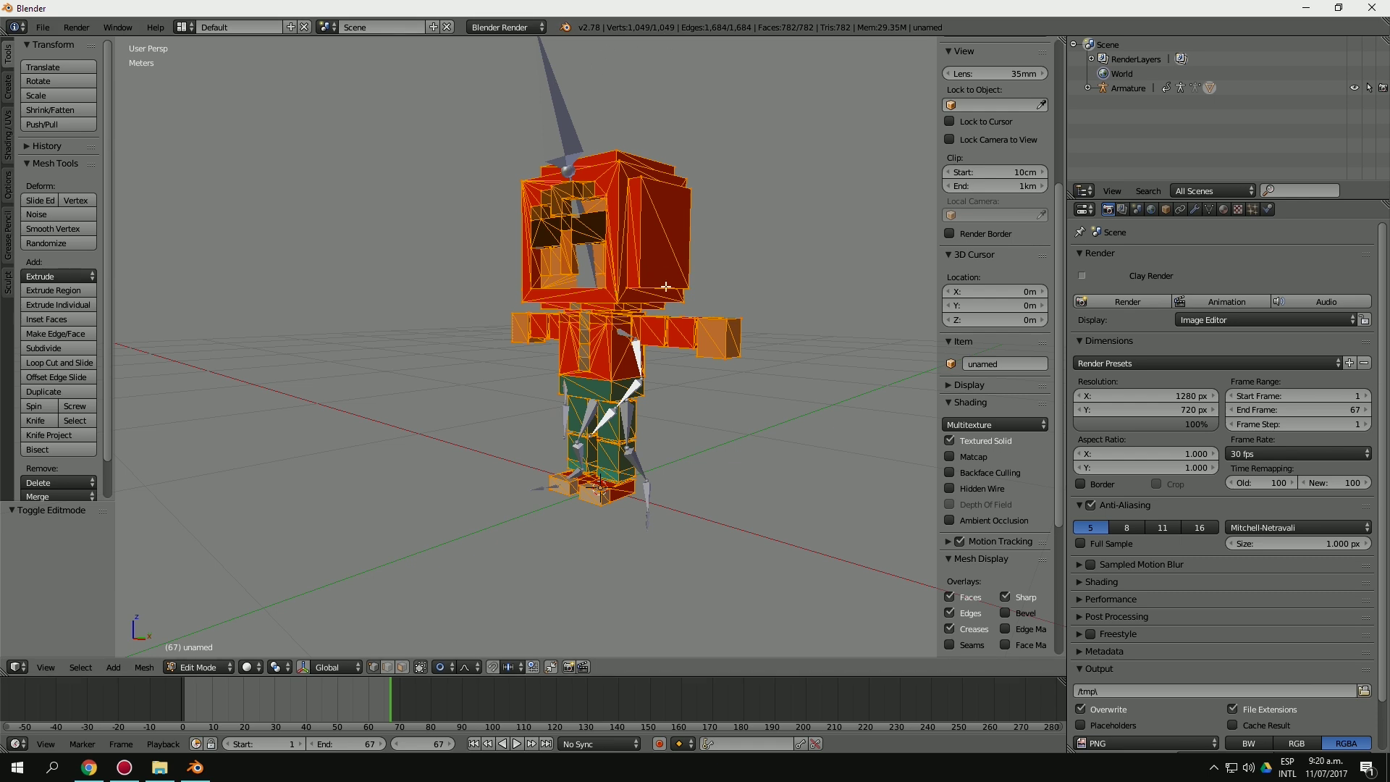
key("w")
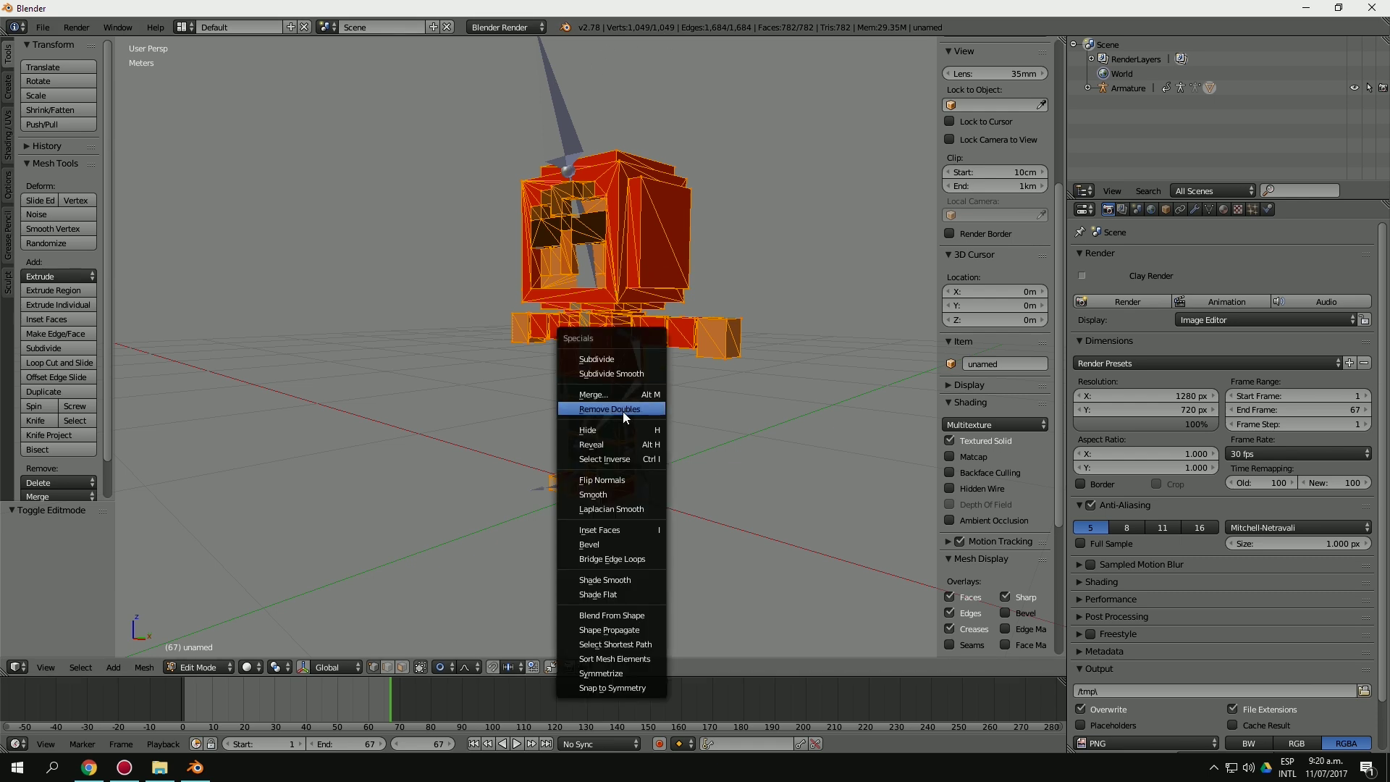
left_click(622, 410)
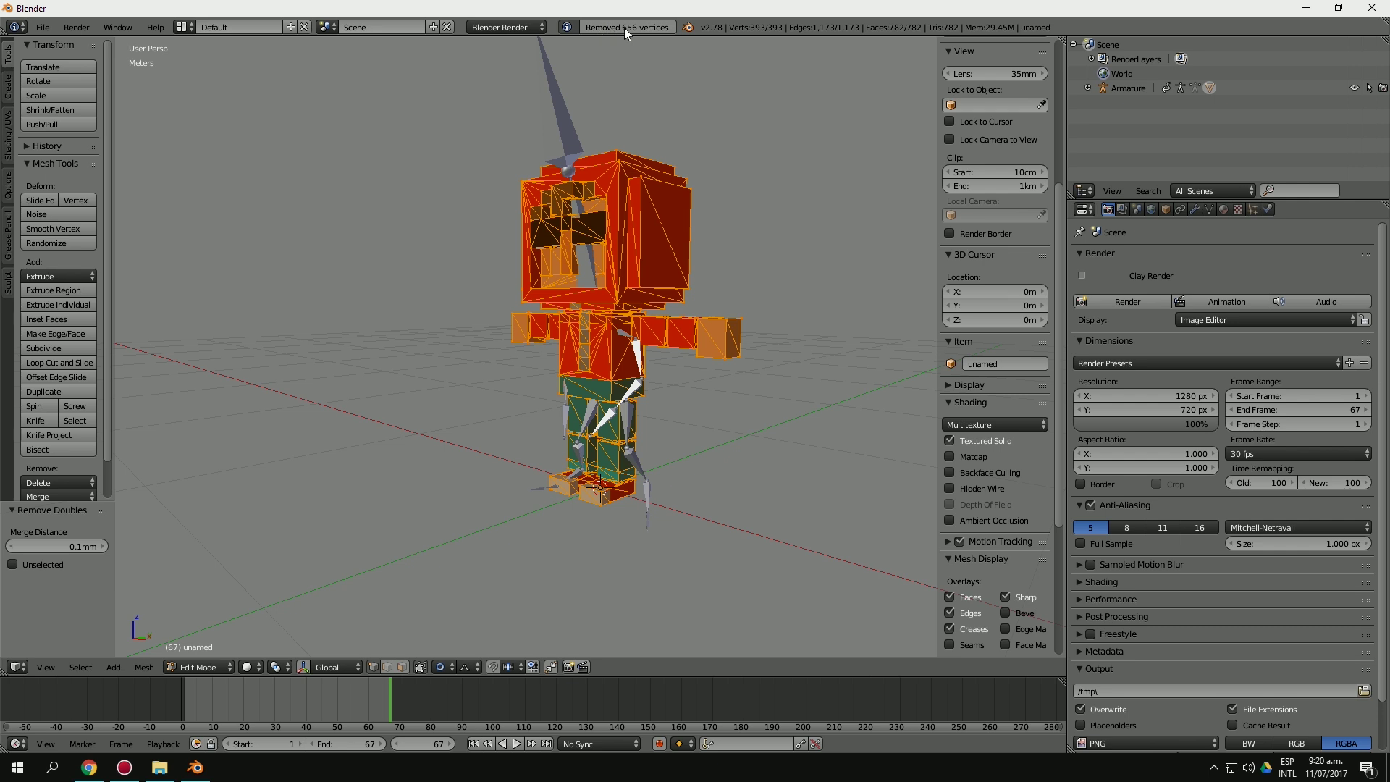
key("Tab")
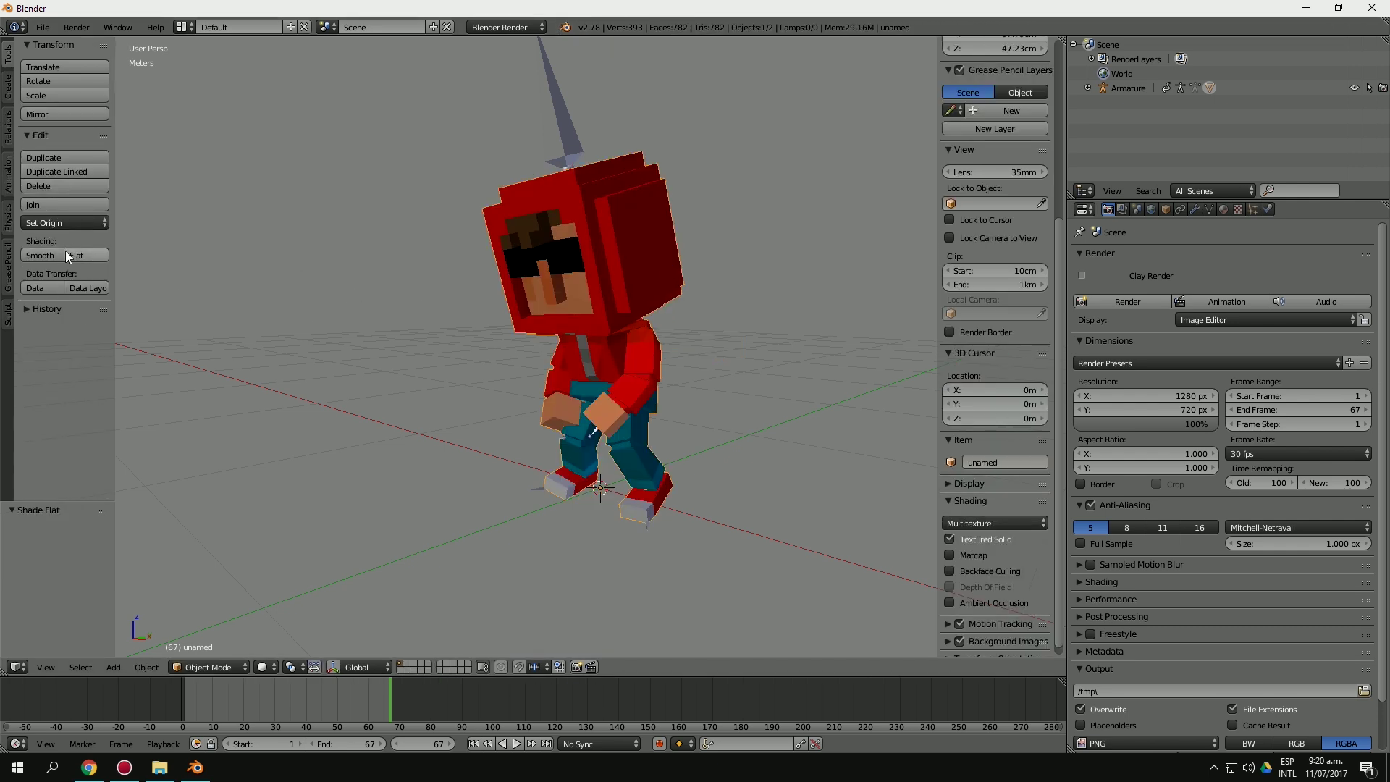
key("alt+a")
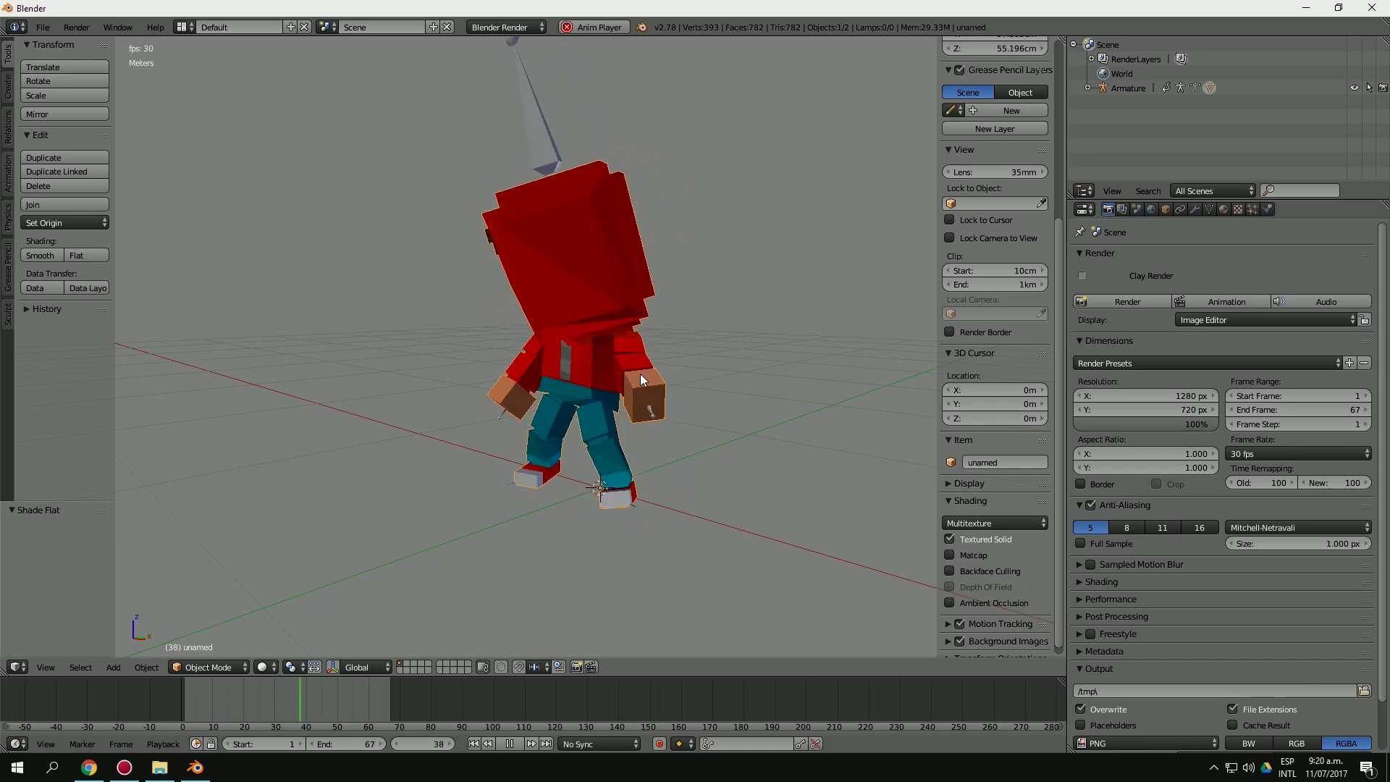
Select the armature and play its animation, viewing the dance from the side.
key("alt+a")
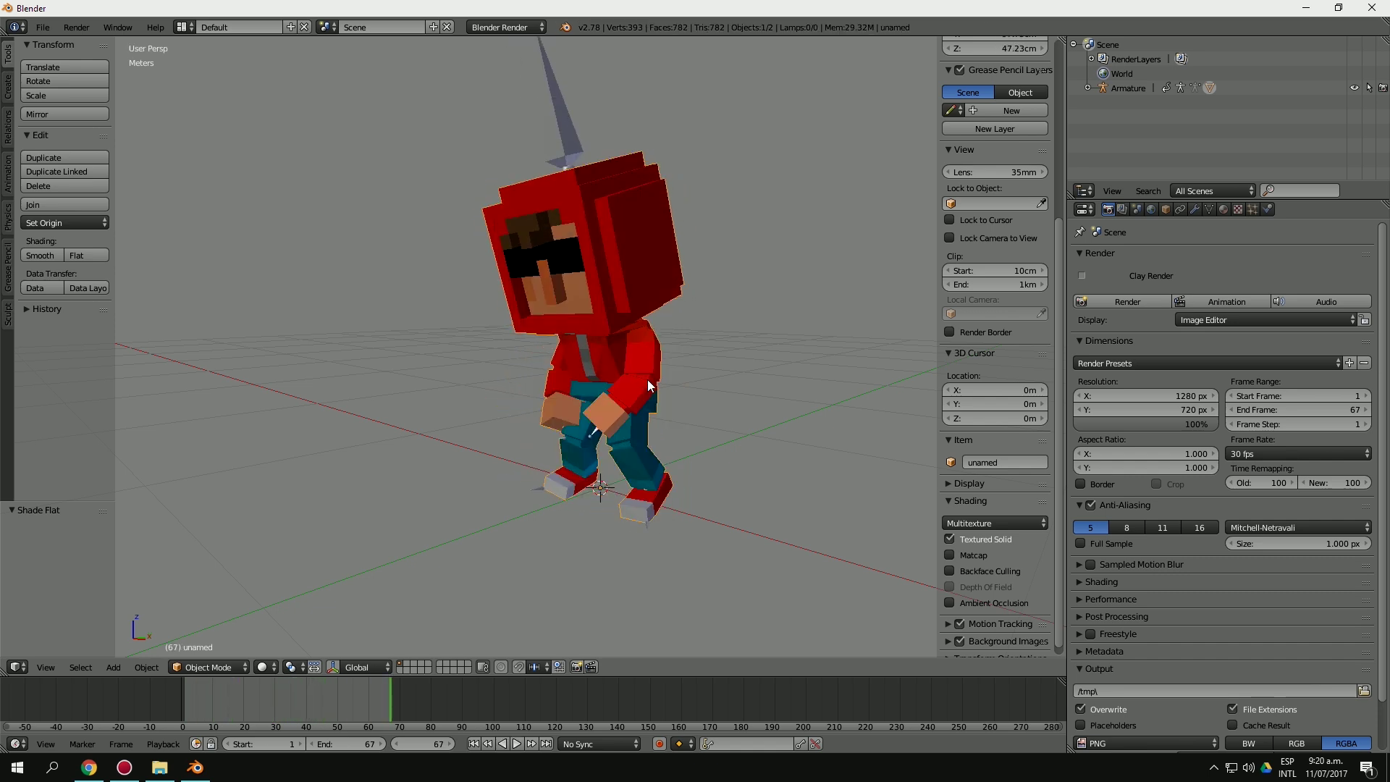
right_click(661, 314)
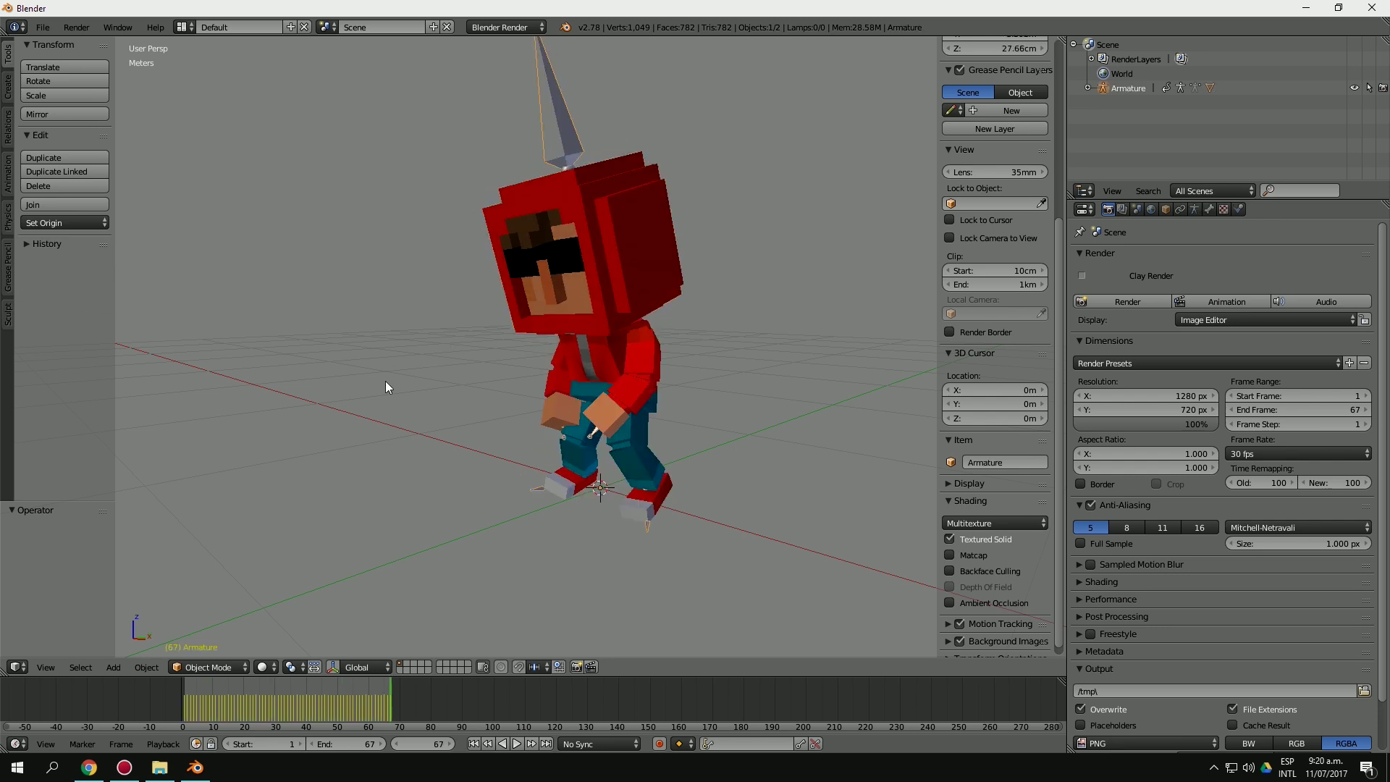
key("alt+a")
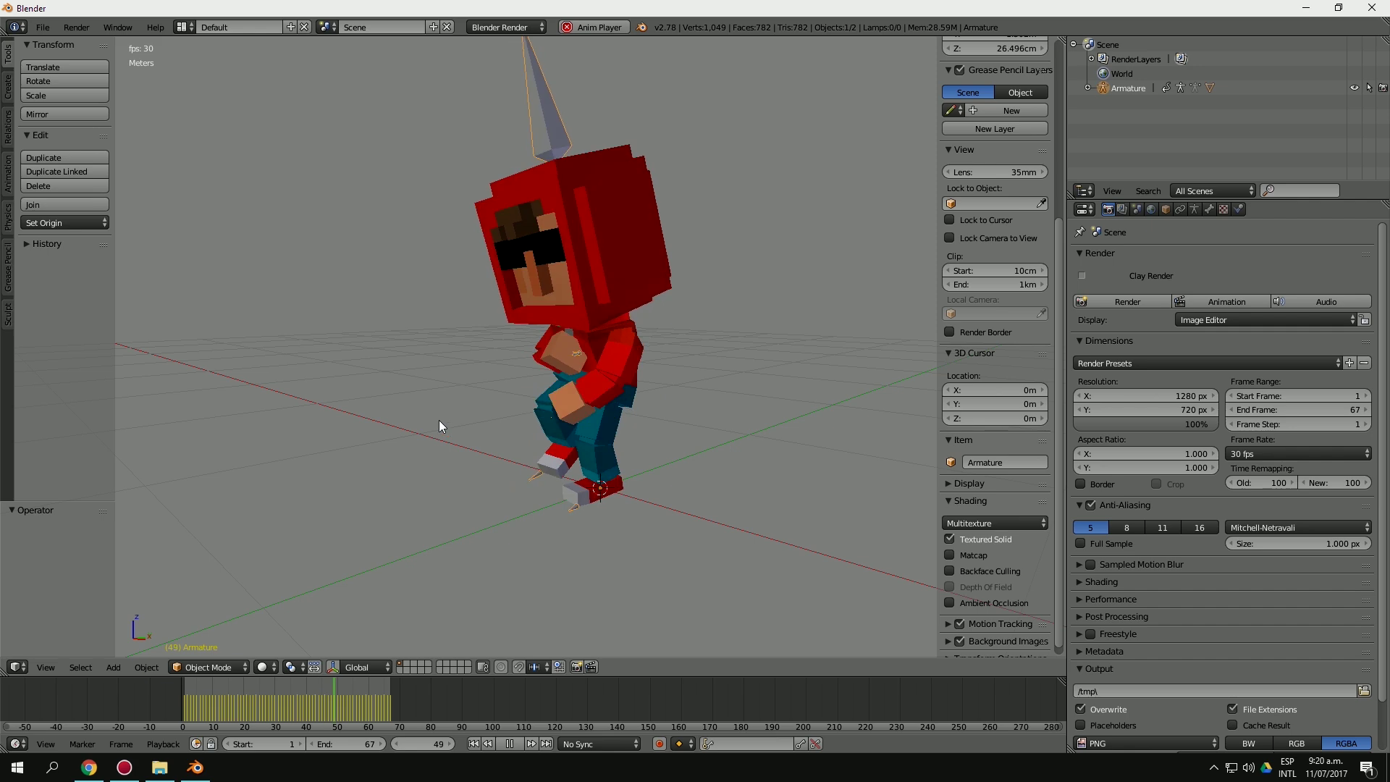
scroll(443, 391, "down", 3)
mouse_move(447, 366)
middle_mouse_down()
mouse_move(683, 337)
mouse_move(576, 366)
mouse_move(745, 360)
mouse_move(384, 388)
mouse_move(406, 375)
middle_mouse_up()
scroll(687, 343, "up", 4)
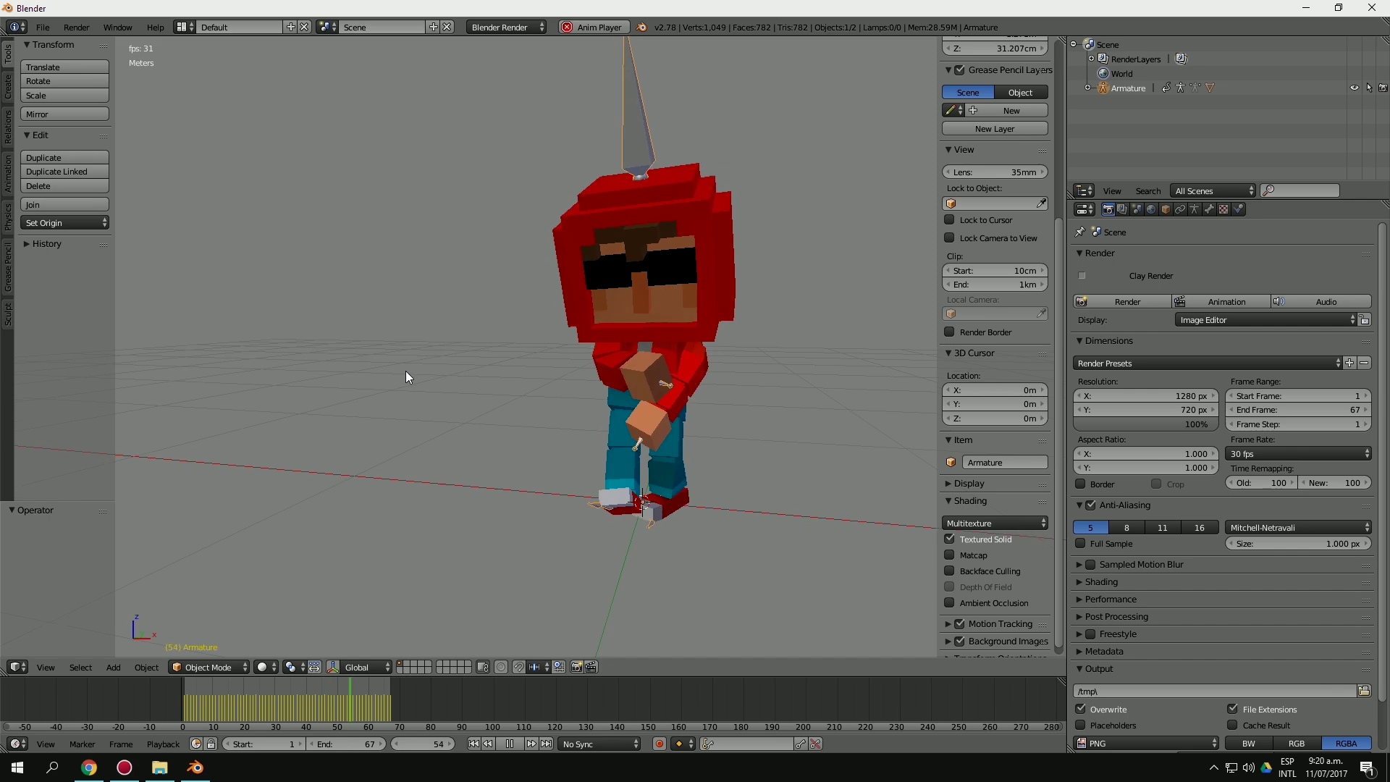
Orbit from front to back, stop playback, and bring up the Armature data settings.
scroll(406, 372, "up", 2)
mouse_move(554, 380)
middle_mouse_down()
mouse_move(628, 388)
mouse_move(638, 373)
middle_mouse_up()
scroll(639, 374, "up", 1)
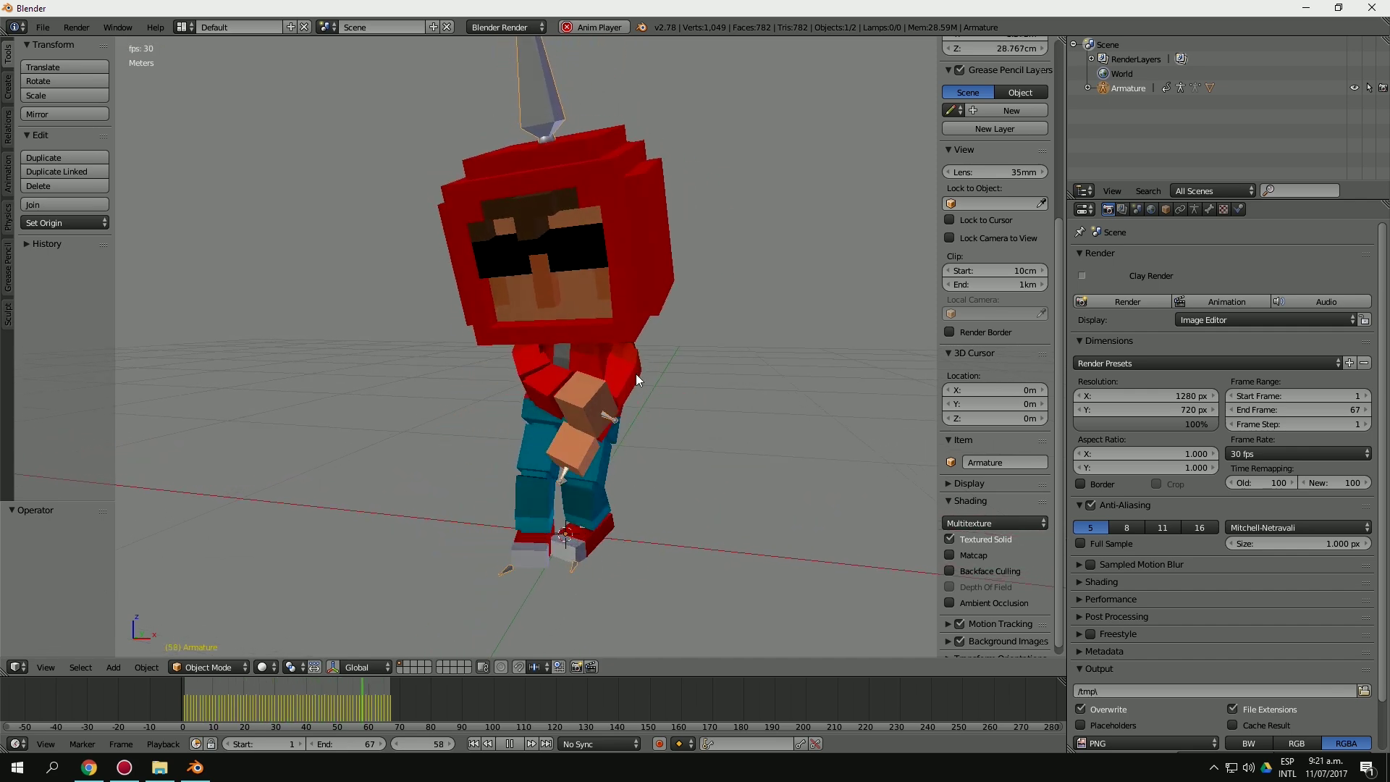
scroll(622, 373, "down", 2)
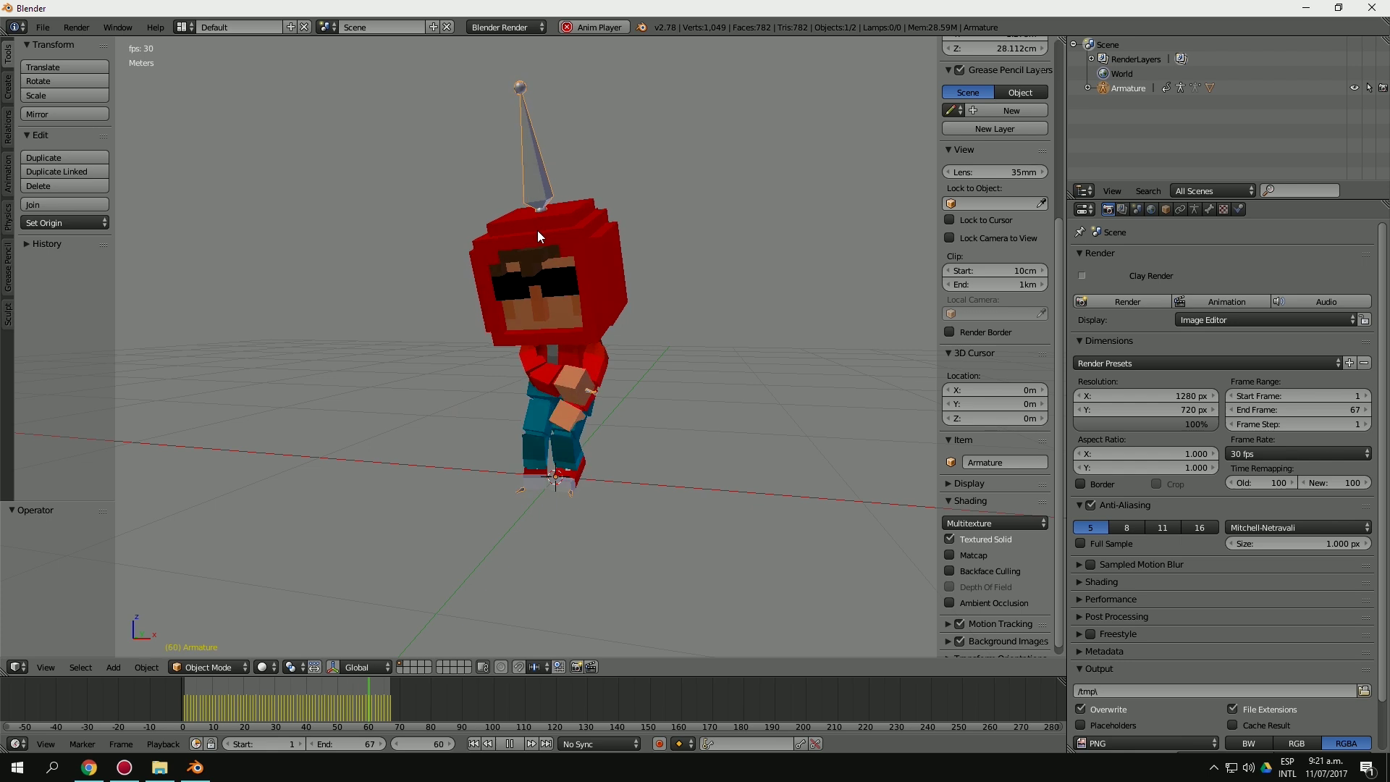
key("Escape")
left_click(1194, 211)
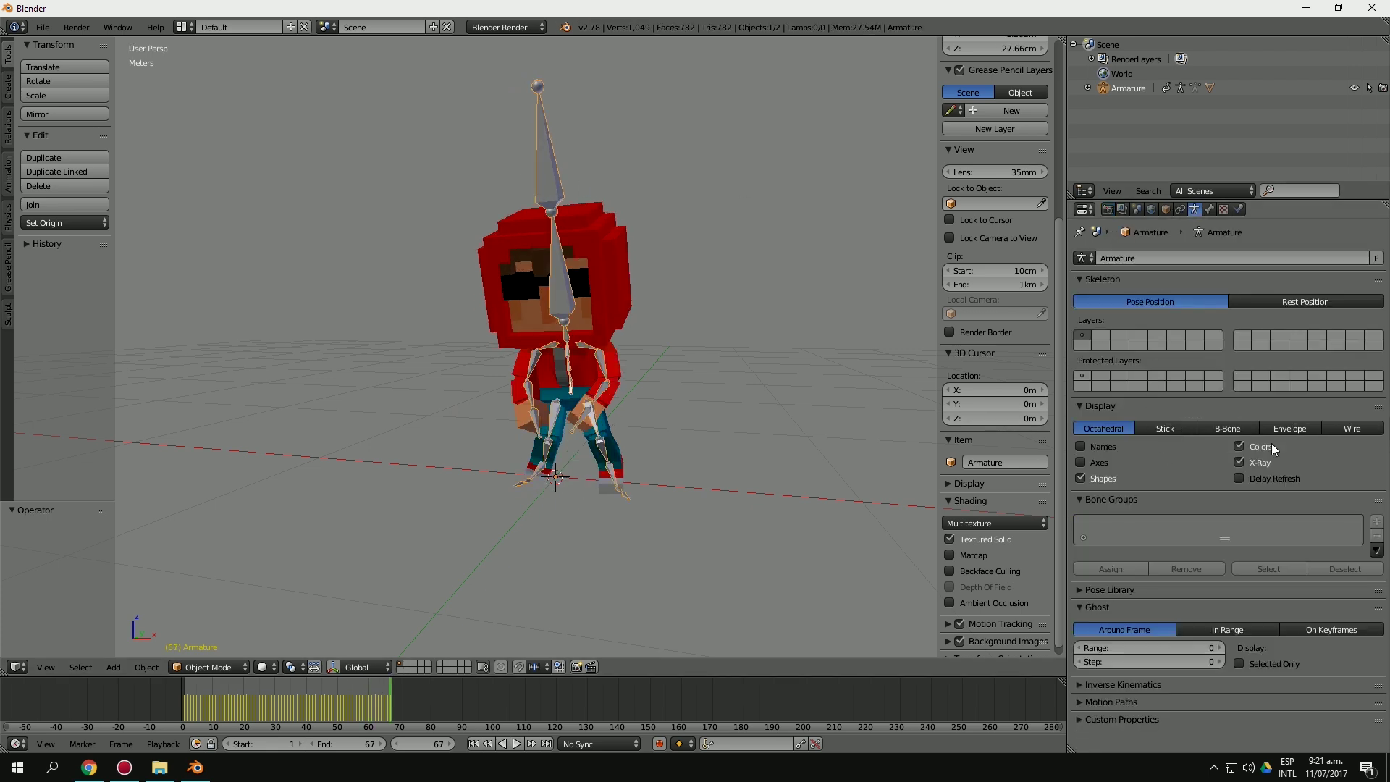
Change the armature's bone display, then briefly play and stop the animation.
left_click(1166, 429)
key("alt+a")
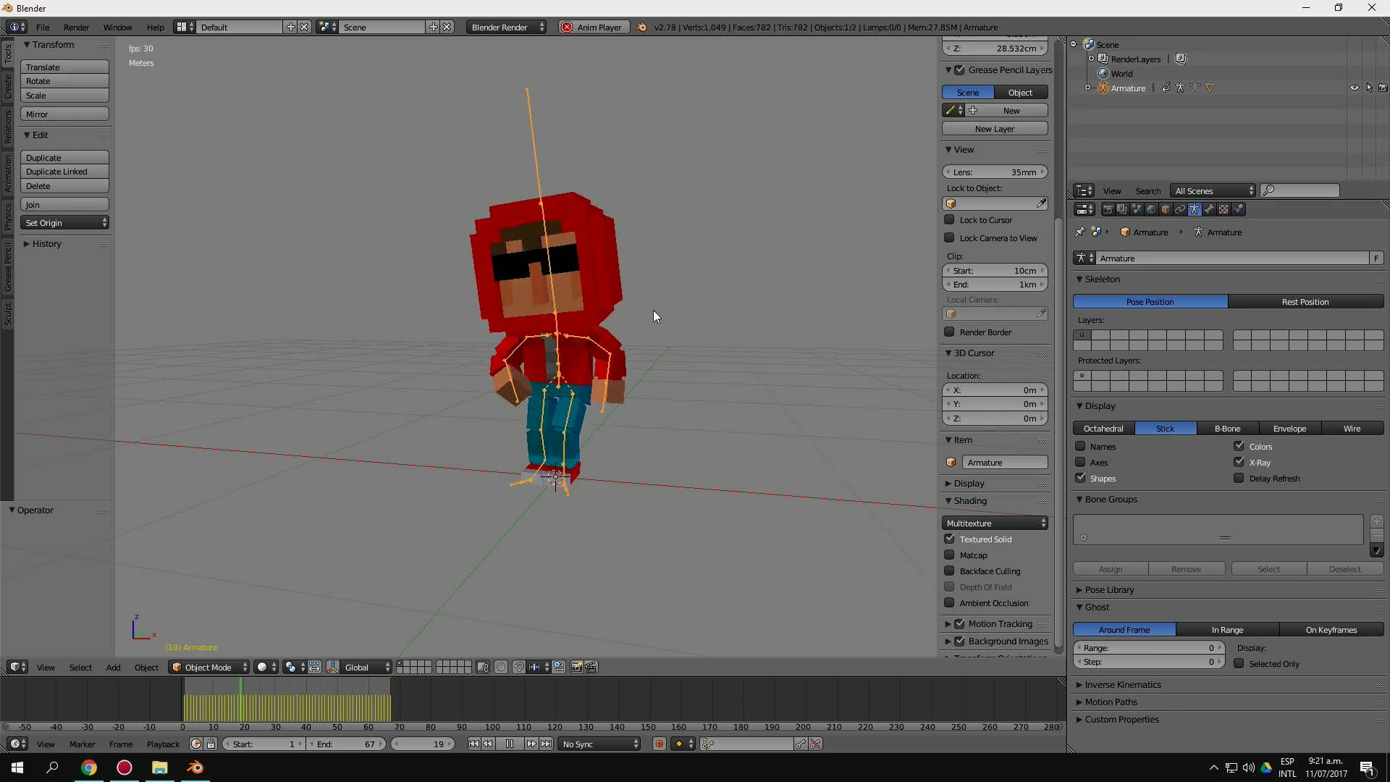
key("a")
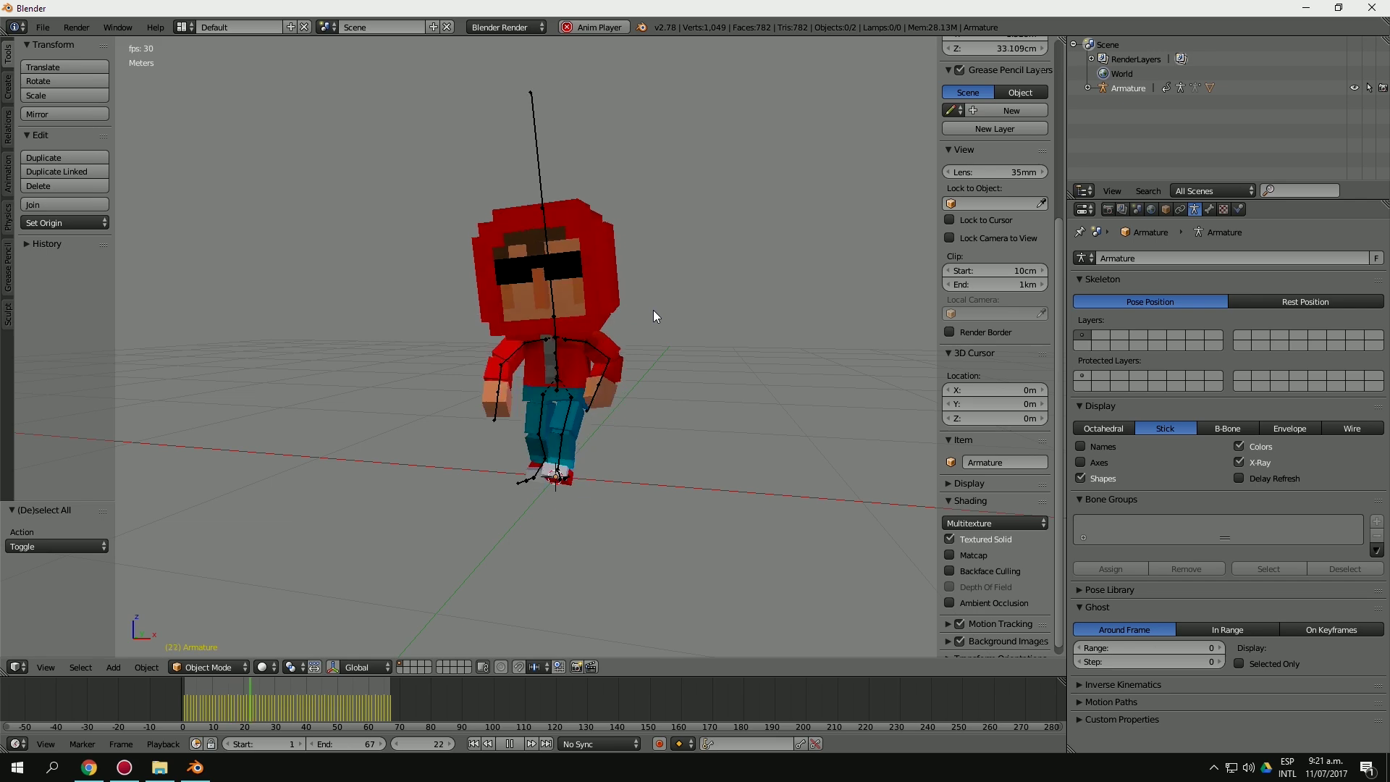
key("Escape")
Delete the HeadTop_End bone in armature Edit Mode and replay the animation.
key("Tab")
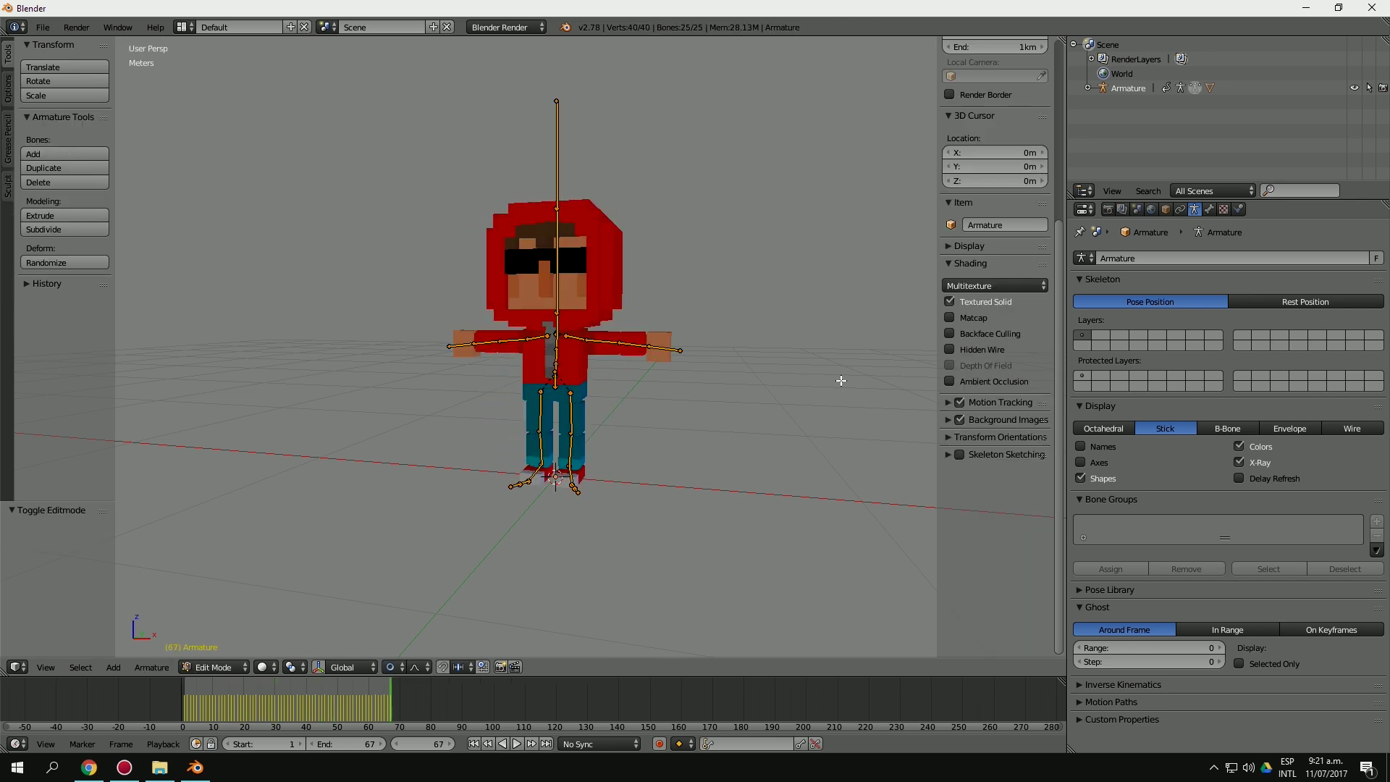
right_click(552, 168)
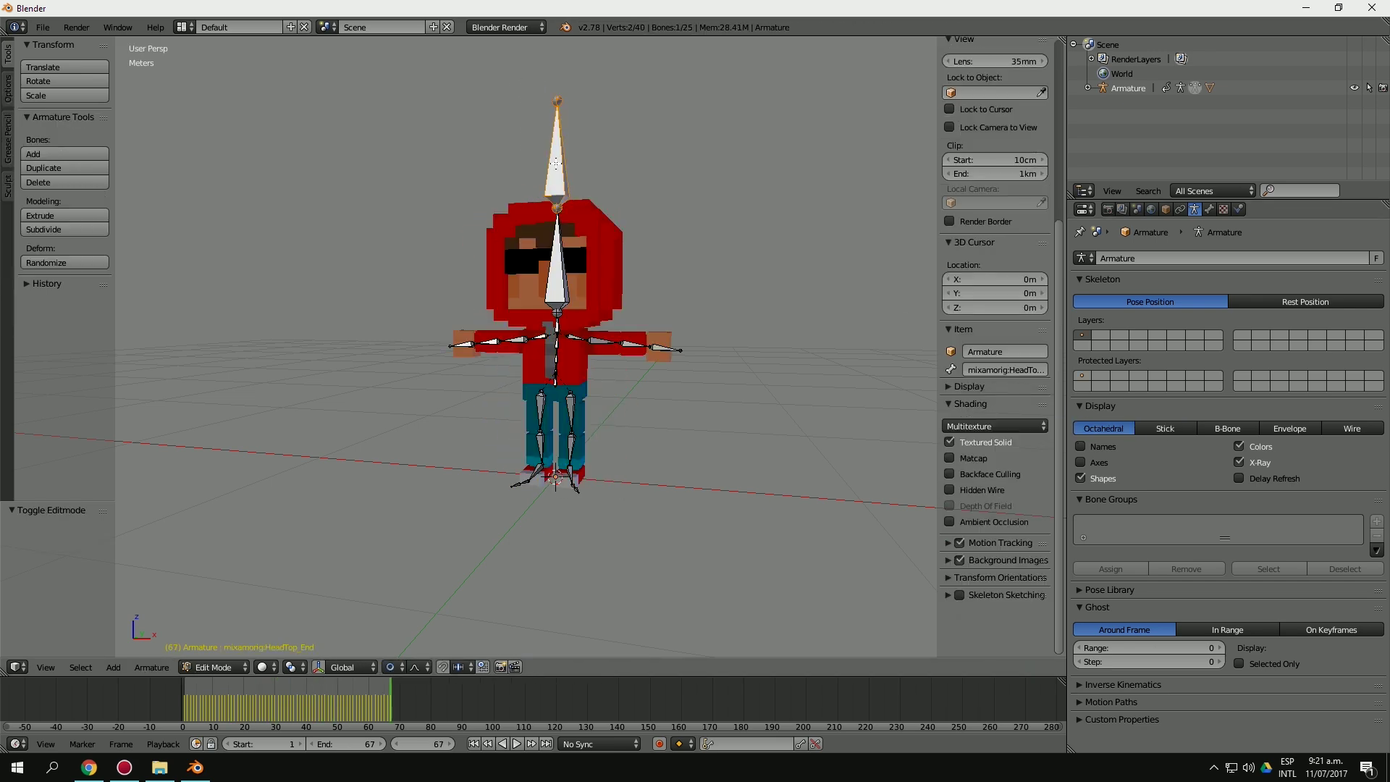
key("z")
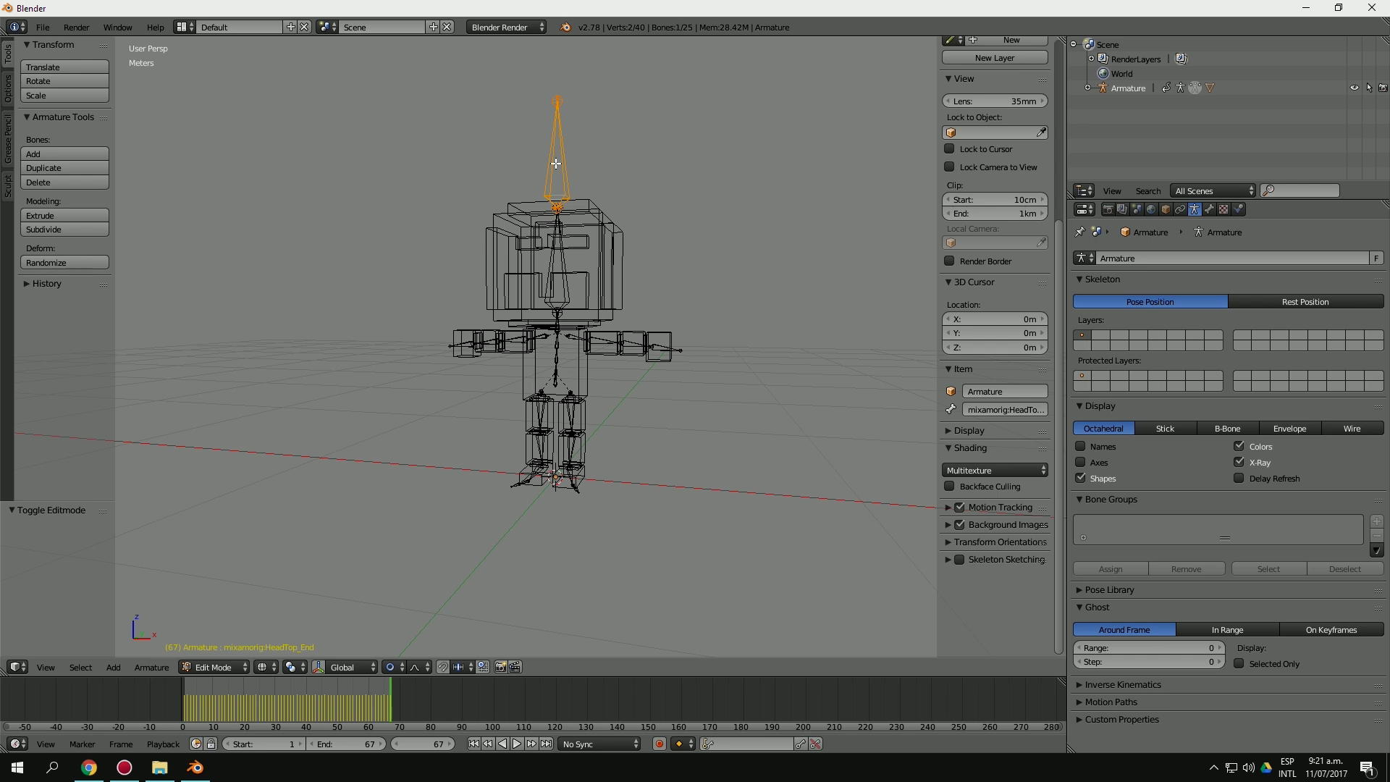
key("x")
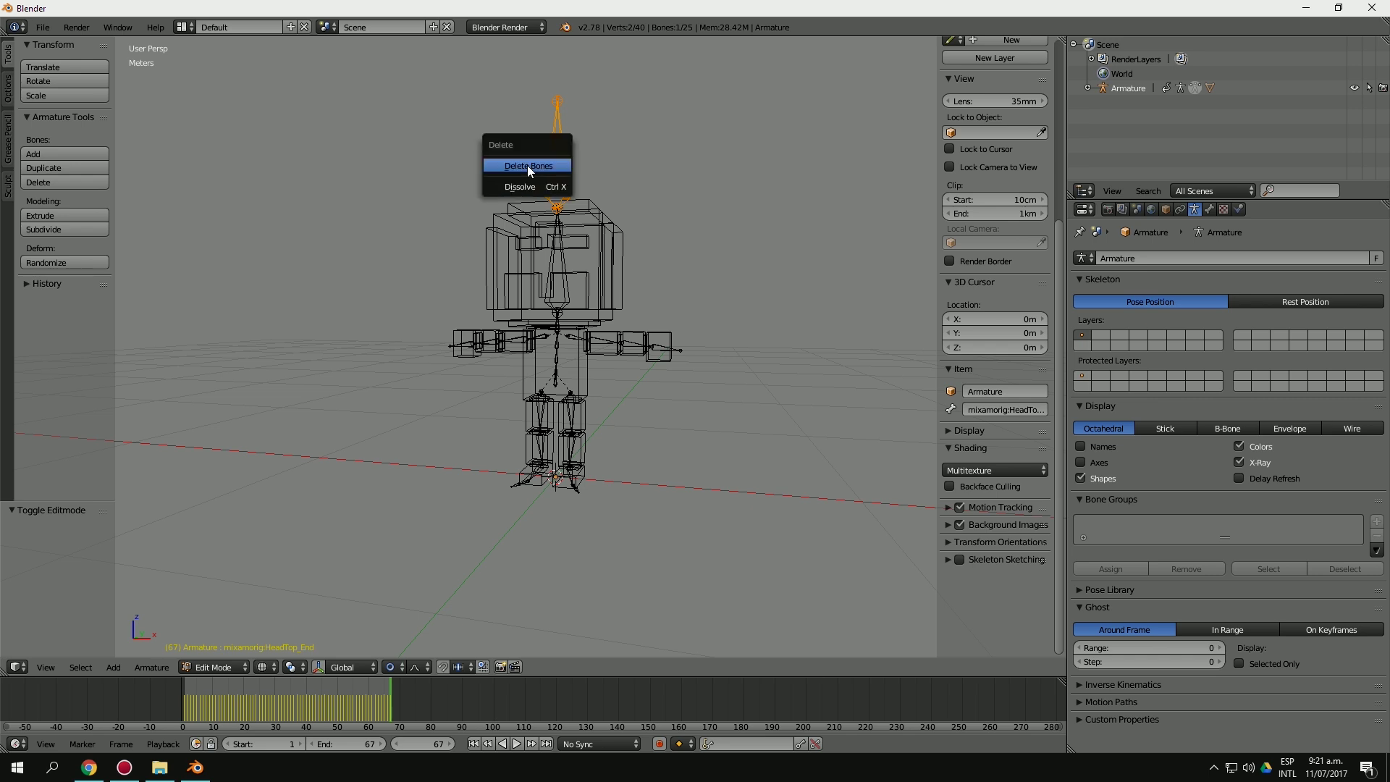
left_click(527, 165)
key("Tab")
key("z")
key("alt+a")
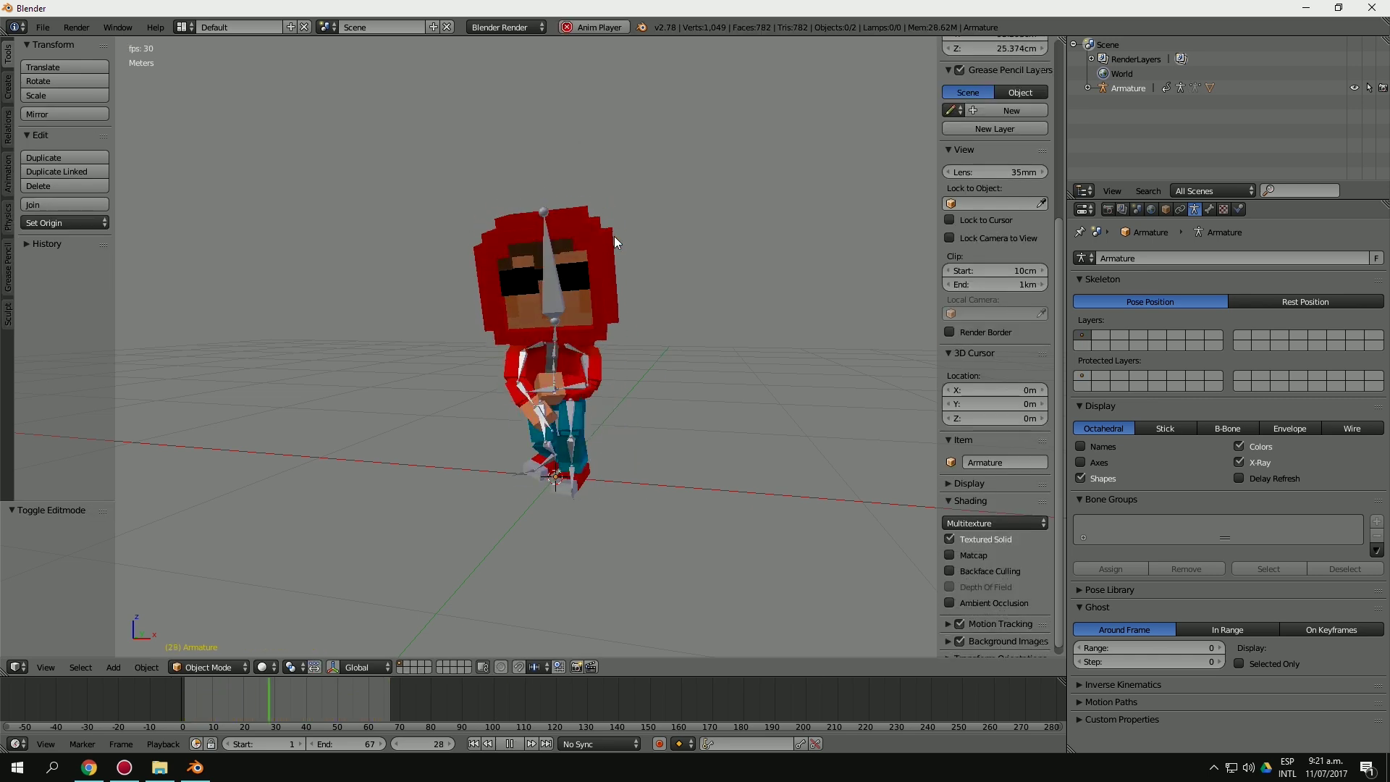